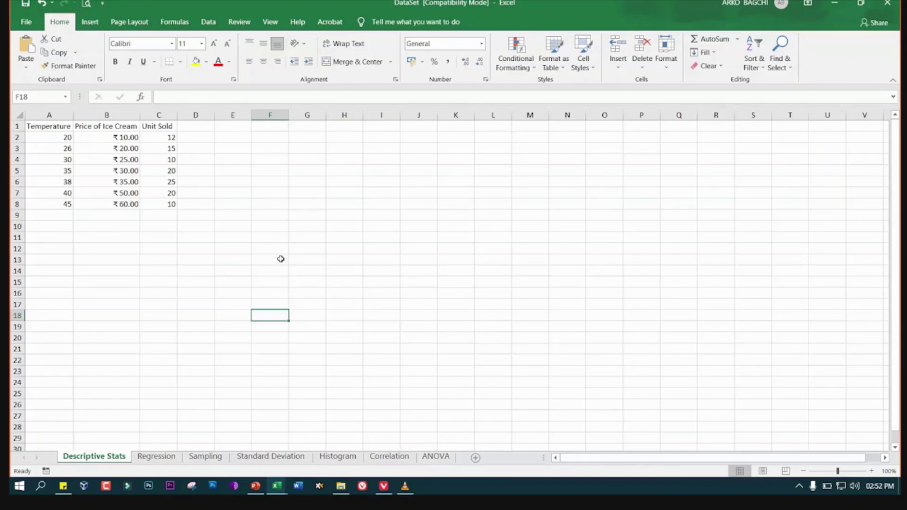
Show the Customize Quick Access Toolbar dropdown menu in Excel
click(734, 24)
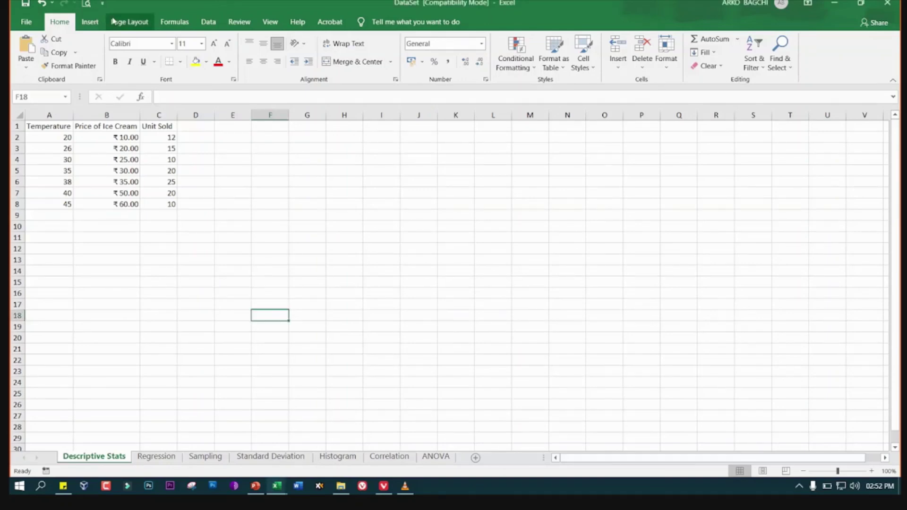
click(102, 3)
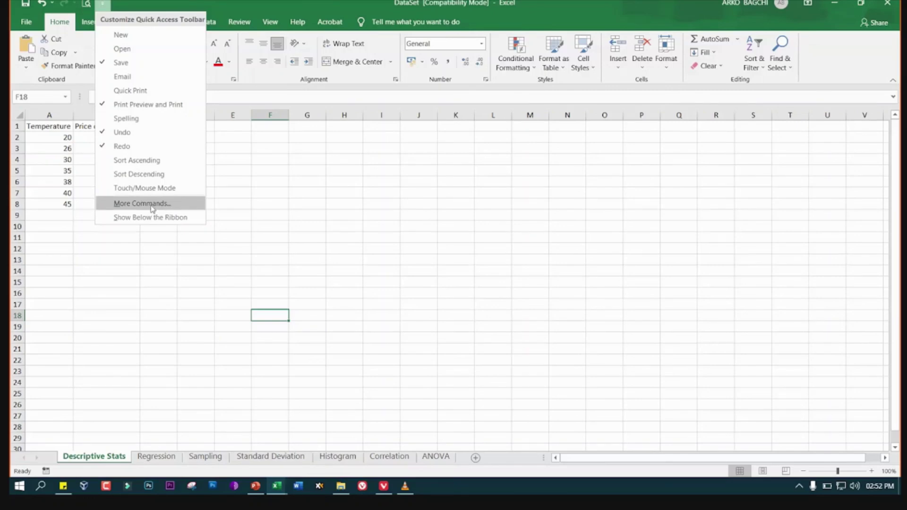
Go to Excel Options' Add-ins page via More Commands, with Manage set to Excel Add-ins
click(142, 203)
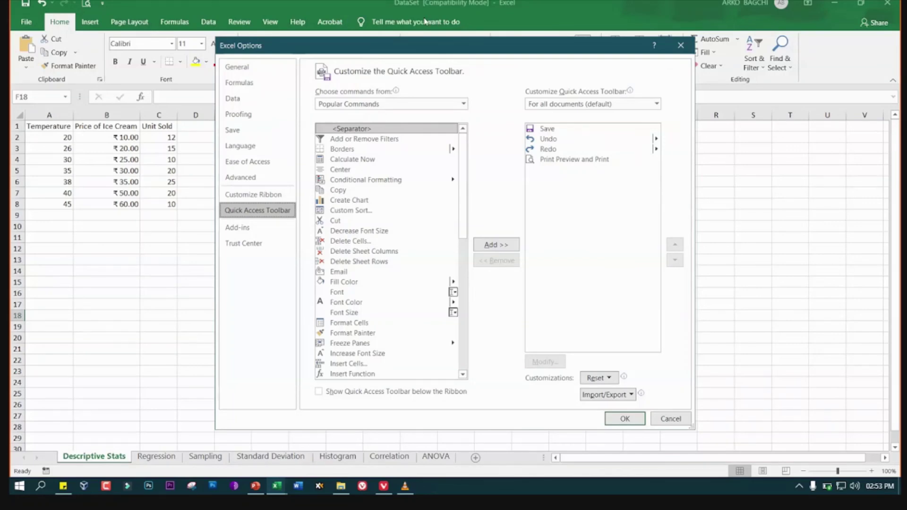
click(451, 8)
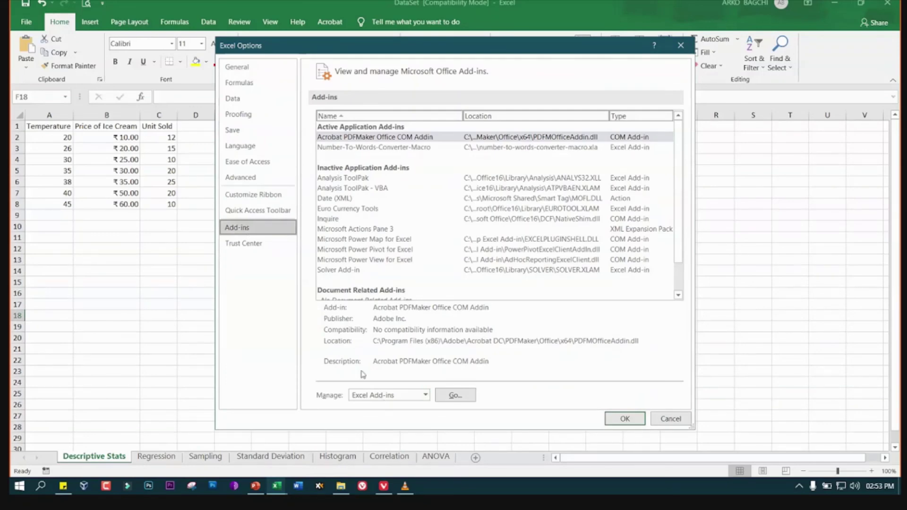
click(427, 399)
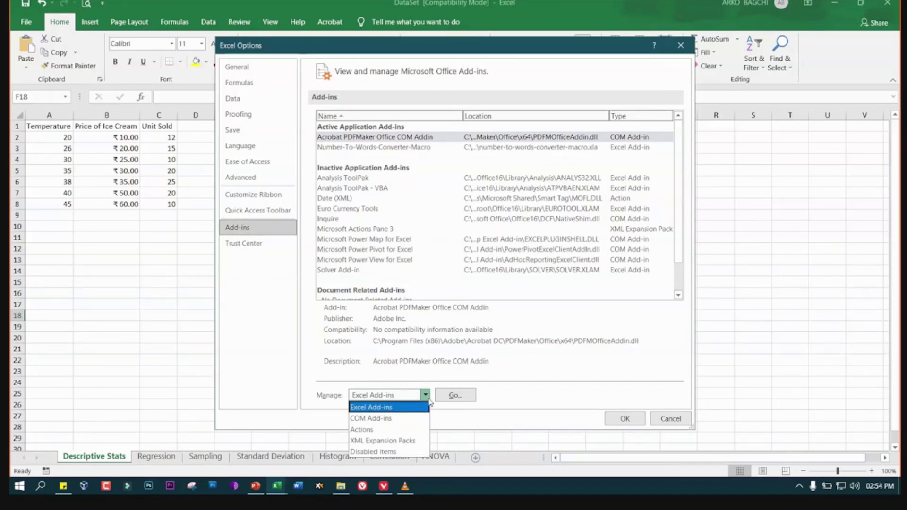
click(361, 409)
Tick Analysis ToolPak in the Add-ins dialog, leaving Solver unticked, and confirm with OK
click(456, 395)
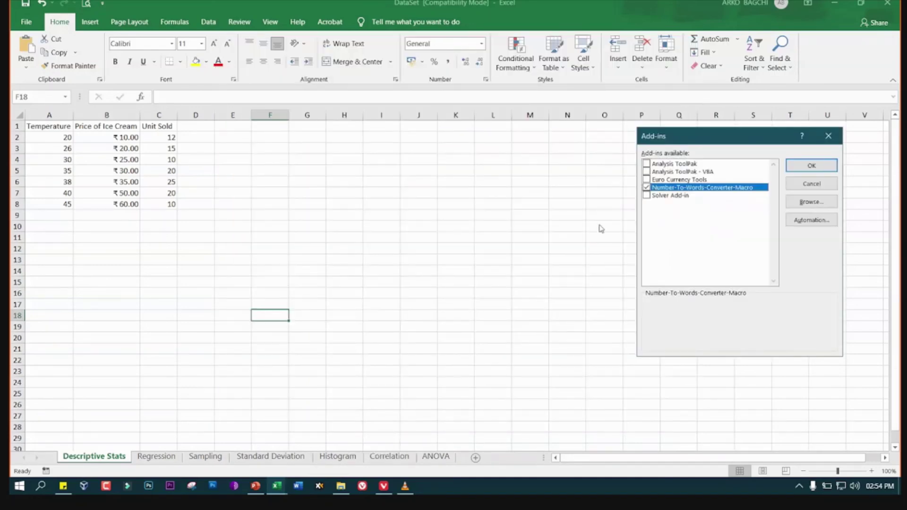
drag(725, 137, 319, 174)
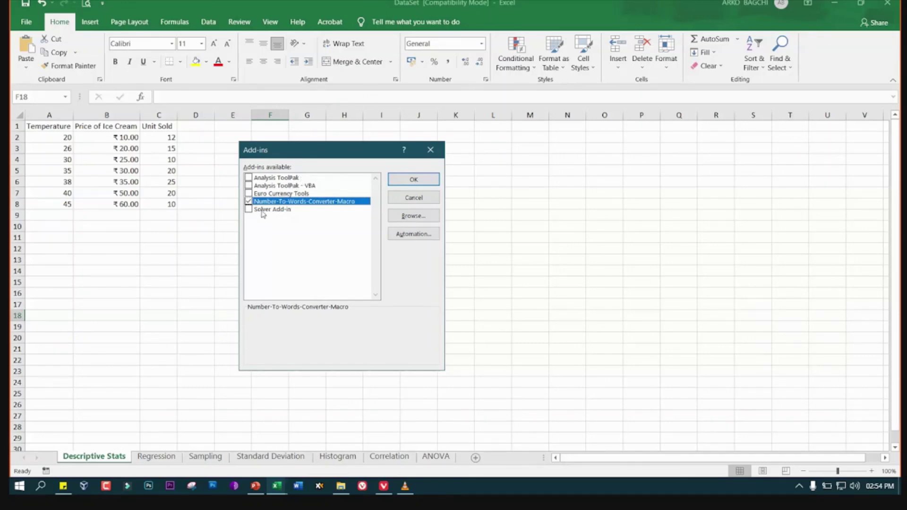
click(249, 178)
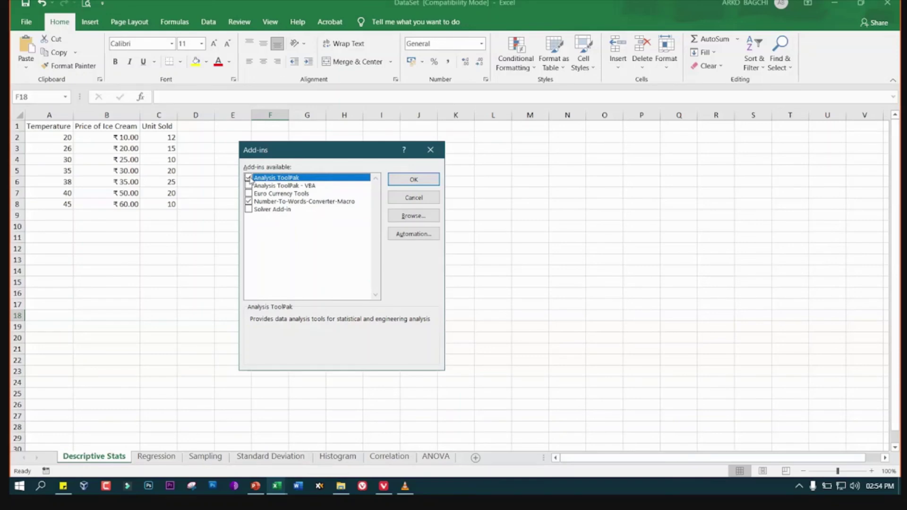
click(248, 209)
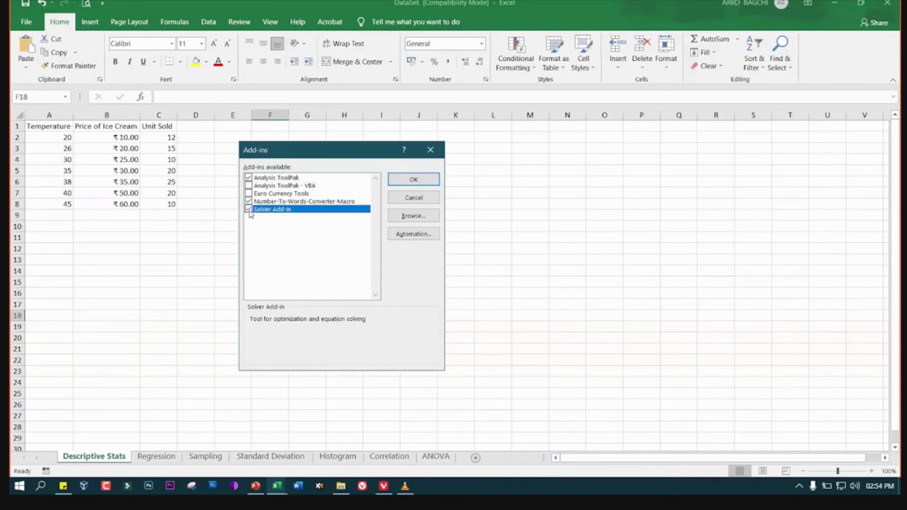
click(248, 210)
click(268, 177)
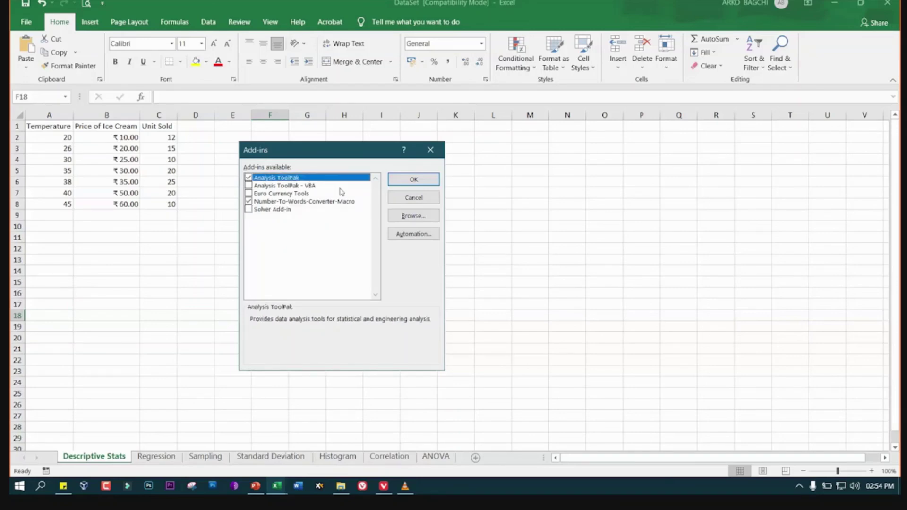
click(416, 183)
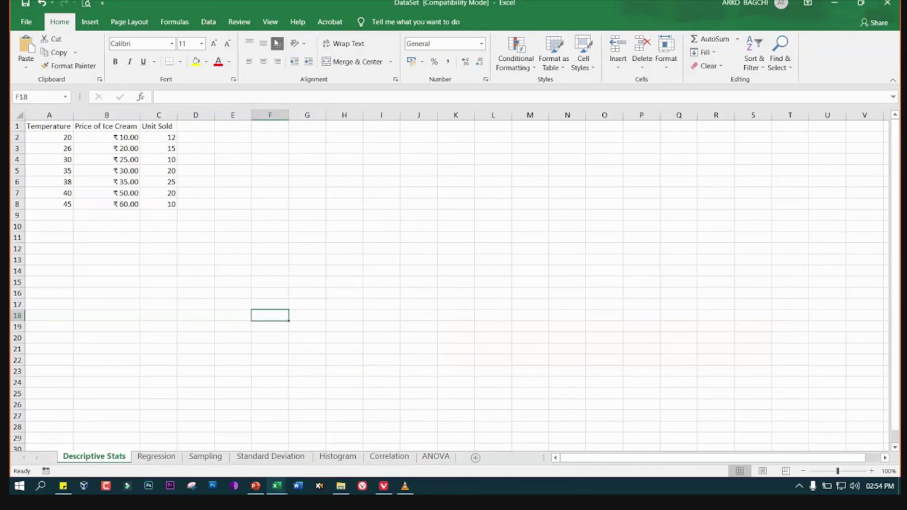
click(213, 23)
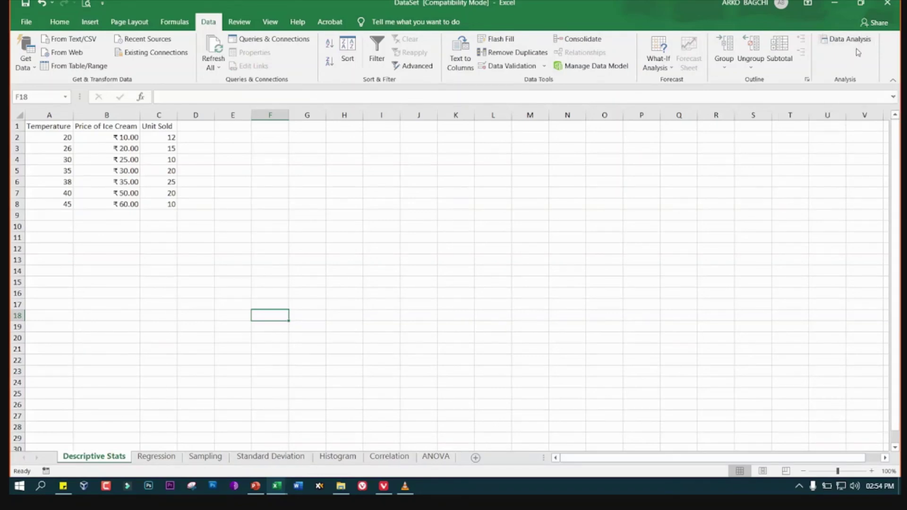
click(835, 41)
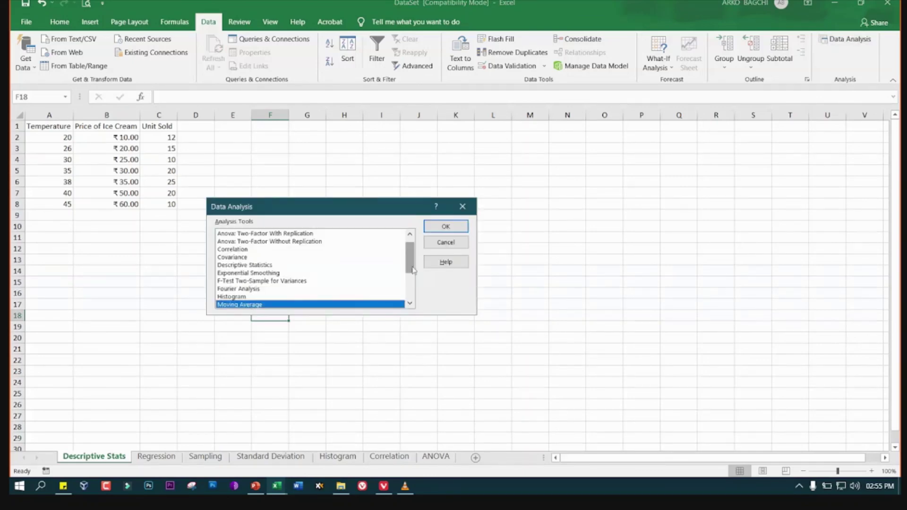
drag(412, 269, 412, 256)
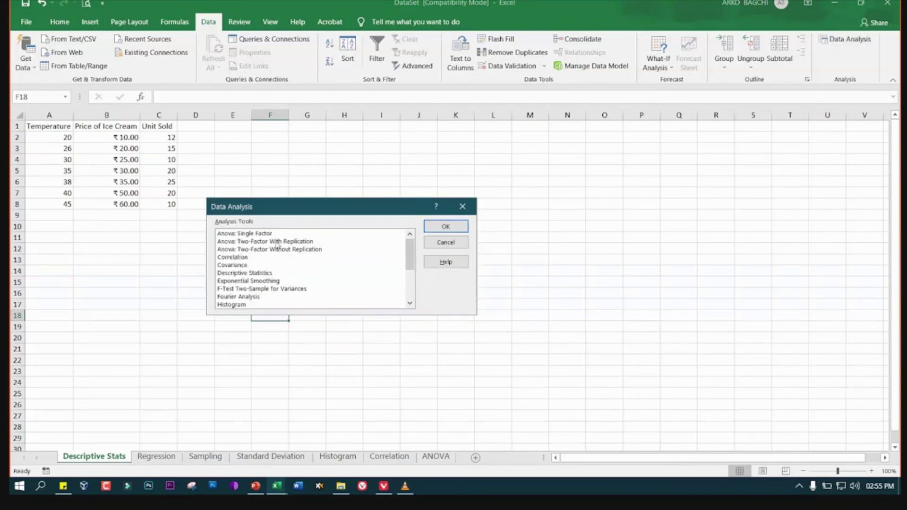
click(268, 234)
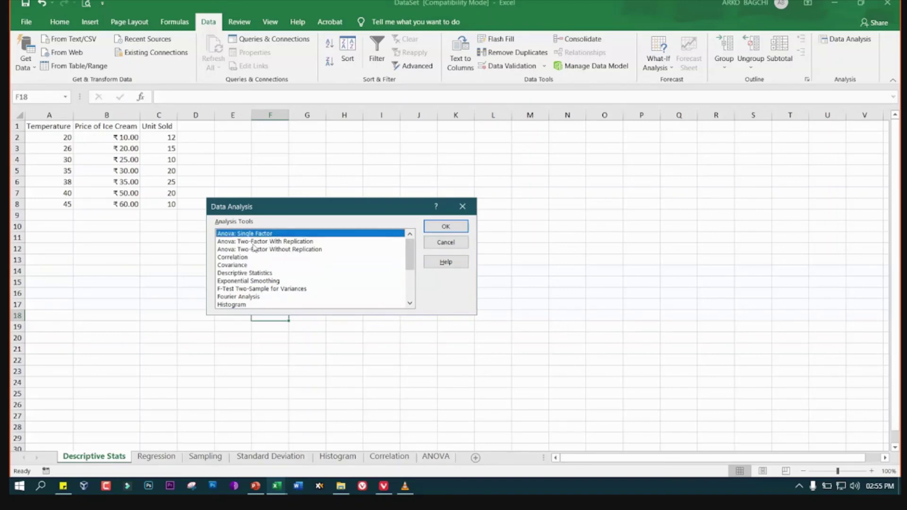
click(261, 243)
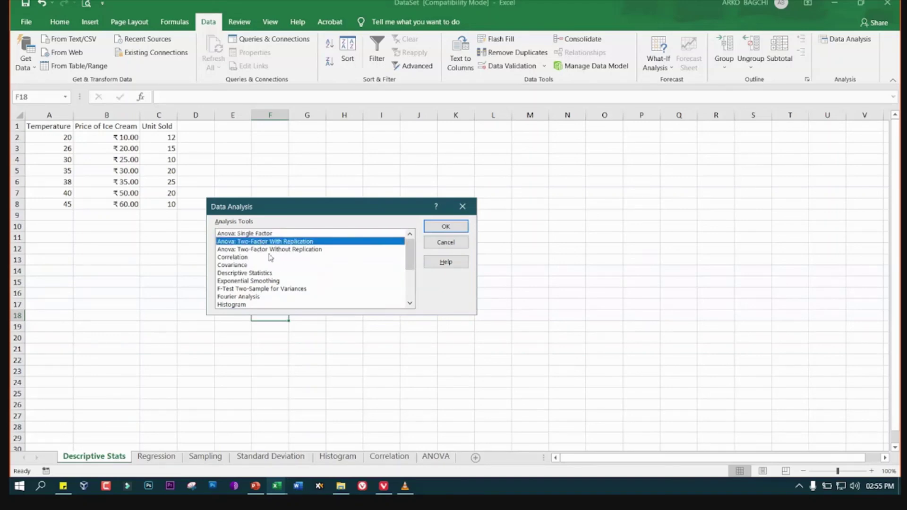
click(269, 249)
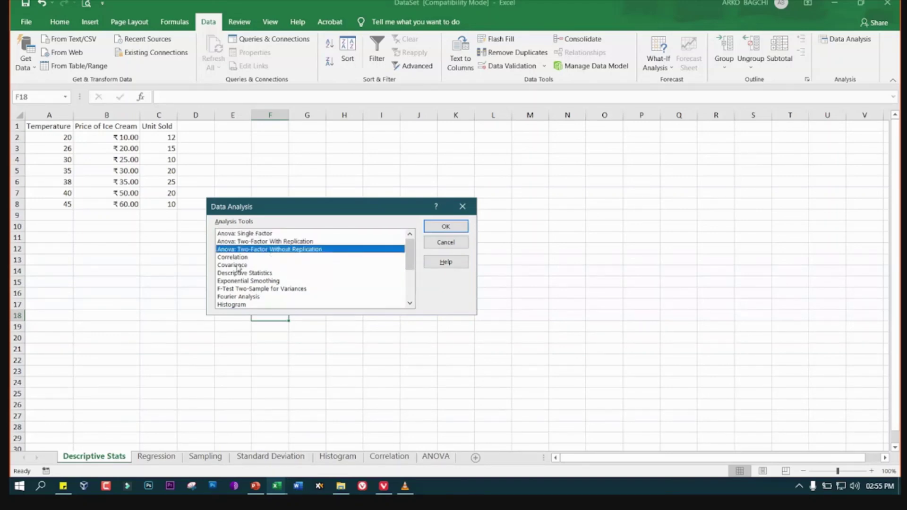
click(239, 259)
click(245, 265)
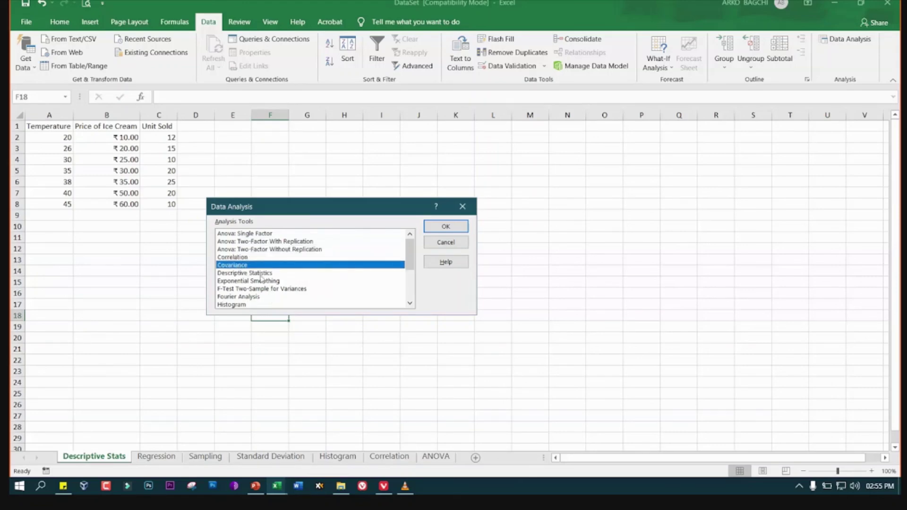
click(261, 274)
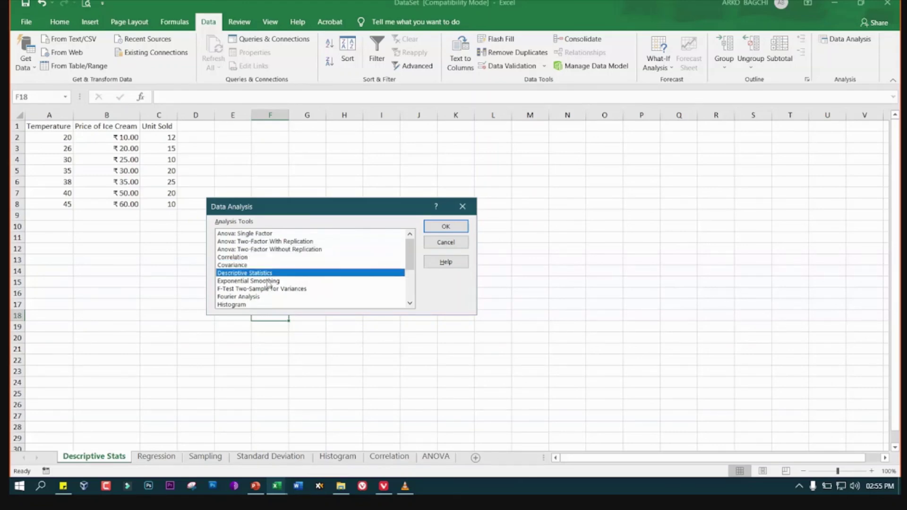
click(339, 283)
scroll(339, 284, down, 2)
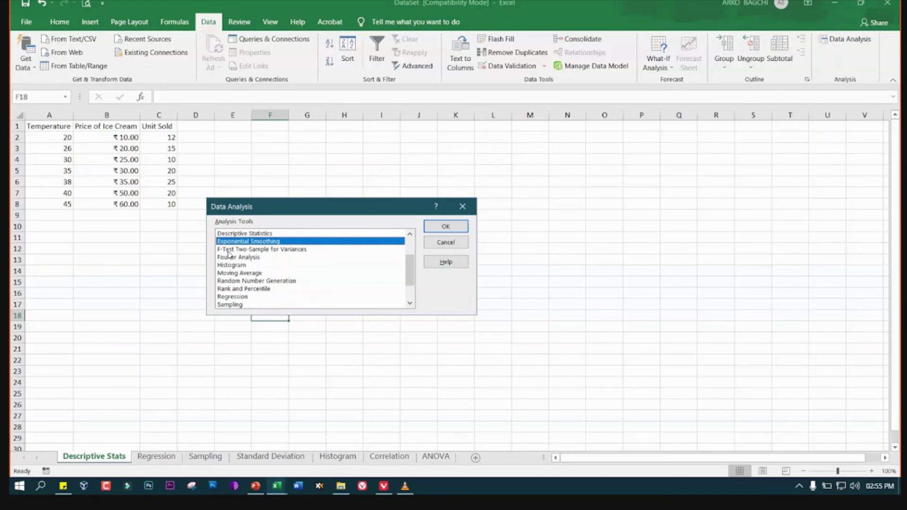
click(234, 249)
click(248, 257)
click(248, 266)
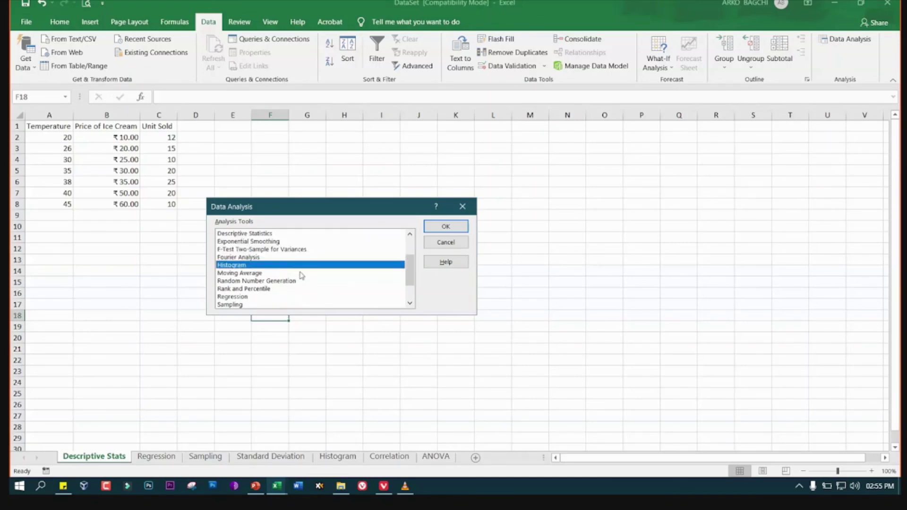
click(253, 273)
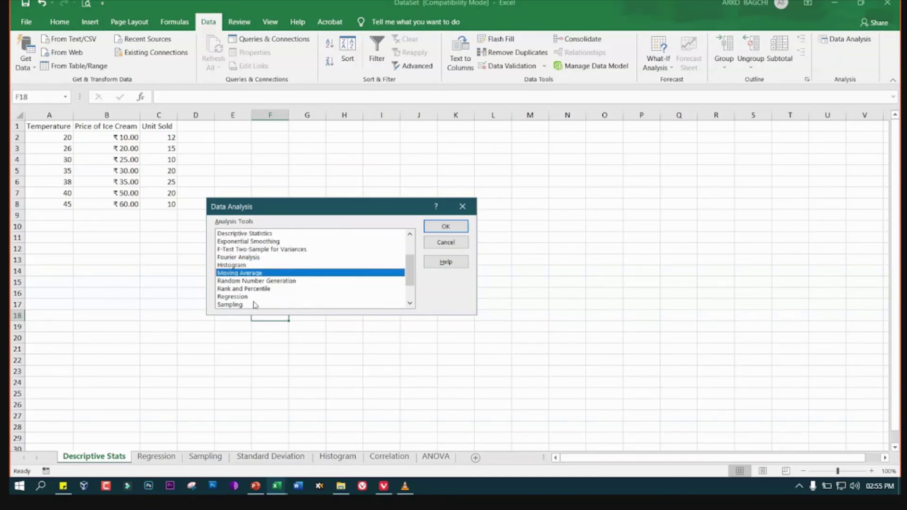
click(255, 305)
click(283, 297)
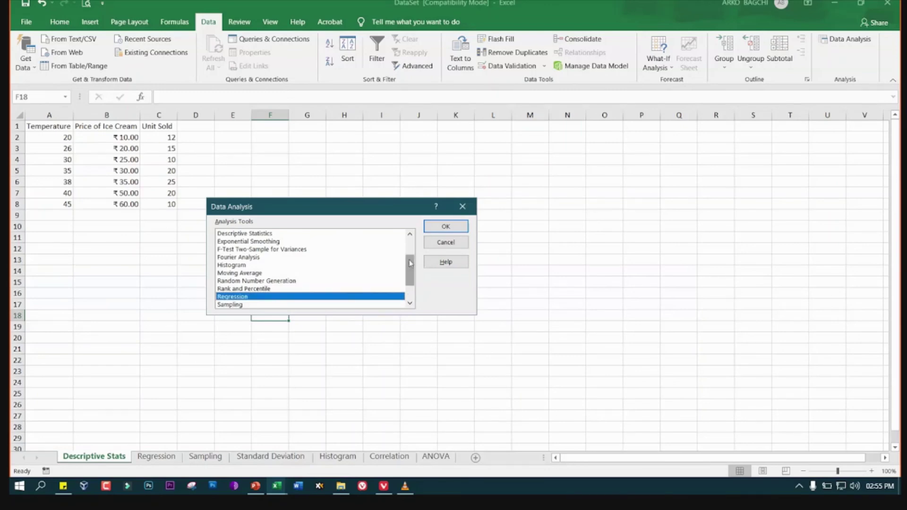
drag(409, 271, 410, 282)
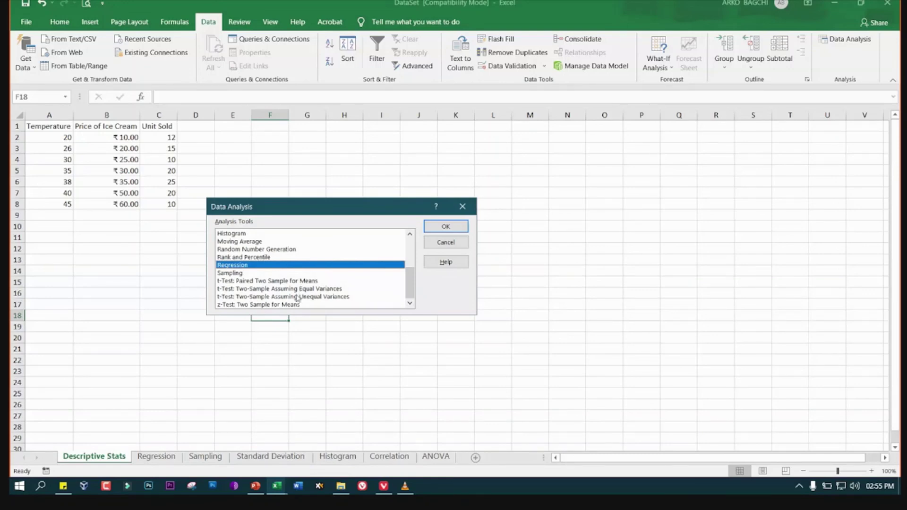
scroll(324, 288, up, 1)
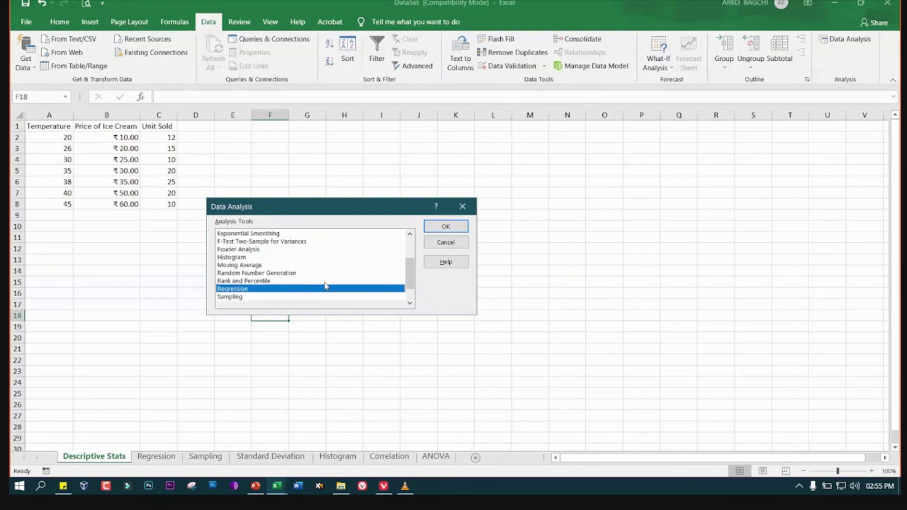
scroll(325, 286, up, 2)
scroll(325, 286, down, 3)
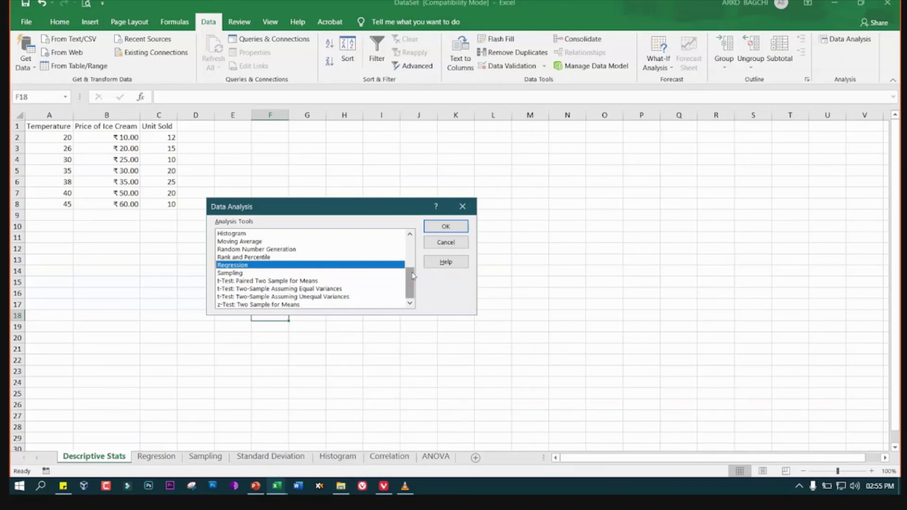
drag(410, 282, 416, 243)
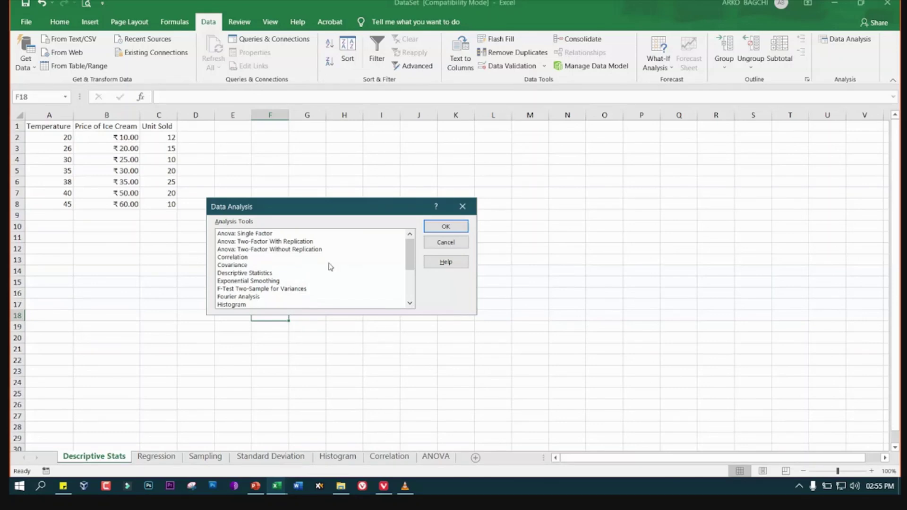
scroll(258, 269, down, 3)
click(258, 265)
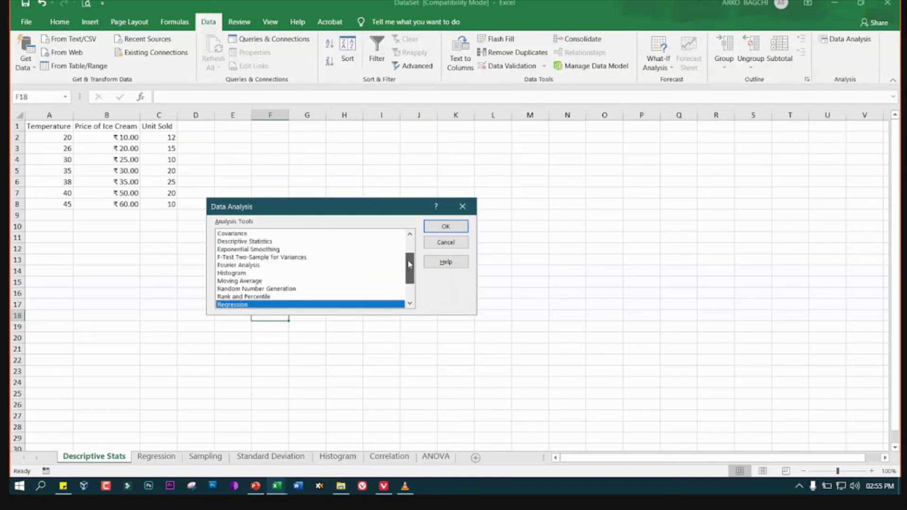
drag(410, 278, 410, 258)
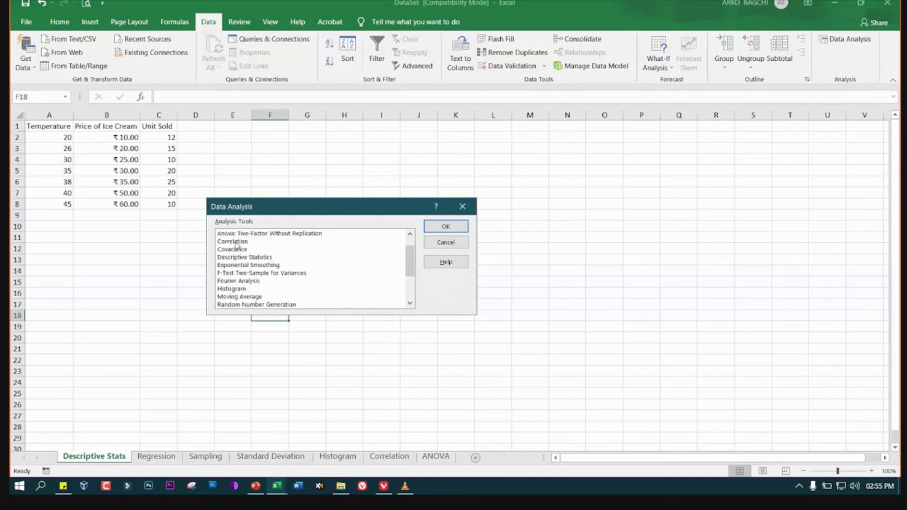
click(444, 242)
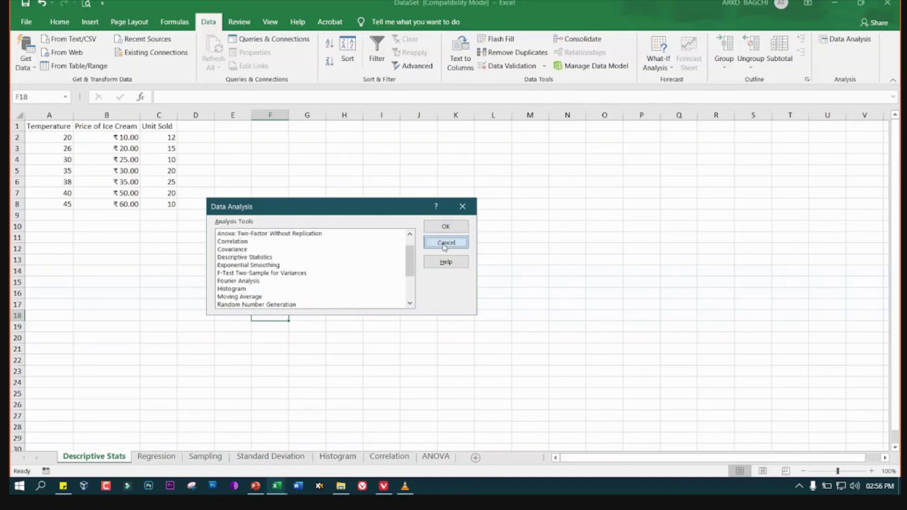
click(106, 138)
click(51, 128)
mouse_move(52, 133)
mouse_down()
mouse_move(166, 188)
mouse_move(173, 207)
mouse_up()
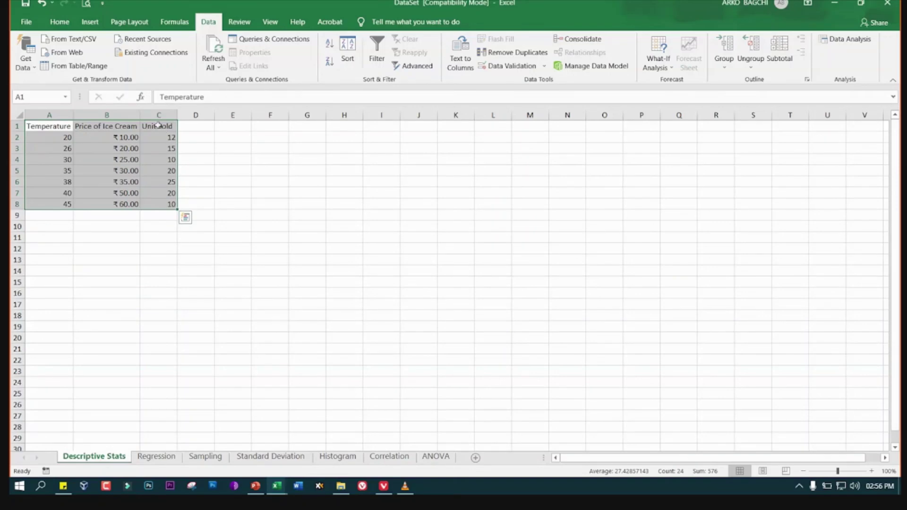
click(223, 336)
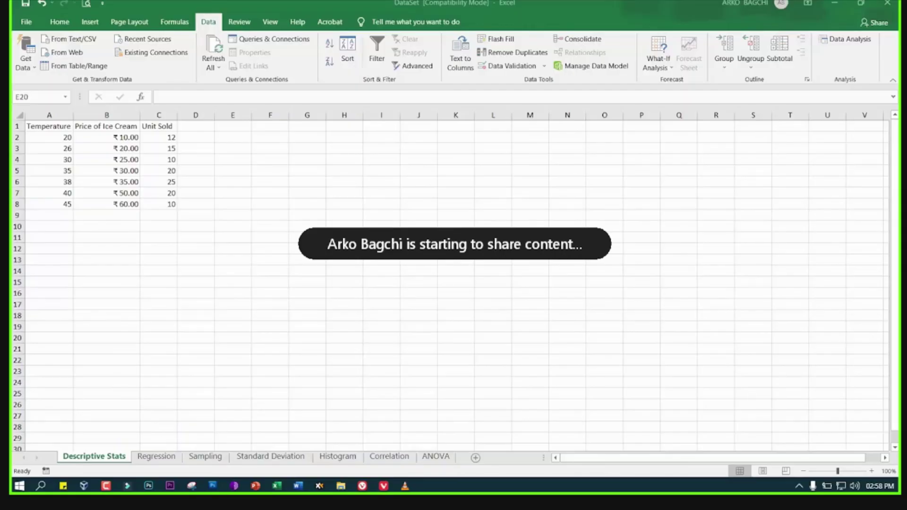
Look through the Quick Access menu, File backstage and Options without changing anything
click(103, 6)
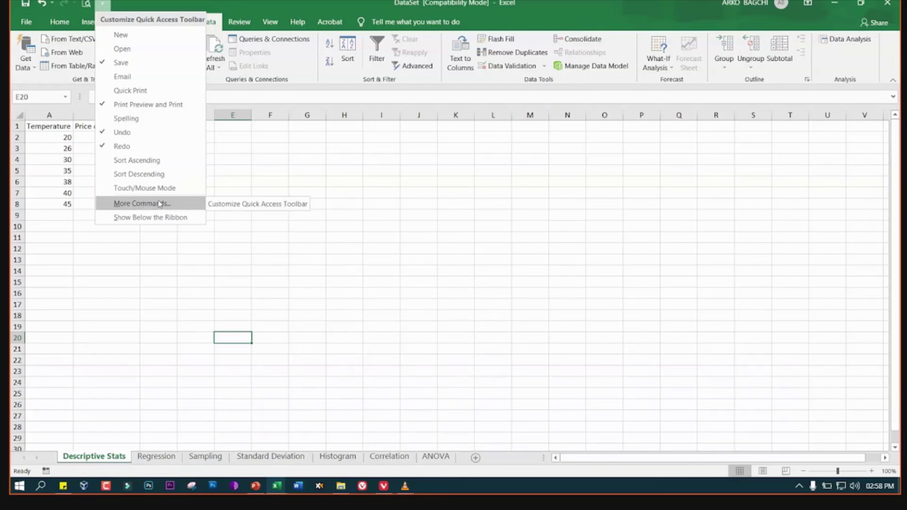
click(31, 23)
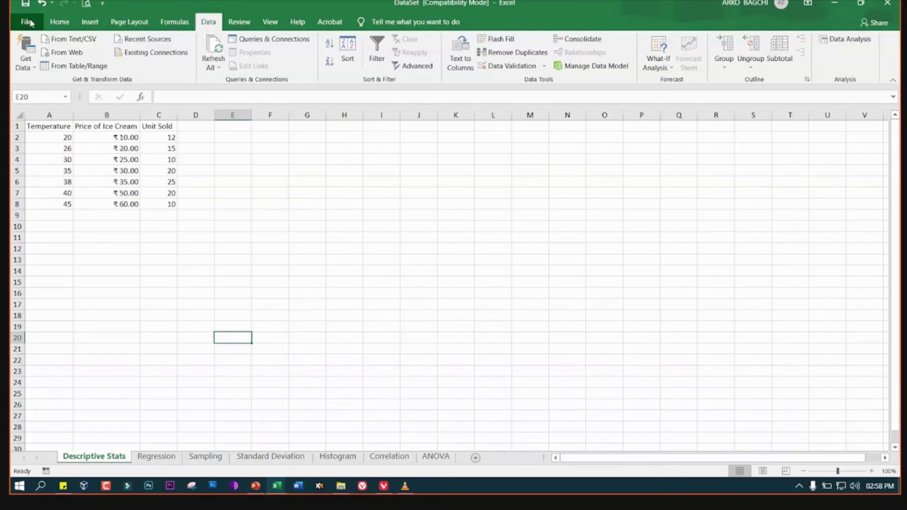
click(28, 22)
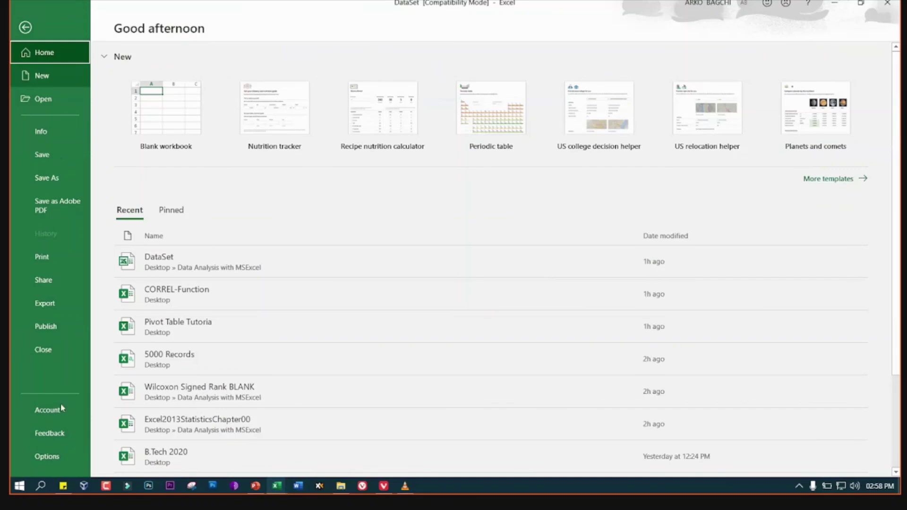
click(50, 458)
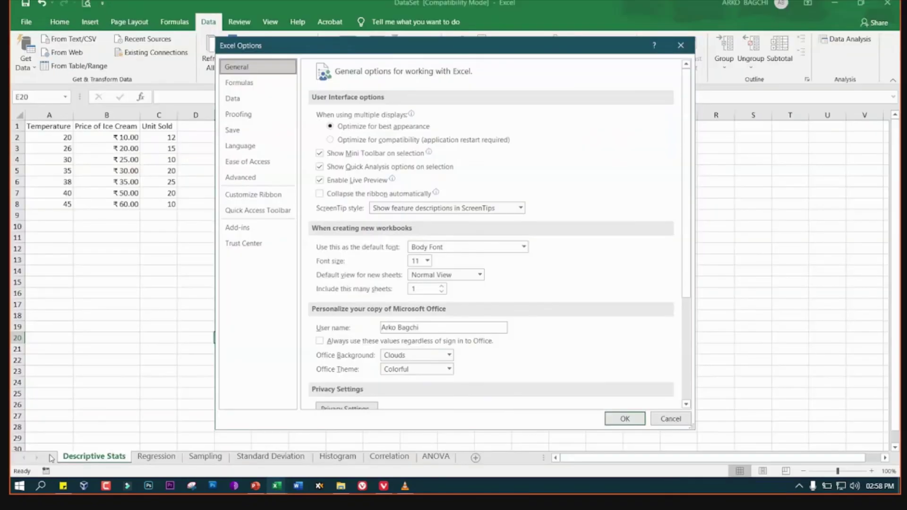
click(680, 47)
click(32, 22)
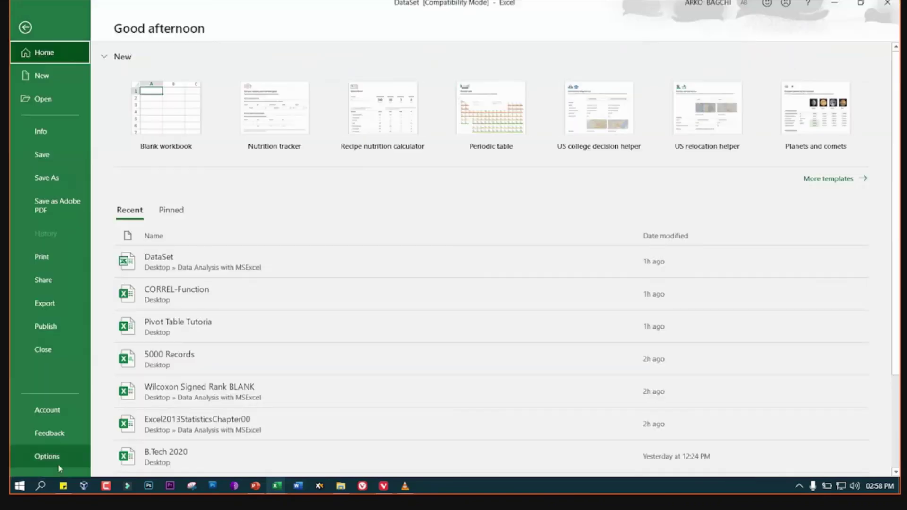
click(59, 465)
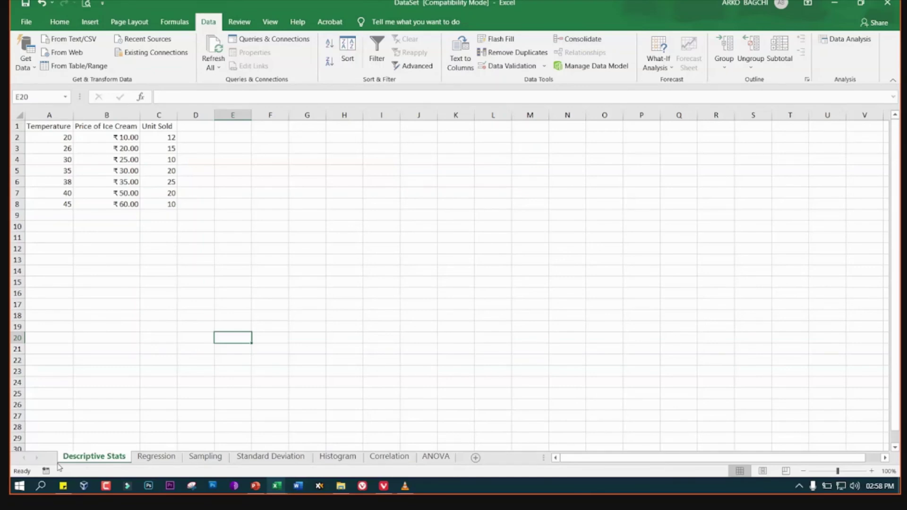
click(104, 4)
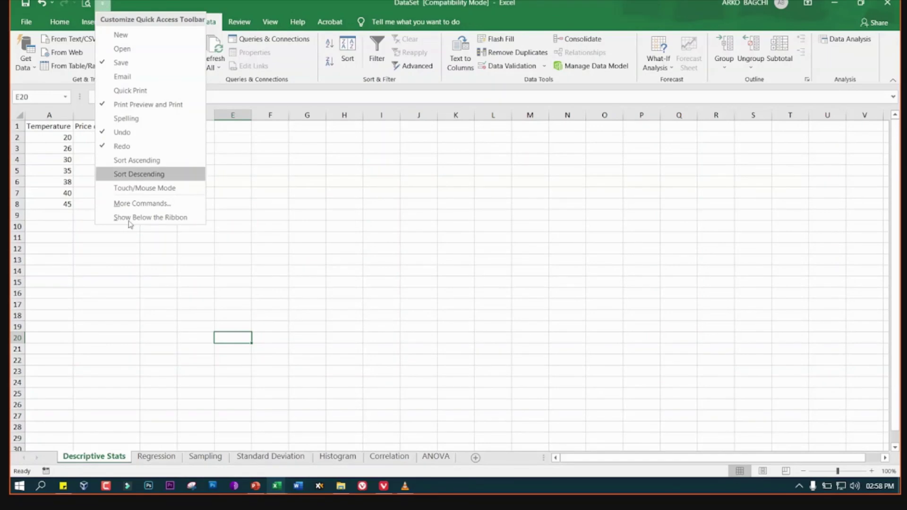
click(142, 203)
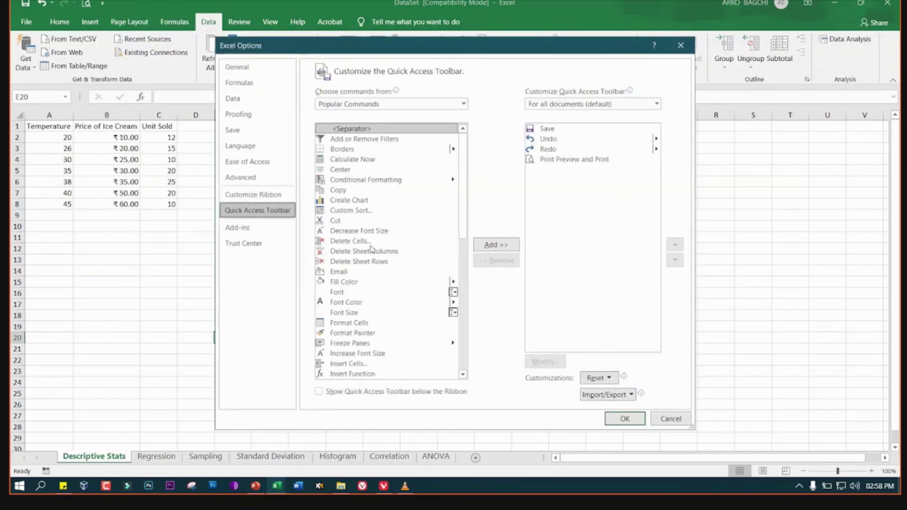
click(680, 45)
Through File > Options > Add-ins with Excel Add-ins, confirm Analysis ToolPak stays ticked
click(26, 22)
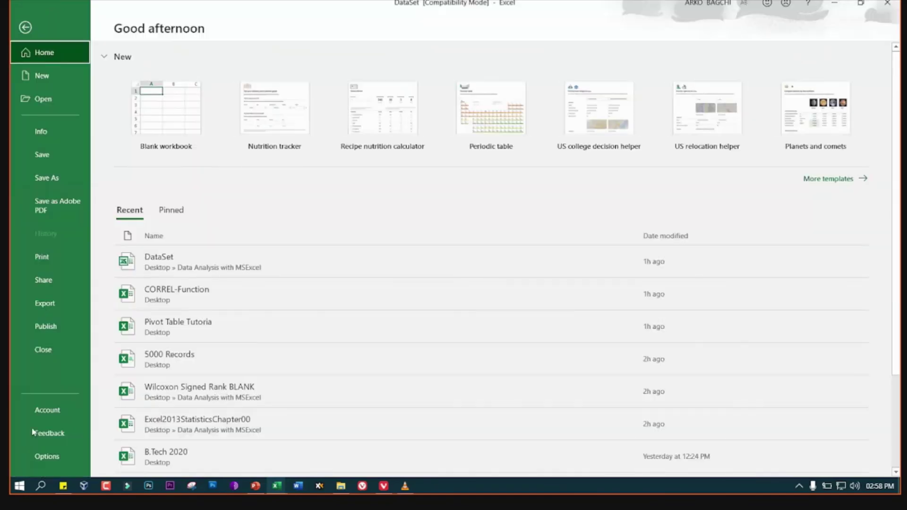
click(46, 457)
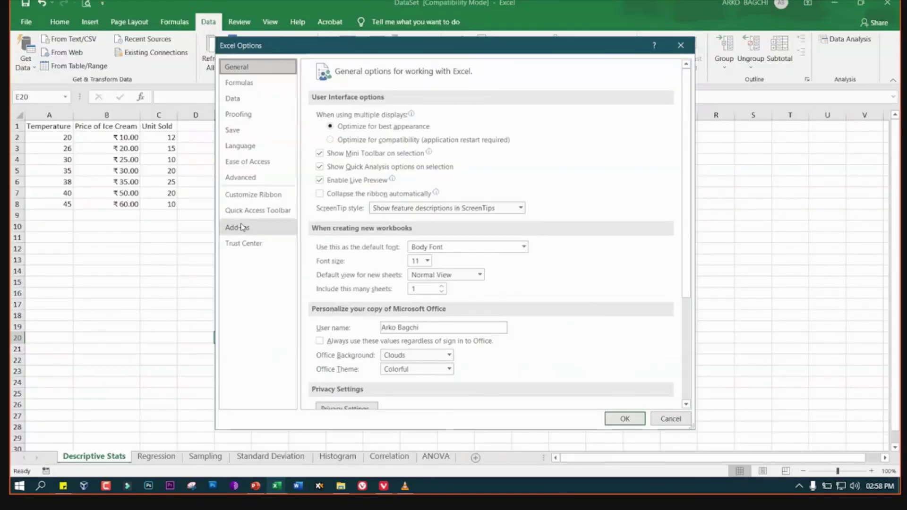
click(242, 227)
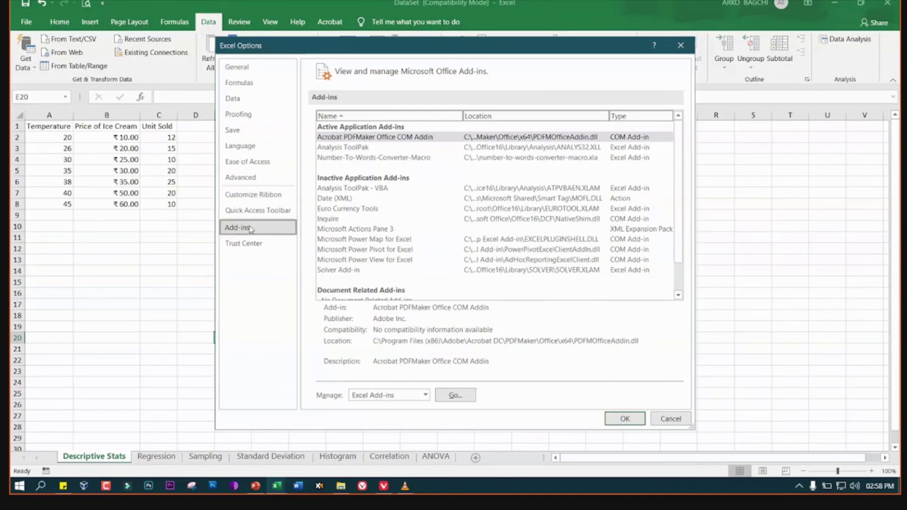
click(378, 395)
click(383, 407)
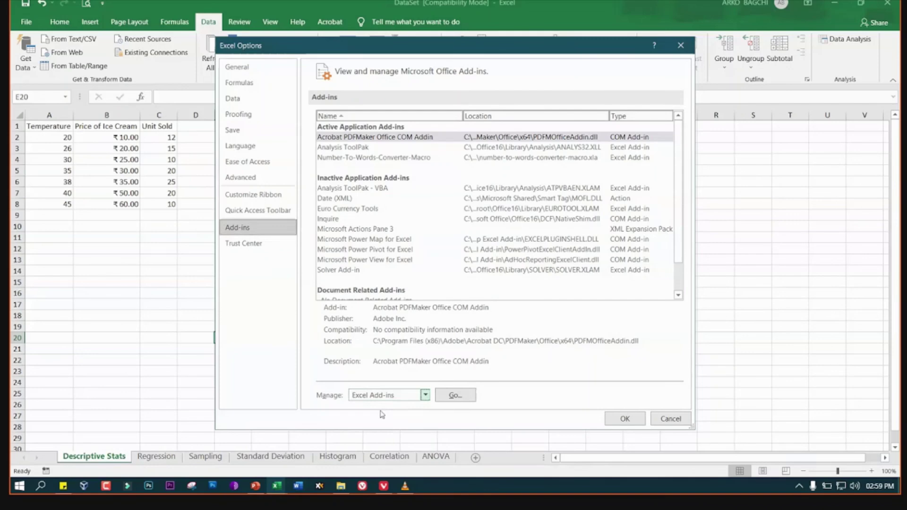
click(453, 396)
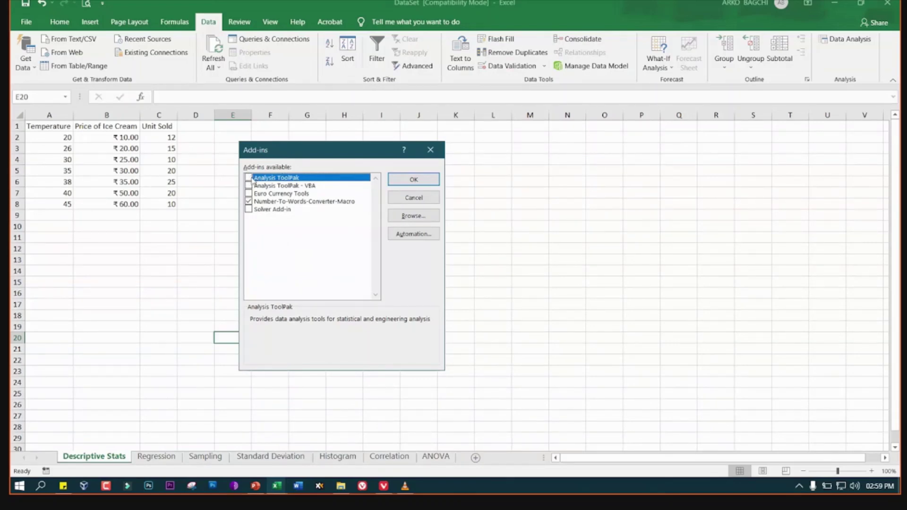
click(409, 178)
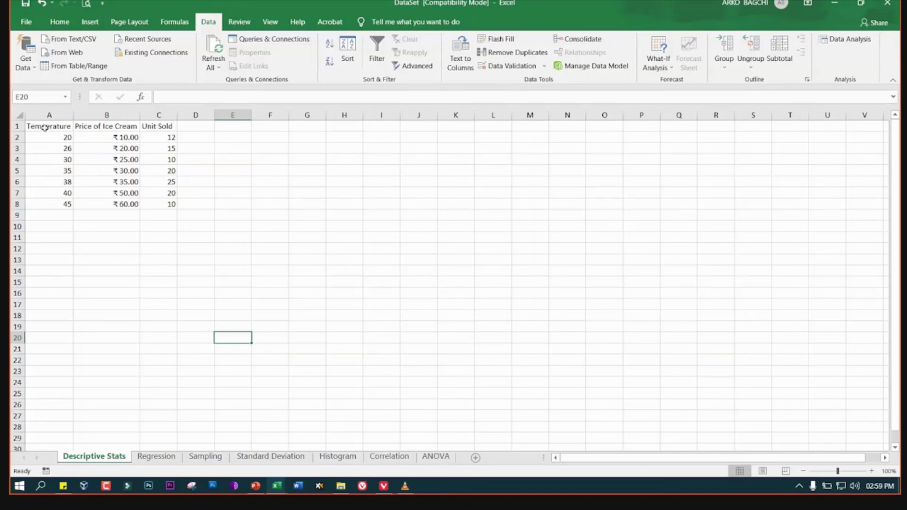
mouse_move(45, 127)
mouse_down()
mouse_move(159, 167)
mouse_move(173, 203)
mouse_up()
click(279, 204)
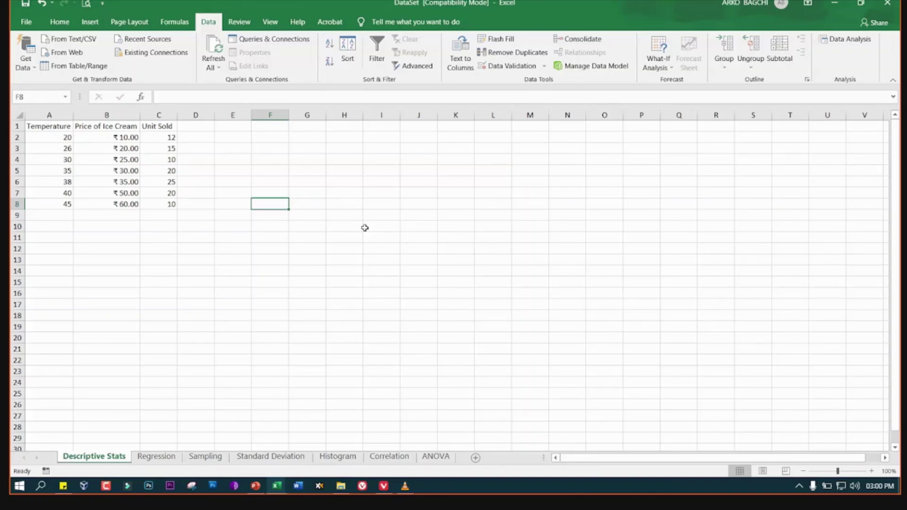
click(231, 239)
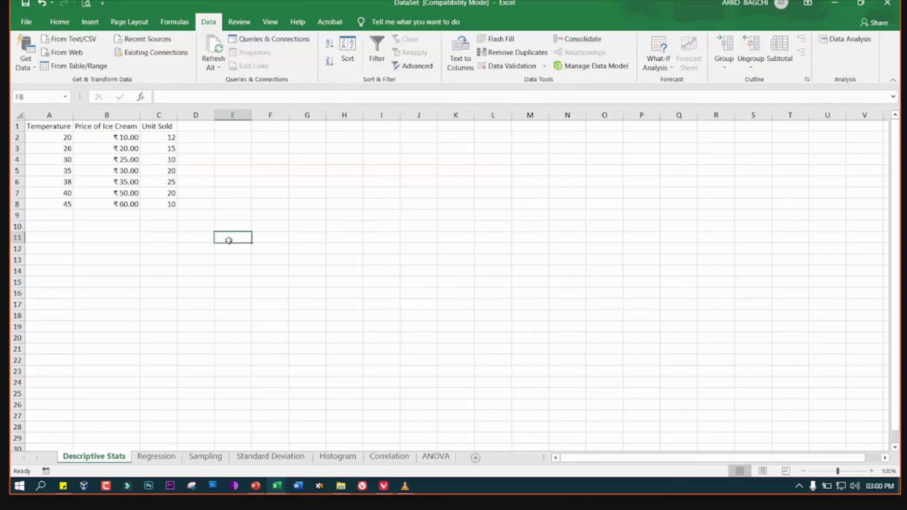
click(234, 182)
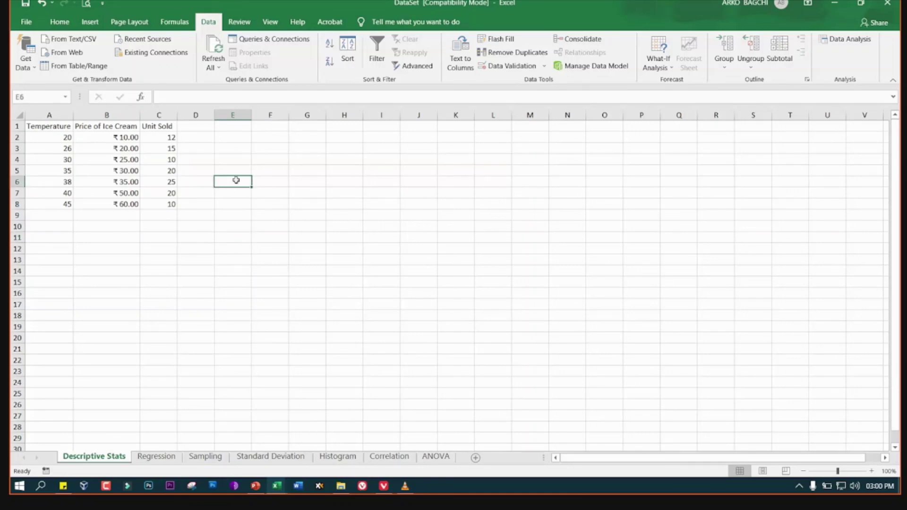
mouse_move(245, 187)
mouse_down()
mouse_move(287, 216)
mouse_move(236, 183)
mouse_up()
Choose Descriptive Statistics from the Data Analysis tool list
click(849, 40)
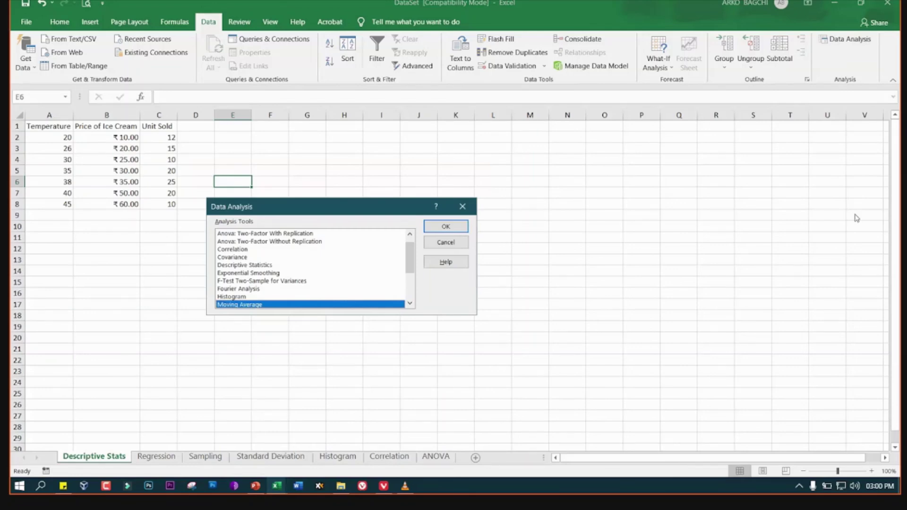
scroll(380, 277, up, 1)
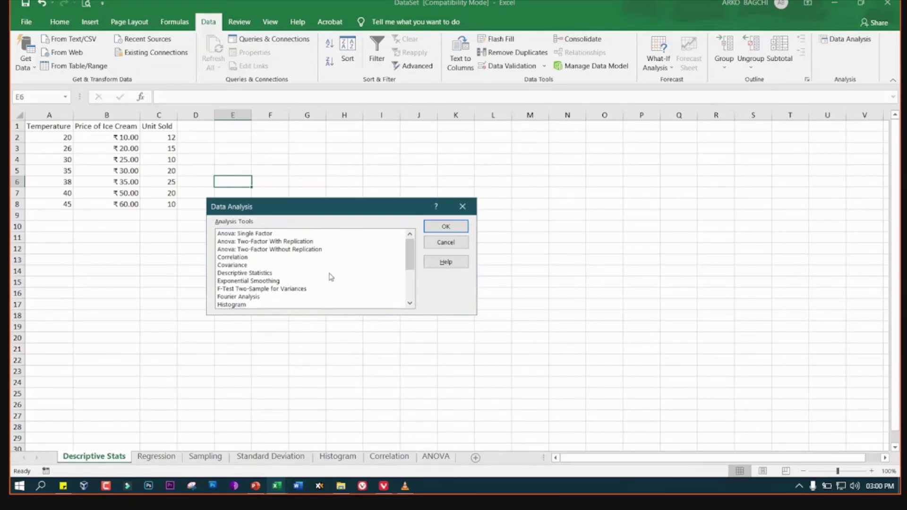
click(228, 274)
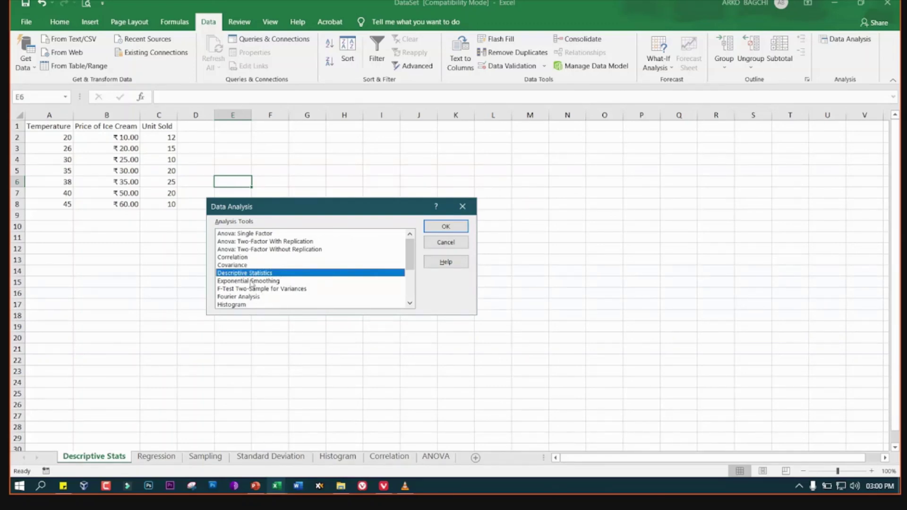
click(439, 228)
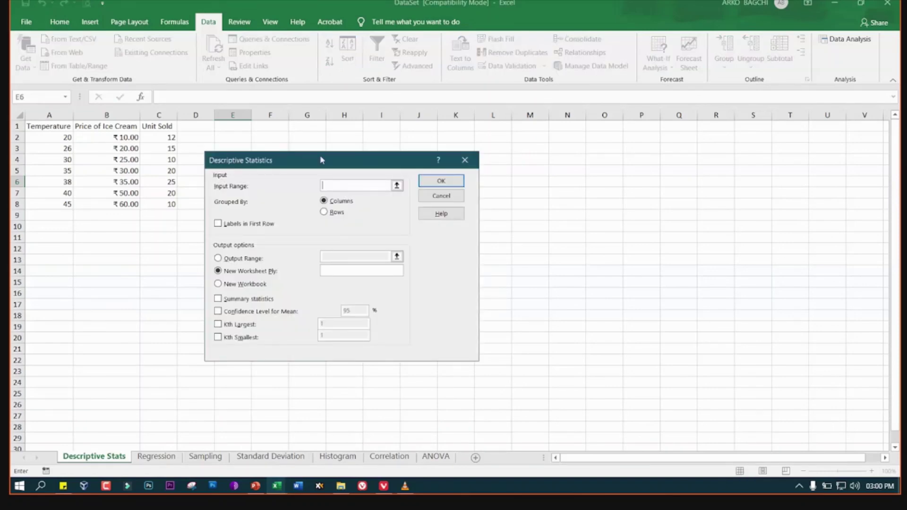
drag(319, 159, 465, 251)
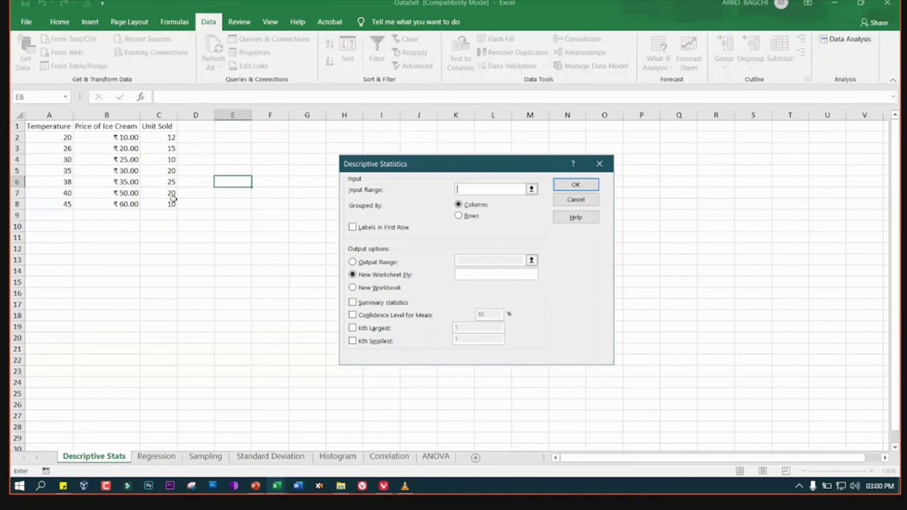
Set the Input Range to $A$1:$C$8 and tick Labels in First Row
drag(32, 124, 161, 204)
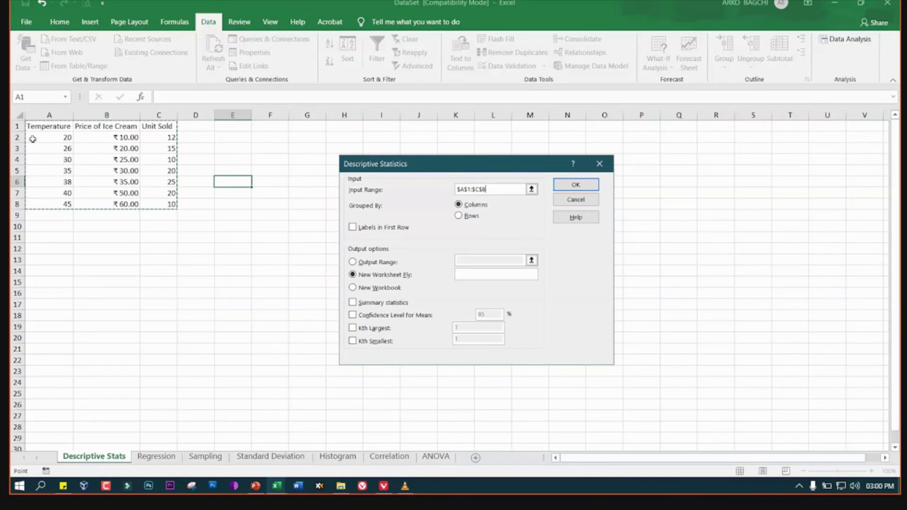
click(18, 137)
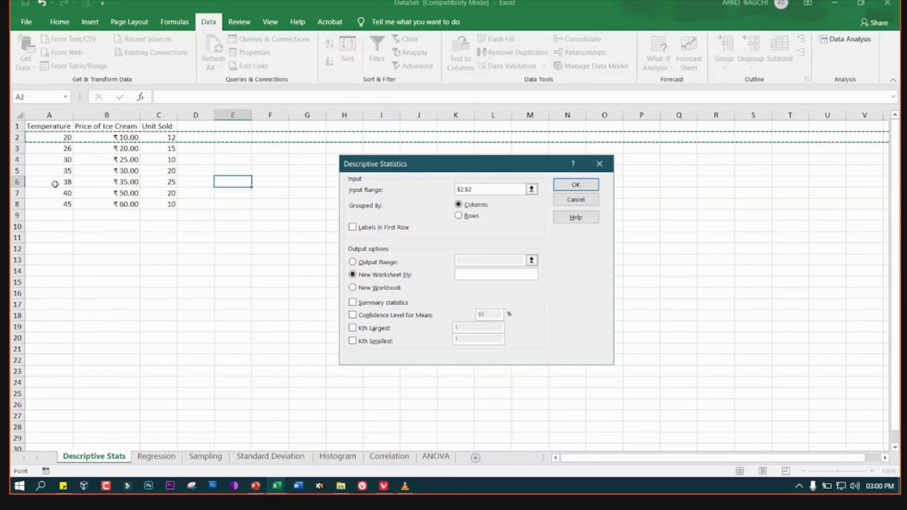
click(17, 125)
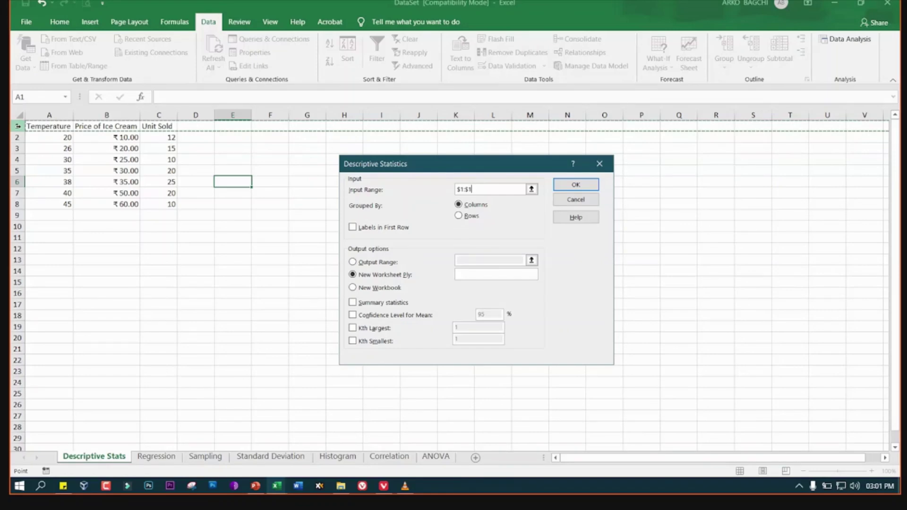
click(37, 125)
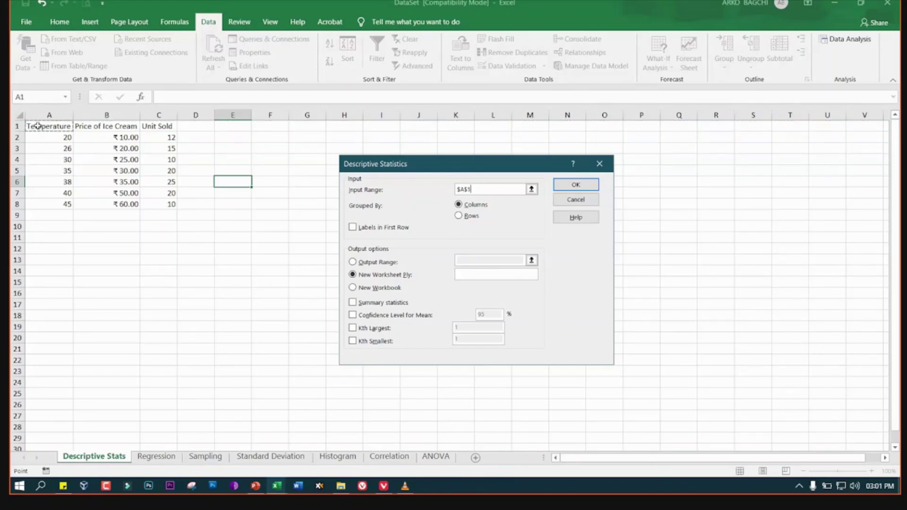
drag(38, 126, 153, 200)
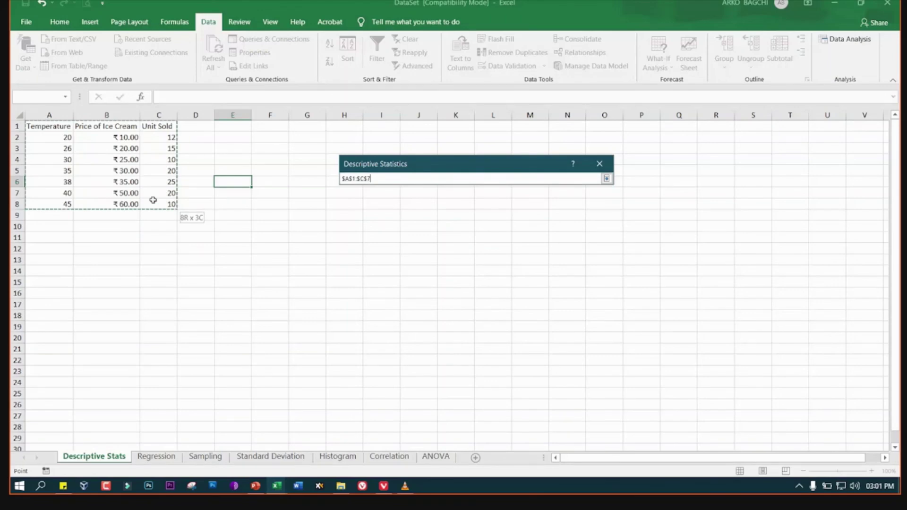
click(353, 228)
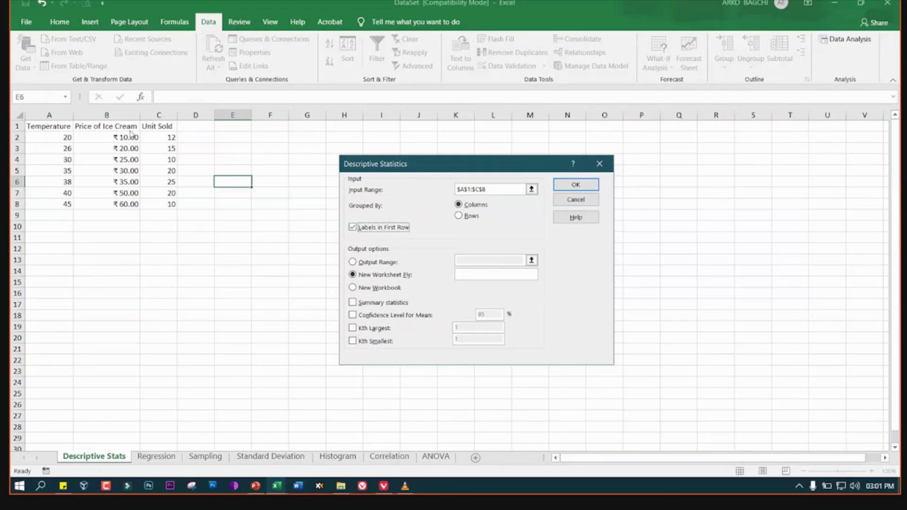
click(353, 228)
drag(499, 192, 367, 182)
key(BackSpace)
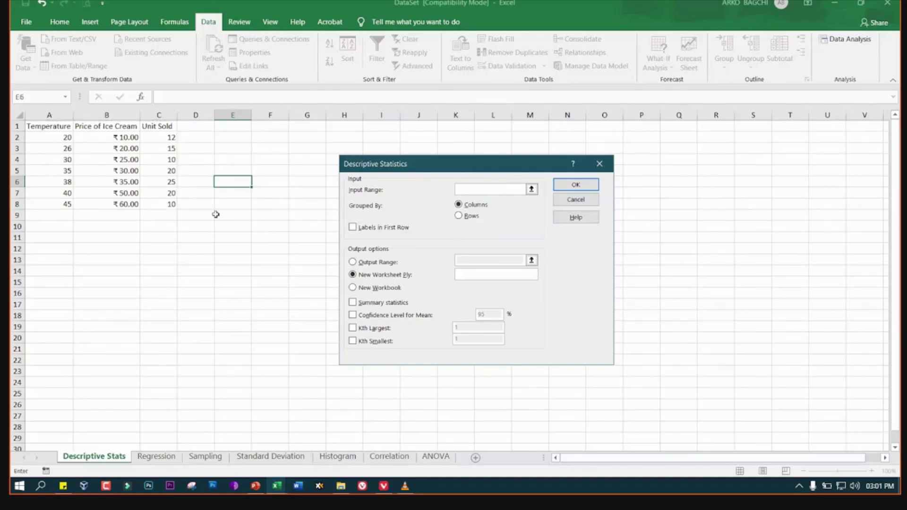
mouse_move(54, 138)
mouse_down()
mouse_move(159, 175)
mouse_move(158, 206)
mouse_up()
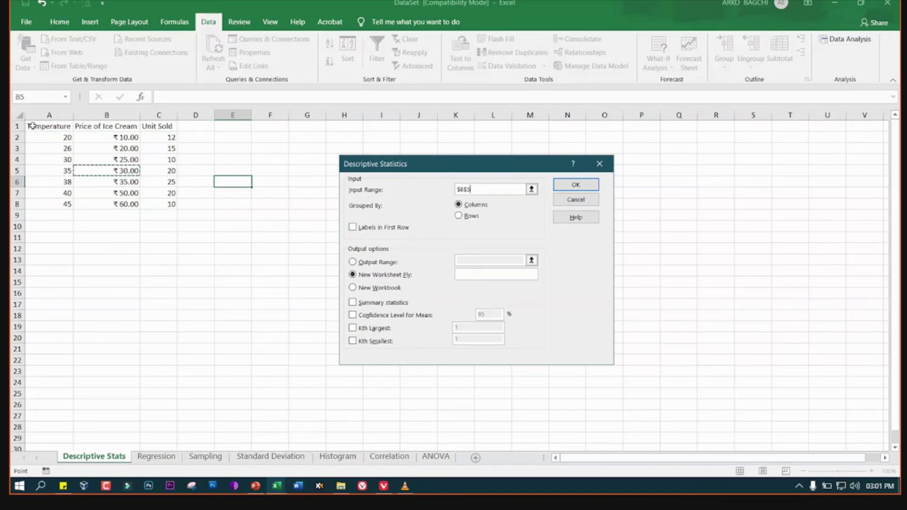
drag(32, 125, 160, 204)
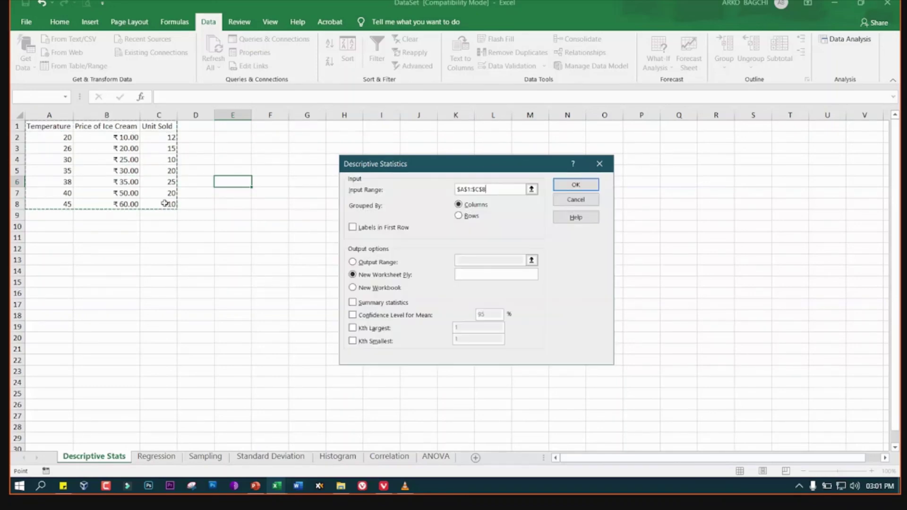
click(353, 227)
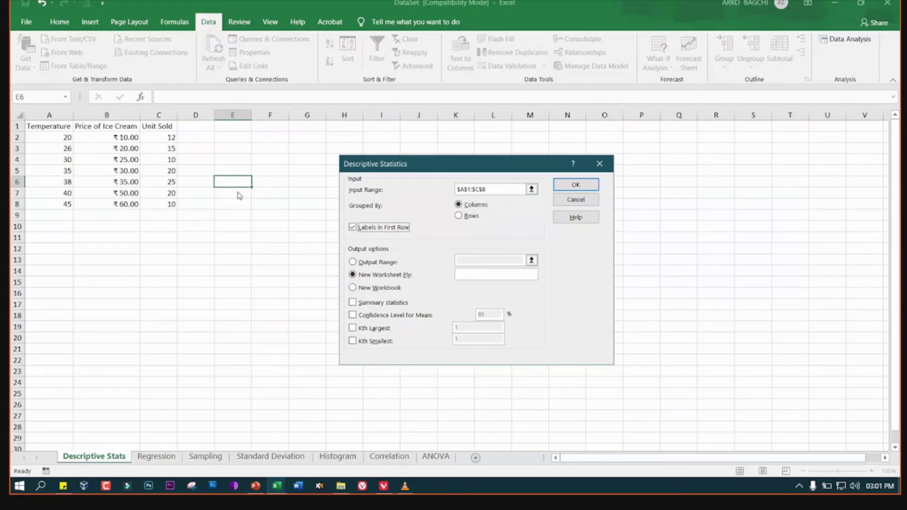
Add Summary statistics and a 95% Confidence Level for Mean, outputting to a new worksheet
click(575, 185)
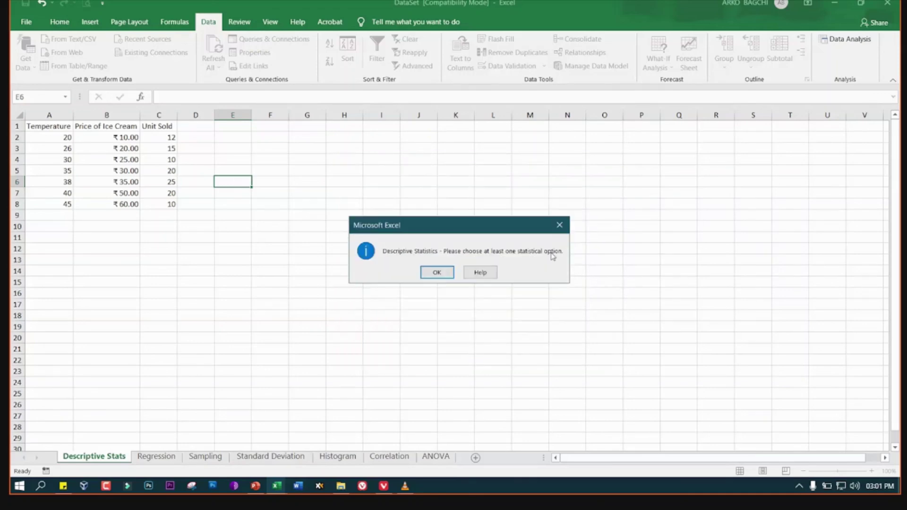
click(436, 273)
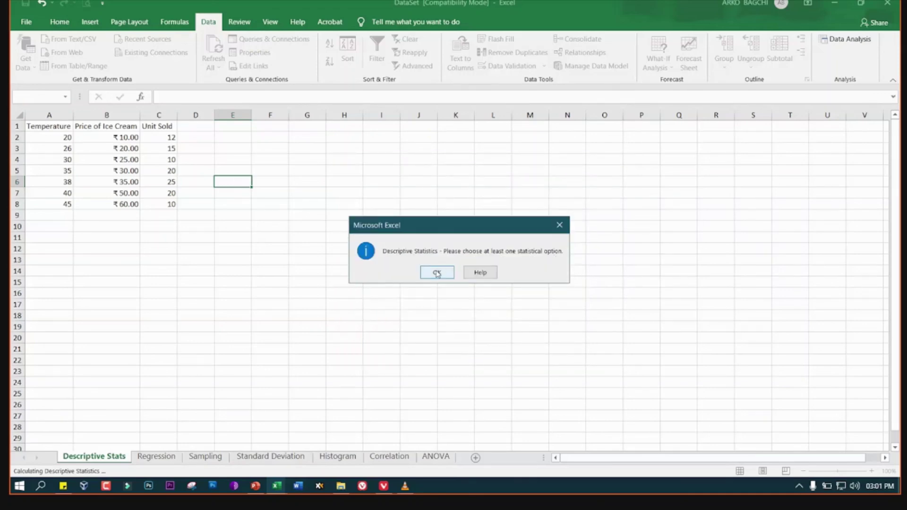
key(Return)
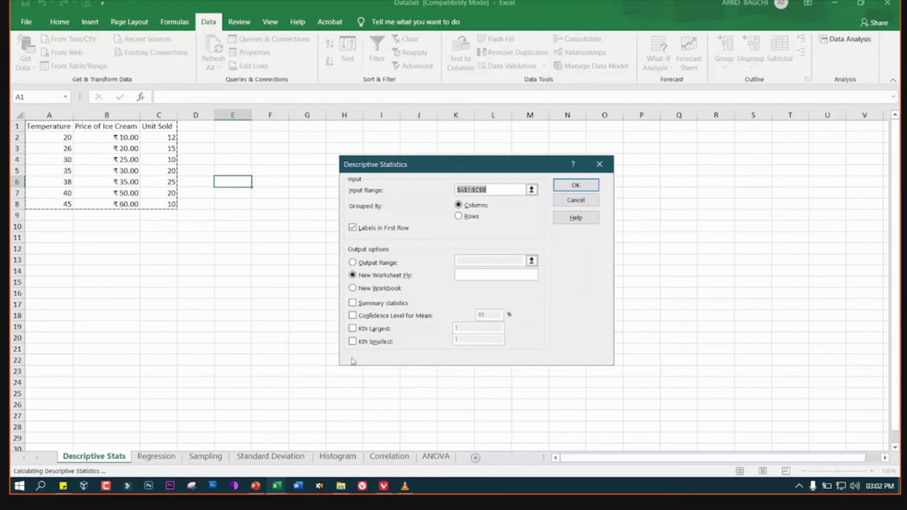
click(360, 303)
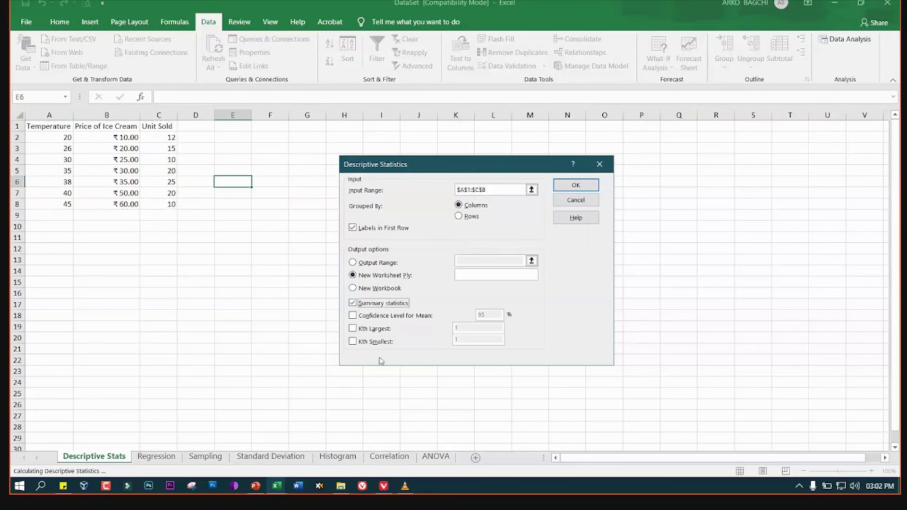
click(353, 315)
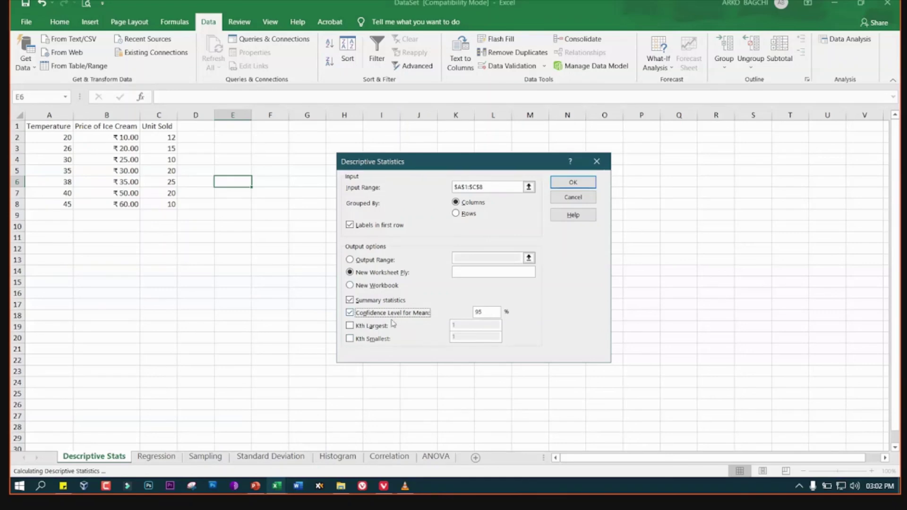
click(351, 311)
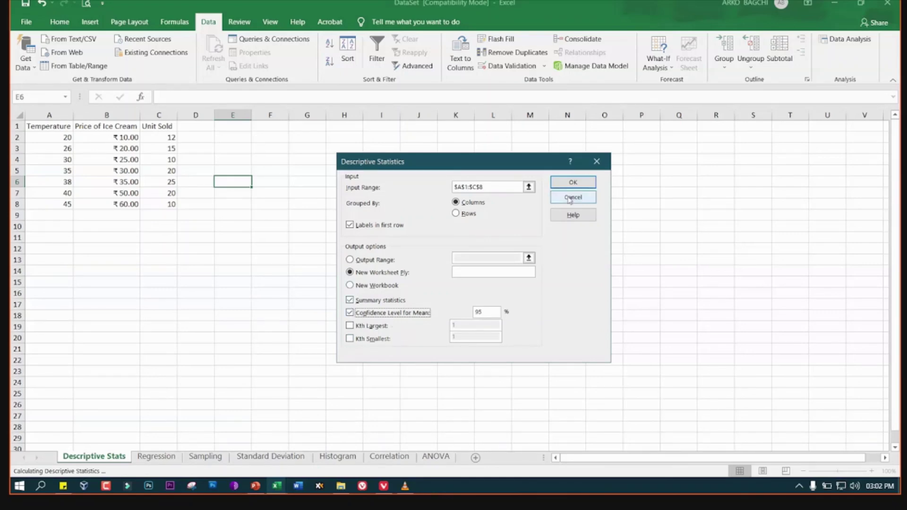
click(573, 184)
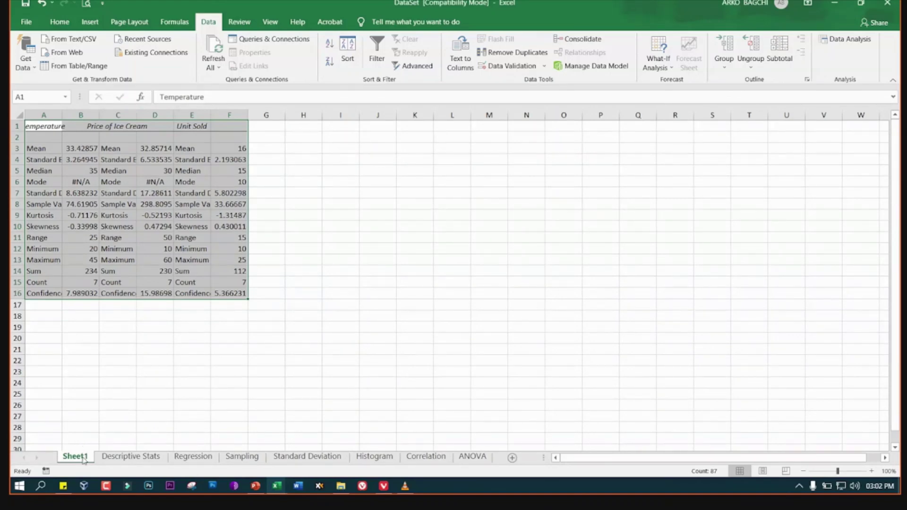
Autofit Sheet1's columns A–F to show the full statistics, then return to Descriptive Stats
click(124, 458)
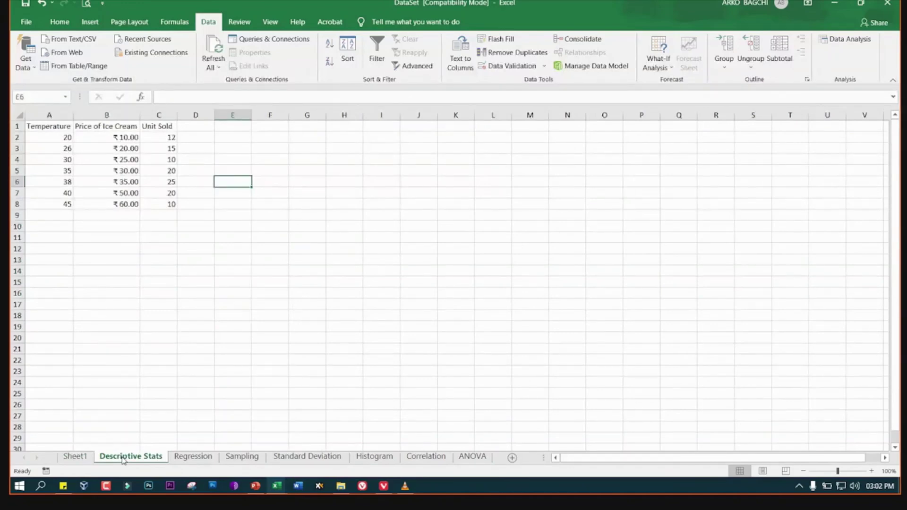
click(74, 456)
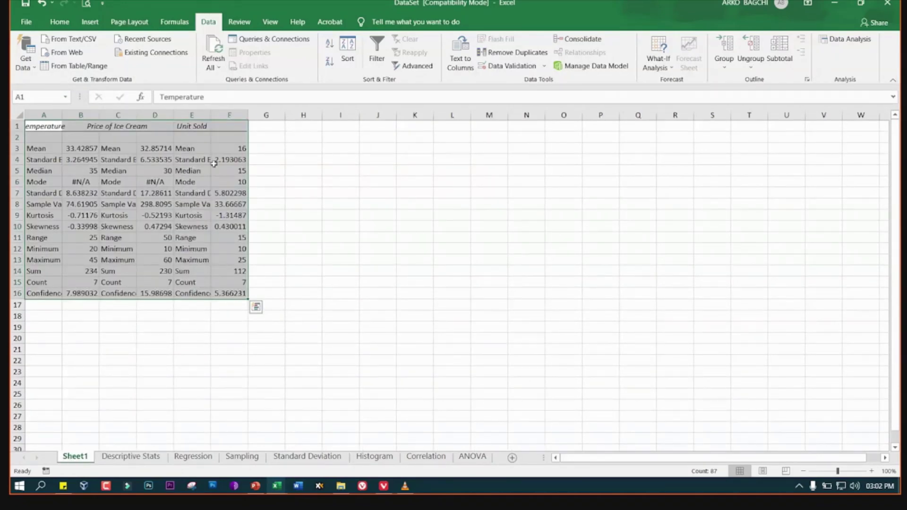
double_click(62, 114)
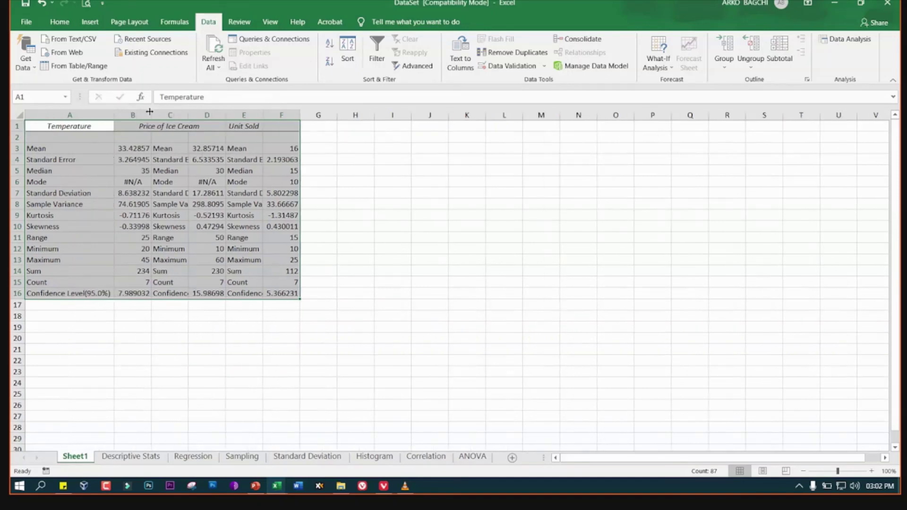
double_click(150, 114)
double_click(204, 115)
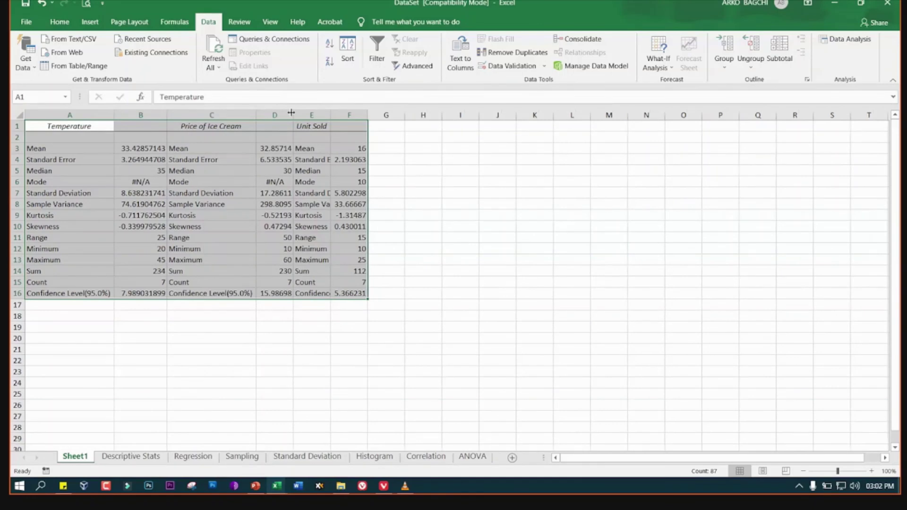
double_click(293, 115)
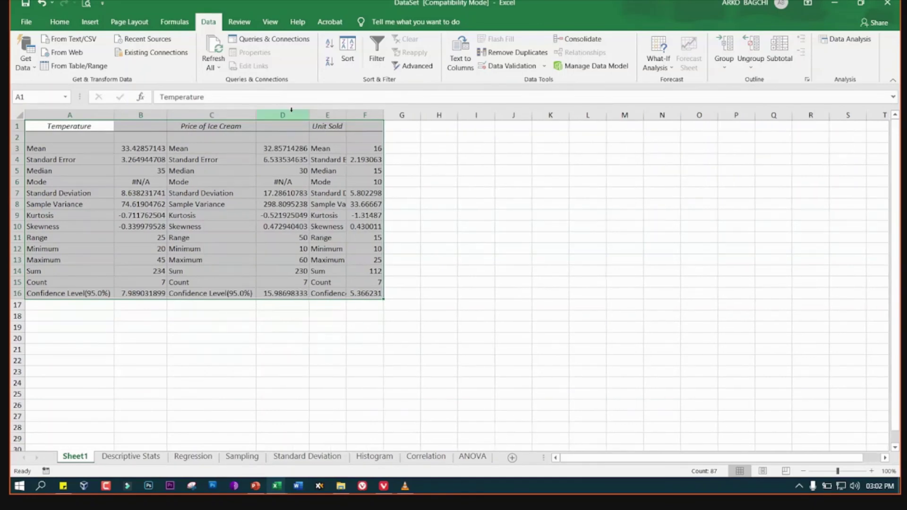
double_click(384, 115)
click(140, 459)
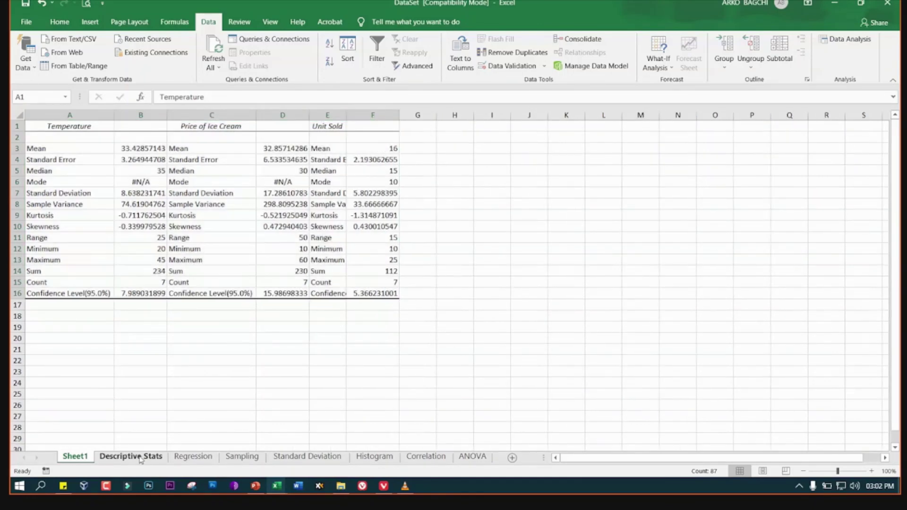
click(845, 39)
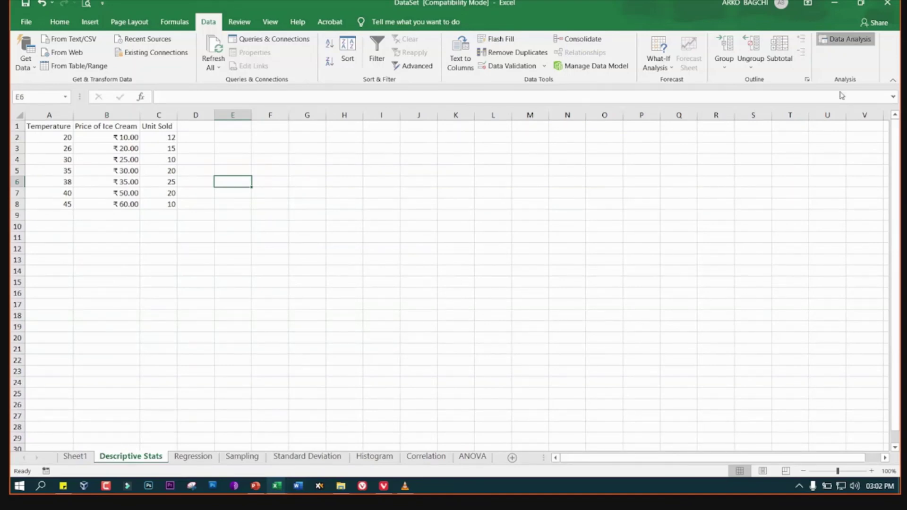
Run Descriptive Statistics on $A$1:$C$8 with the output range set to cell $E$6
click(582, 230)
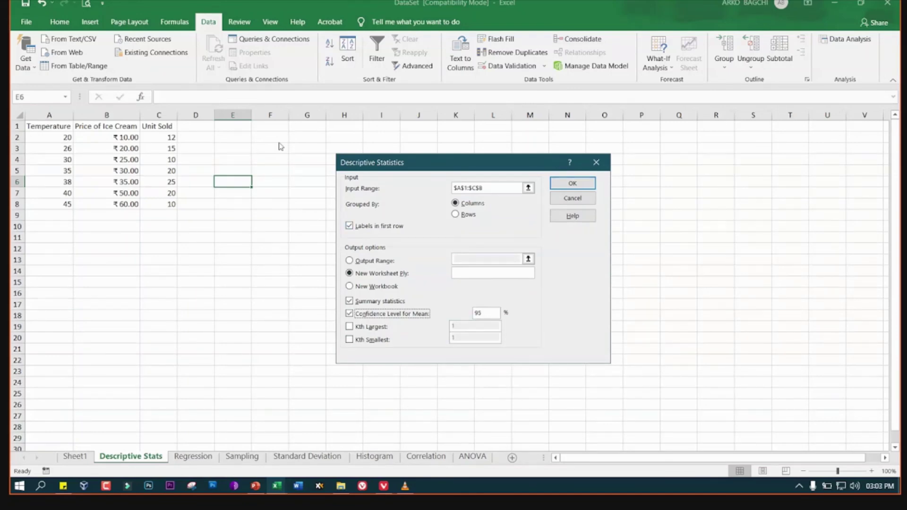
drag(486, 187, 374, 178)
key(BackSpace)
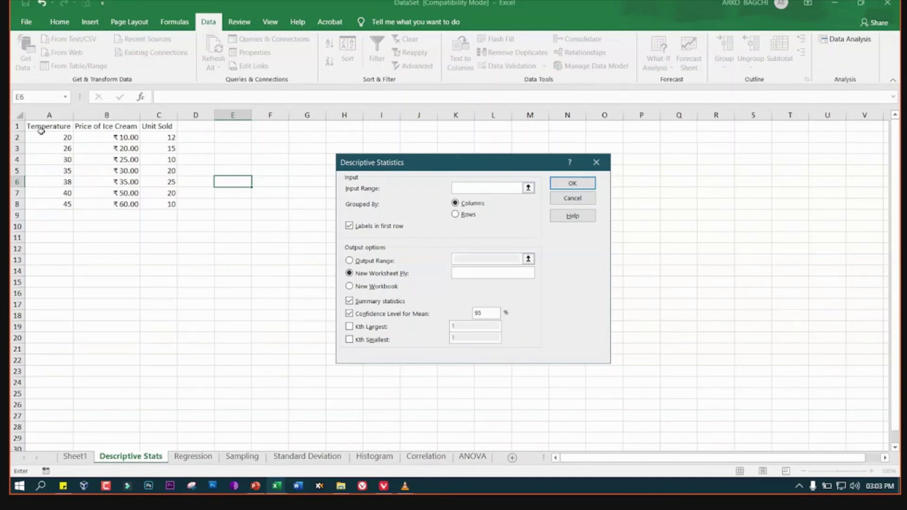
drag(40, 127, 161, 203)
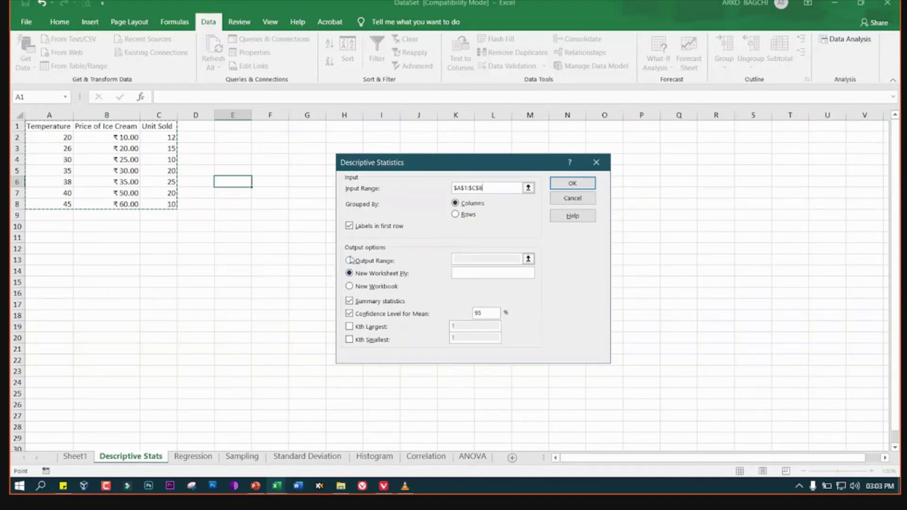
click(350, 260)
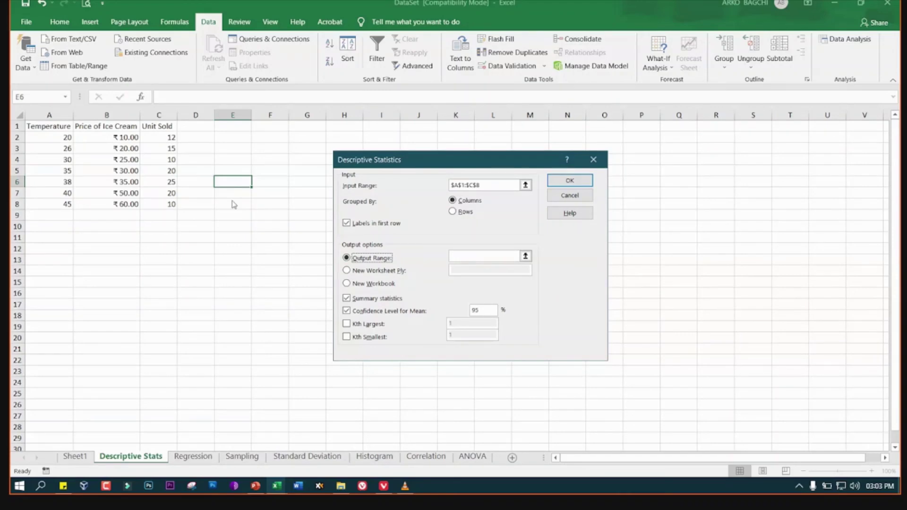
click(569, 181)
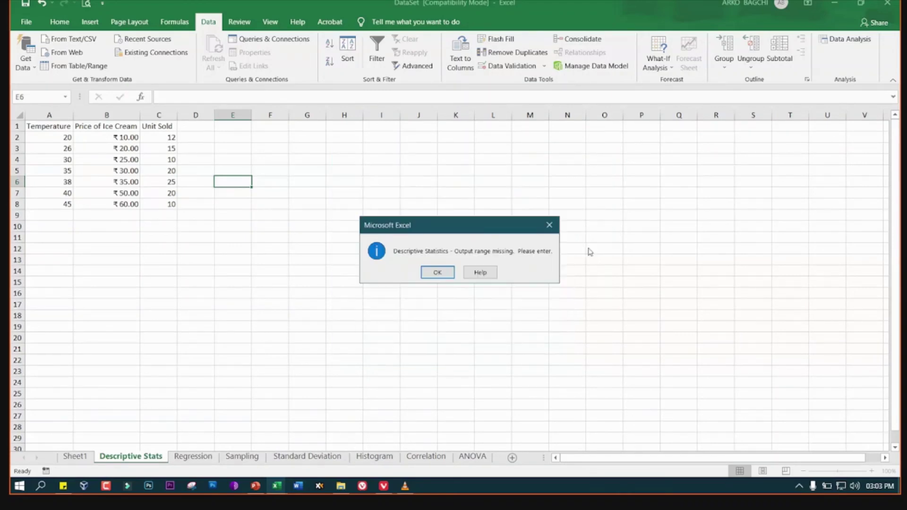
click(437, 272)
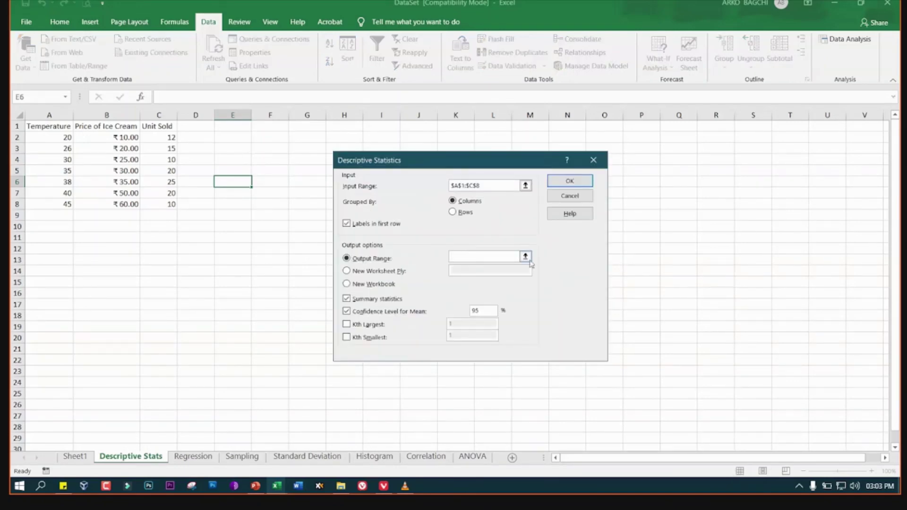
click(525, 257)
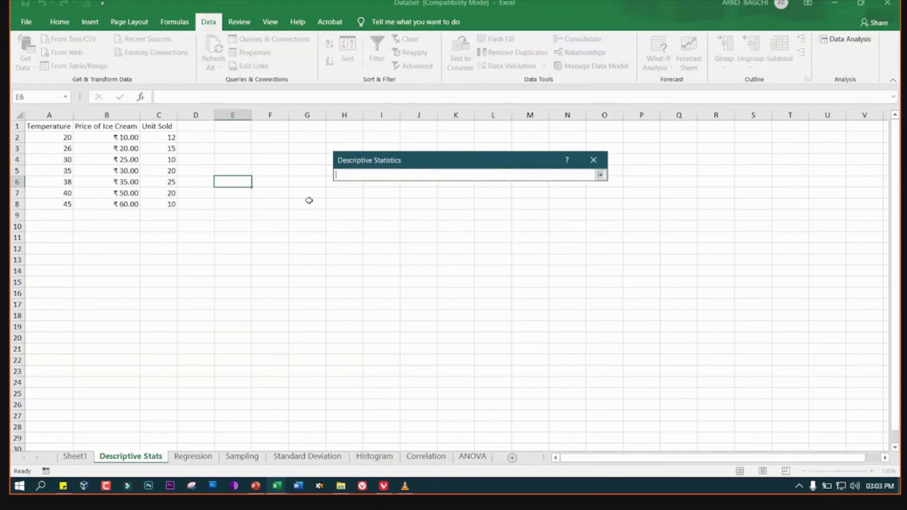
click(235, 182)
click(594, 161)
click(580, 181)
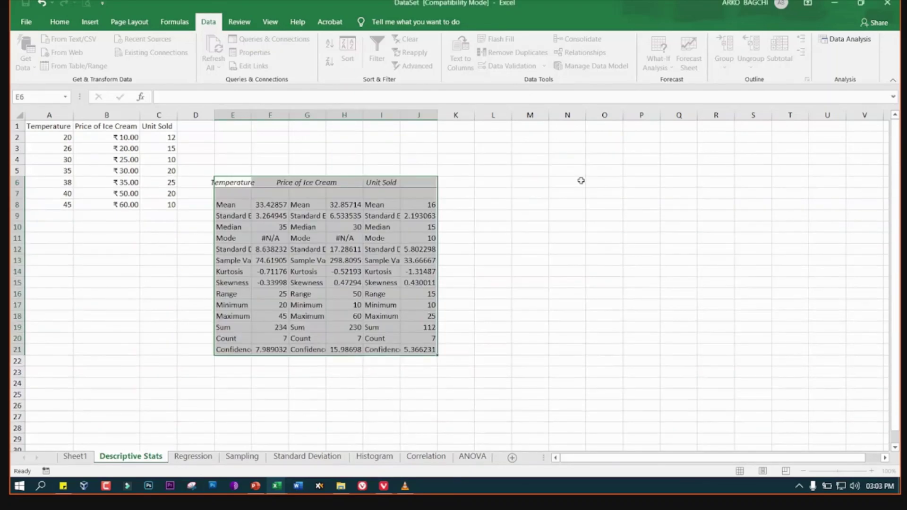
Autofit columns E–J of the statistics table, then switch to PowerPoint
double_click(251, 115)
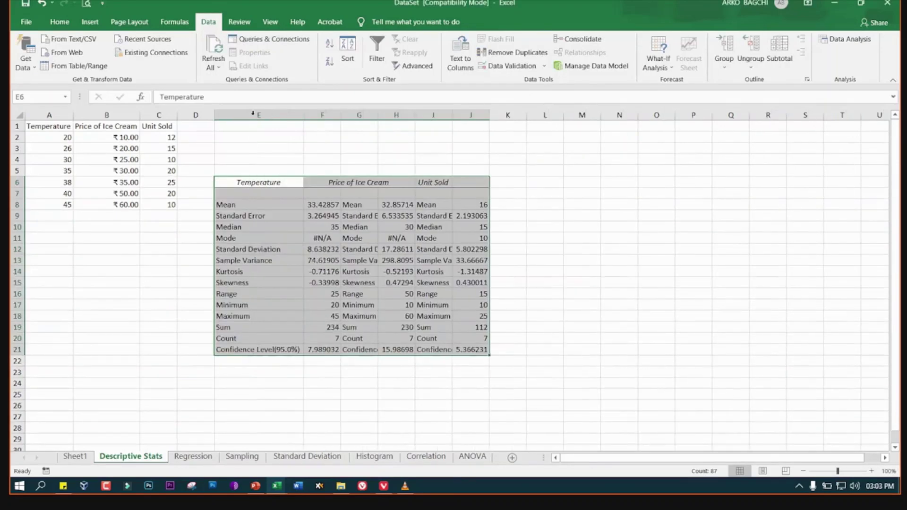
double_click(340, 114)
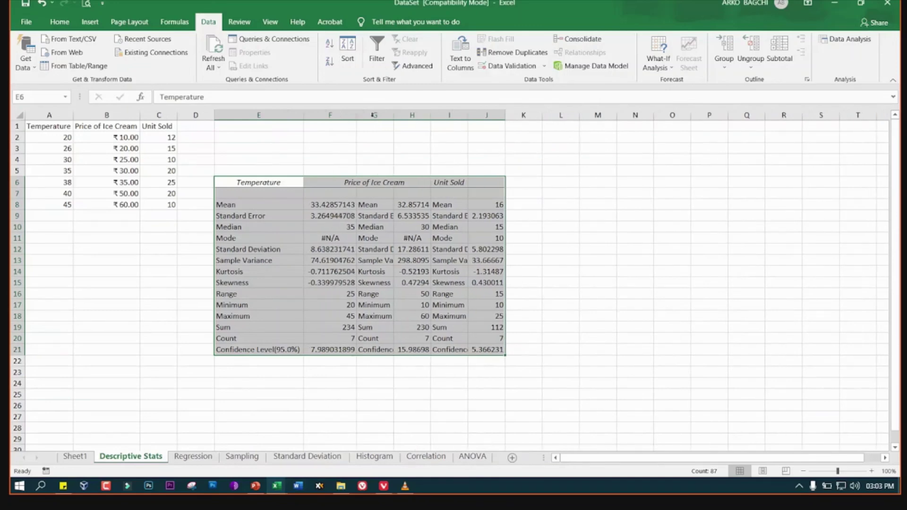
double_click(393, 115)
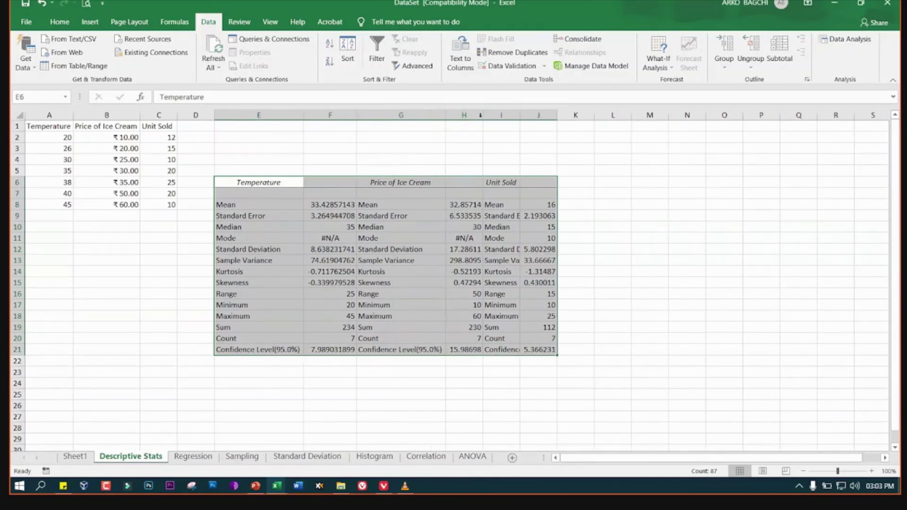
double_click(482, 115)
double_click(573, 115)
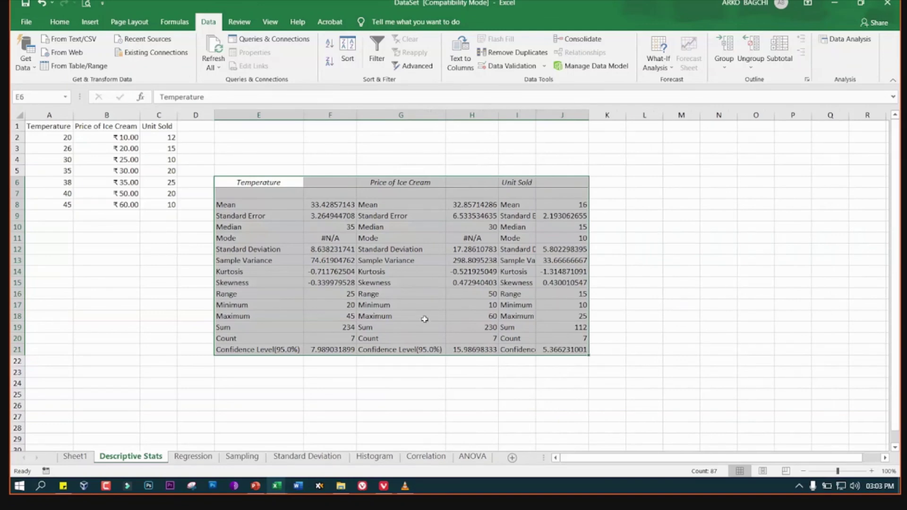
click(237, 206)
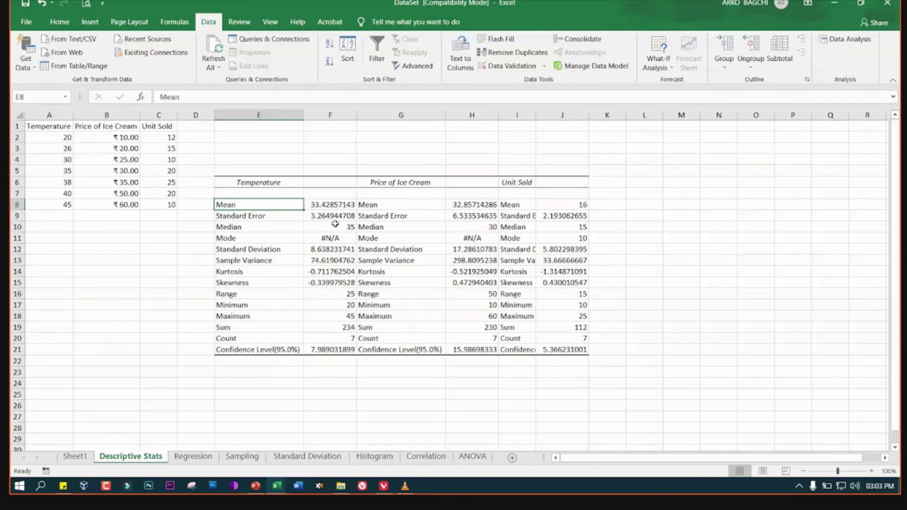
click(255, 486)
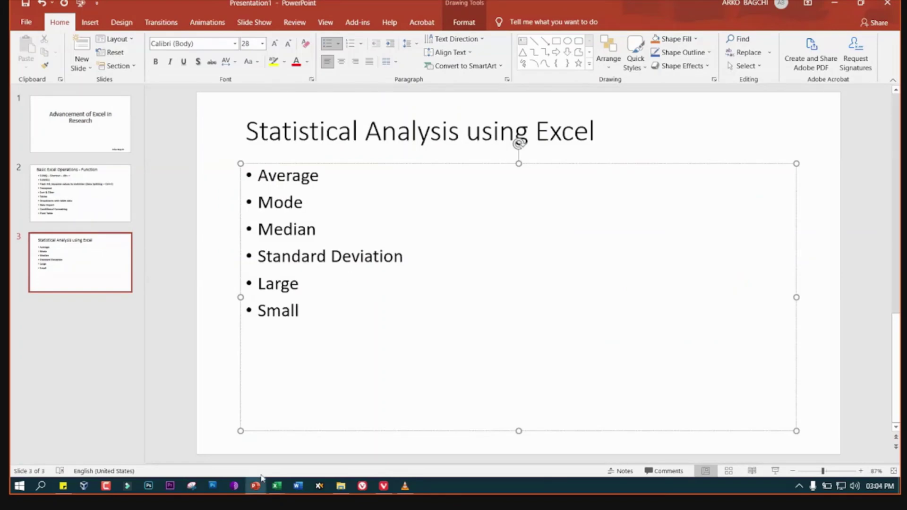
Switch from the PowerPoint slide back to the Excel workbook's statistics table
click(257, 489)
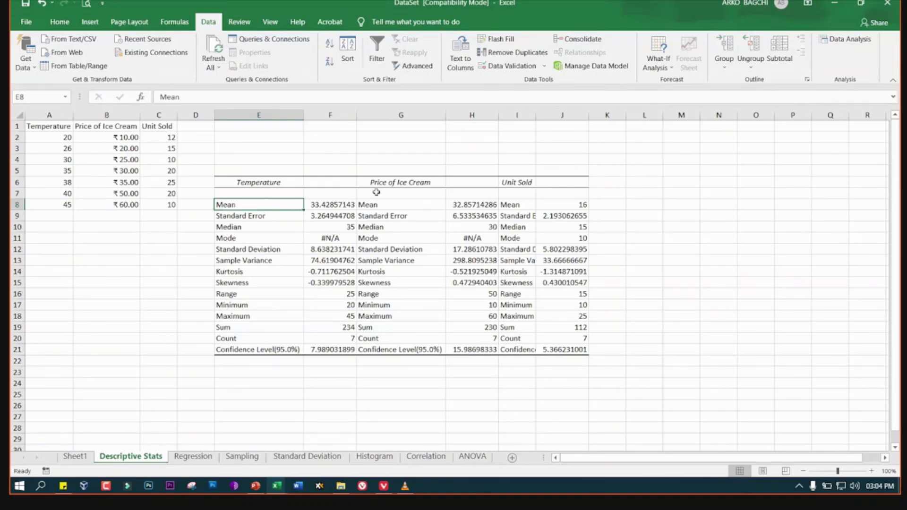
click(470, 203)
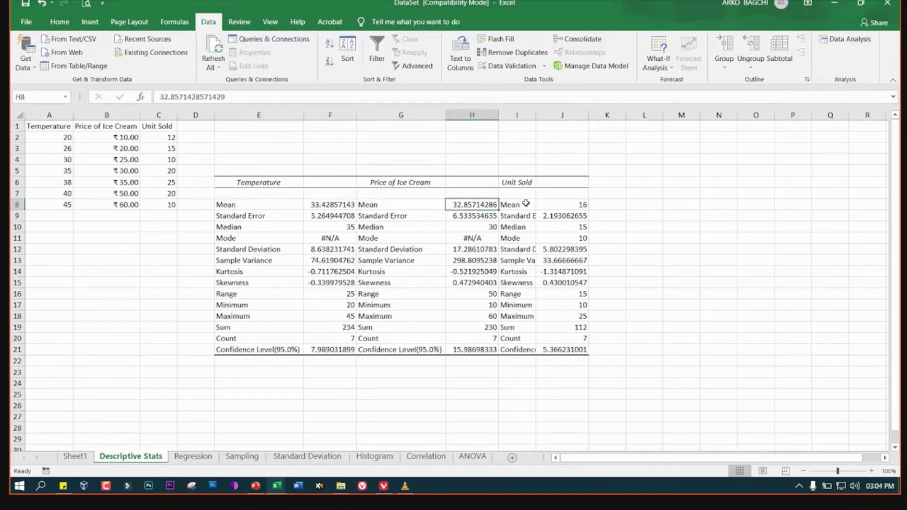
click(582, 204)
click(232, 215)
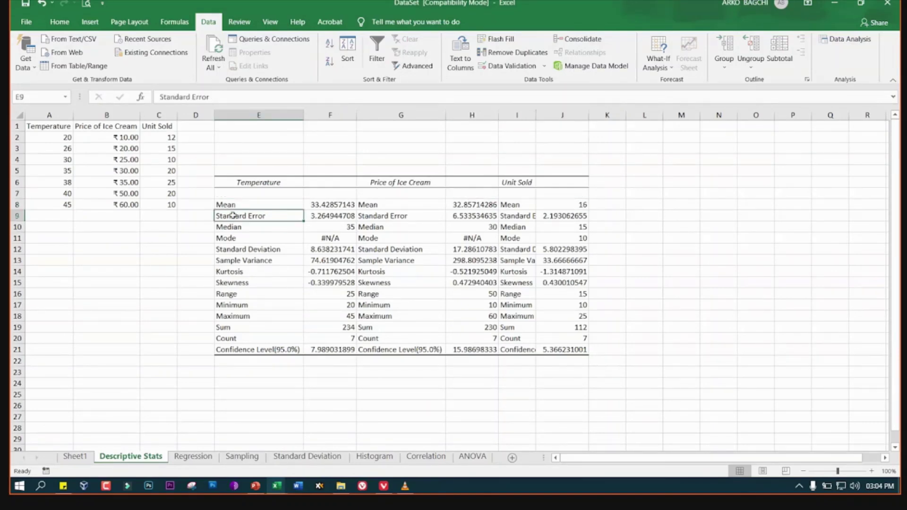
click(236, 227)
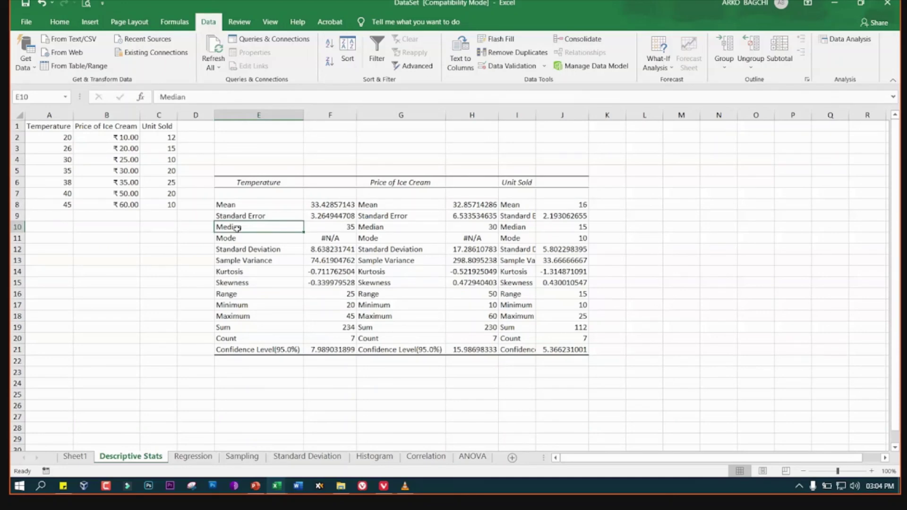
click(229, 237)
click(233, 250)
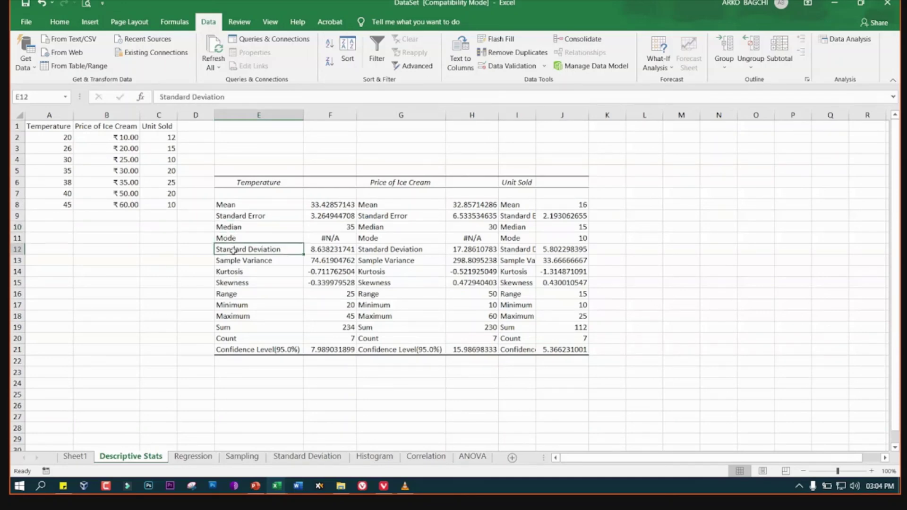
click(229, 262)
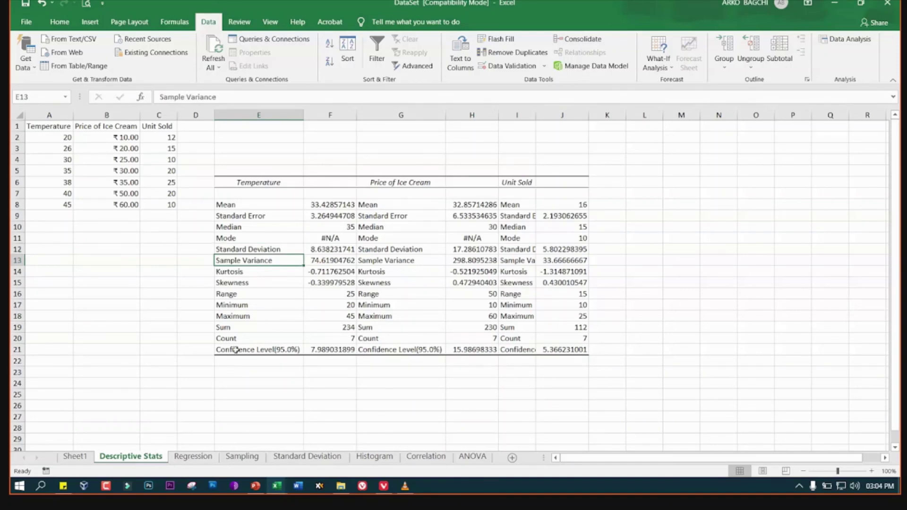
click(299, 349)
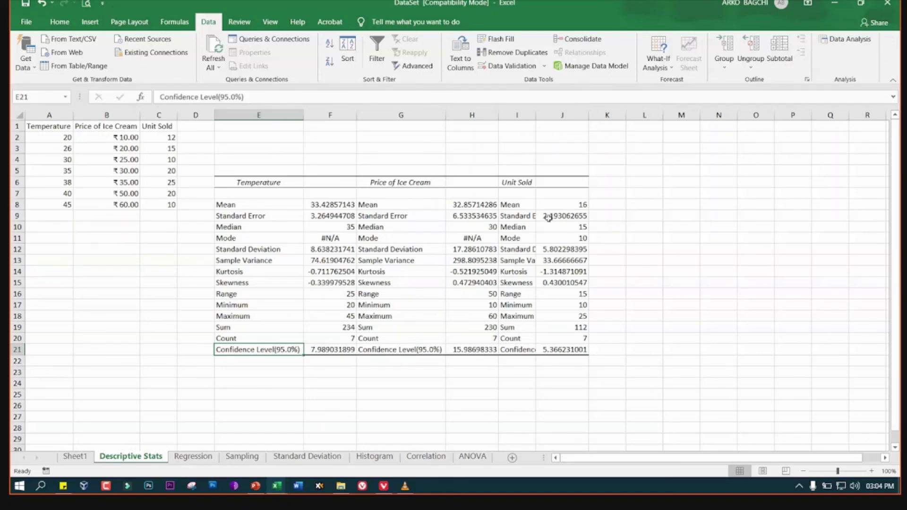
drag(38, 127, 158, 204)
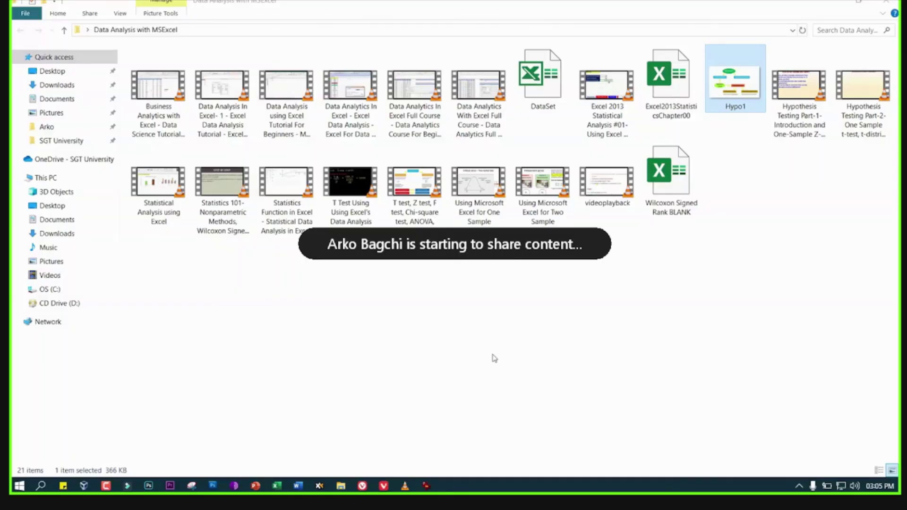
click(831, 4)
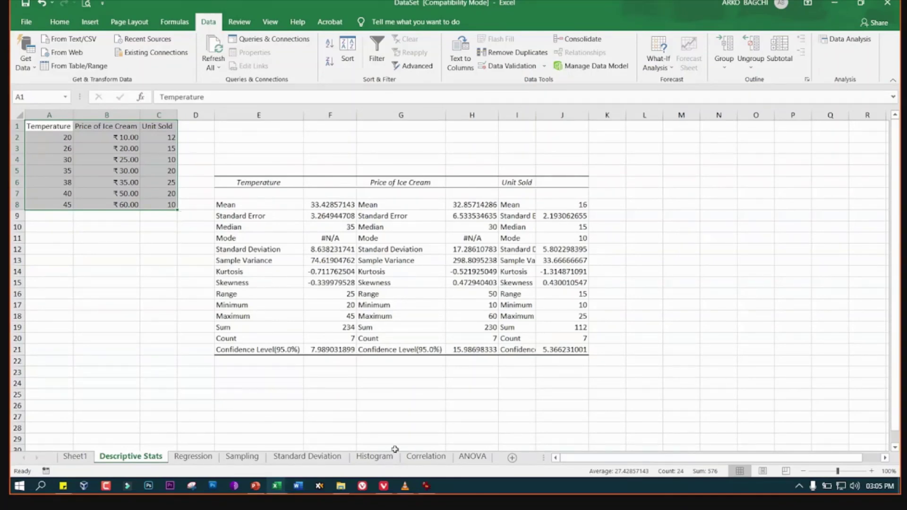
click(427, 487)
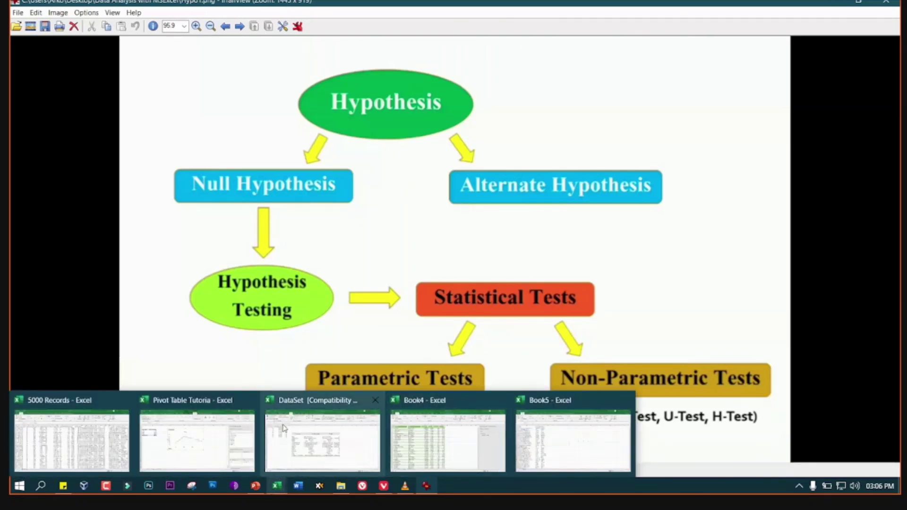
click(339, 434)
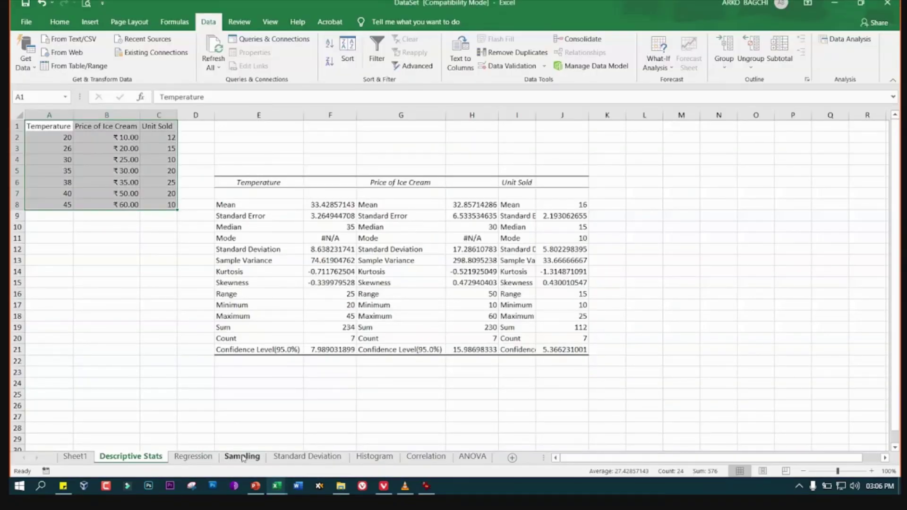
Move to the Histogram sheet and bring up the Data Analysis tool list
click(366, 458)
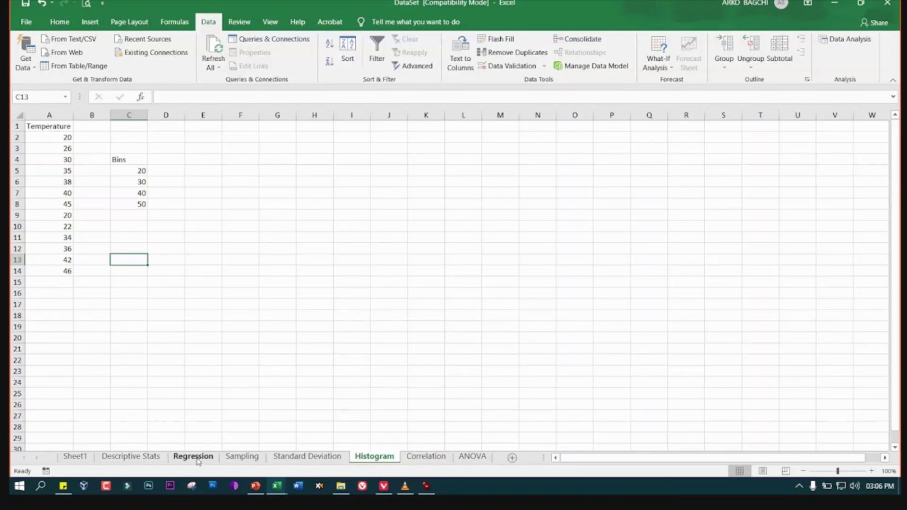
click(302, 457)
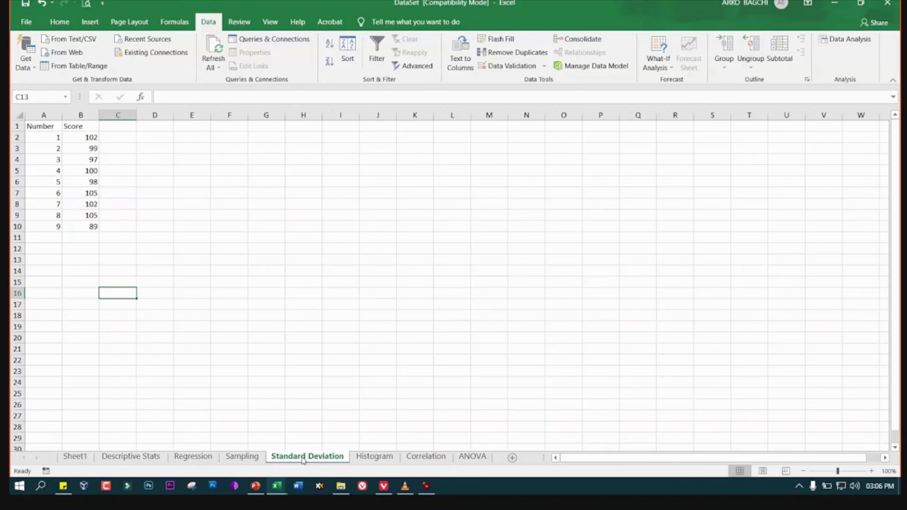
click(138, 457)
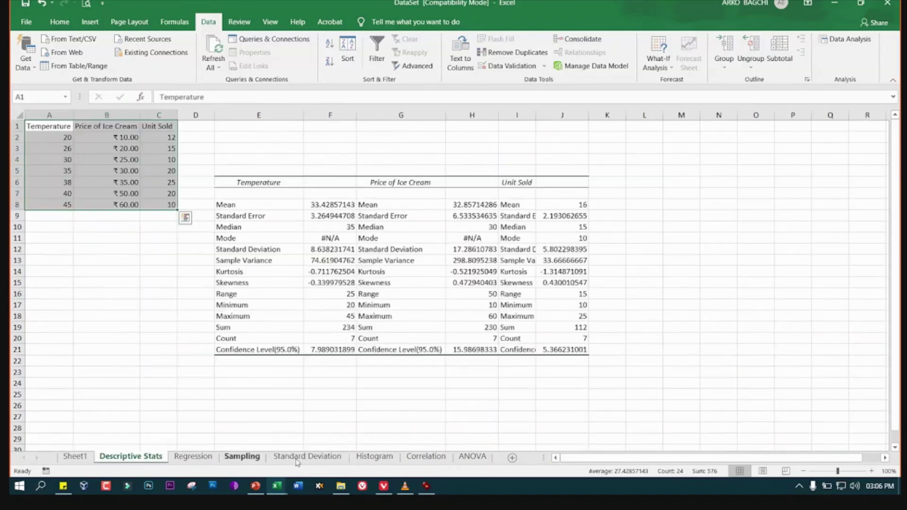
click(383, 451)
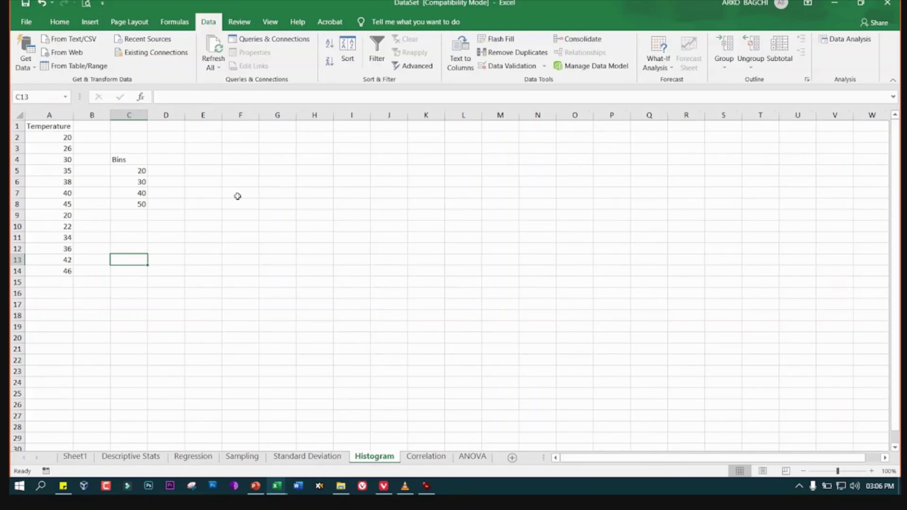
click(845, 39)
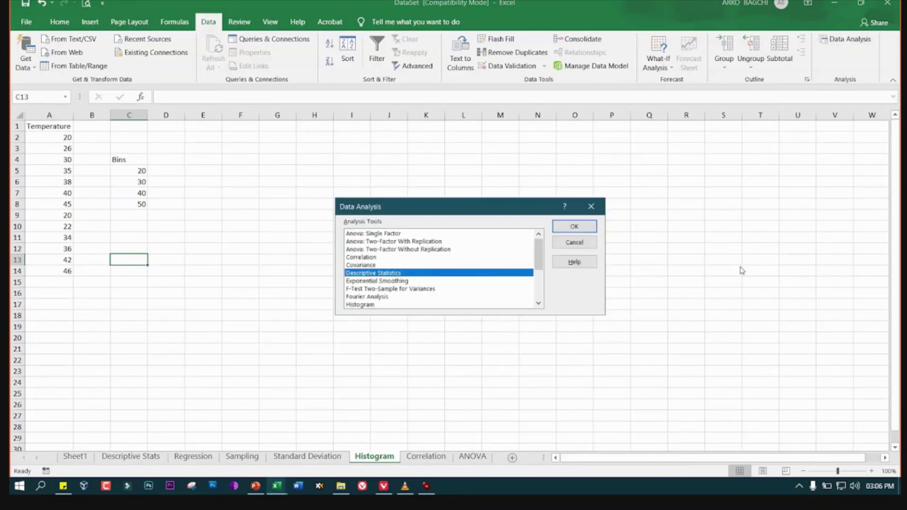
Choose the Histogram tool with input A1:A14, Labels ticked, and bin range C4:C8
click(371, 305)
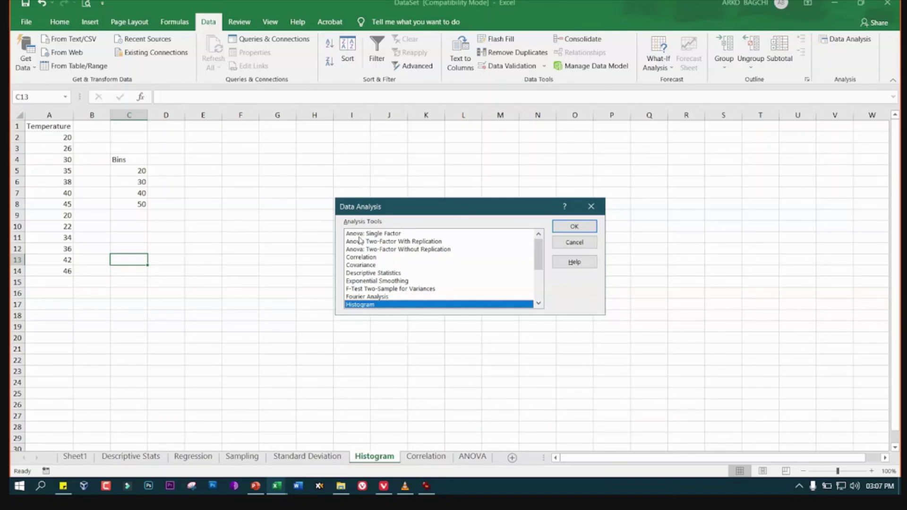
click(570, 231)
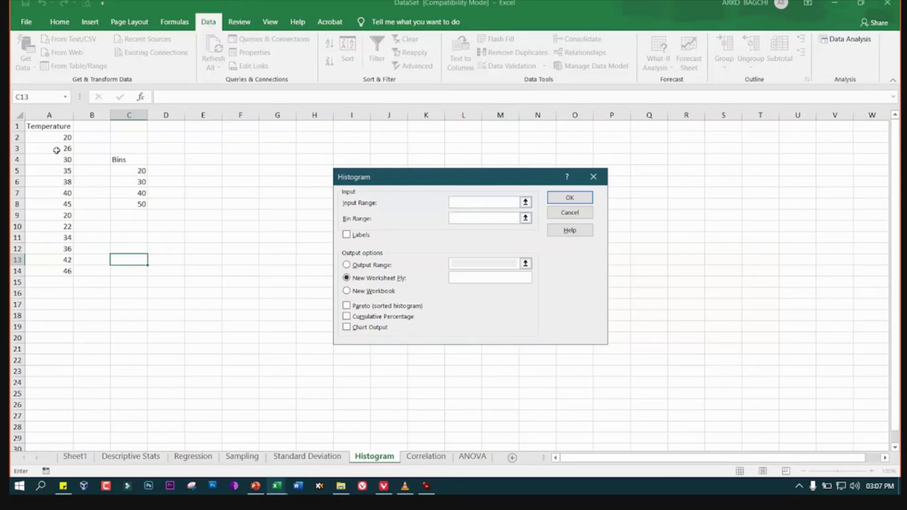
drag(57, 122, 56, 271)
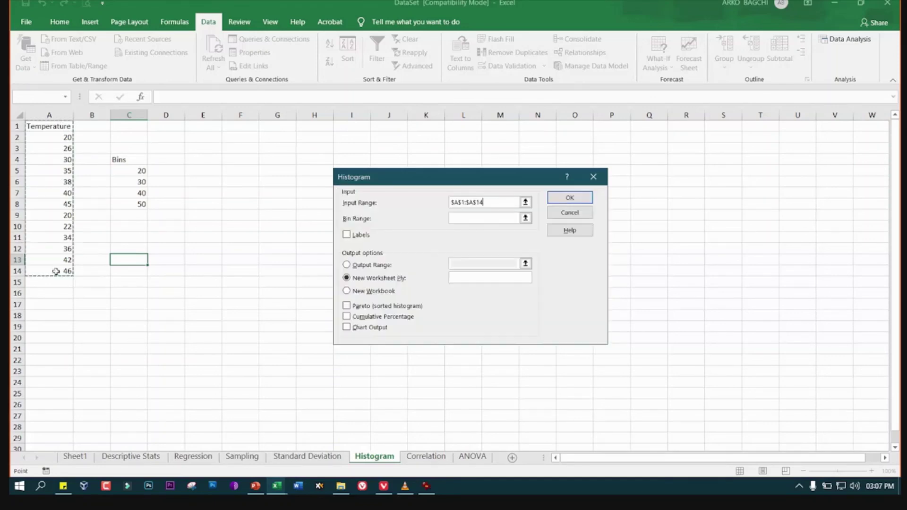
click(346, 235)
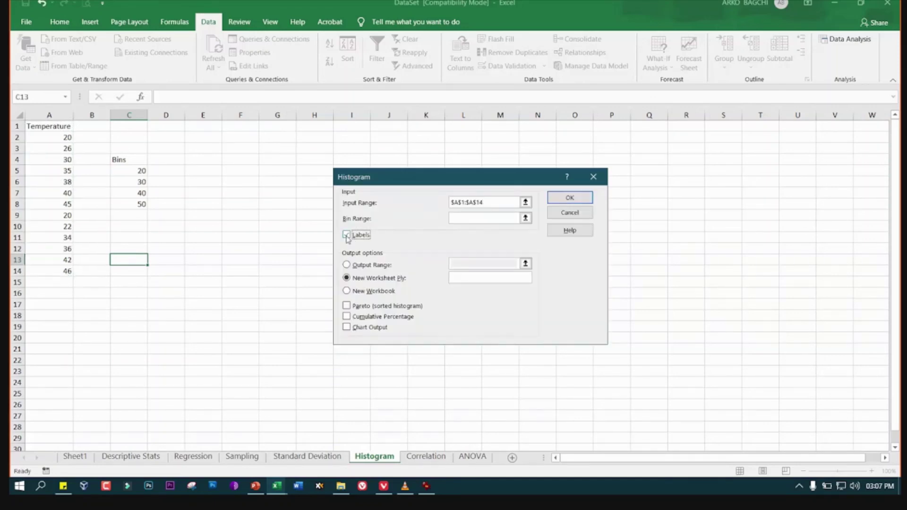
click(476, 220)
click(525, 218)
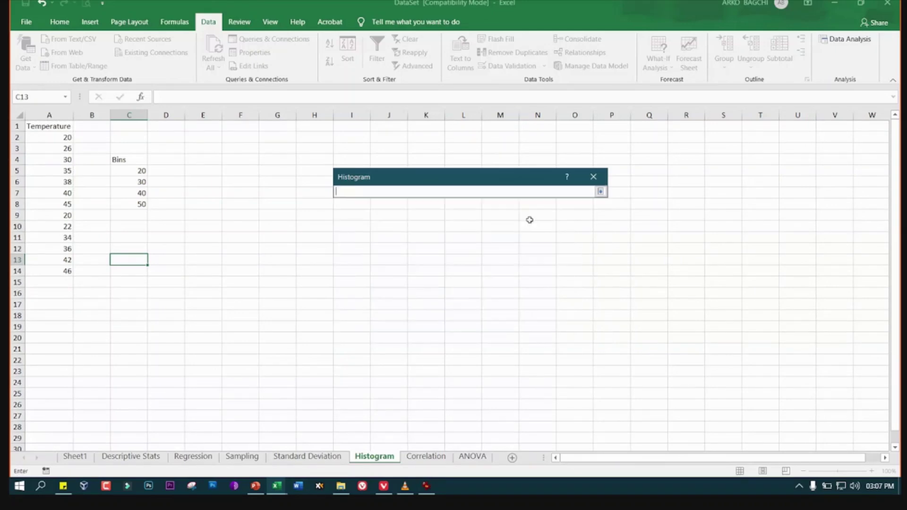
drag(127, 160, 136, 204)
click(599, 191)
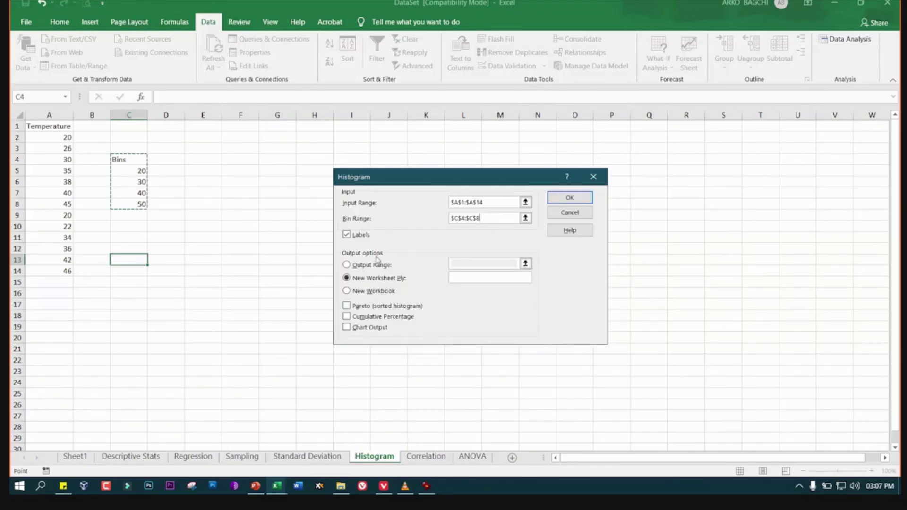
Output the histogram at F13 with Pareto, cumulative percentage and chart output, and run it
drag(419, 177, 467, 177)
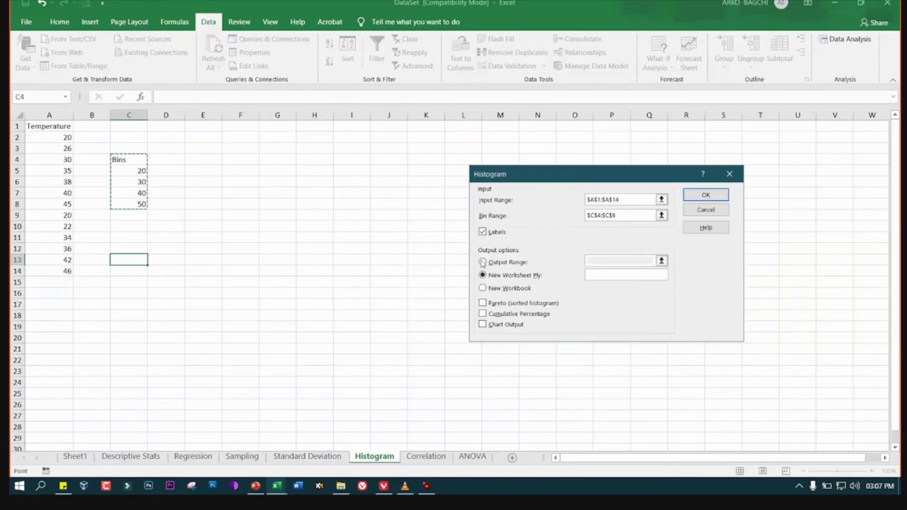
click(482, 262)
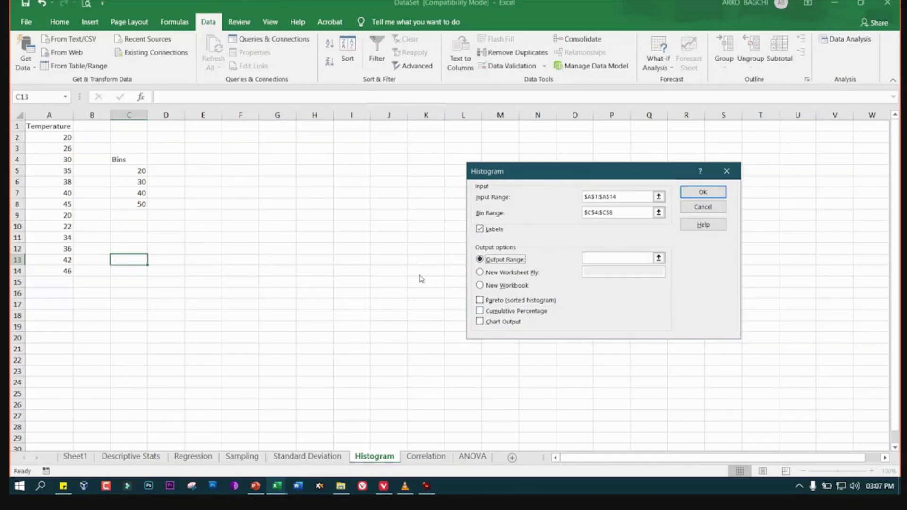
click(658, 258)
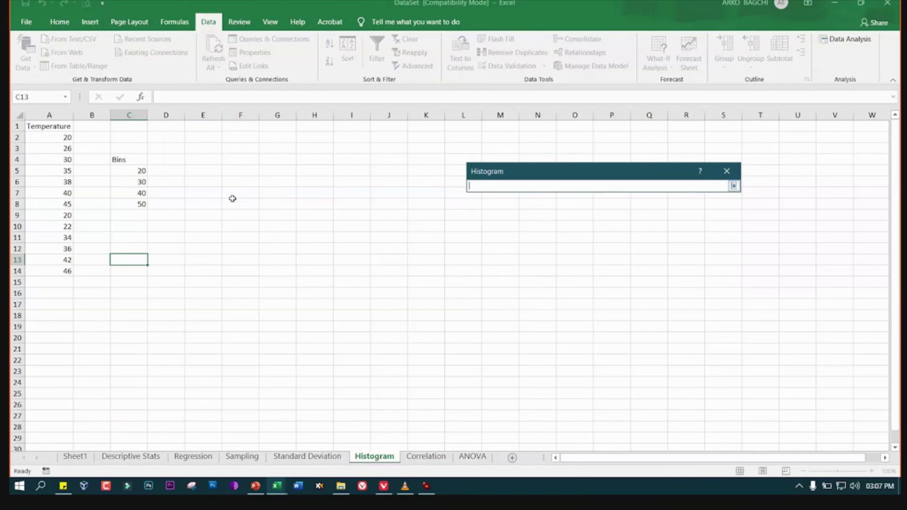
click(241, 261)
click(726, 171)
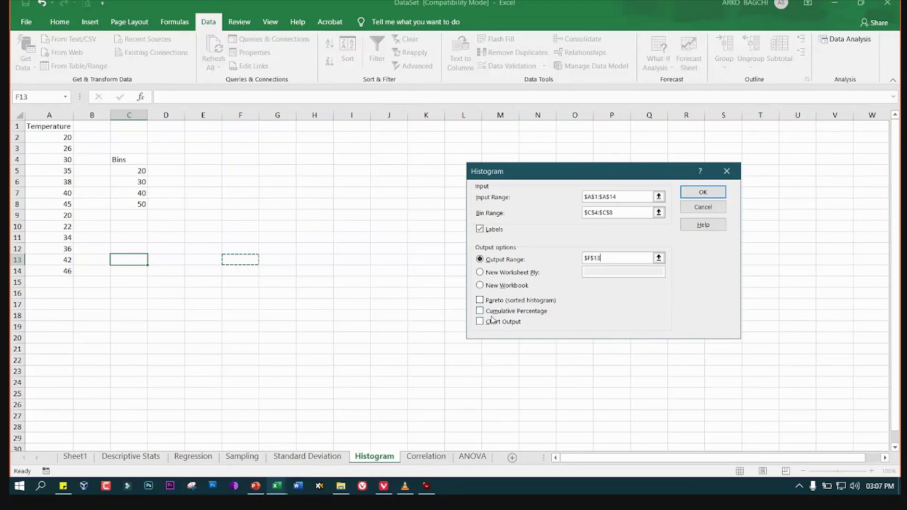
click(479, 322)
click(480, 310)
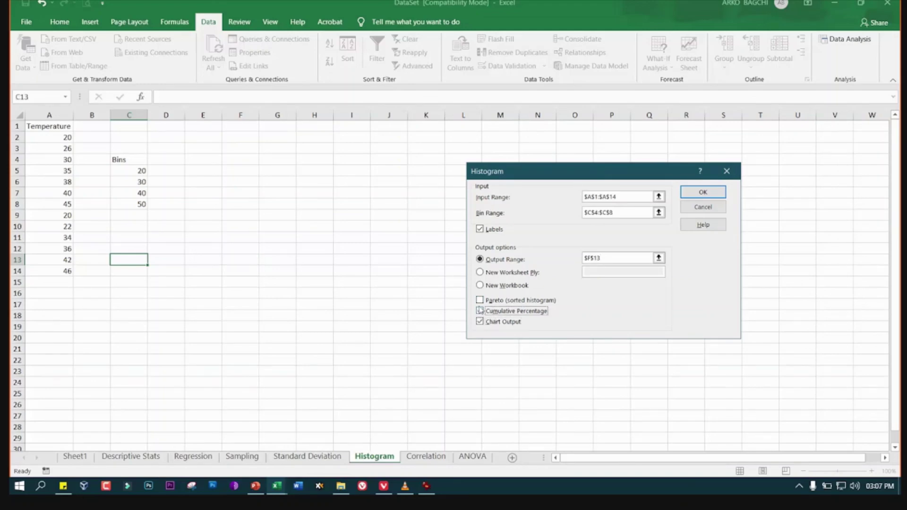
click(479, 300)
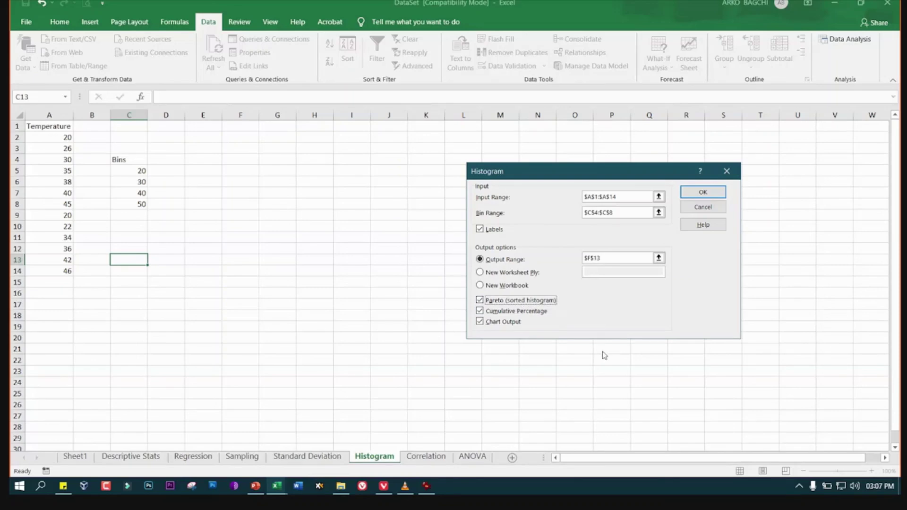
click(707, 194)
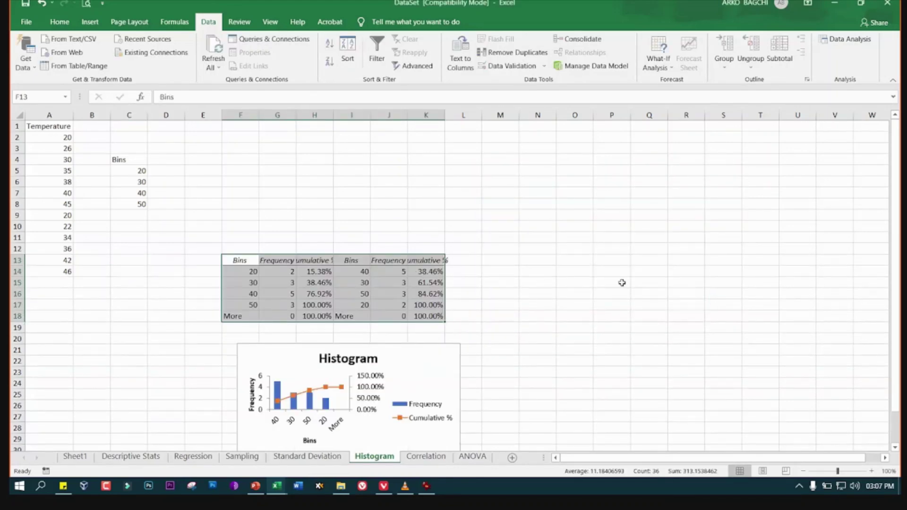
Autofit columns H and G so the Cumulative % and Frequency headers show in full
scroll(621, 282, down, 2)
scroll(621, 283, up, 2)
double_click(332, 116)
double_click(296, 116)
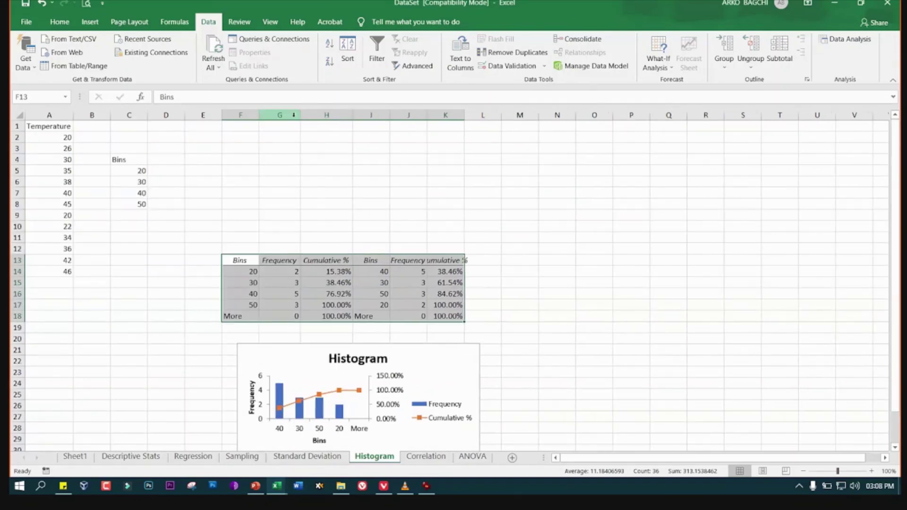
Walk through the Temperature values and each bin's frequency in the histogram table
click(242, 274)
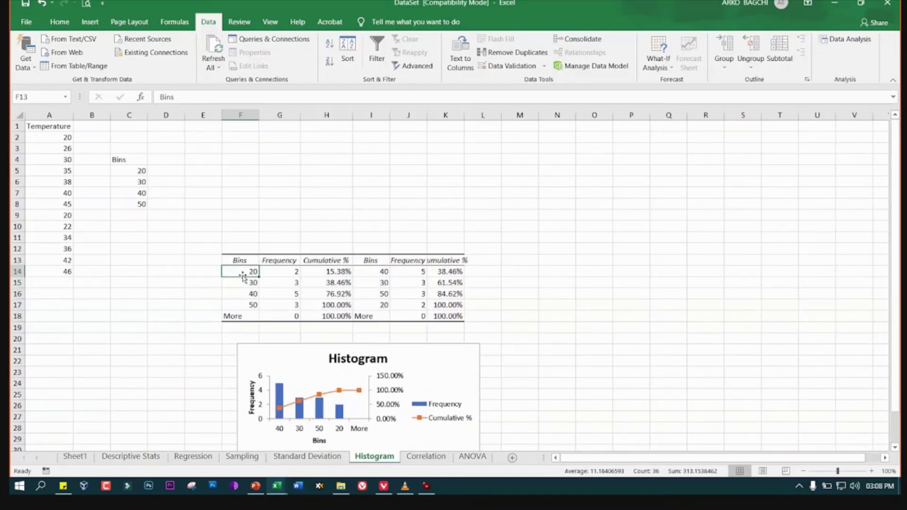
click(65, 136)
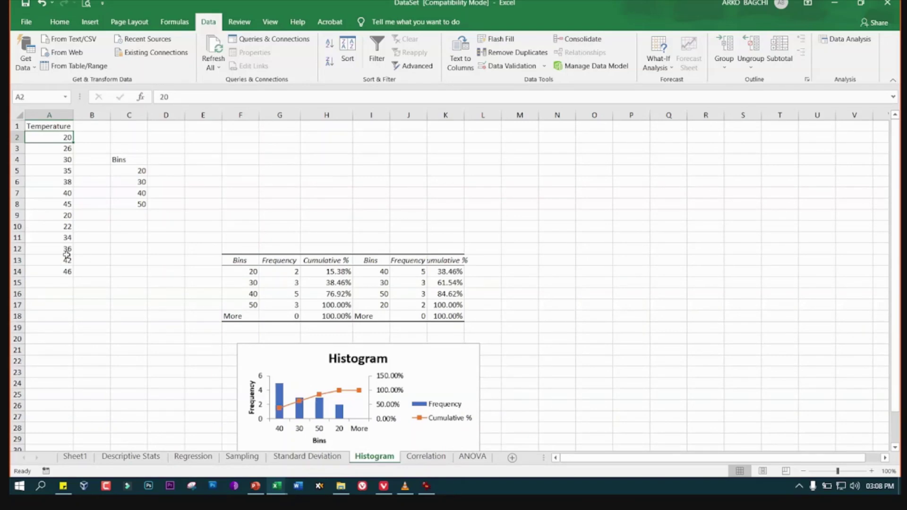
click(66, 219)
click(64, 139)
click(66, 214)
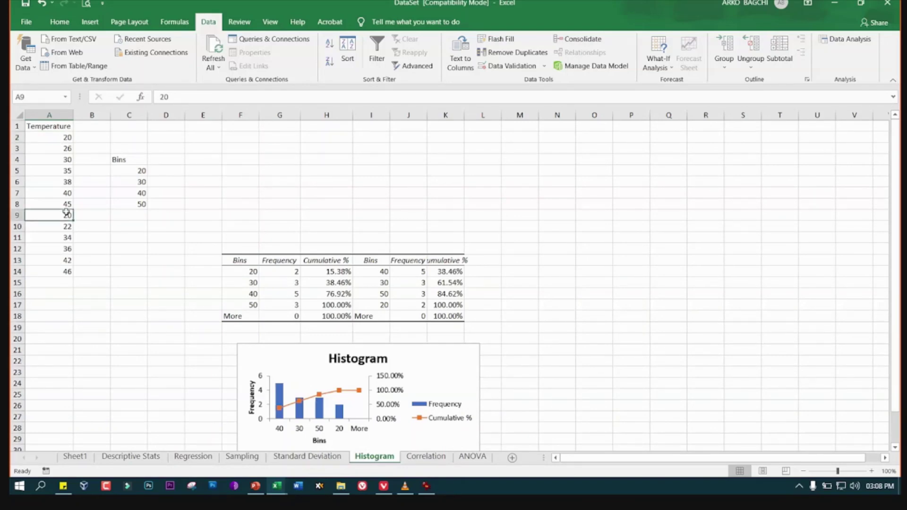
click(251, 271)
click(297, 271)
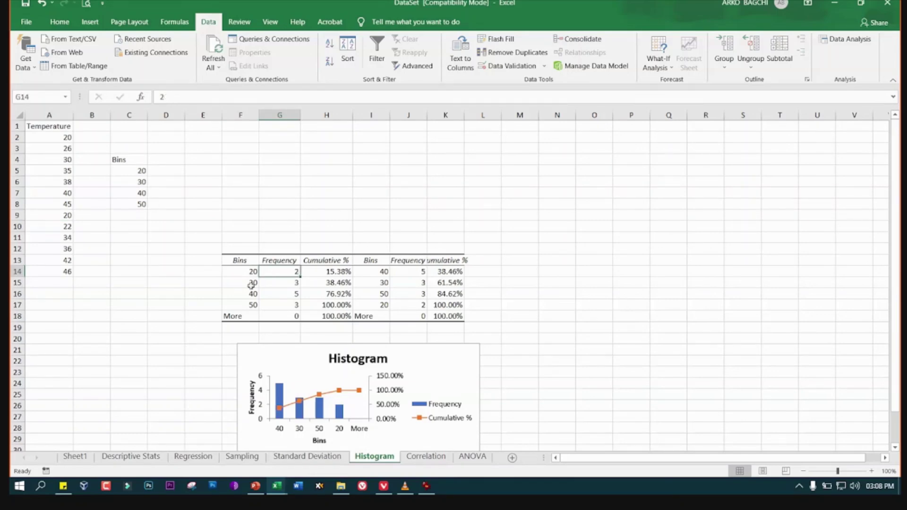
key(Down)
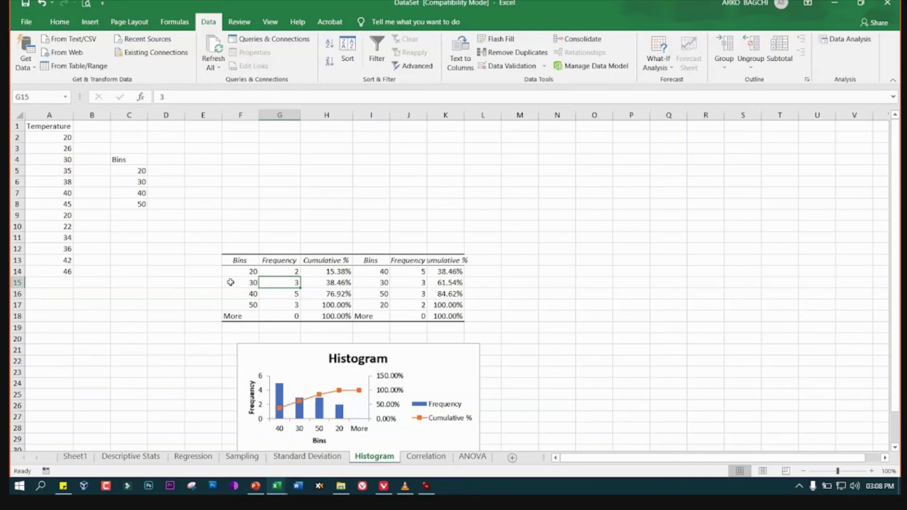
scroll(537, 298, down, 2)
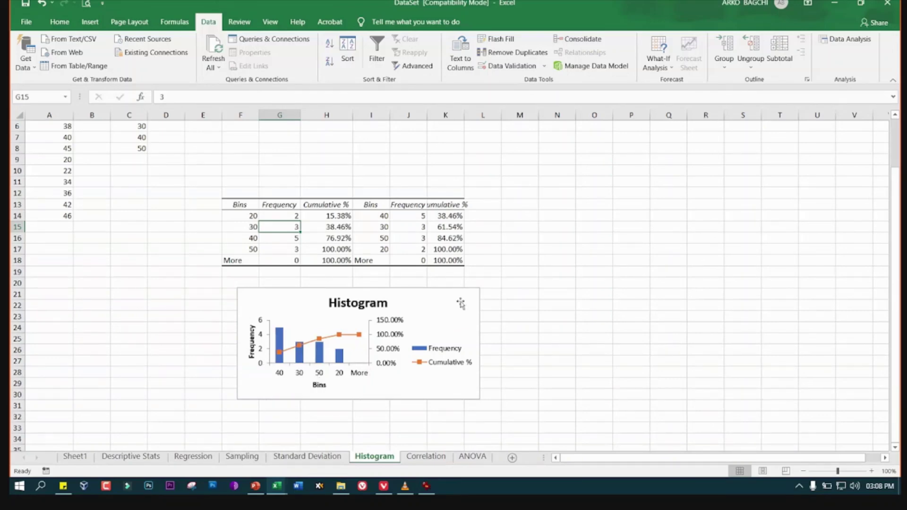
Inspect the histogram chart's Chart Elements list, then go to the Standard Deviation sheet
click(446, 306)
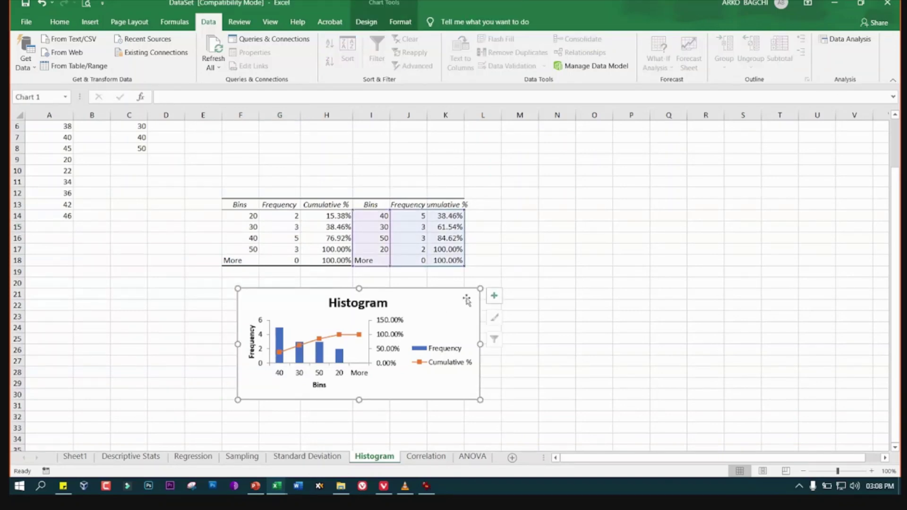
click(494, 297)
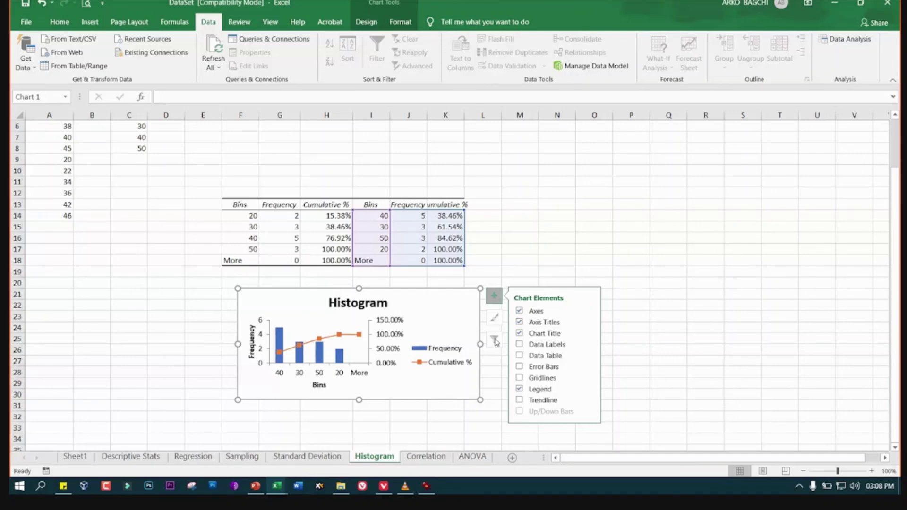
click(521, 260)
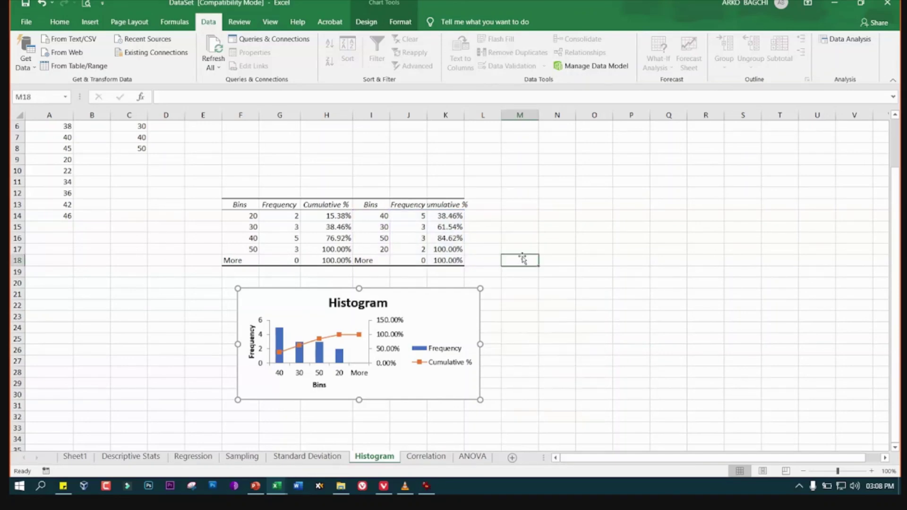
click(475, 305)
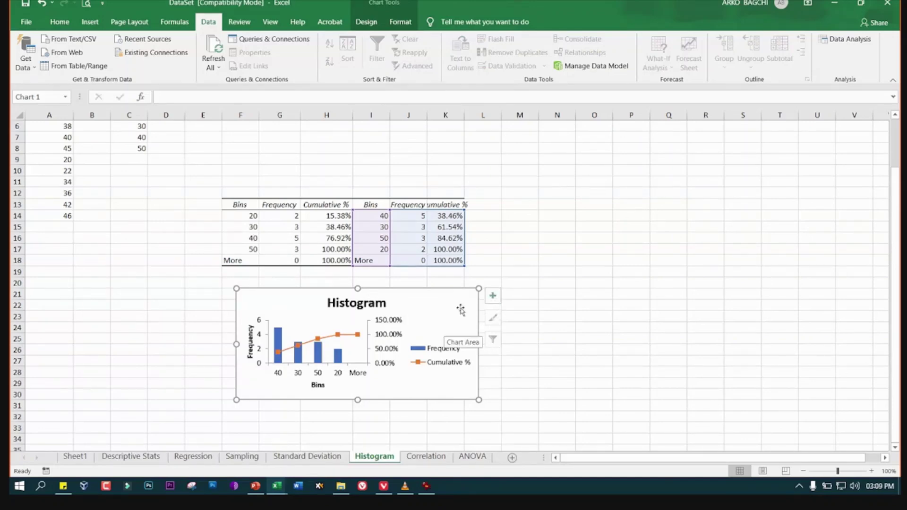
click(557, 226)
scroll(251, 209, up, 2)
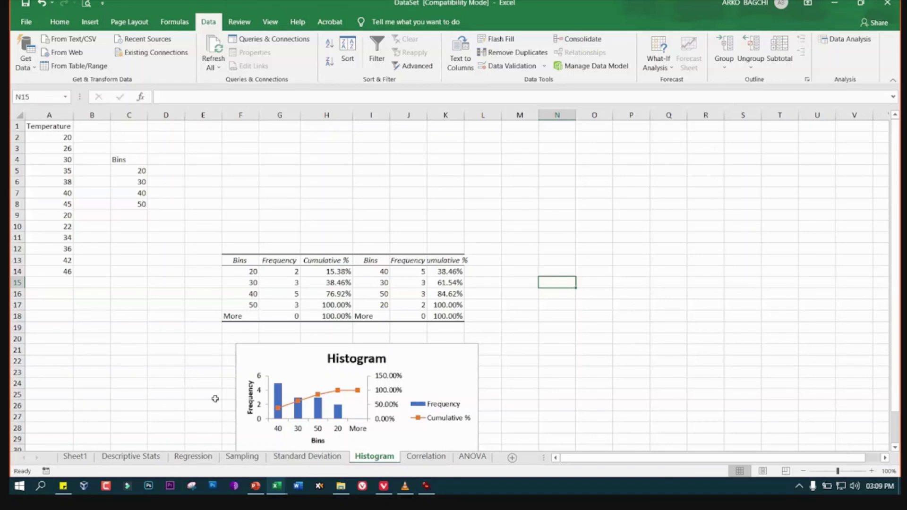
click(314, 457)
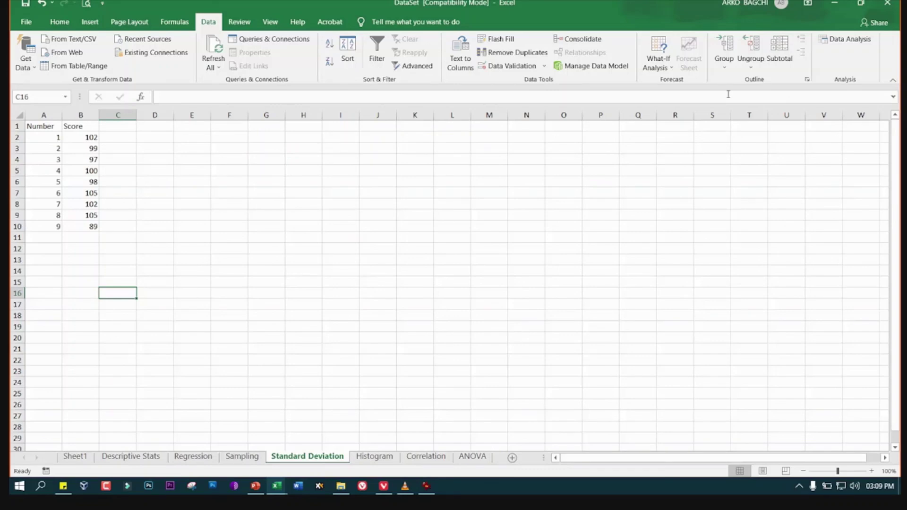
click(846, 41)
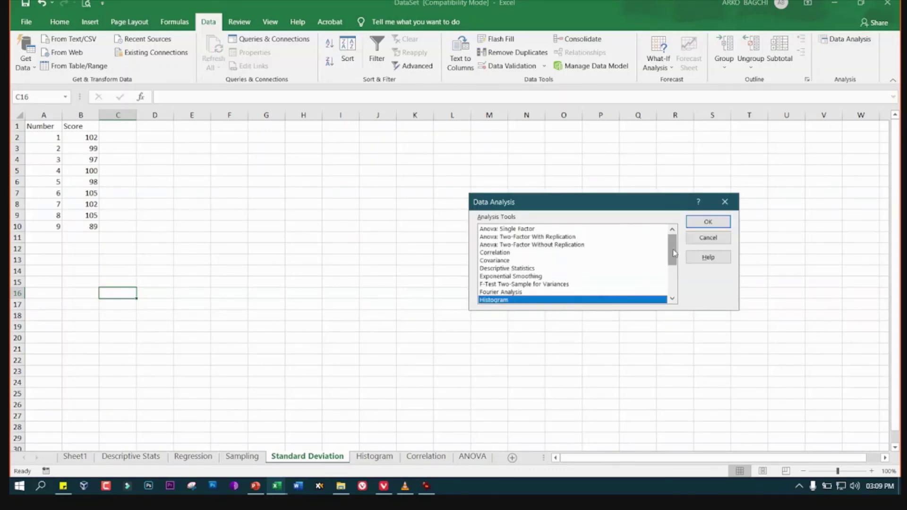
drag(674, 253, 676, 281)
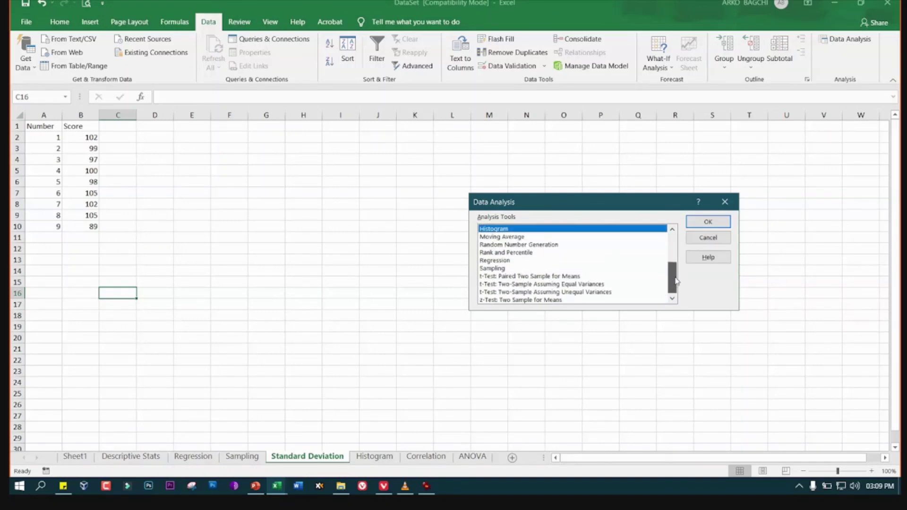
scroll(671, 295, up, 2)
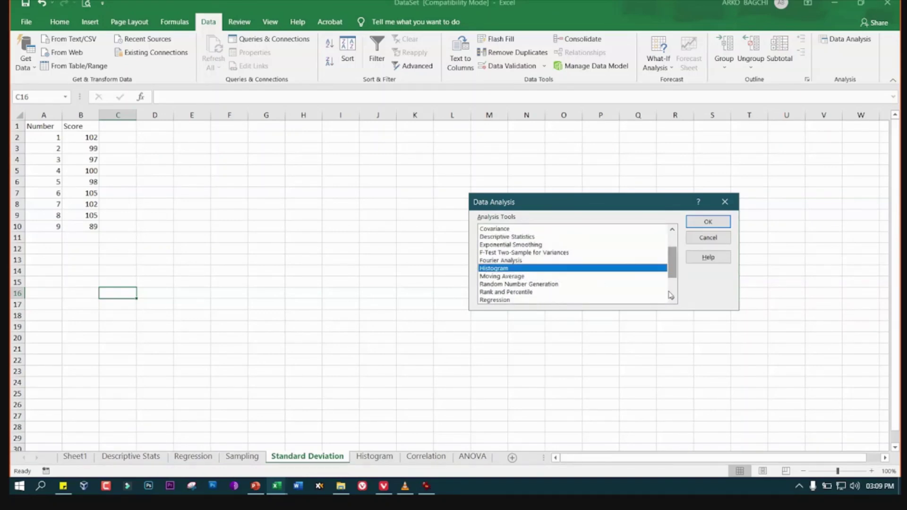
scroll(671, 295, up, 1)
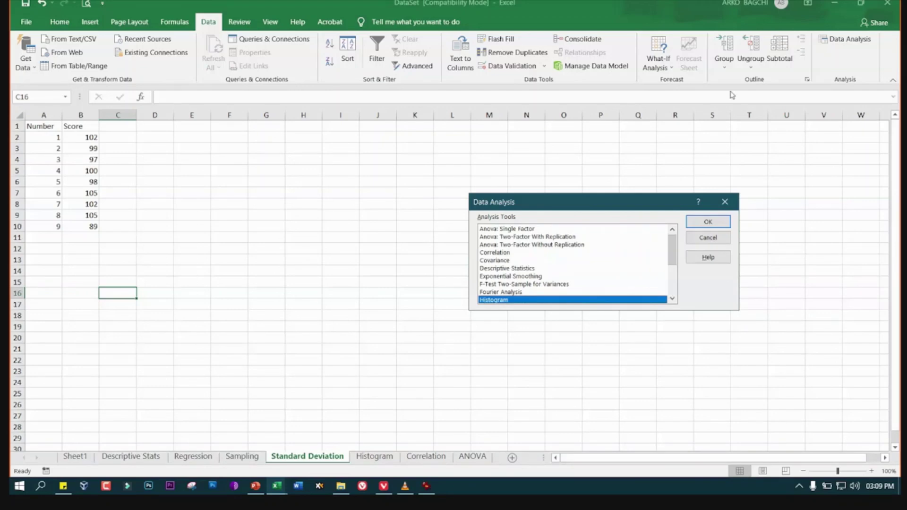
click(724, 202)
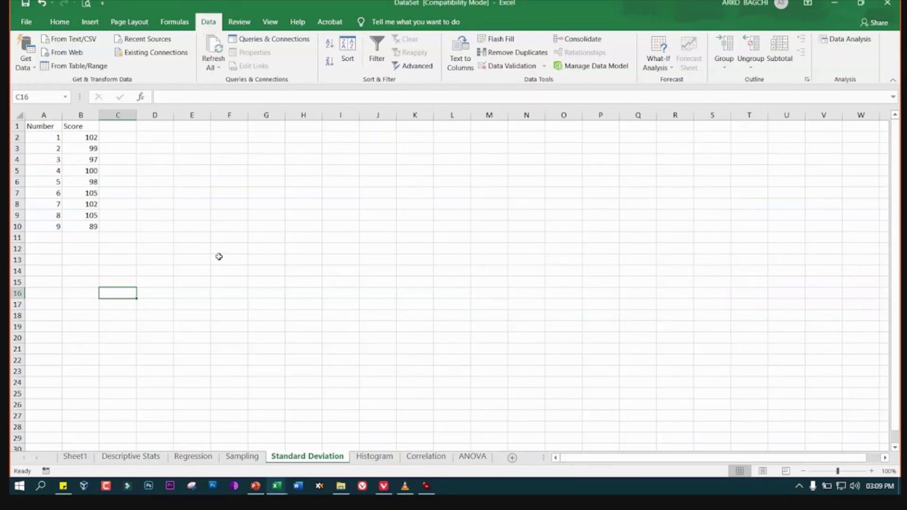
On the Histogram sheet, select the Temperature and bins data area, leaving B9 active
click(376, 456)
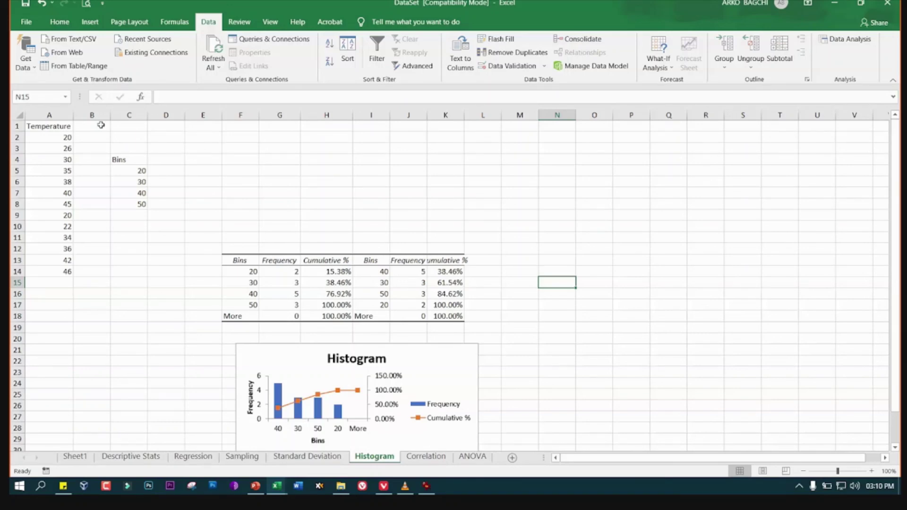
click(46, 128)
mouse_move(46, 129)
mouse_down()
mouse_move(145, 235)
mouse_move(151, 282)
mouse_up()
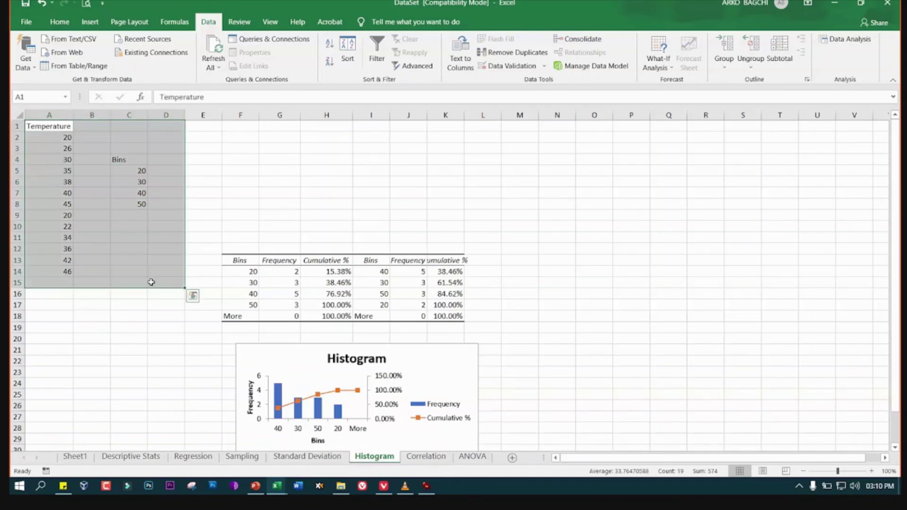
click(105, 215)
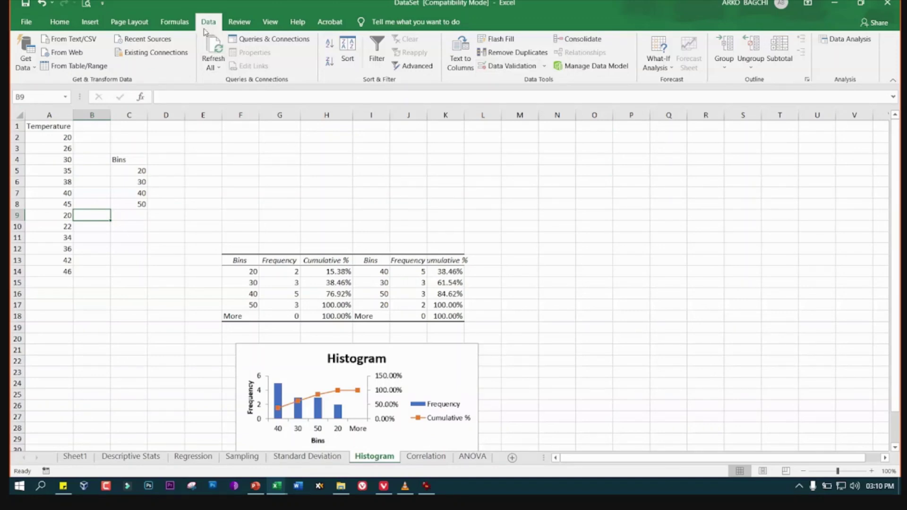
Browse the Data Analysis tools without running any, then go to the Descriptive Stats sheet
click(845, 40)
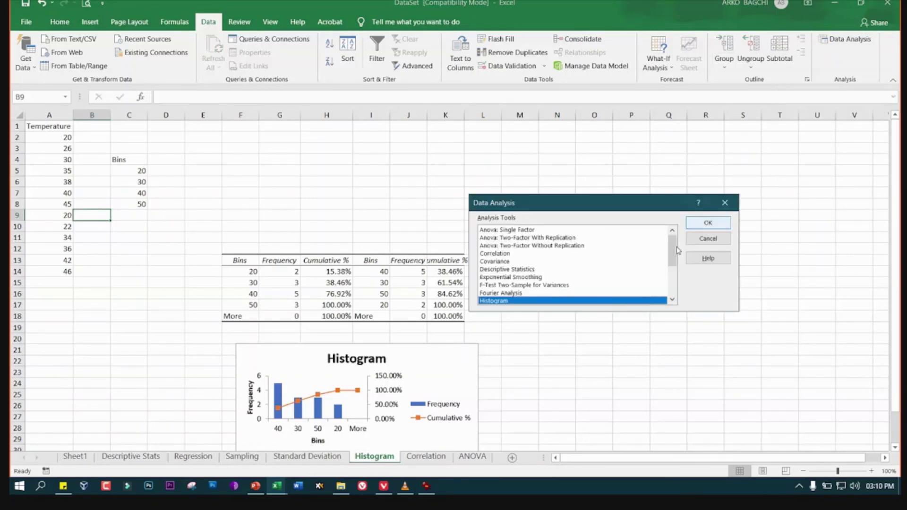
drag(672, 253, 670, 276)
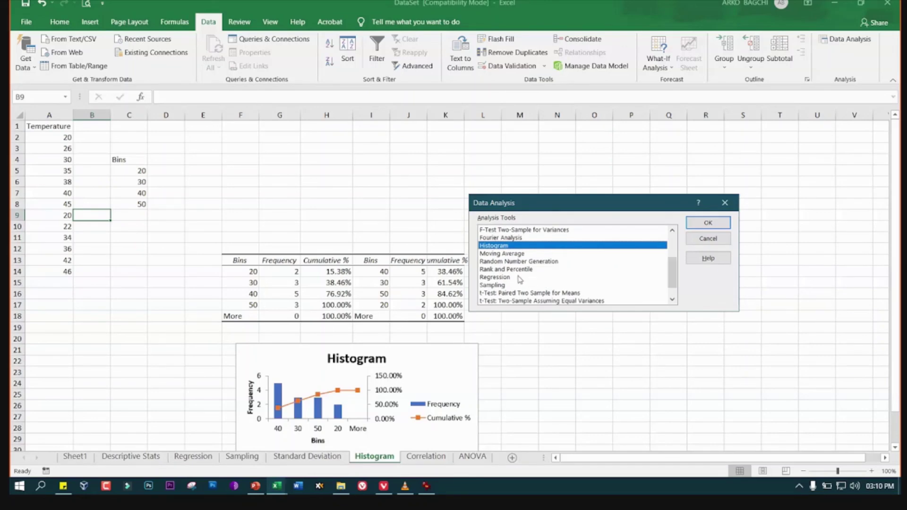
scroll(519, 278, up, 3)
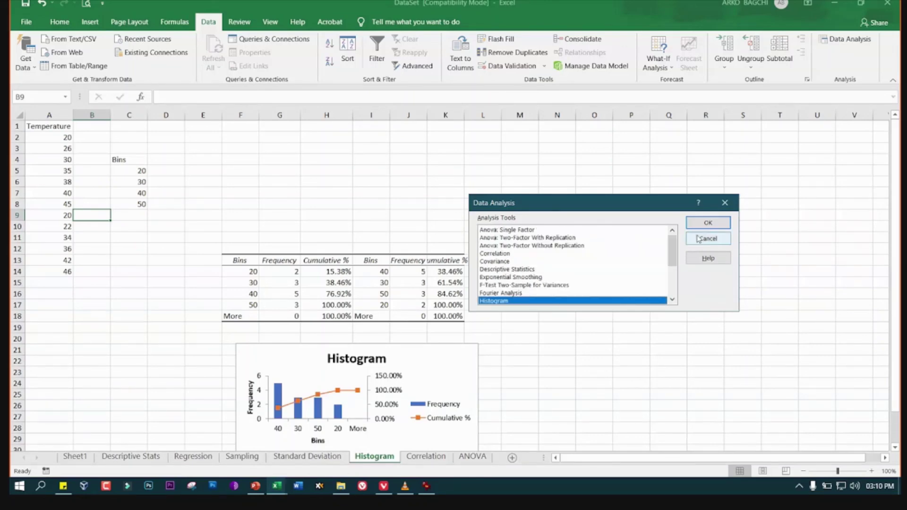
click(725, 203)
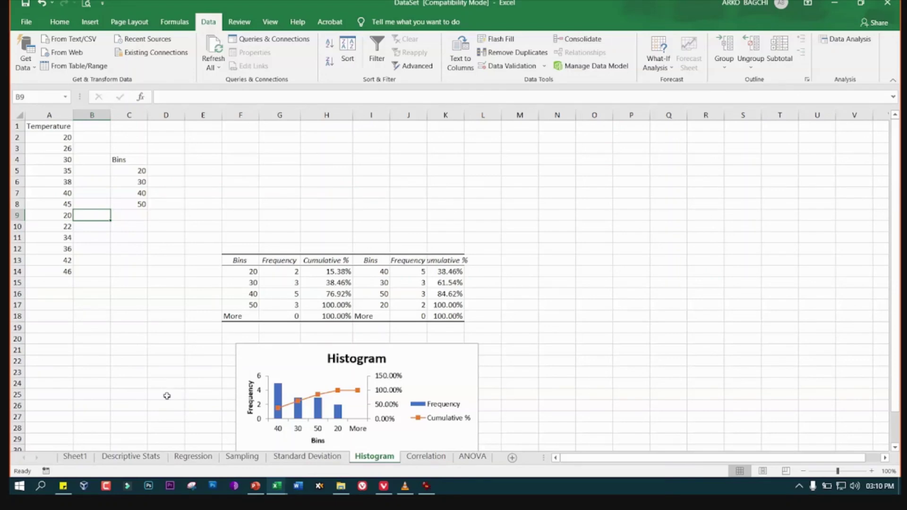
click(156, 458)
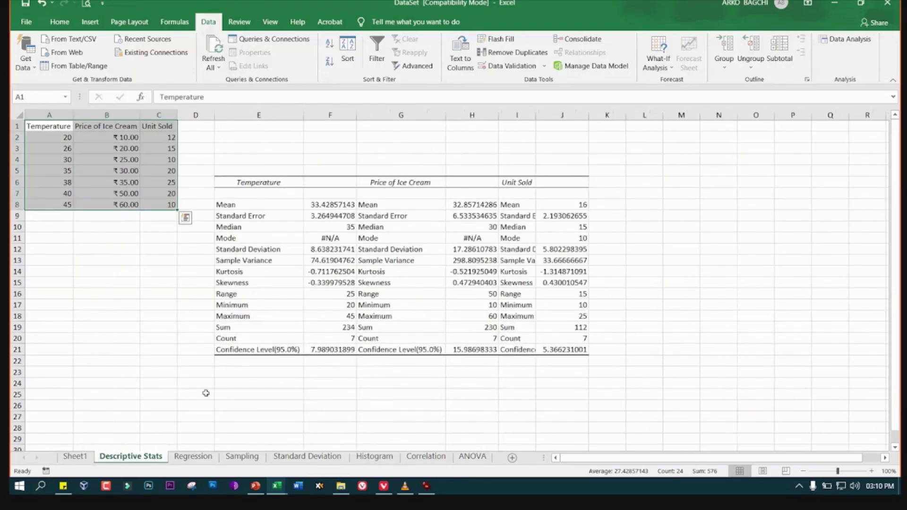
On the Regression sheet with F11 active, choose Regression from Data Analysis
click(212, 458)
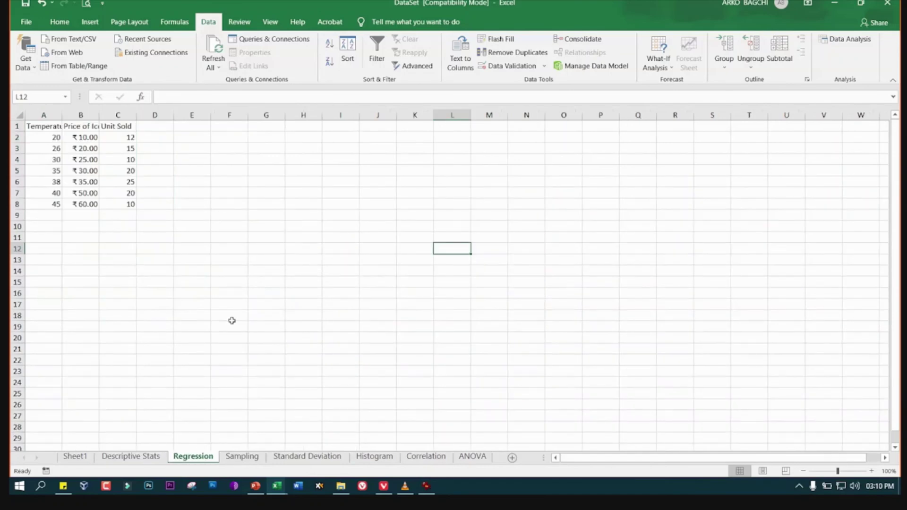
click(234, 238)
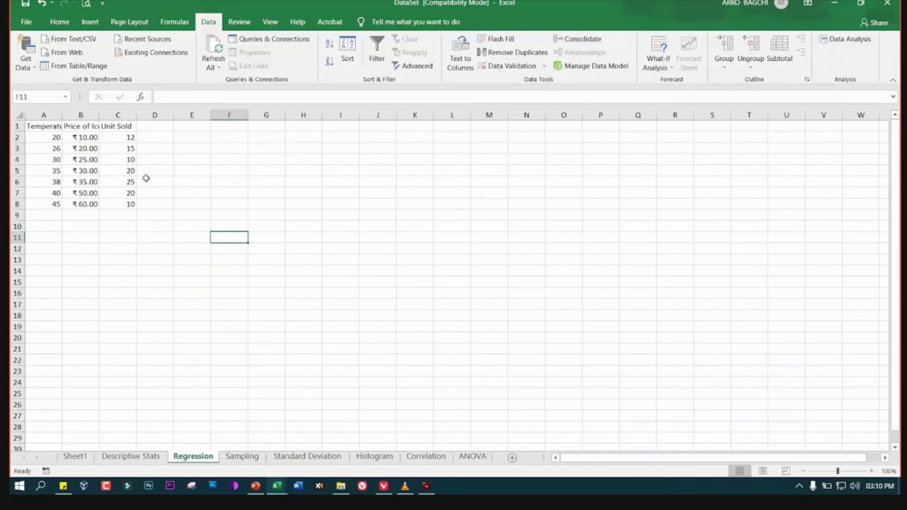
click(839, 40)
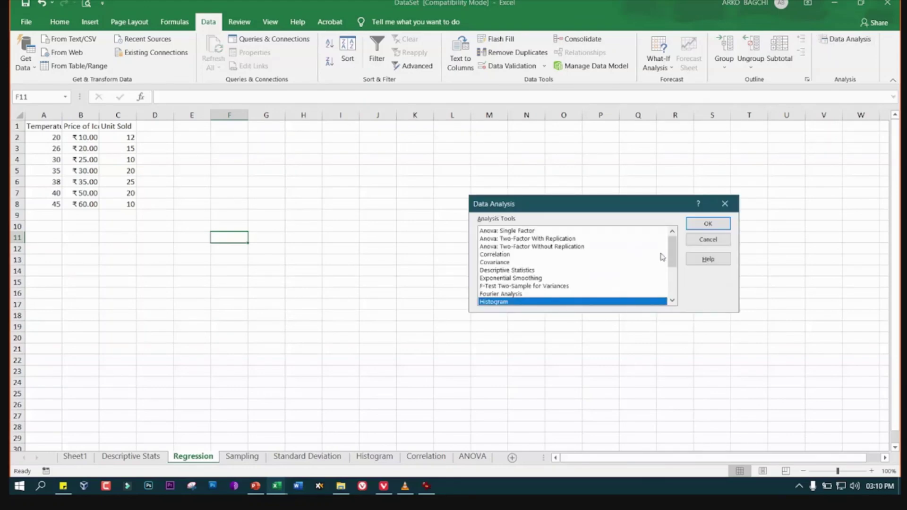
drag(673, 250, 675, 268)
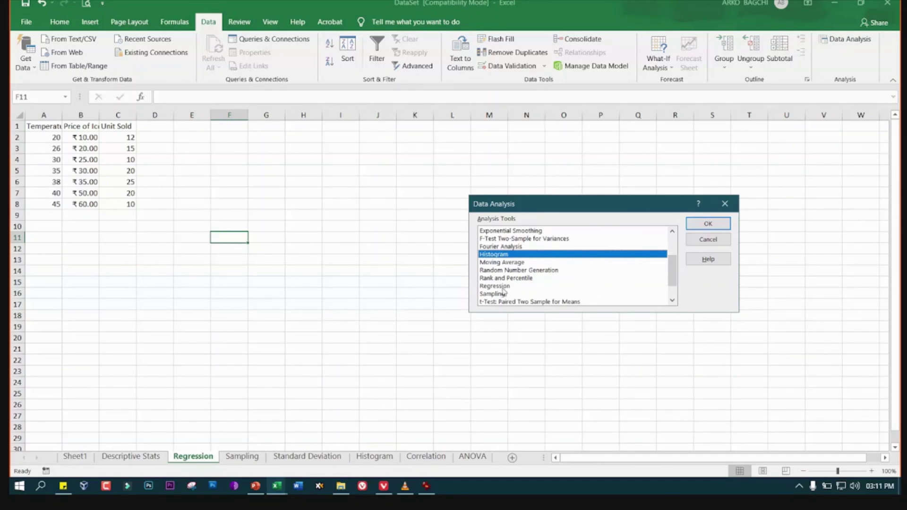
click(507, 286)
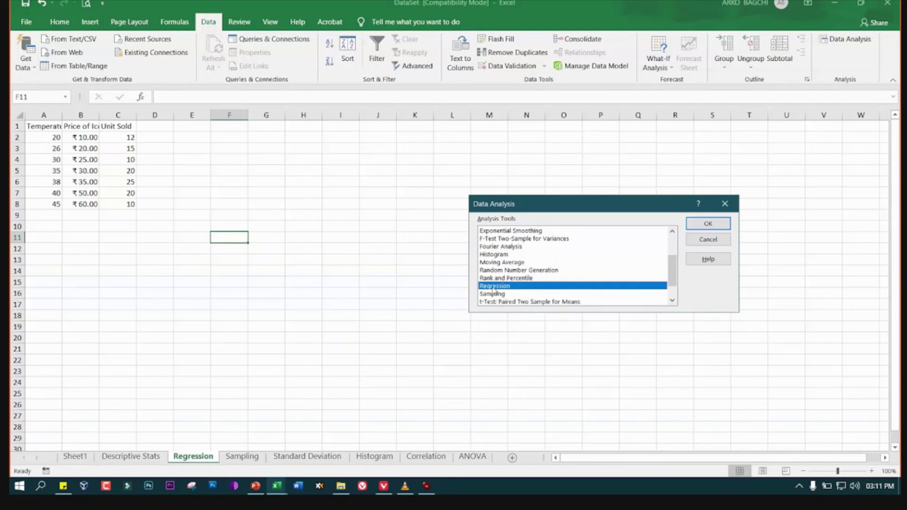
click(707, 226)
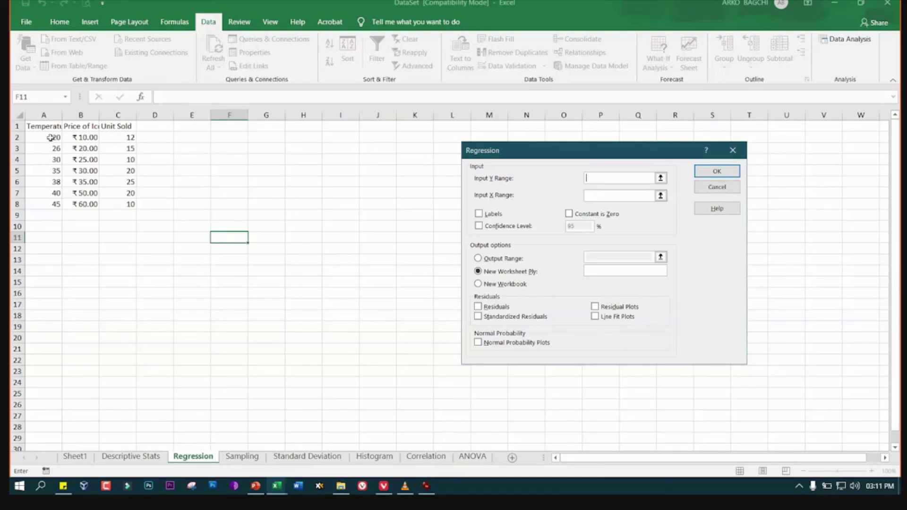
Run a regression with Y range A2:A8, X range C2:C8 and Labels ticked
drag(50, 138, 41, 202)
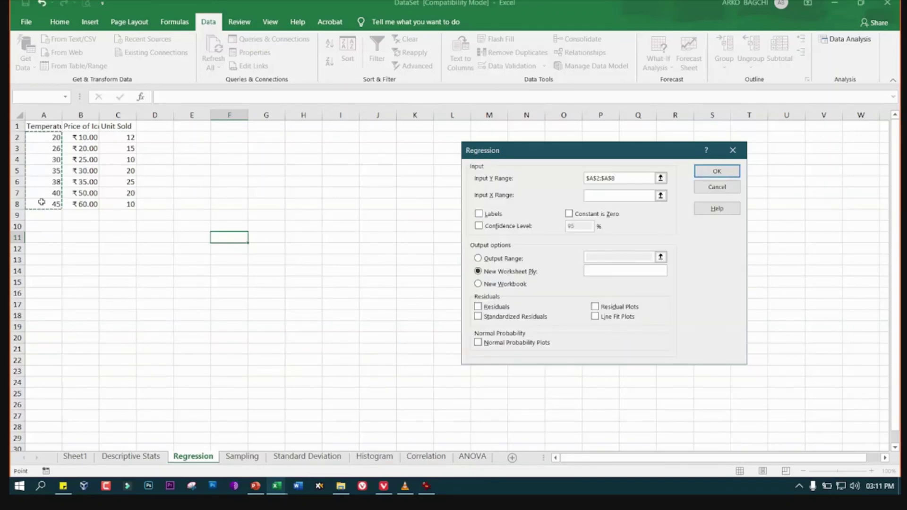
click(618, 196)
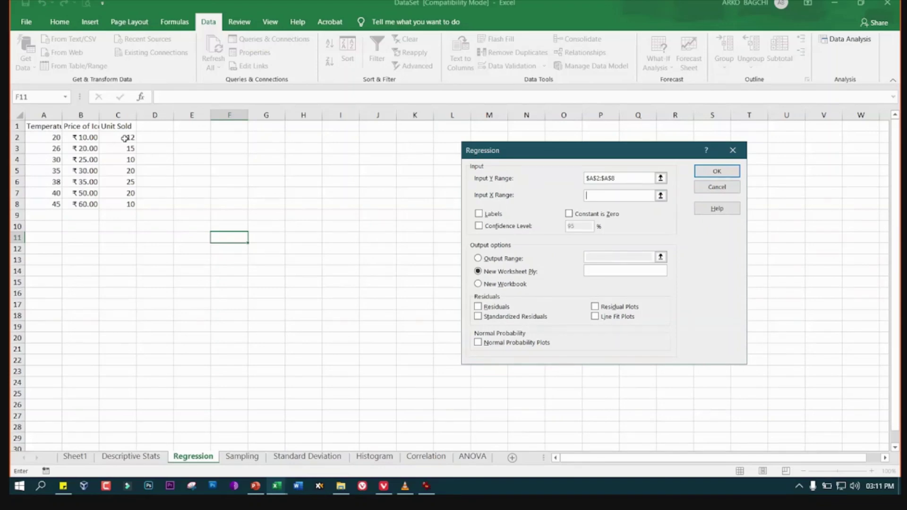
drag(125, 138, 122, 208)
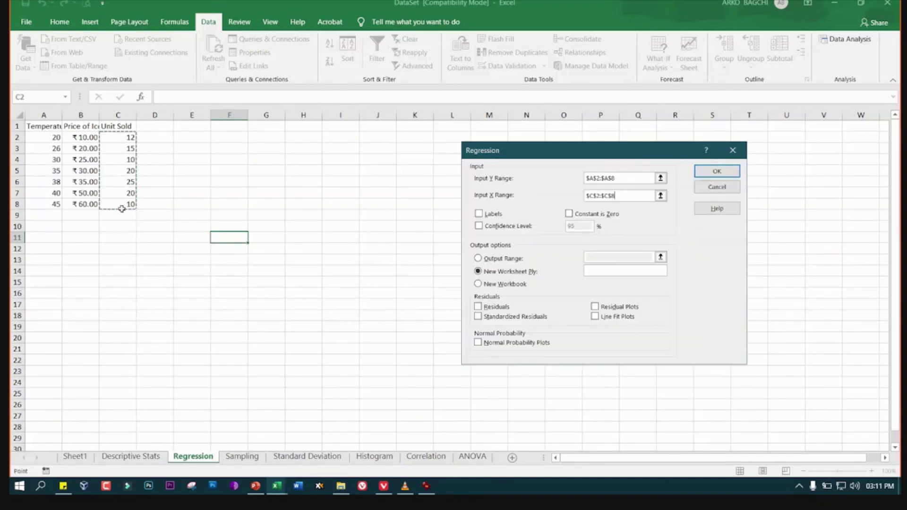
click(478, 213)
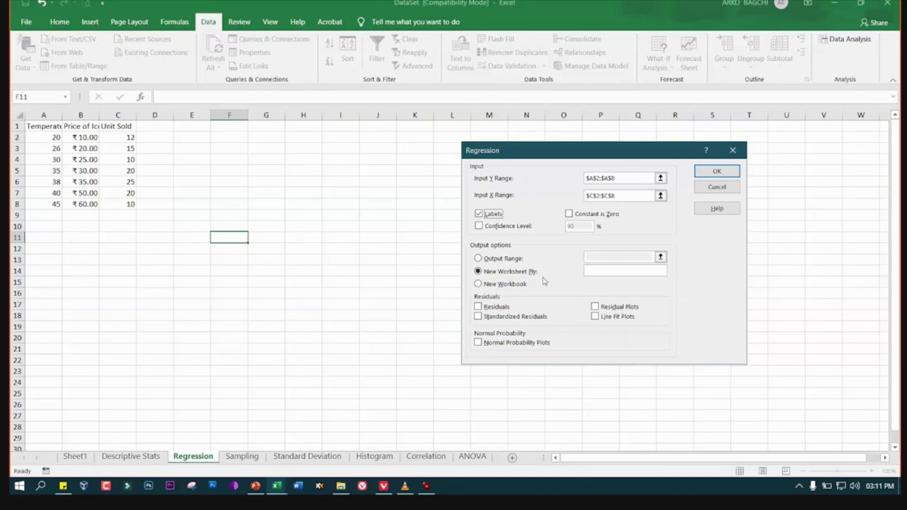
click(714, 177)
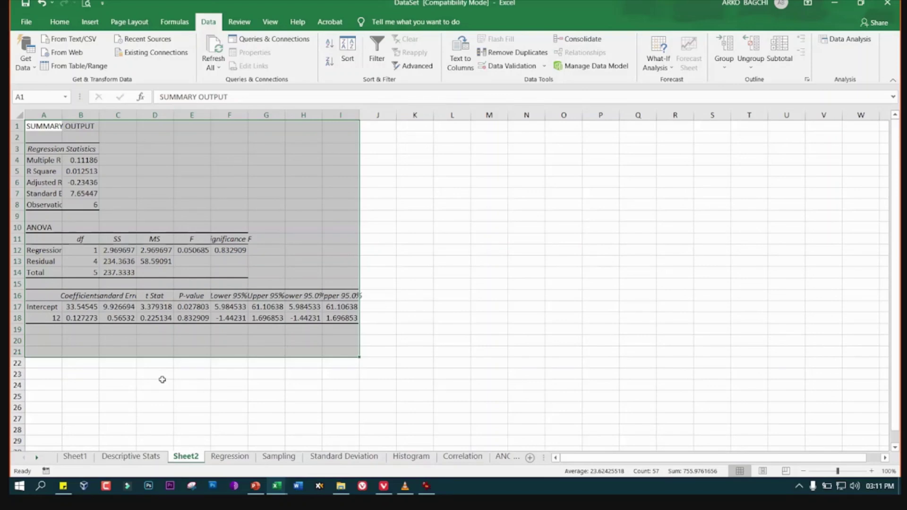
Return to the Regression sheet and reopen the Regression analysis settings
click(229, 456)
click(414, 249)
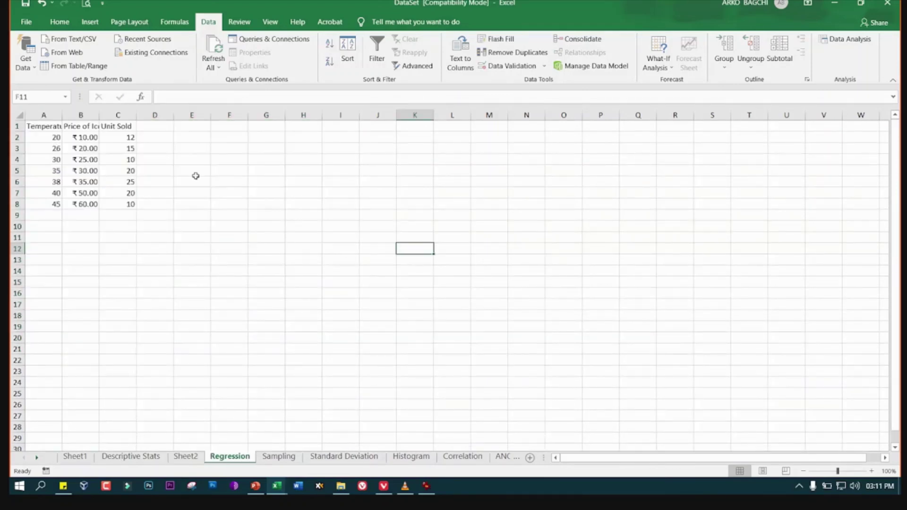
click(848, 39)
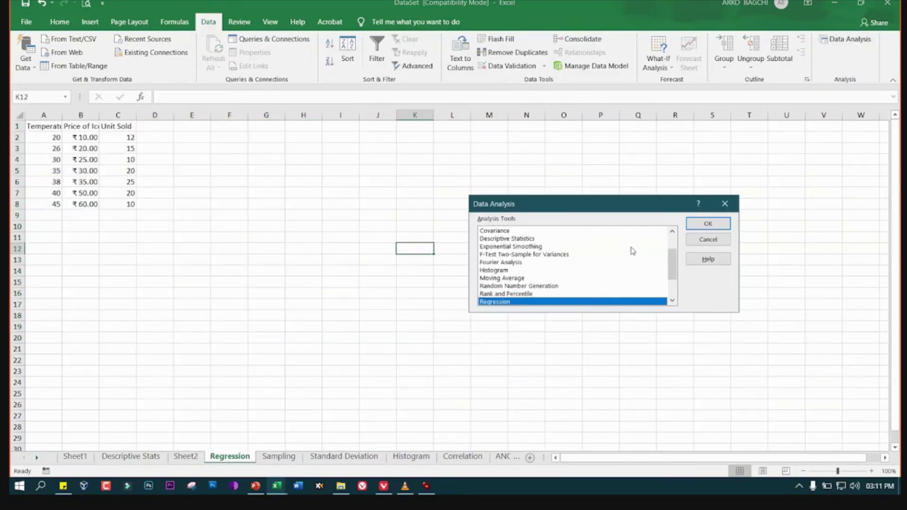
click(707, 224)
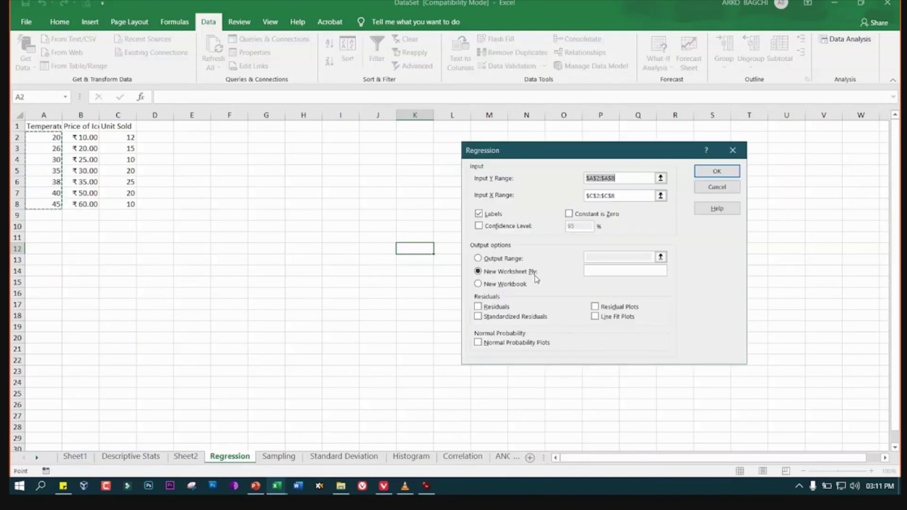
Set the output range to F8, add residual and line fit plots, and run the regression
click(493, 255)
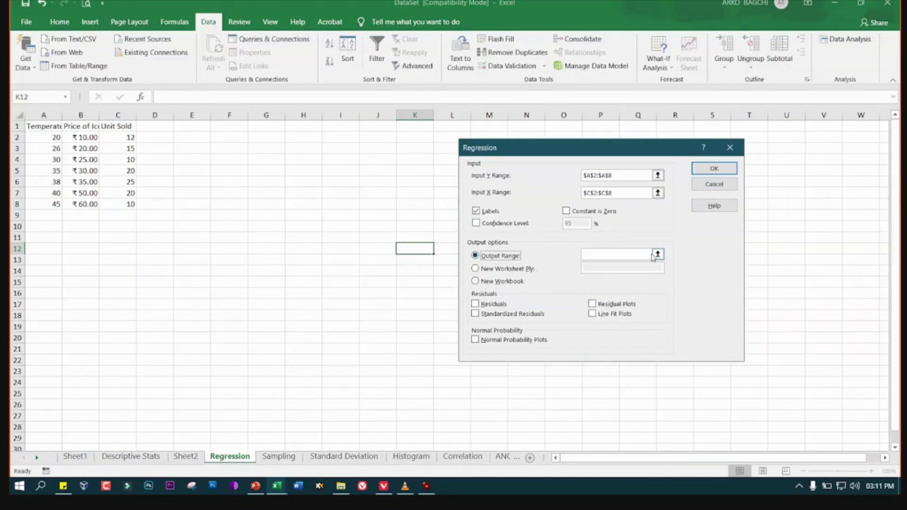
click(657, 254)
click(233, 209)
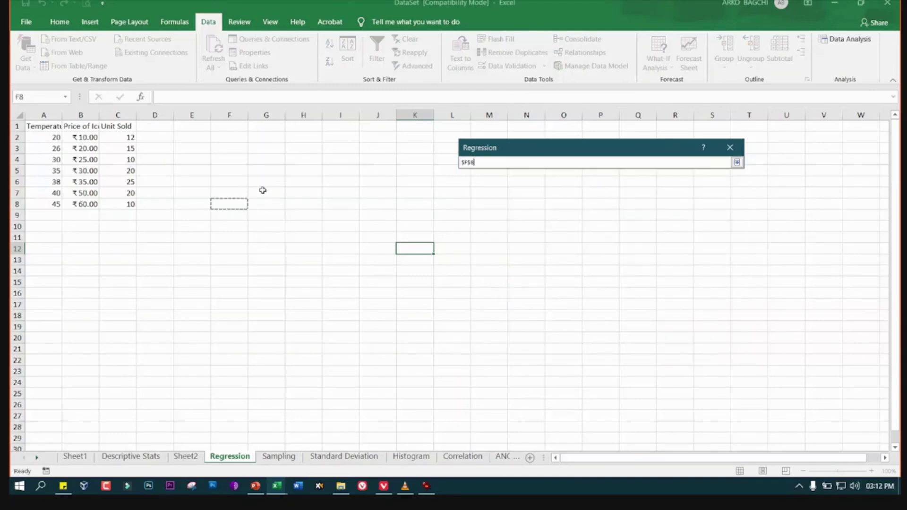
click(736, 162)
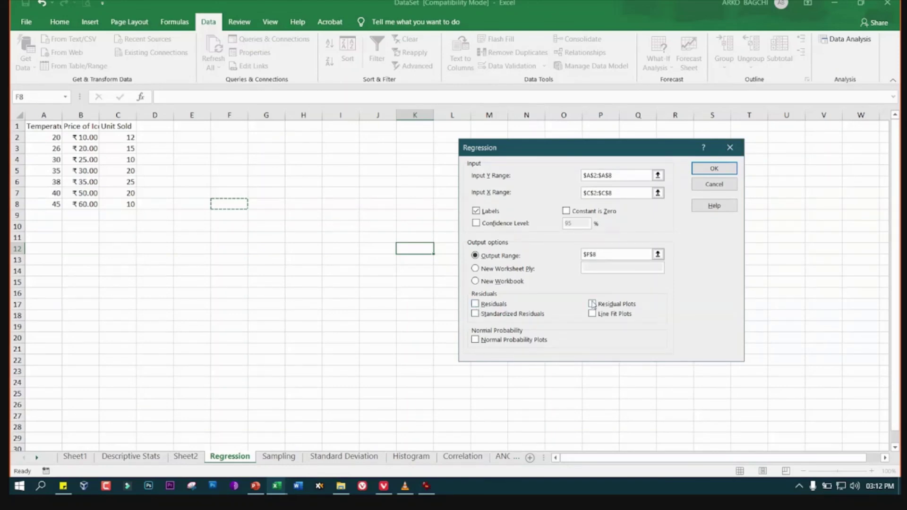
click(592, 304)
click(592, 314)
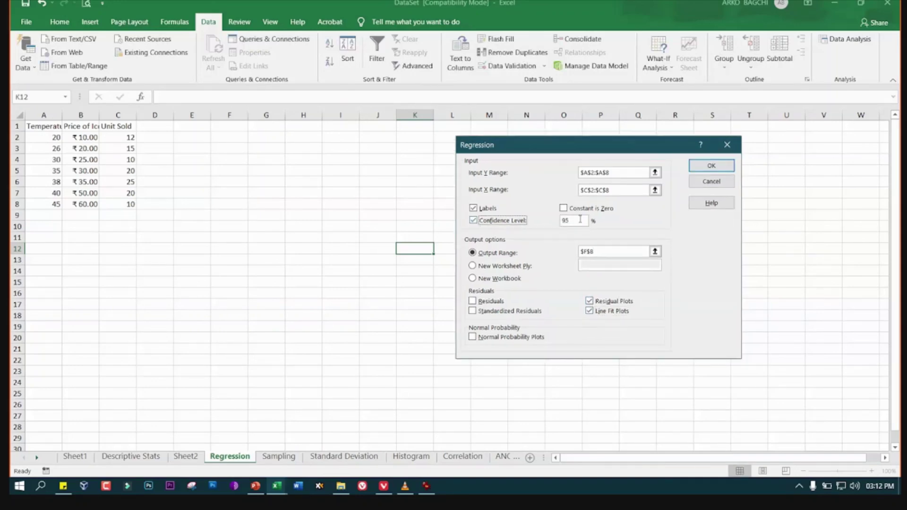
click(700, 167)
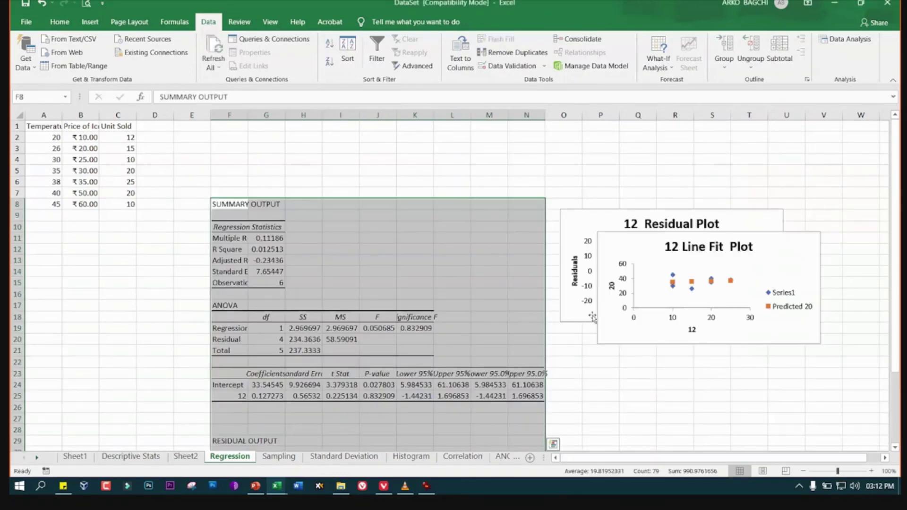
Move the Line Fit Plot below the Residual Plot and autofit columns G and F
drag(707, 259, 704, 348)
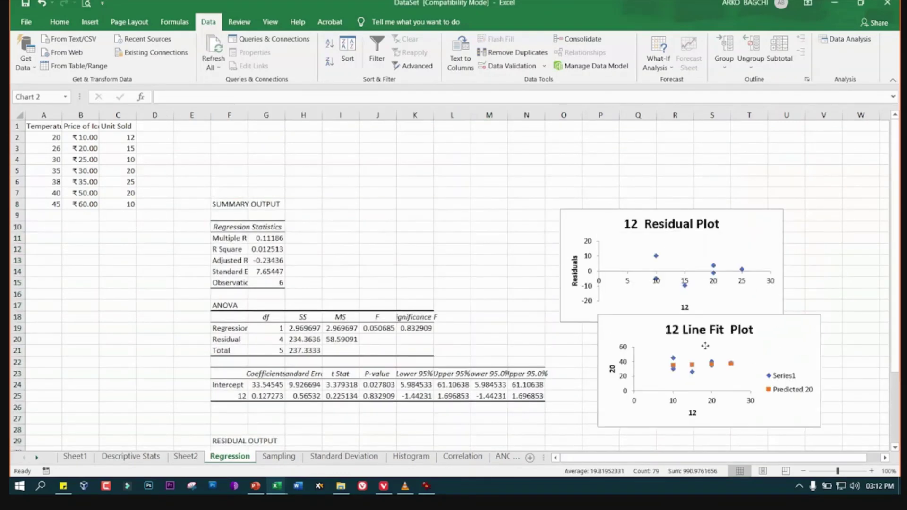
click(652, 226)
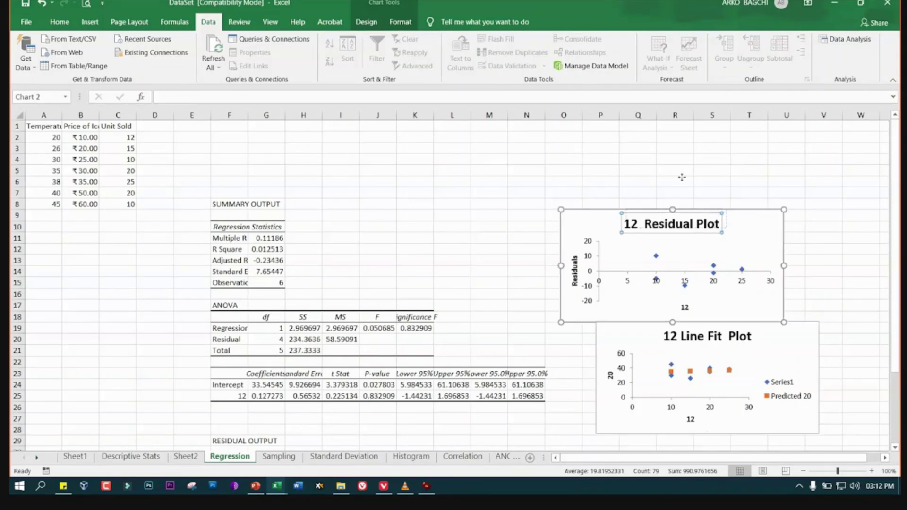
click(415, 215)
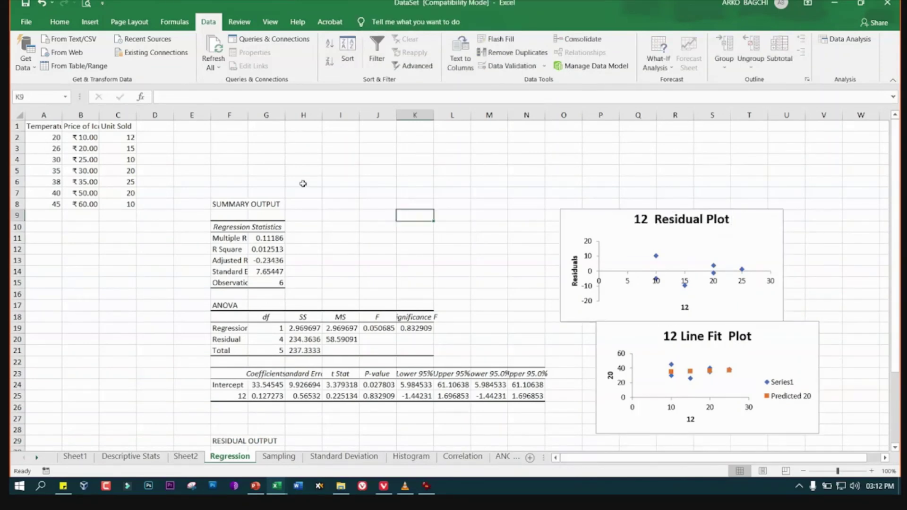
double_click(286, 115)
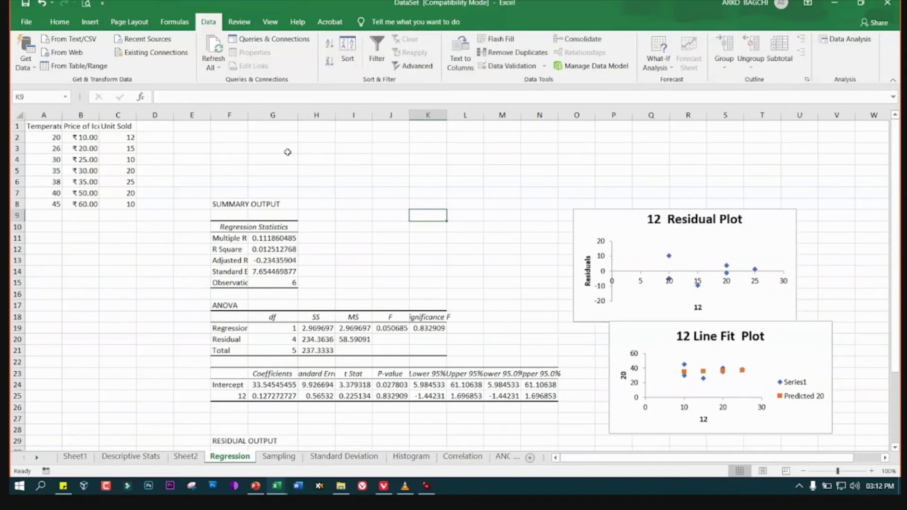
double_click(248, 115)
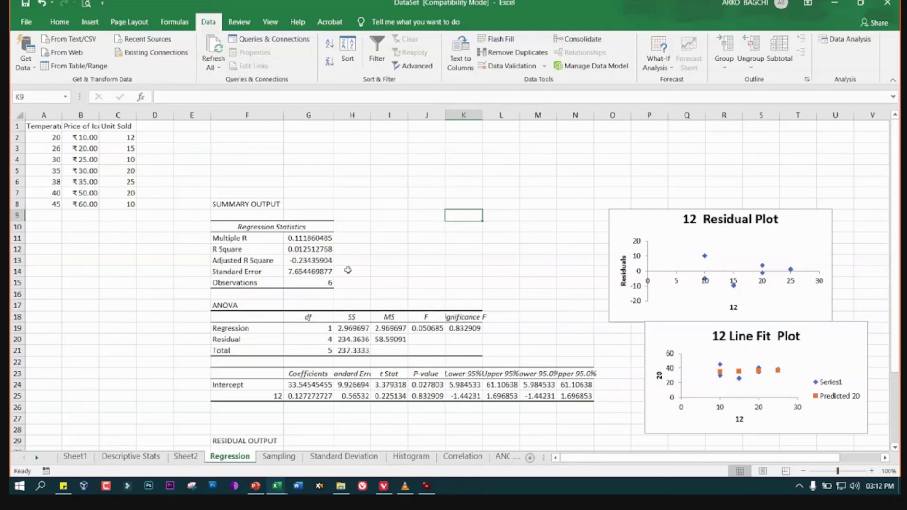
Autofit column K for Significance F and column H for standard errors and residuals
scroll(344, 270, down, 2)
click(231, 248)
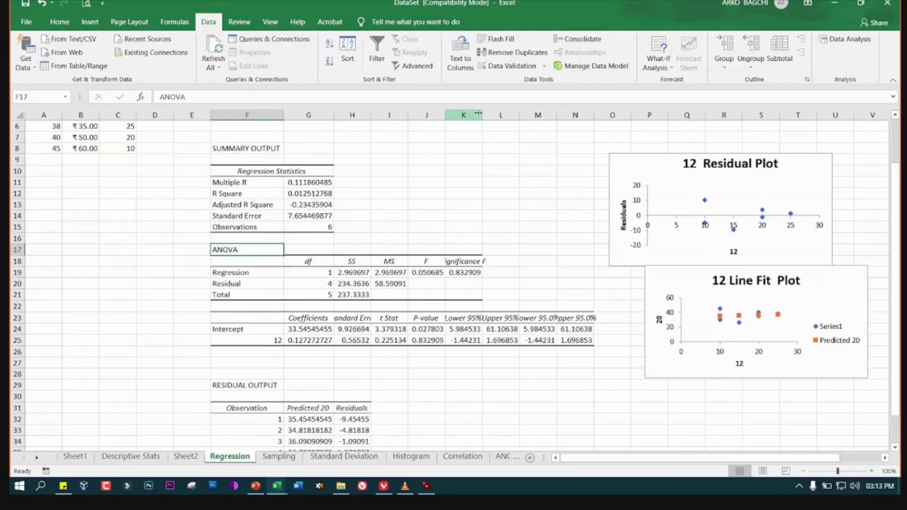
double_click(482, 113)
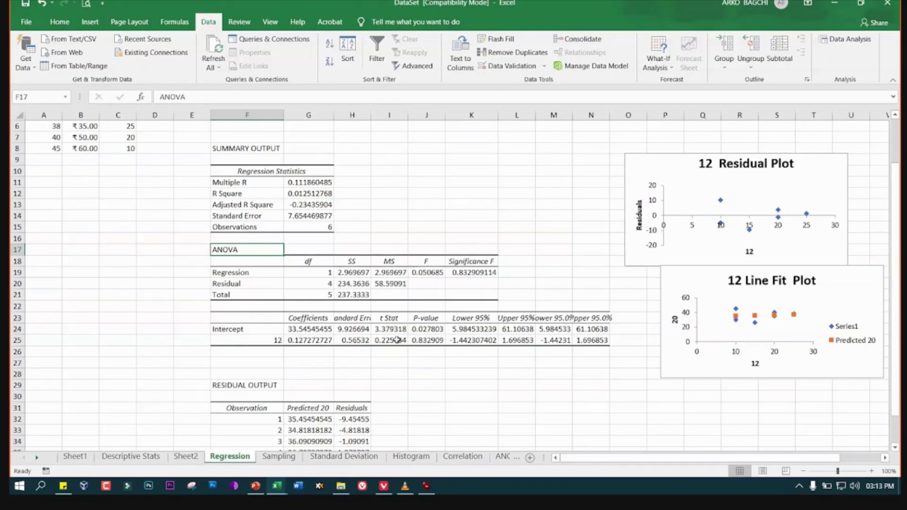
scroll(390, 341, down, 2)
scroll(396, 342, down, 2)
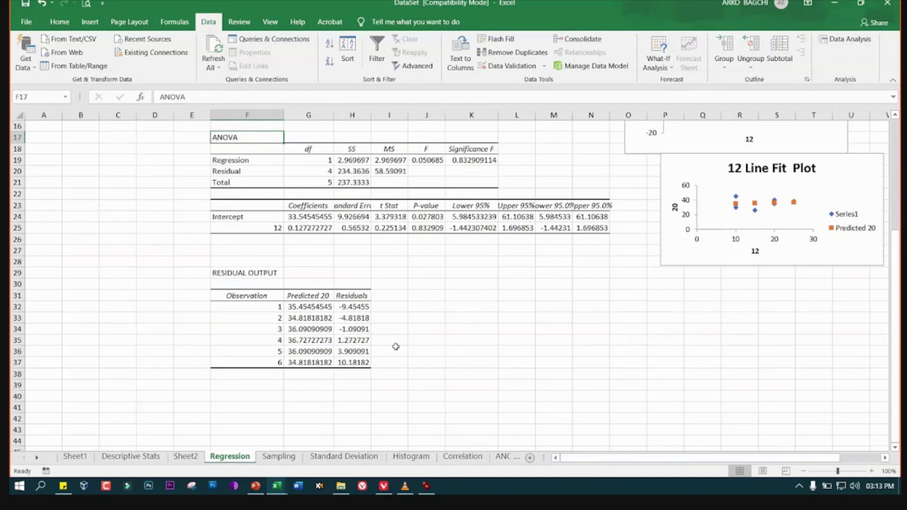
scroll(396, 347, up, 5)
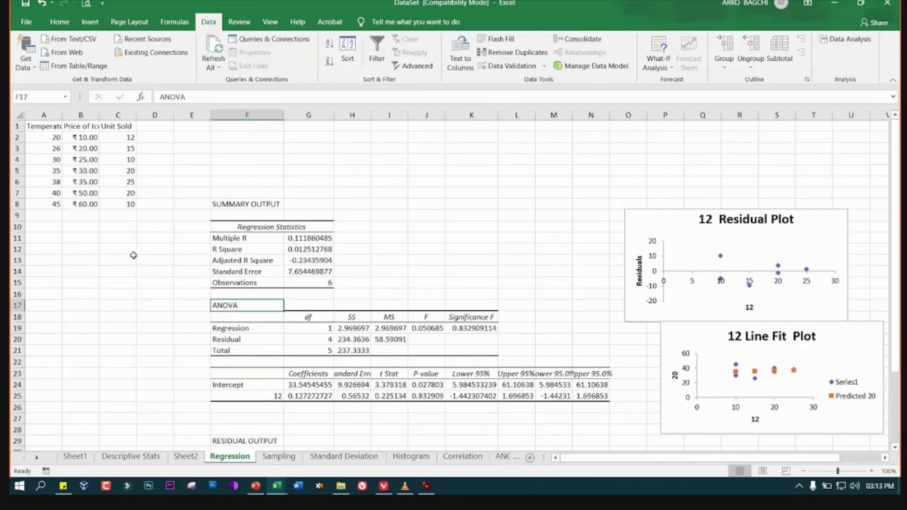
scroll(145, 261, down, 3)
scroll(281, 305, down, 2)
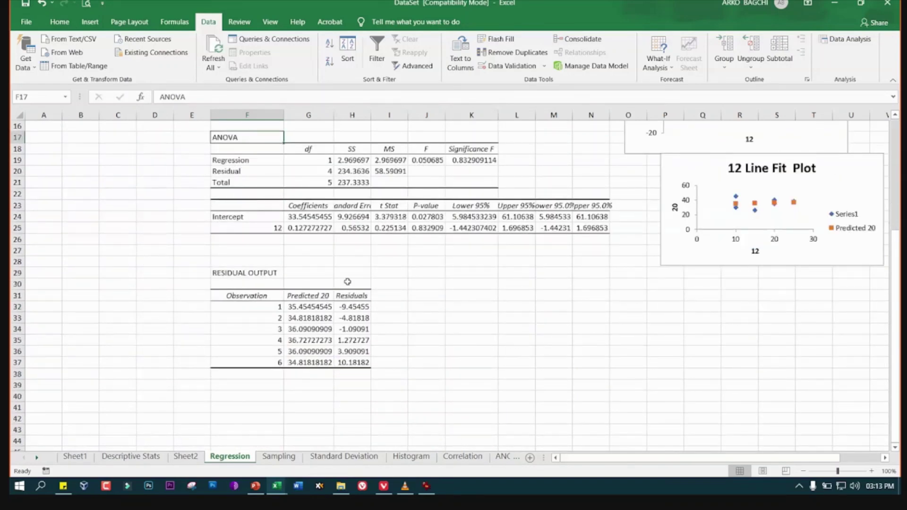
double_click(372, 113)
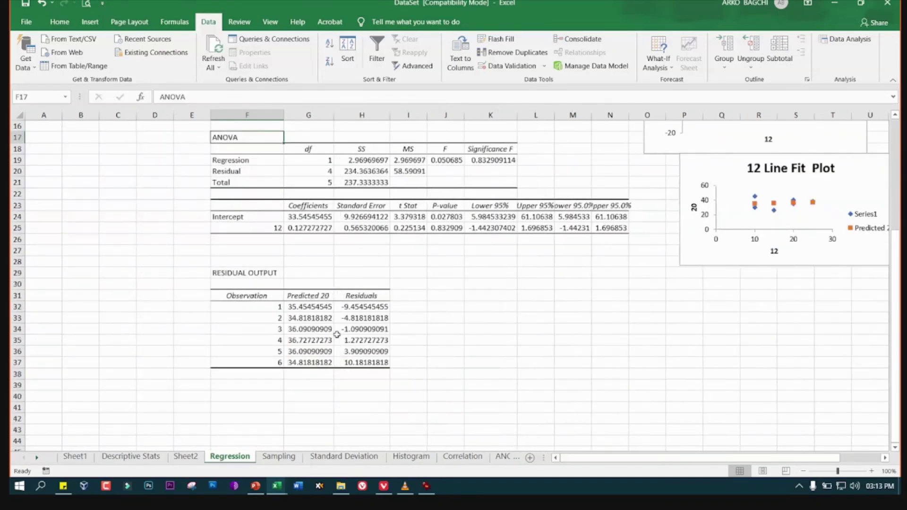
scroll(332, 322, up, 2)
scroll(413, 282, up, 2)
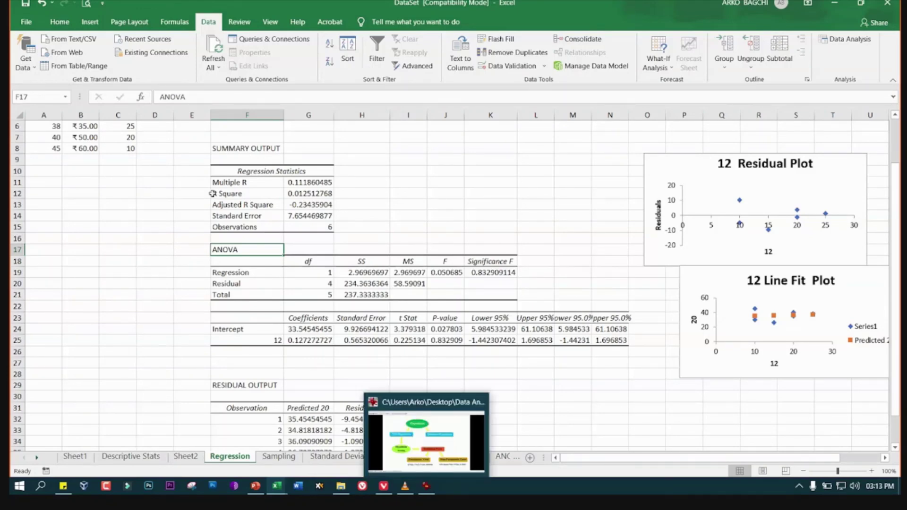
click(428, 489)
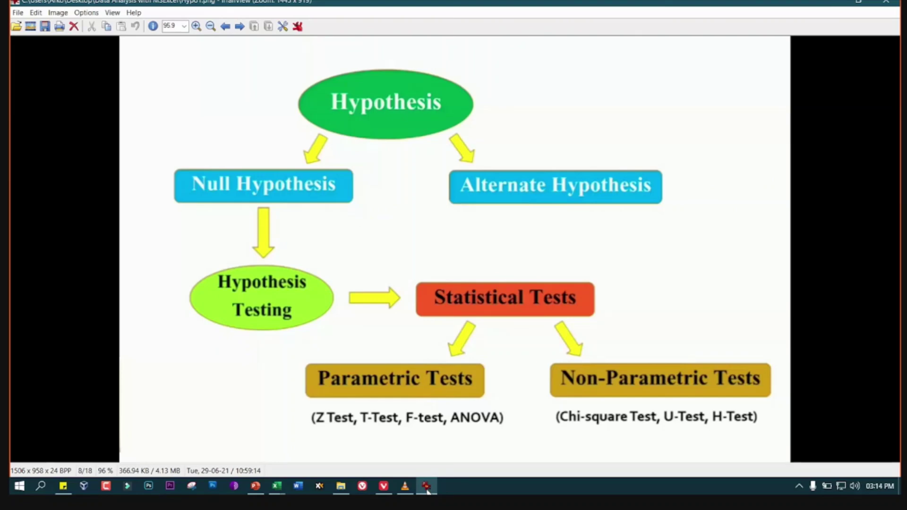
click(277, 486)
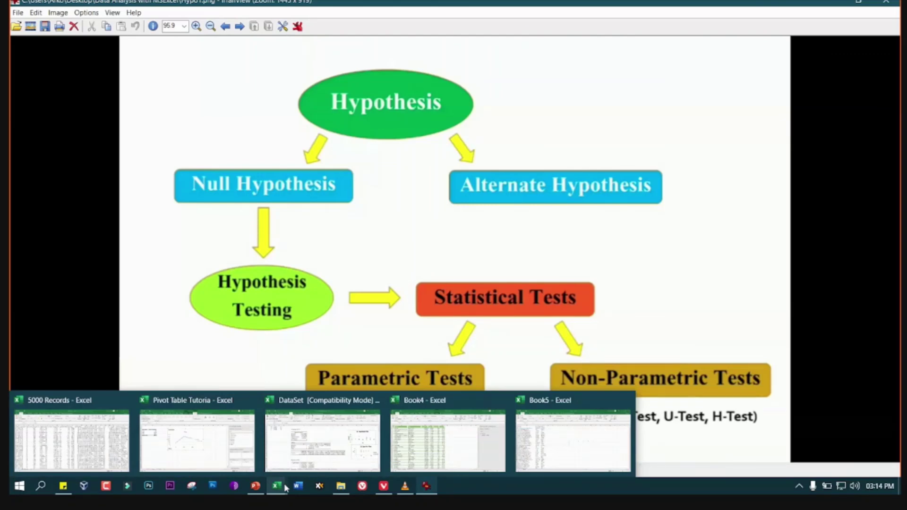
click(336, 449)
scroll(339, 304, up, 2)
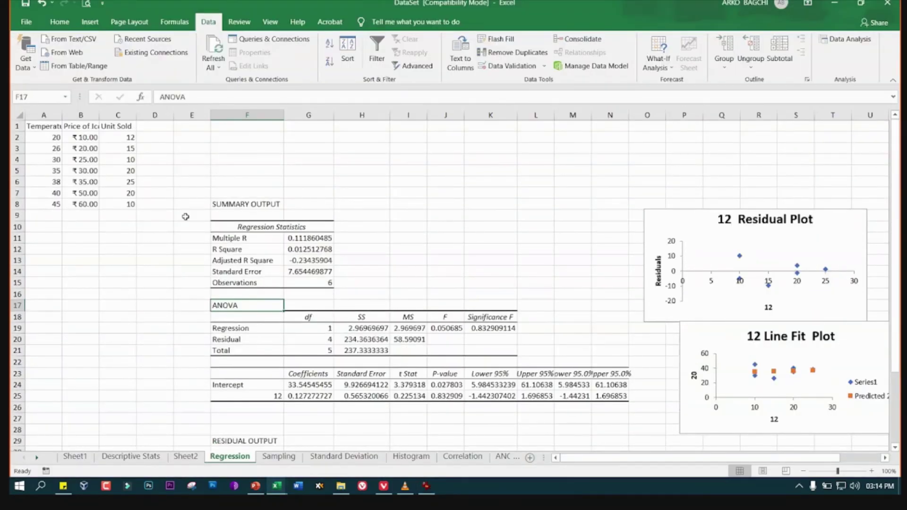
Go to the Correlation sheet and autofit column B for the Price of Ice Cream heading
click(333, 457)
click(411, 456)
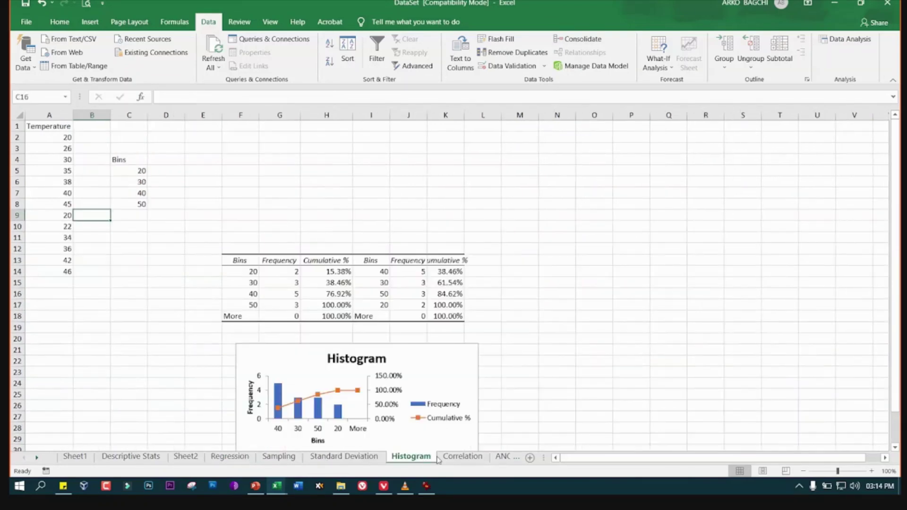
click(462, 457)
key(Down)
key(Down)
key(Down)
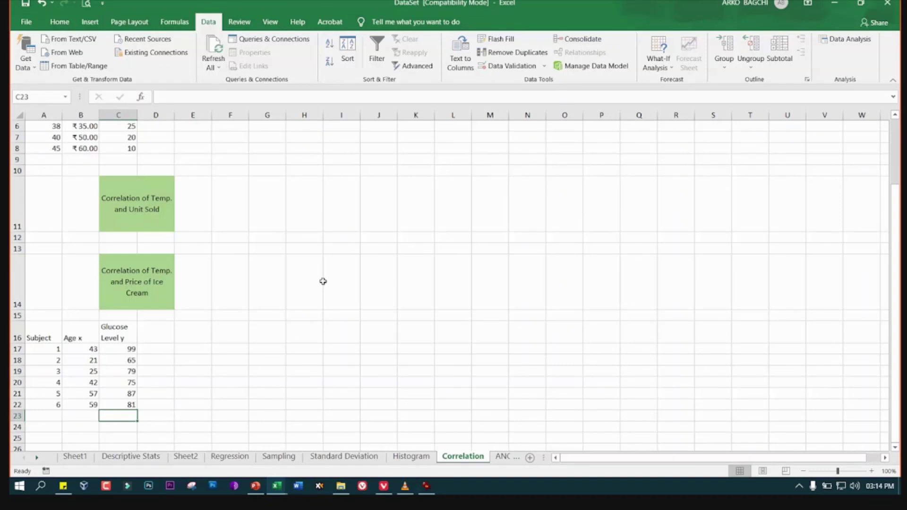
scroll(320, 282, up, 2)
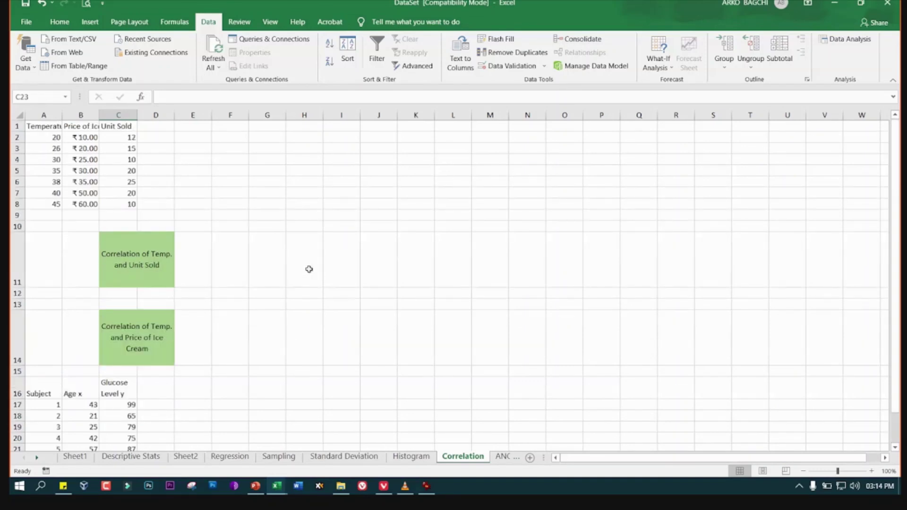
double_click(99, 114)
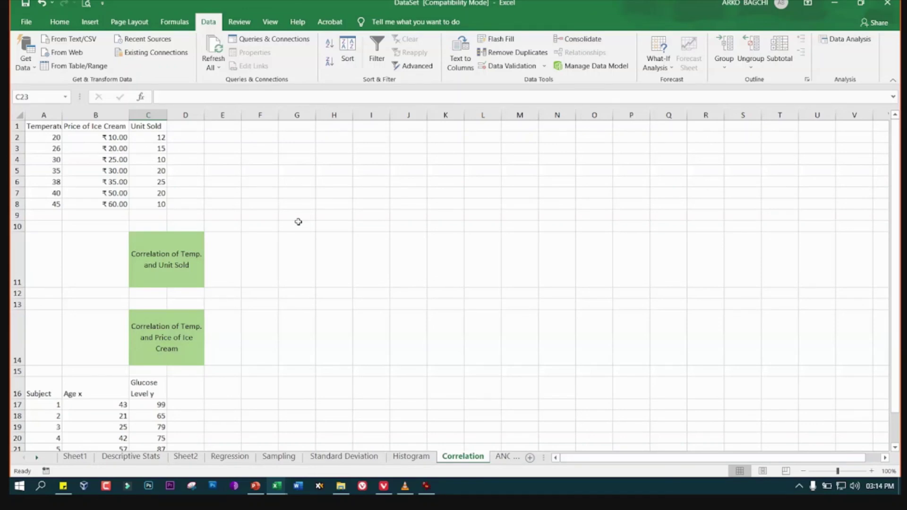
Autofit column A for the Temperature heading, then check the correlation label boxes near E11
click(185, 253)
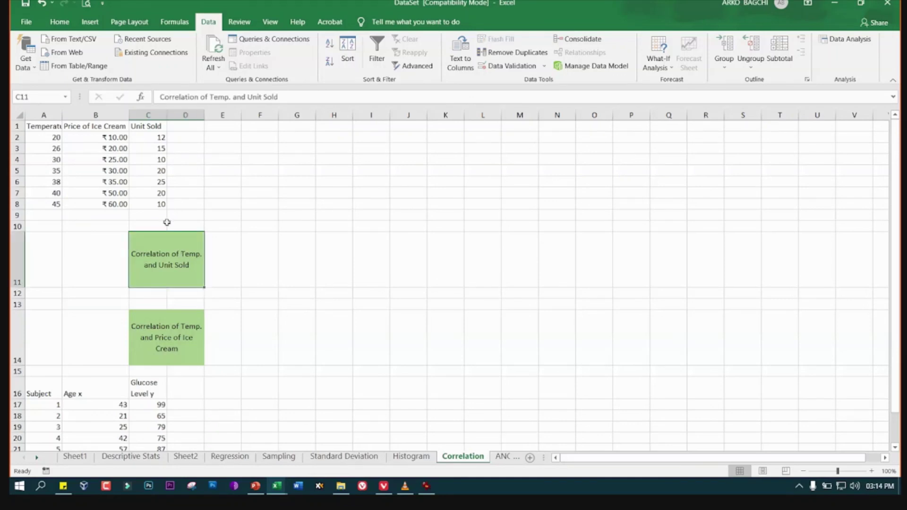
double_click(62, 115)
click(52, 125)
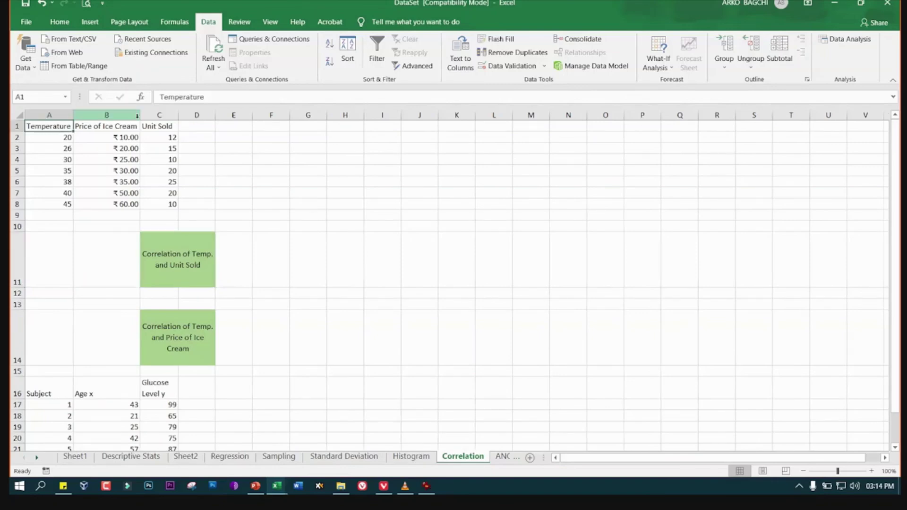
click(150, 115)
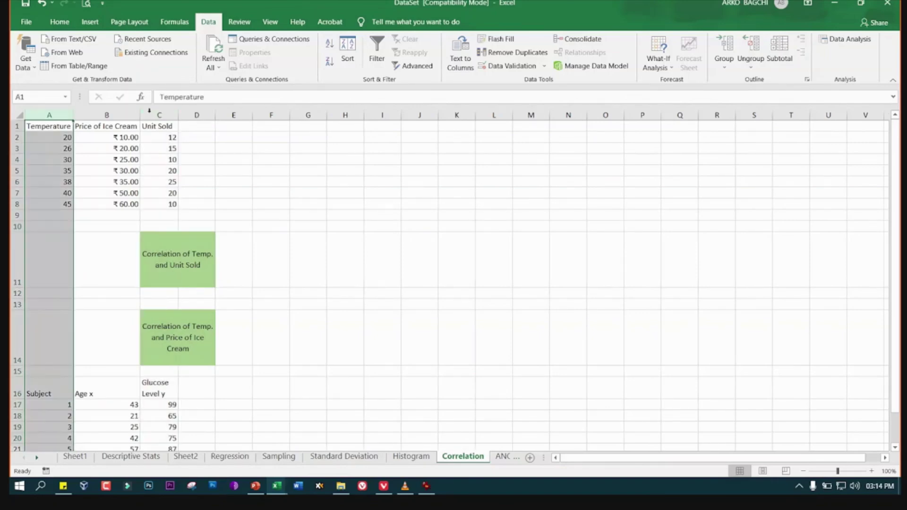
click(234, 243)
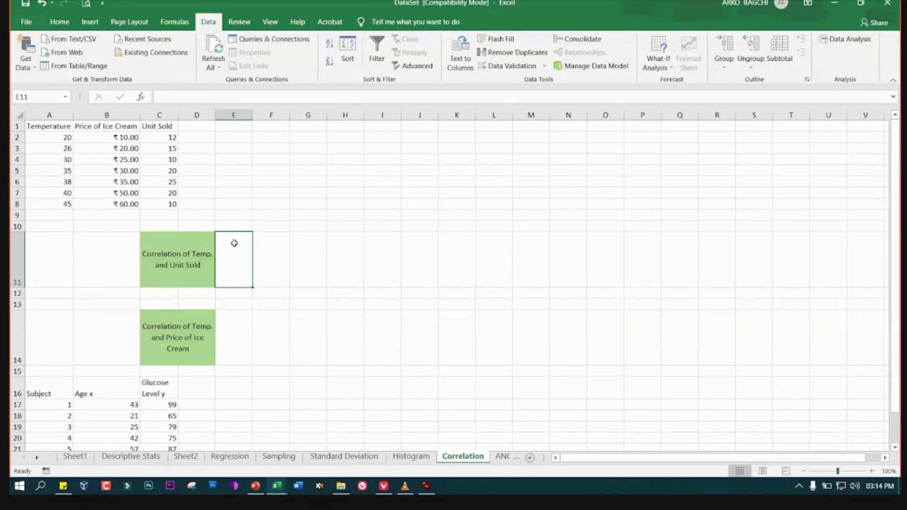
click(178, 341)
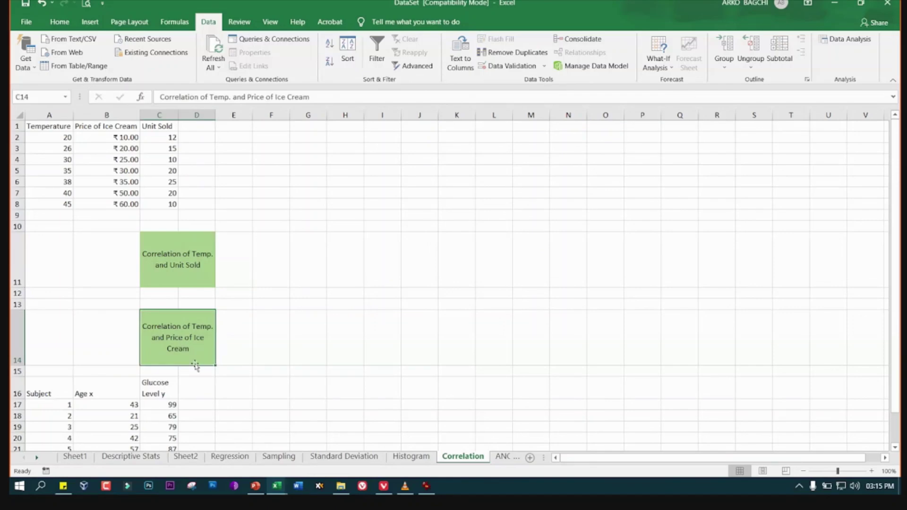
click(234, 261)
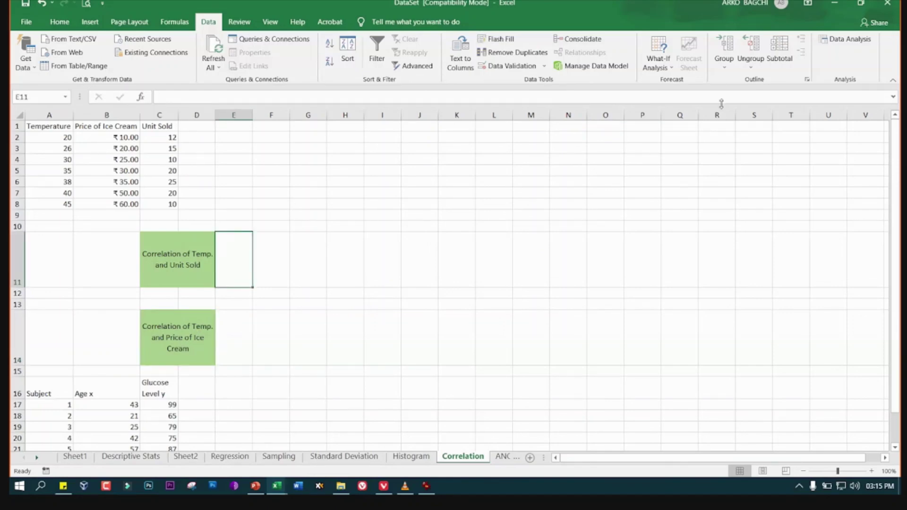
click(842, 42)
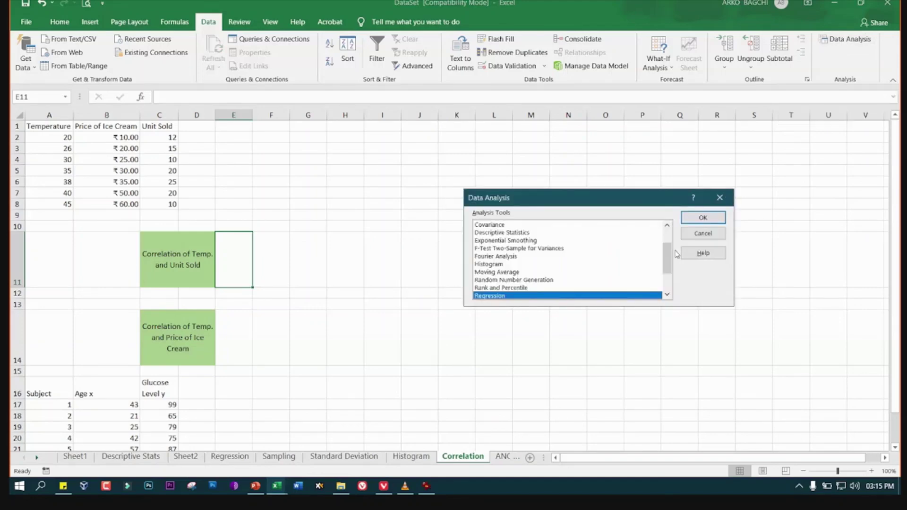
drag(669, 256, 670, 245)
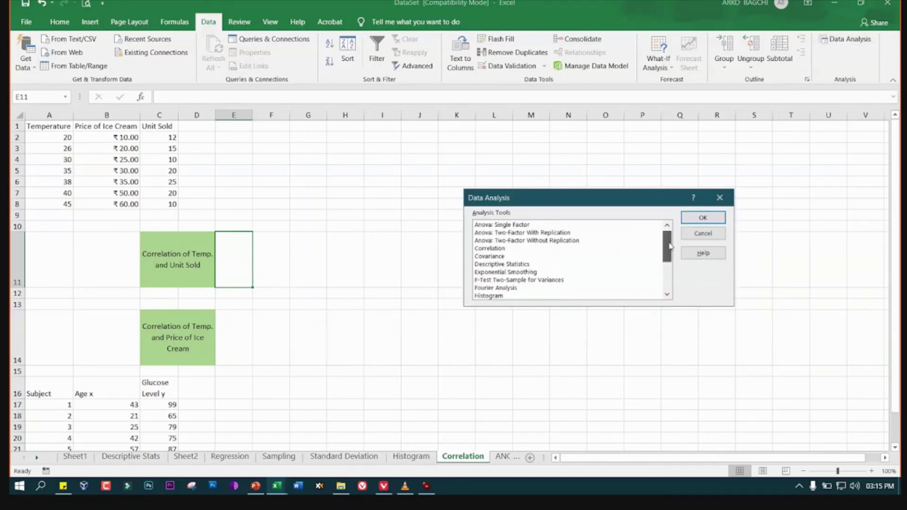
click(499, 250)
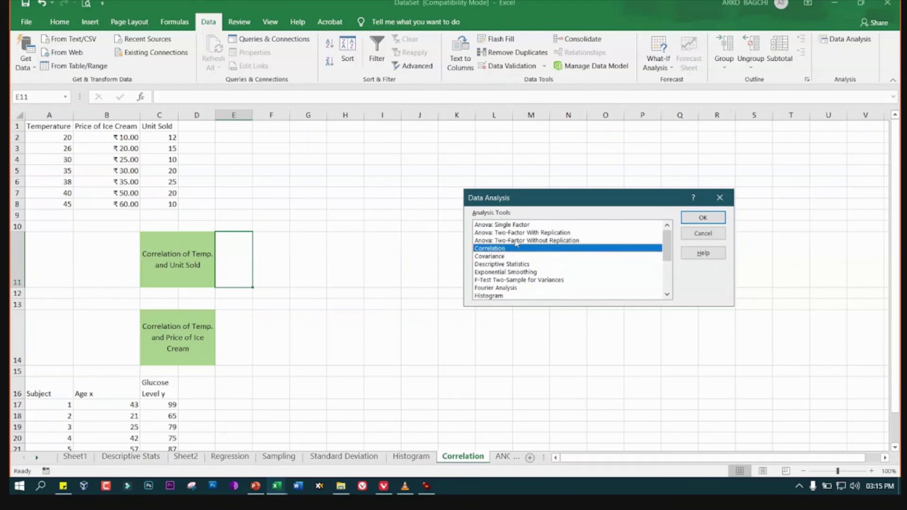
click(703, 219)
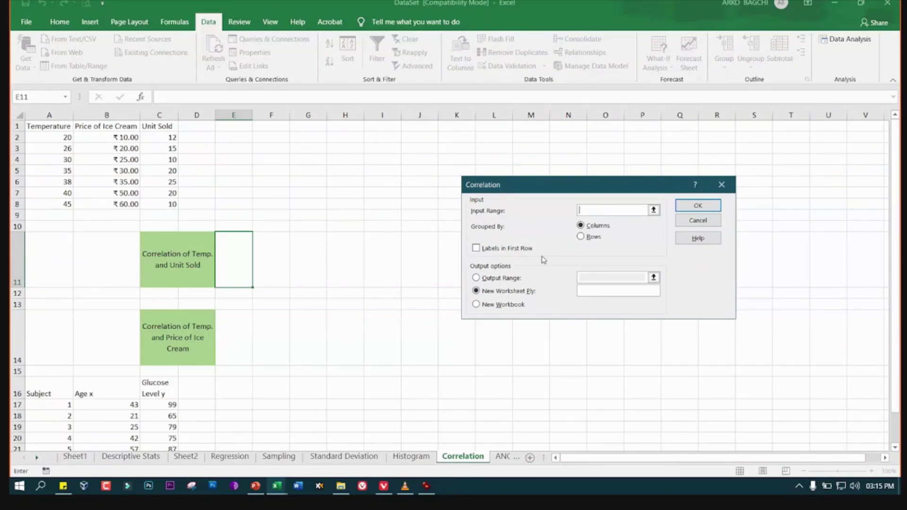
click(476, 249)
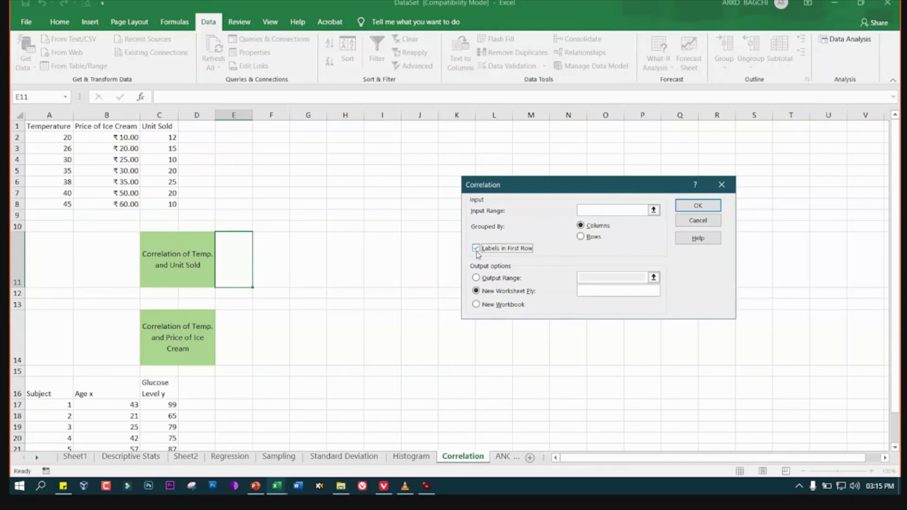
click(476, 278)
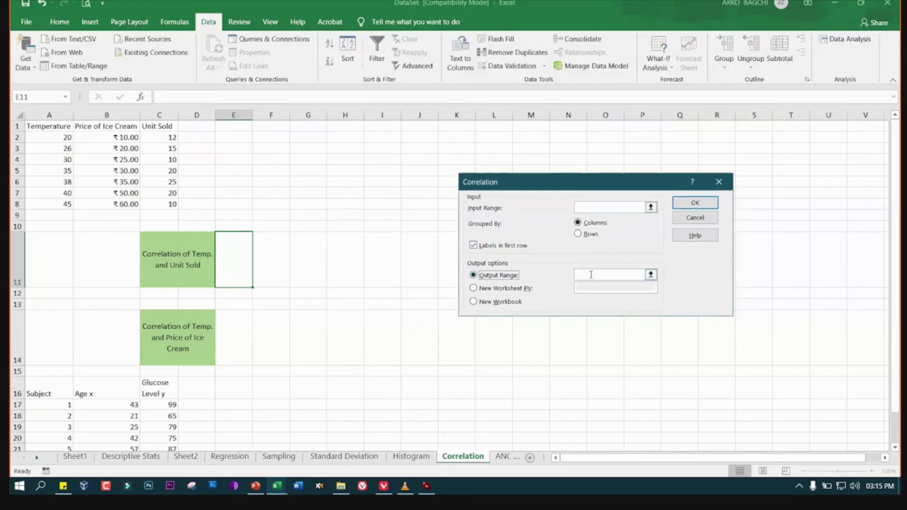
click(233, 250)
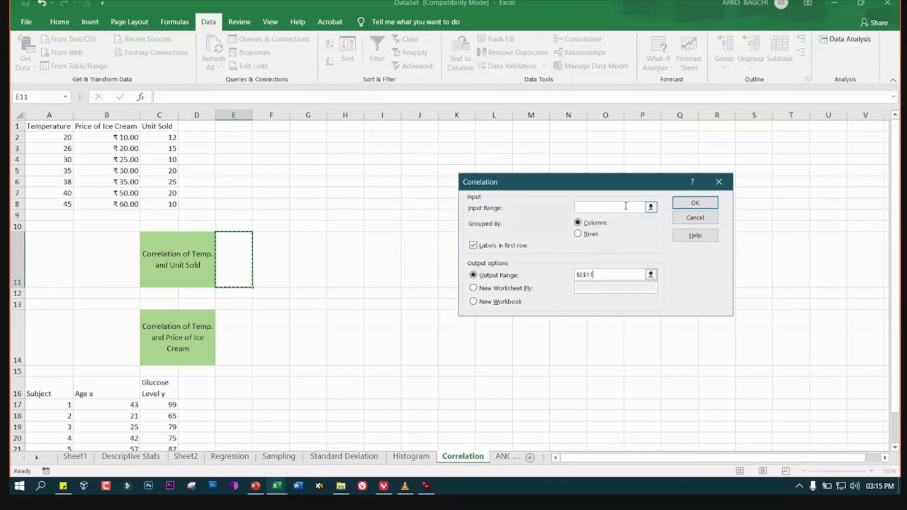
click(625, 206)
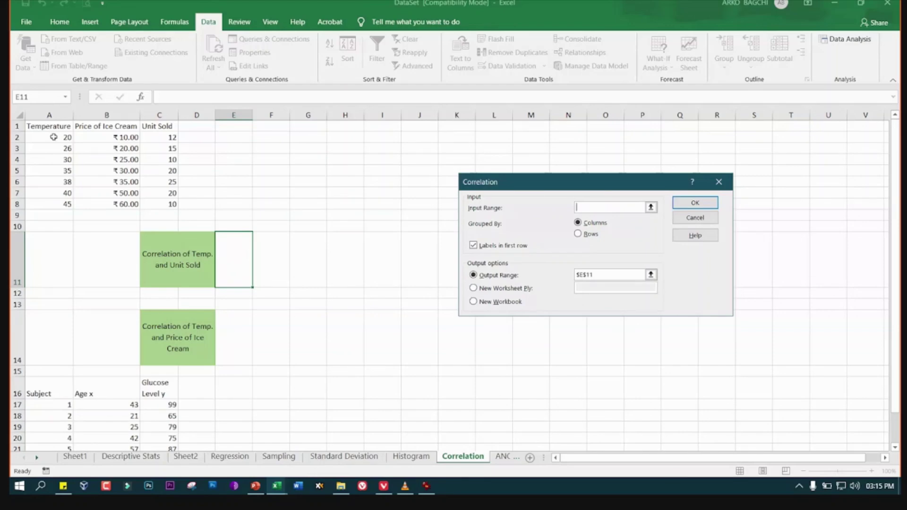
drag(53, 137, 98, 195)
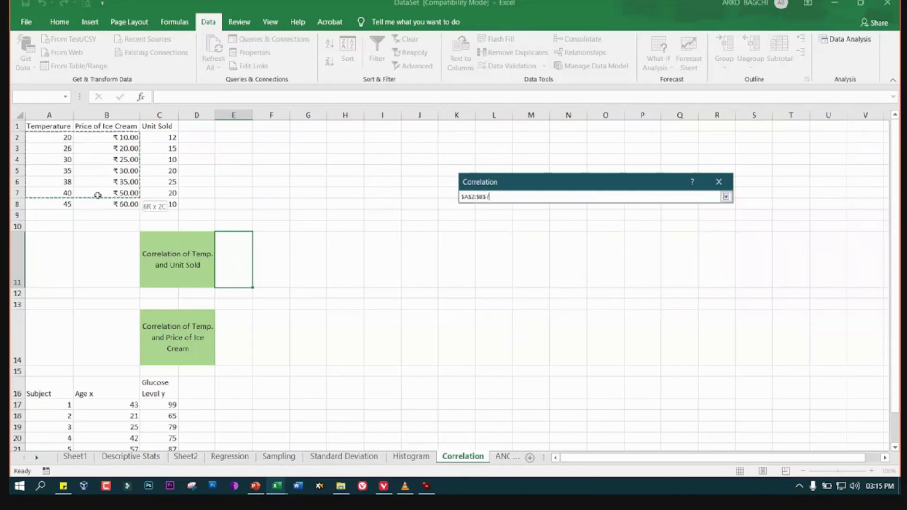
drag(97, 195, 168, 207)
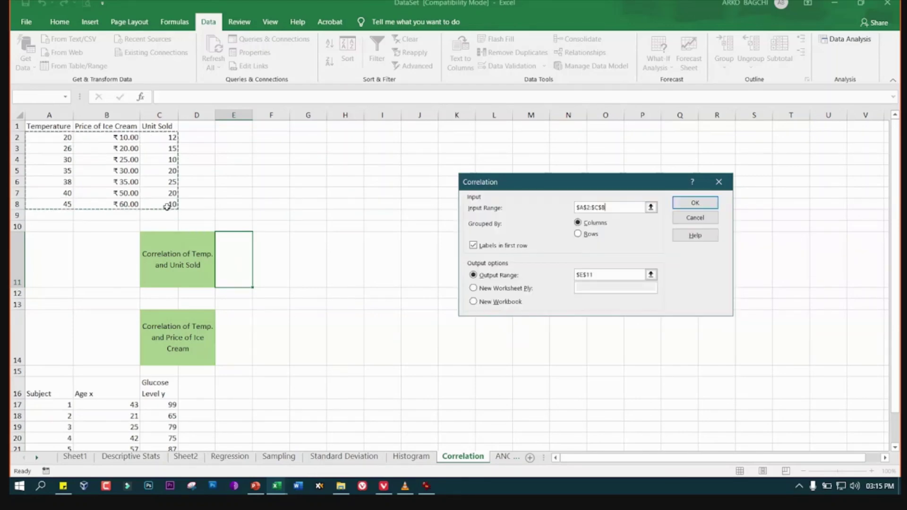
click(695, 203)
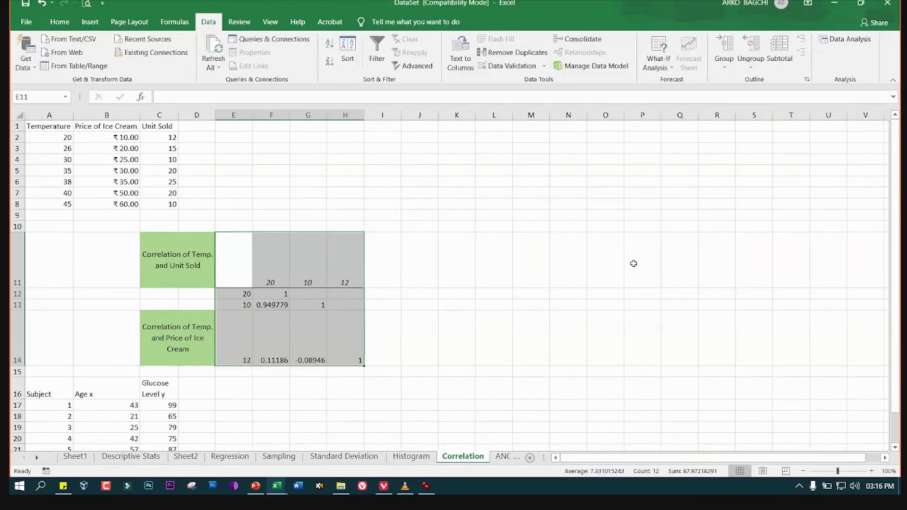
click(480, 267)
key(ctrl+z)
drag(252, 262, 372, 354)
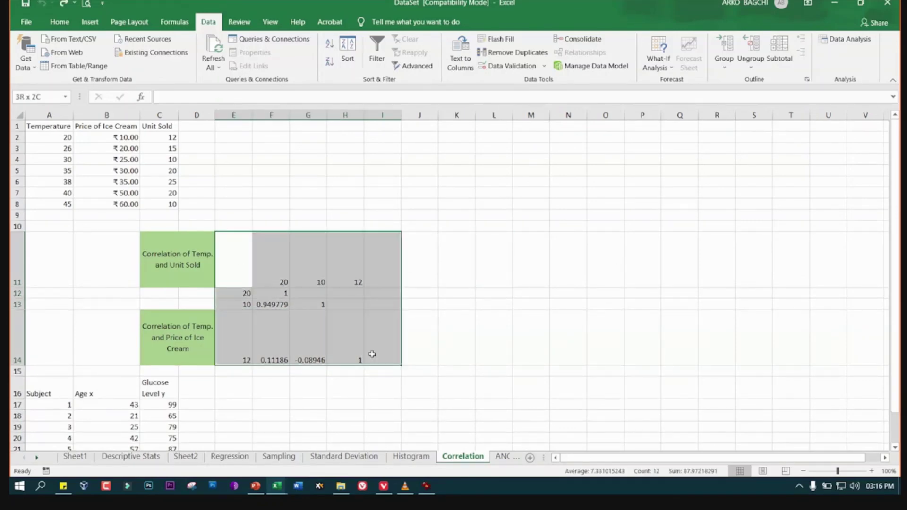
key(Delete)
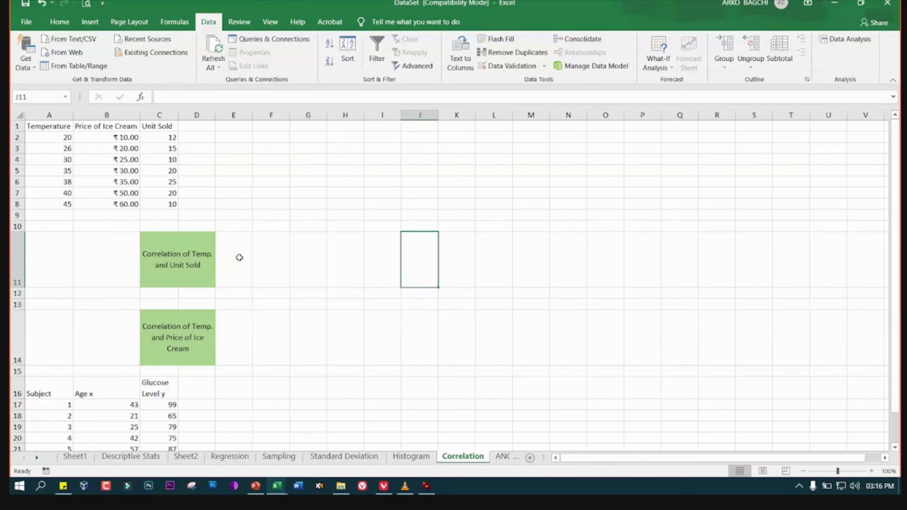
Run a Correlation on Temperature A2:A8, grouped by columns, with output at E11
click(239, 257)
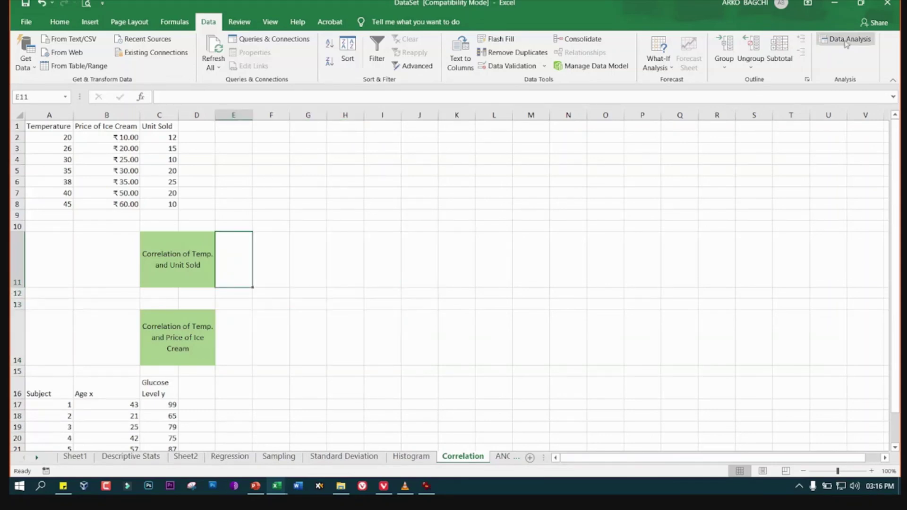
click(845, 39)
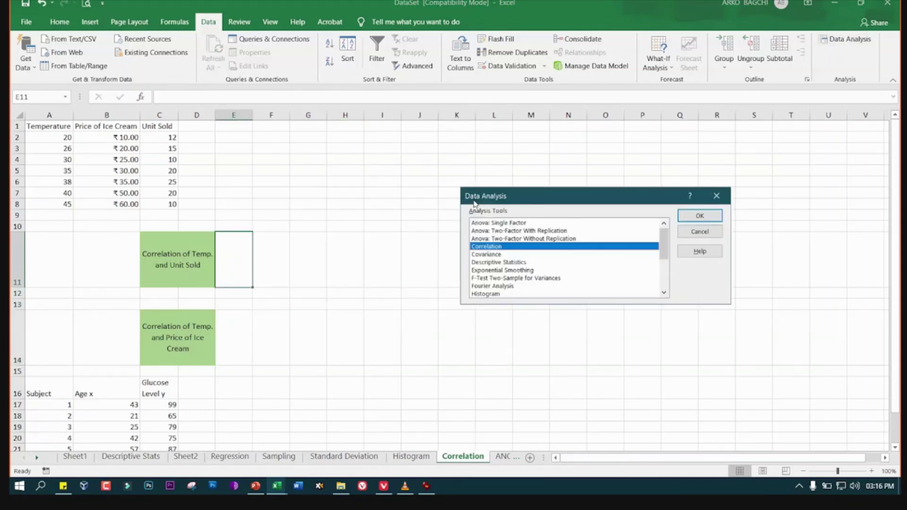
click(700, 217)
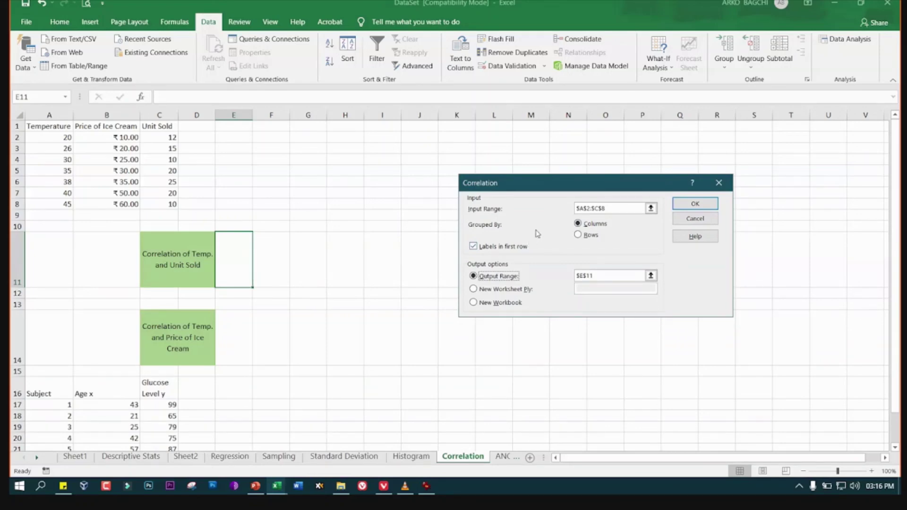
click(578, 235)
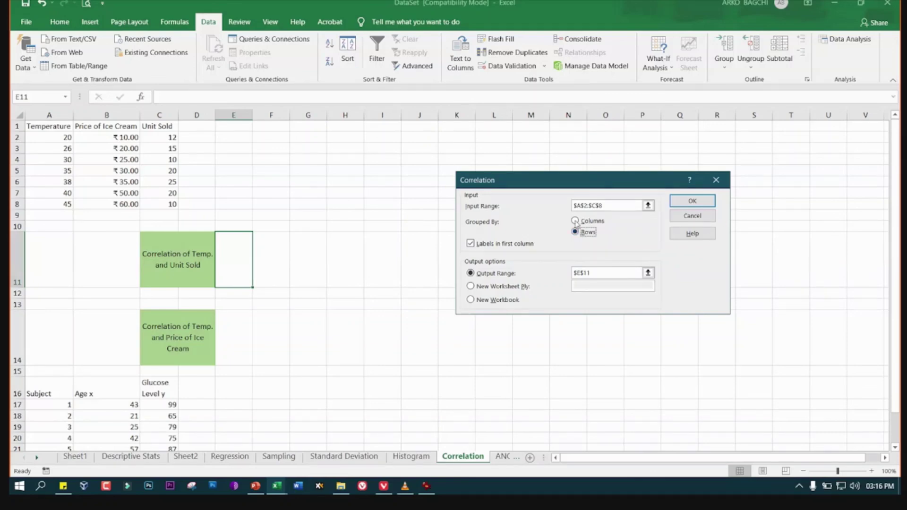
click(576, 221)
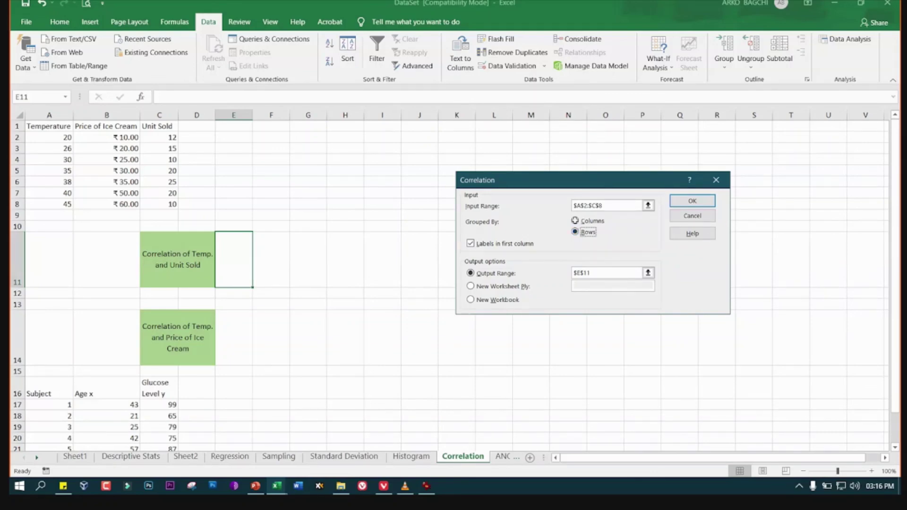
click(611, 204)
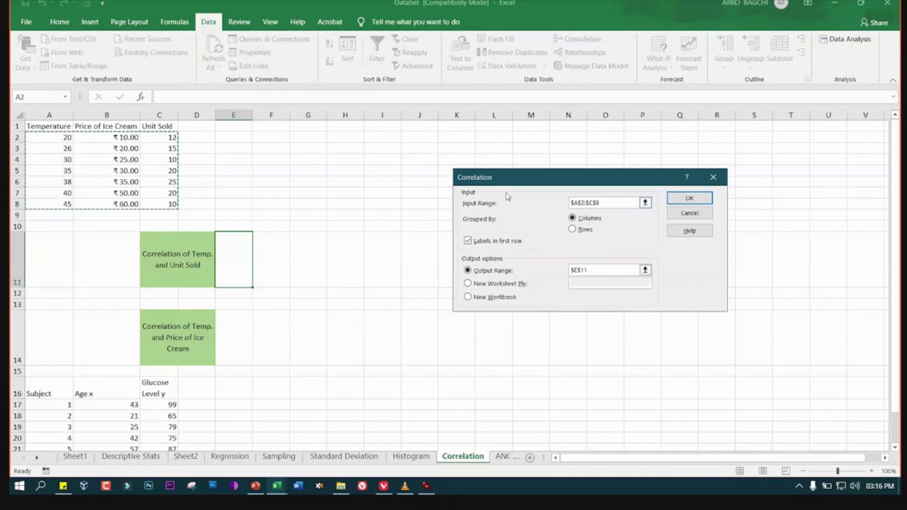
key(ctrl+a)
key(BackSpace)
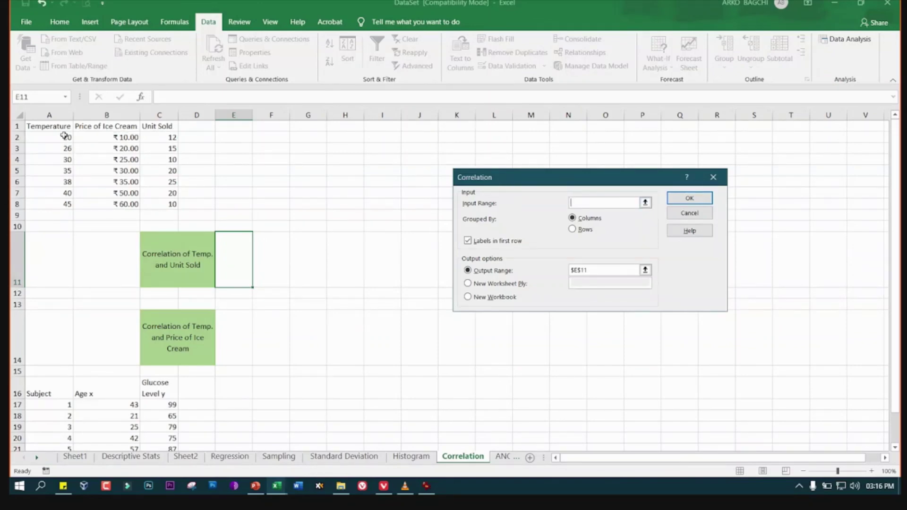
drag(64, 137, 64, 203)
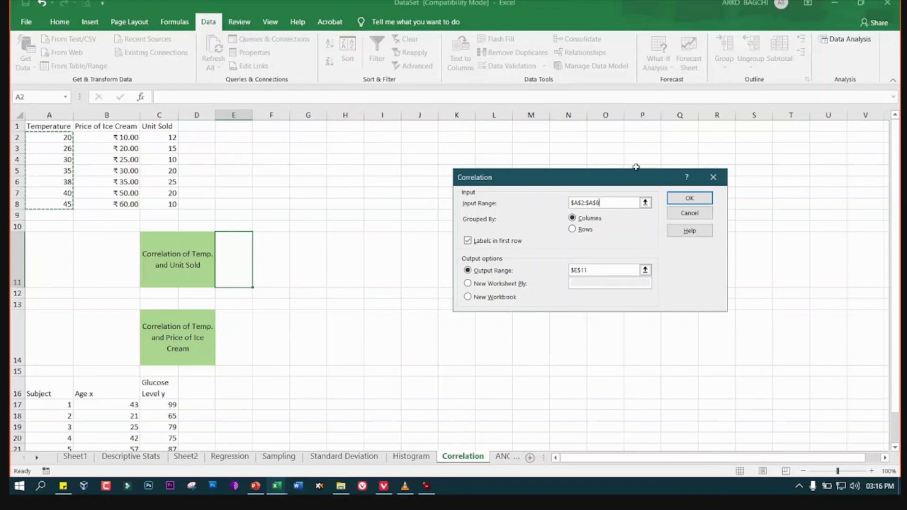
click(683, 197)
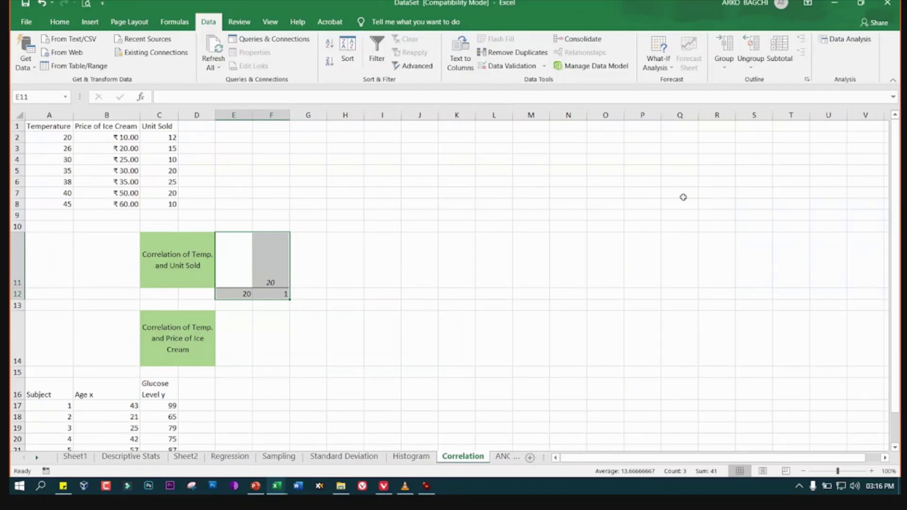
Highlight some Price of Ice Cream cells and Unit Sold C3:C5, then reopen the Data Analysis list
scroll(444, 309, down, 2)
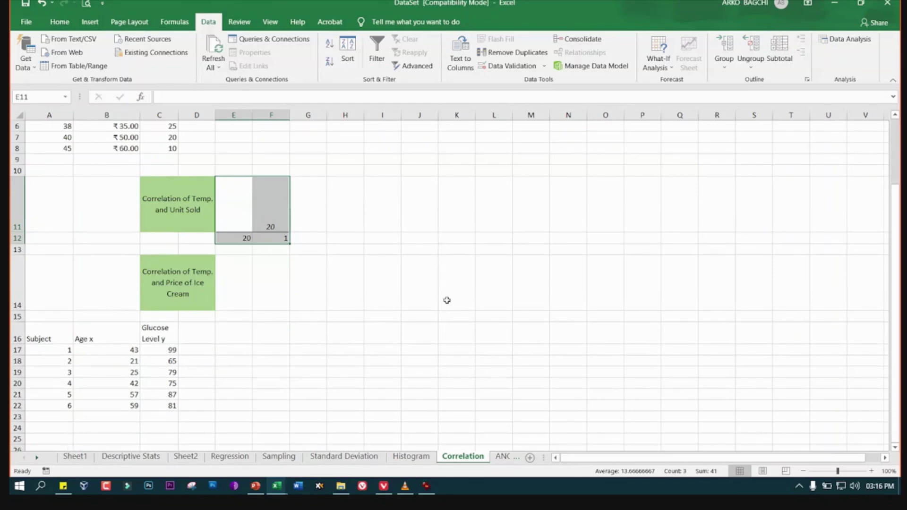
scroll(446, 300, up, 2)
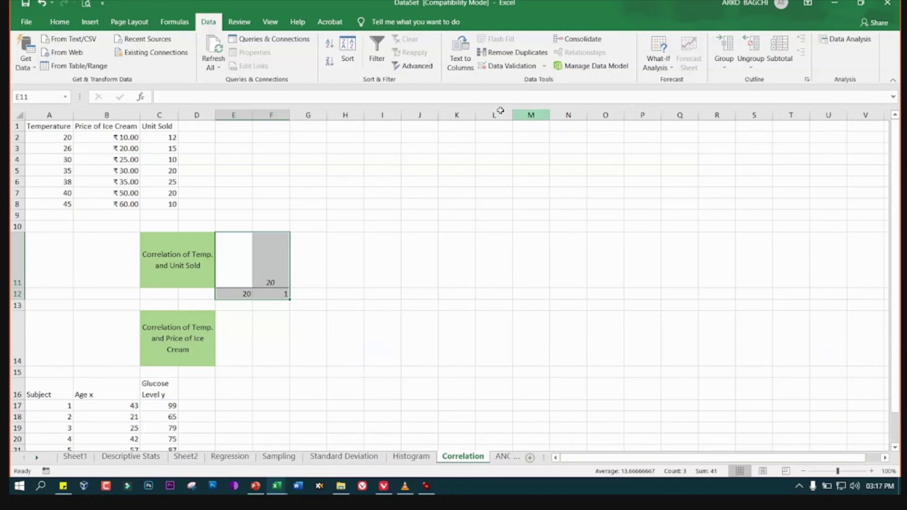
click(245, 282)
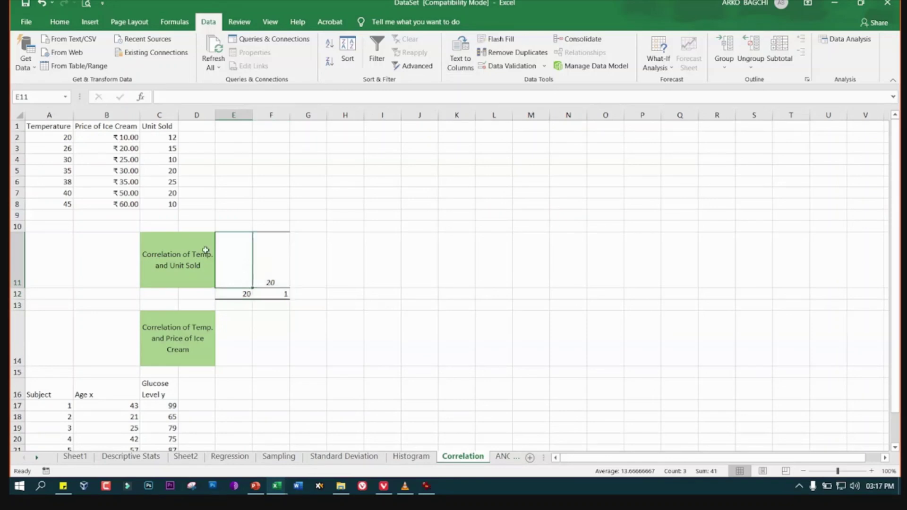
drag(129, 138, 125, 171)
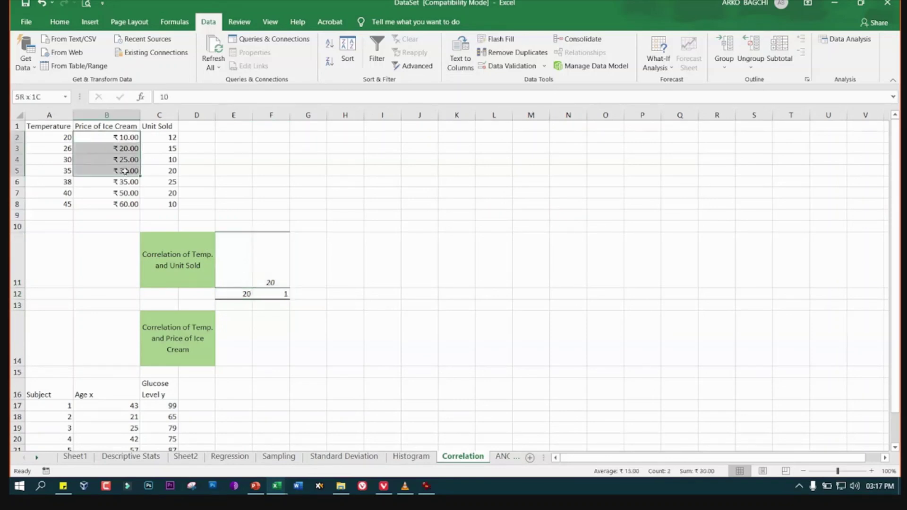
drag(172, 149, 171, 170)
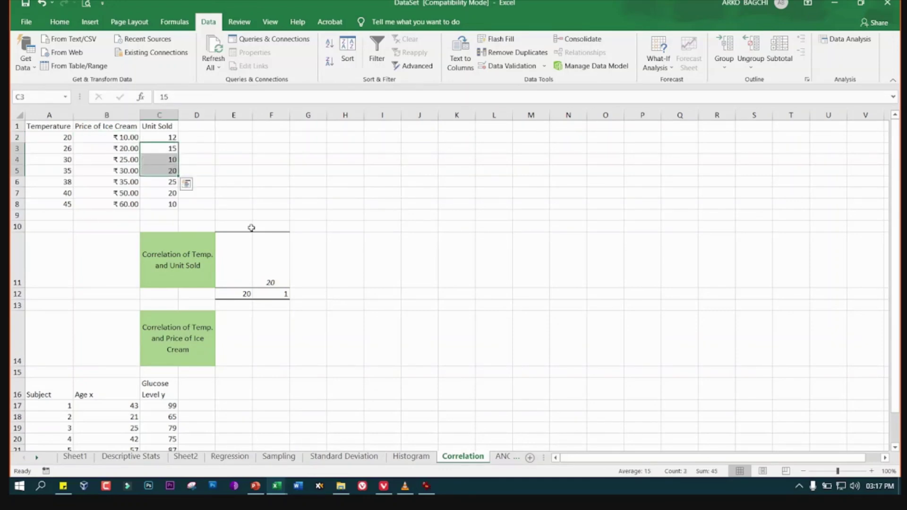
click(834, 39)
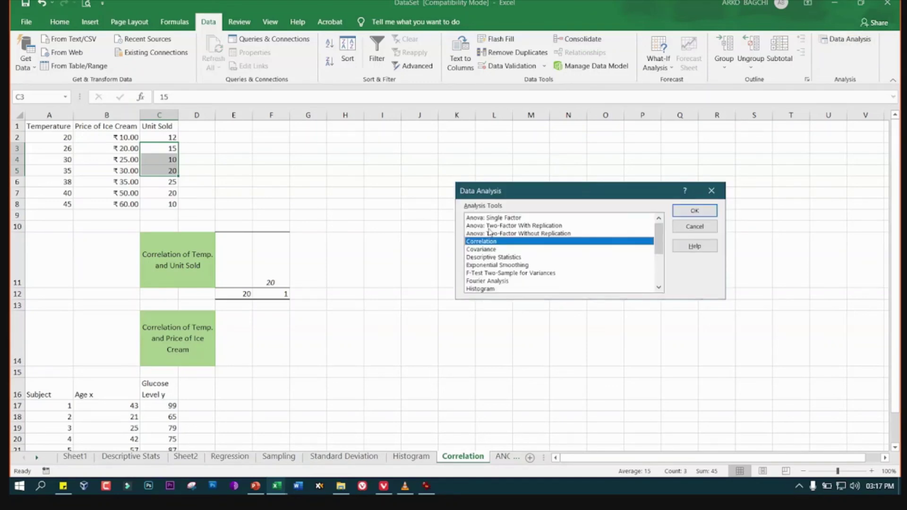
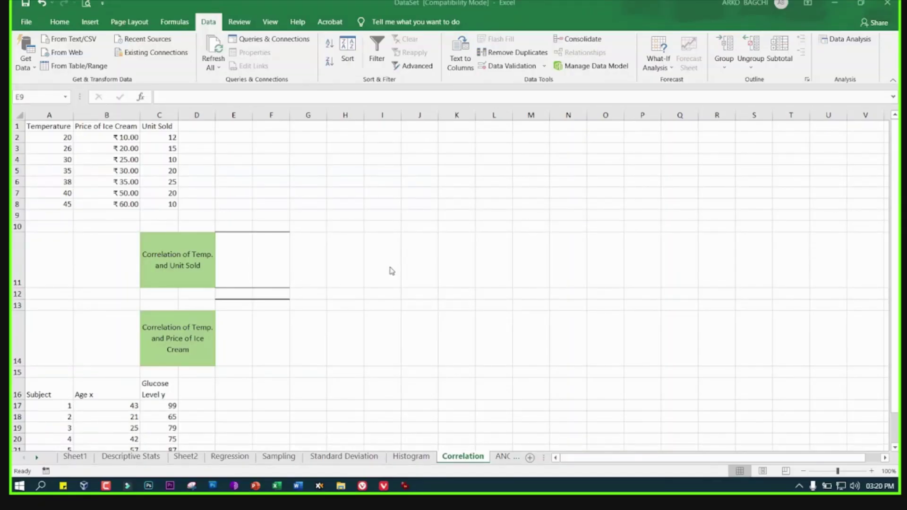
Review the Temperature and Unit Sold columns, the correlation label and result cell E11
click(321, 273)
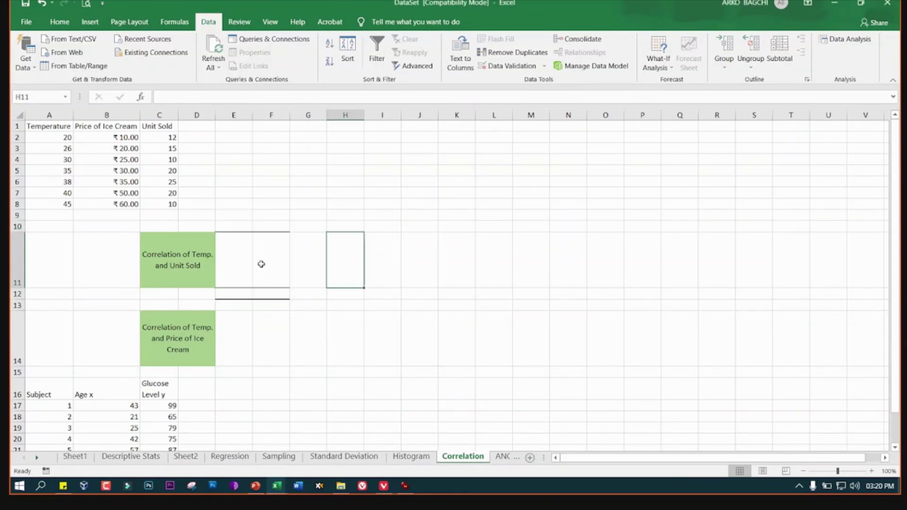
click(259, 263)
click(229, 253)
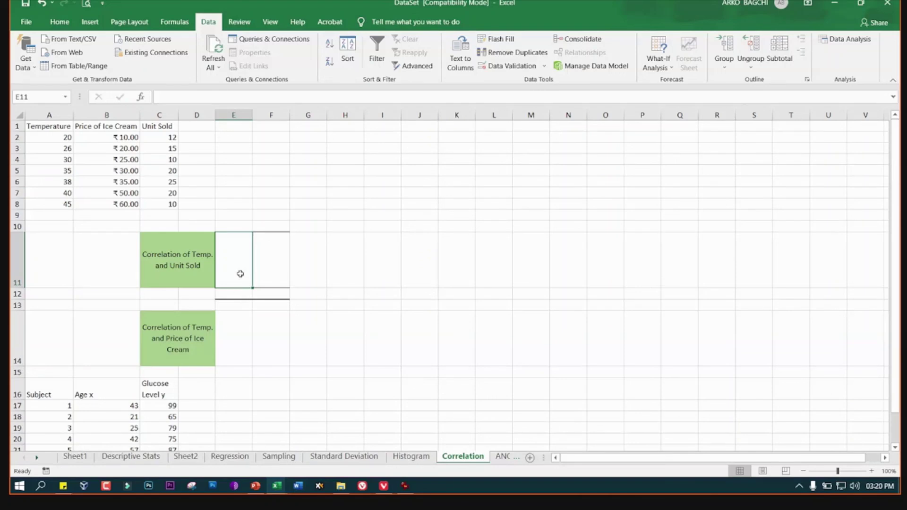
click(158, 251)
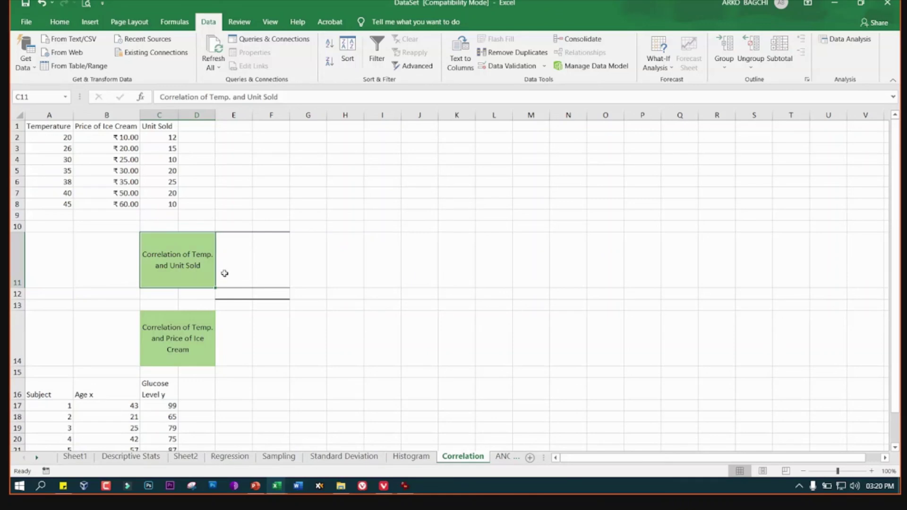
click(48, 124)
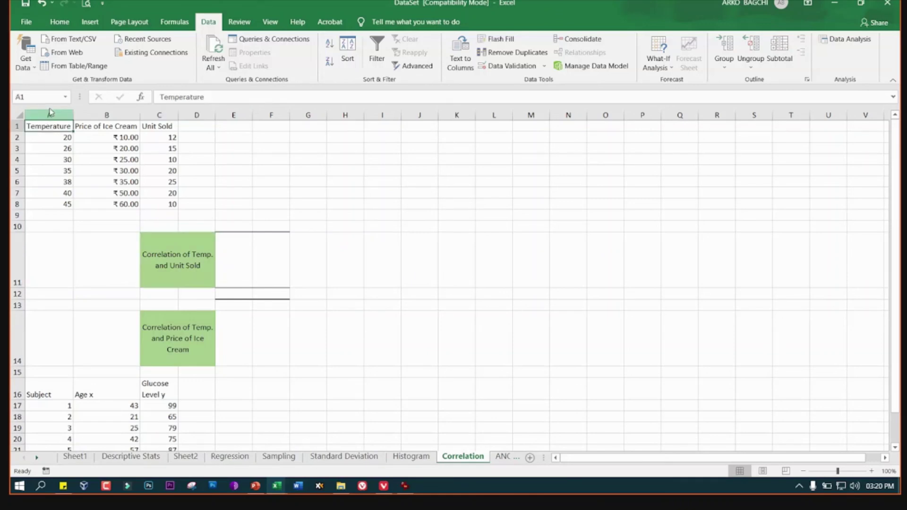
click(51, 113)
click(167, 114)
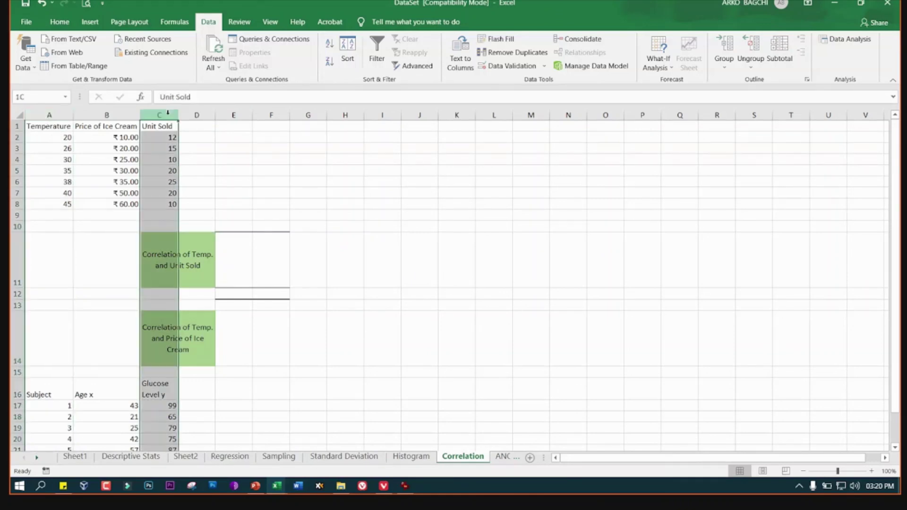
click(241, 261)
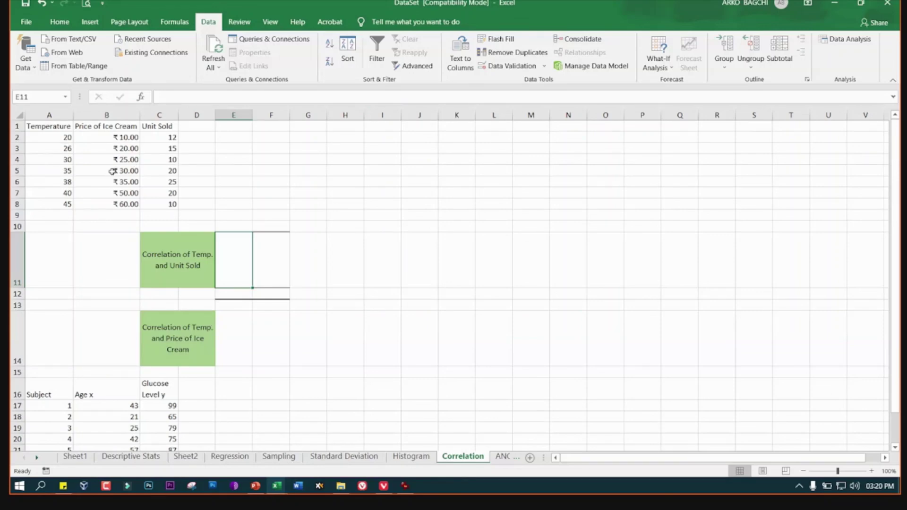
Select the Temperature and Unit Sold values, then begin editing cell E11 directly
click(47, 126)
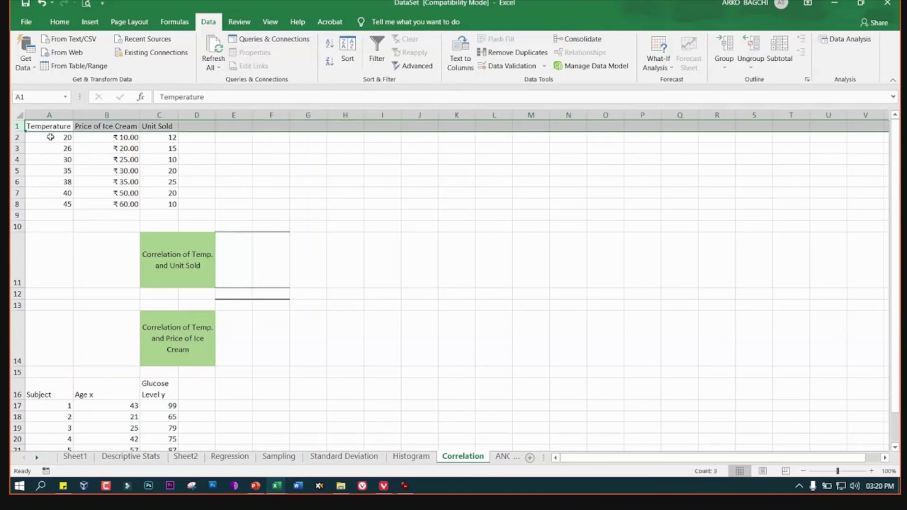
drag(48, 136, 55, 178)
drag(161, 137, 162, 180)
click(239, 254)
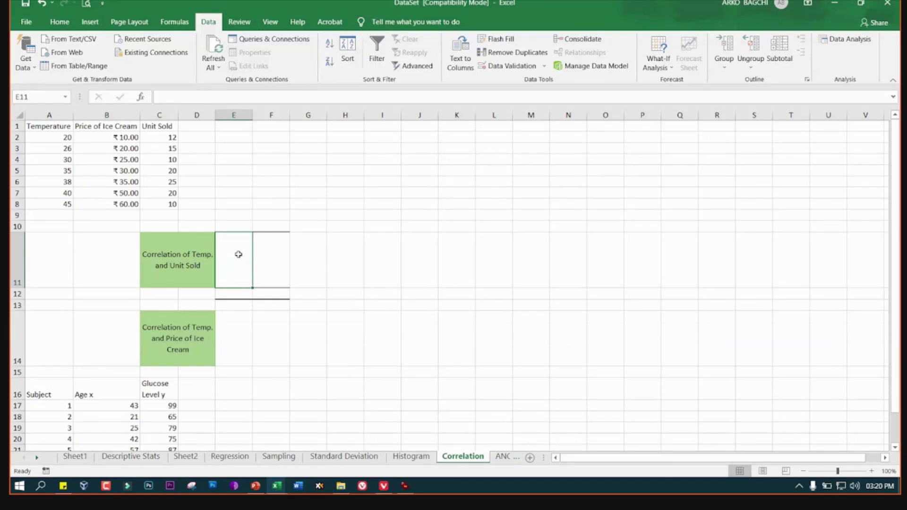
click(141, 98)
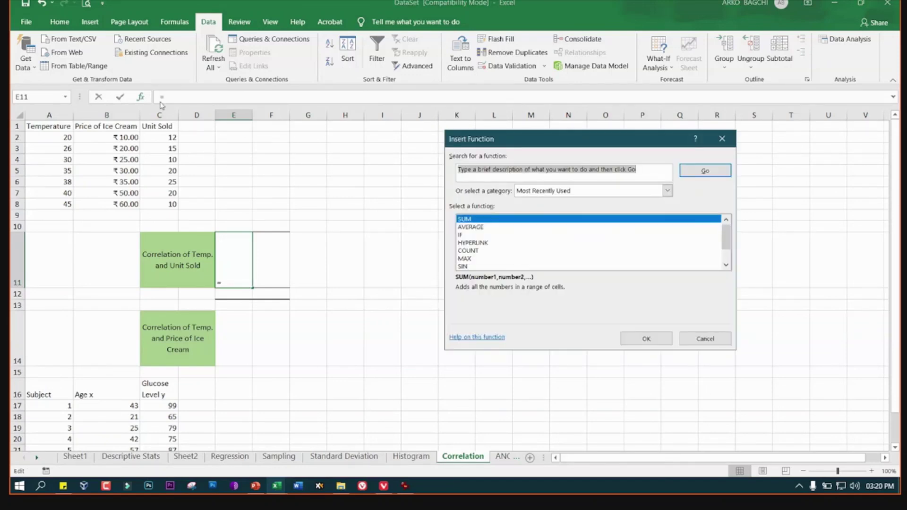
click(692, 340)
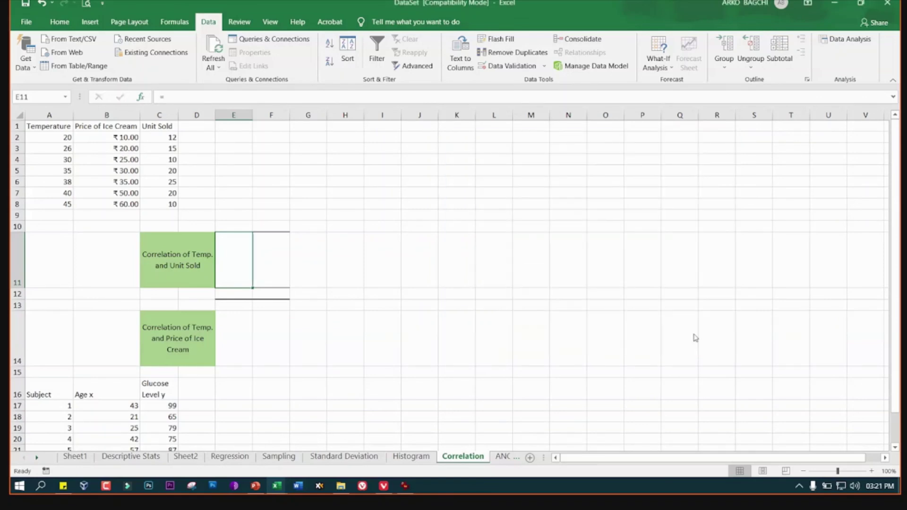
double_click(234, 268)
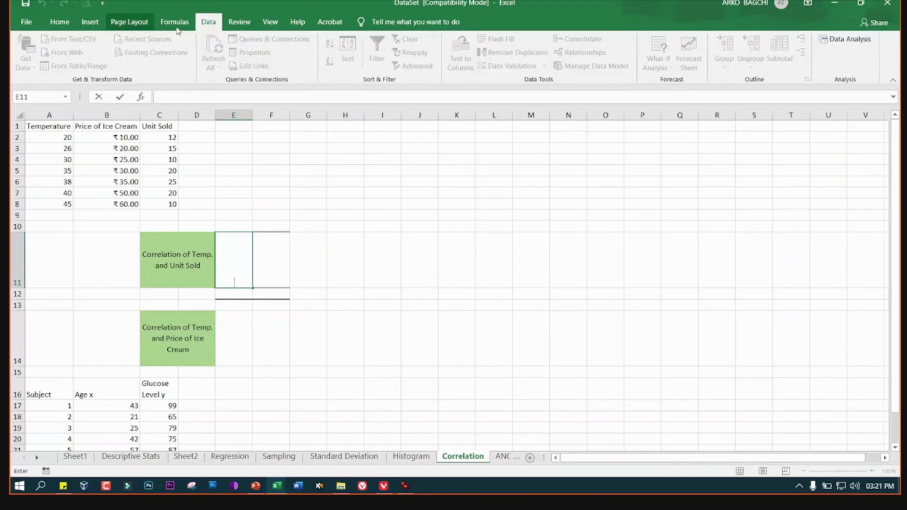
Browse the ribbon tabs looking for the Data Analysis command
click(64, 26)
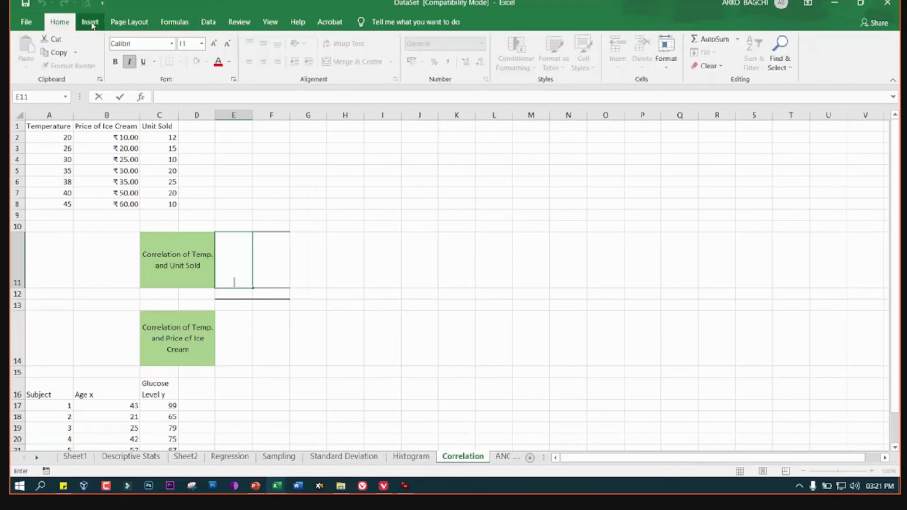
click(89, 22)
click(126, 21)
click(174, 24)
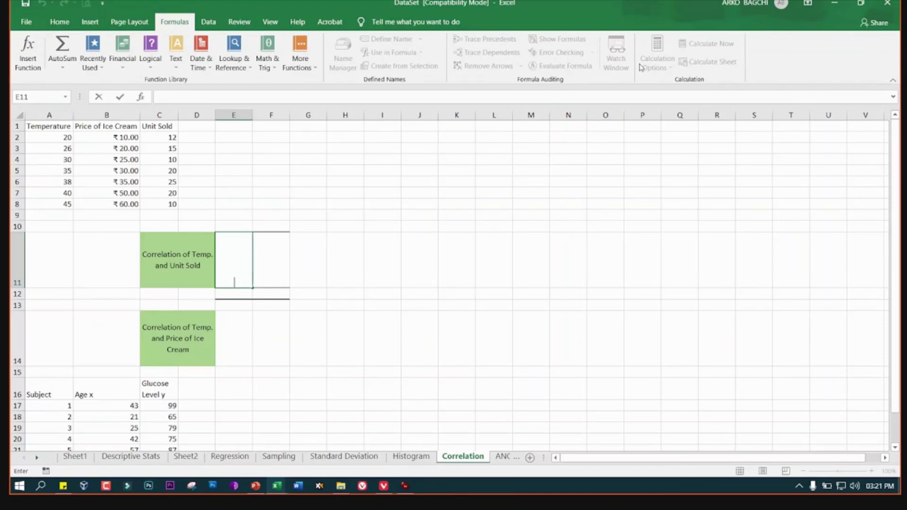
click(207, 22)
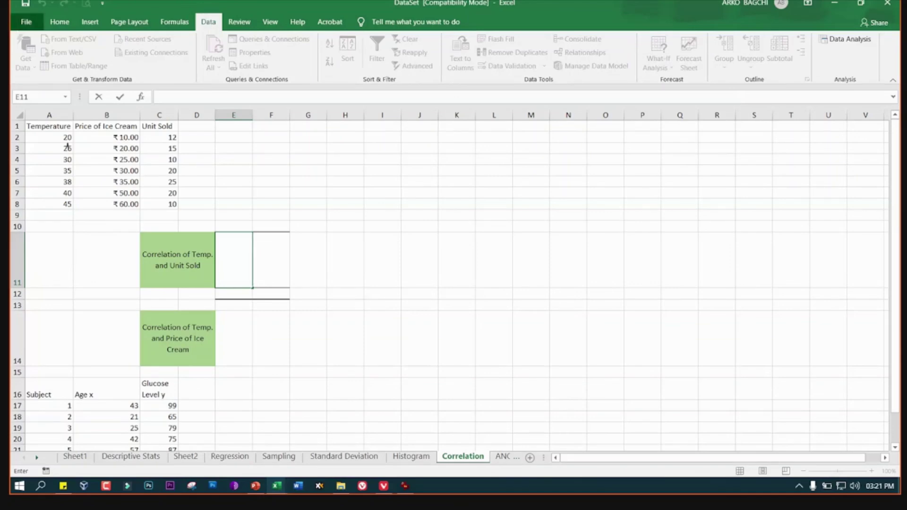
Uncheck Analysis ToolPak in File > Options > Add-ins > Excel Add-ins
click(25, 22)
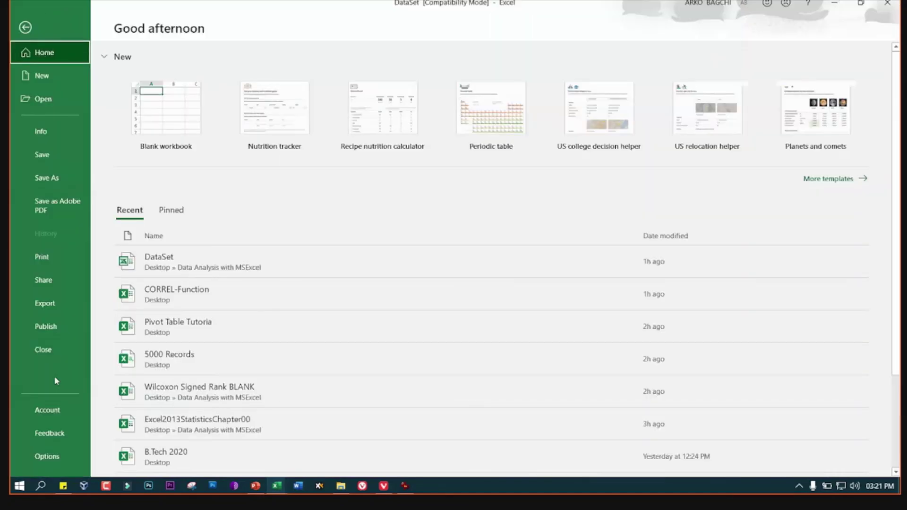
click(47, 456)
click(236, 227)
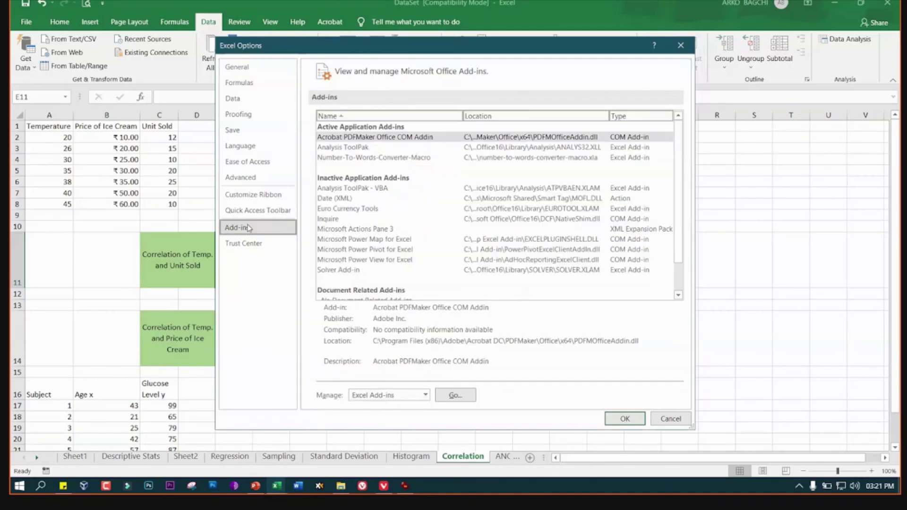
click(455, 395)
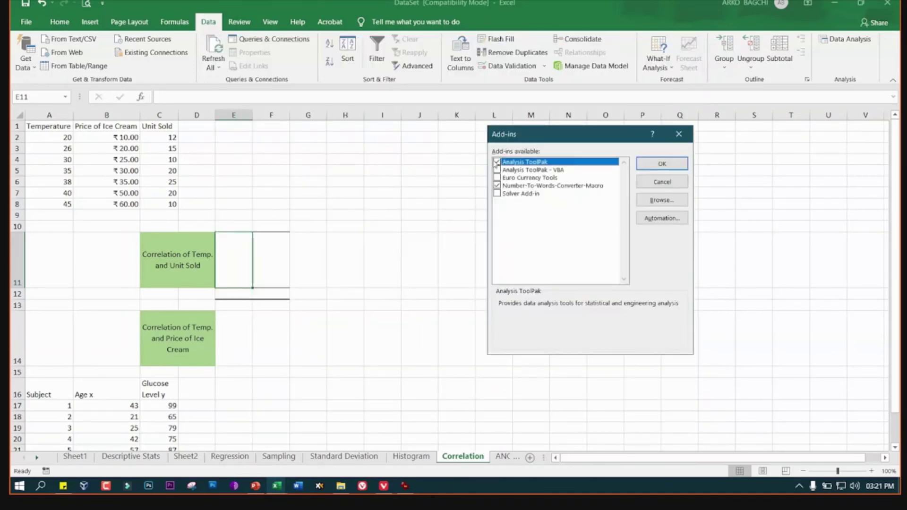
click(496, 162)
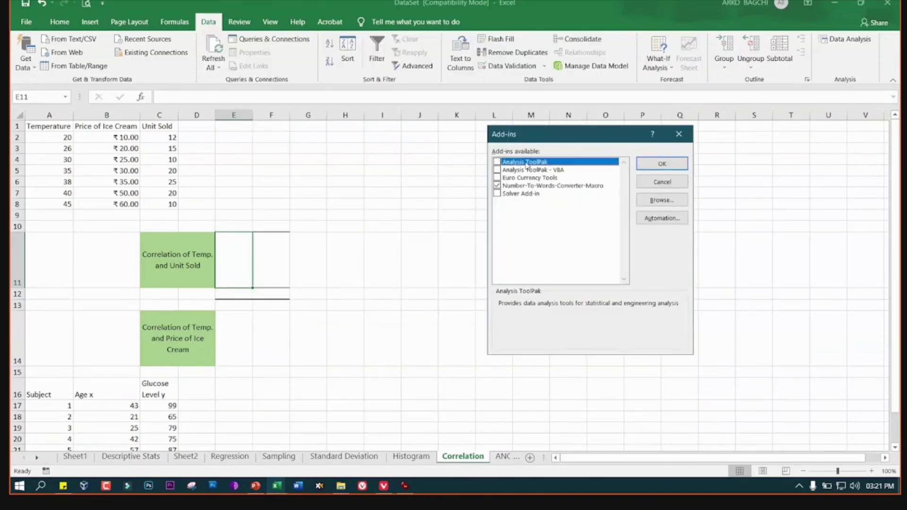
click(659, 164)
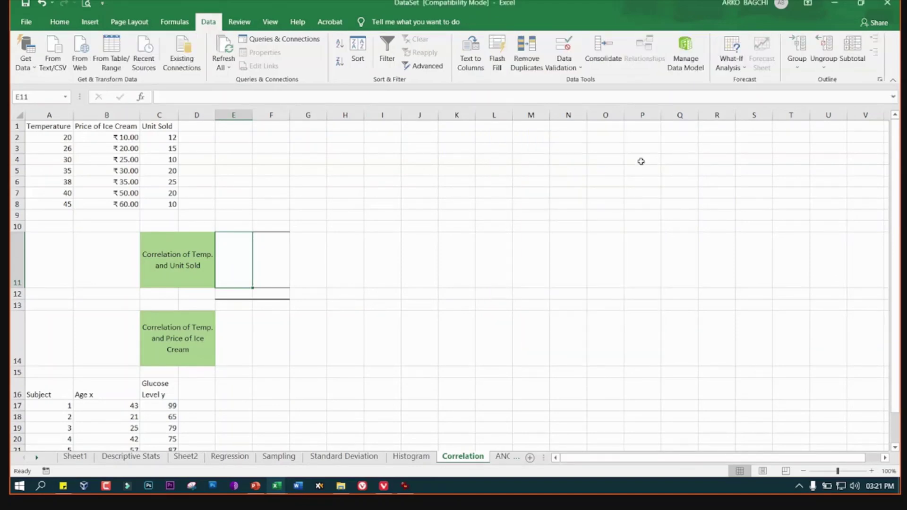
click(176, 22)
Look through the Data, Review and Formulas tabs for analysis tools
click(208, 23)
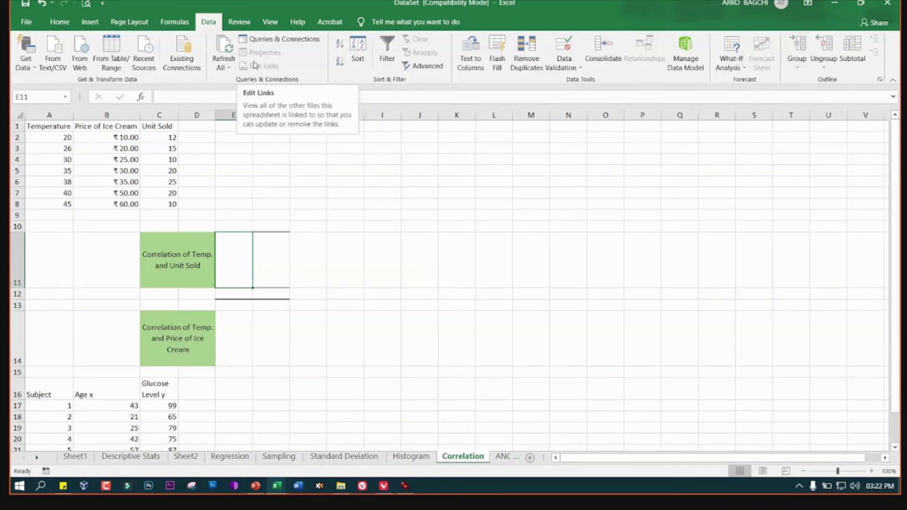
click(254, 20)
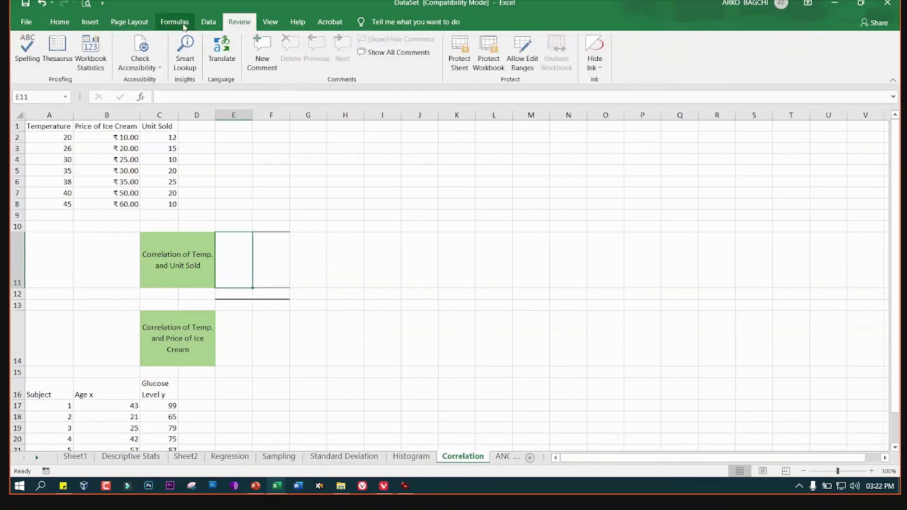
click(190, 22)
click(239, 22)
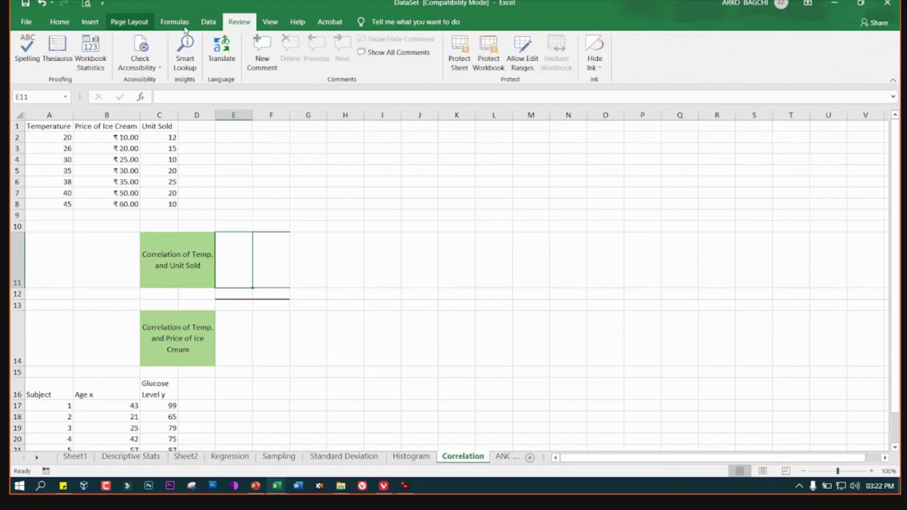
click(209, 22)
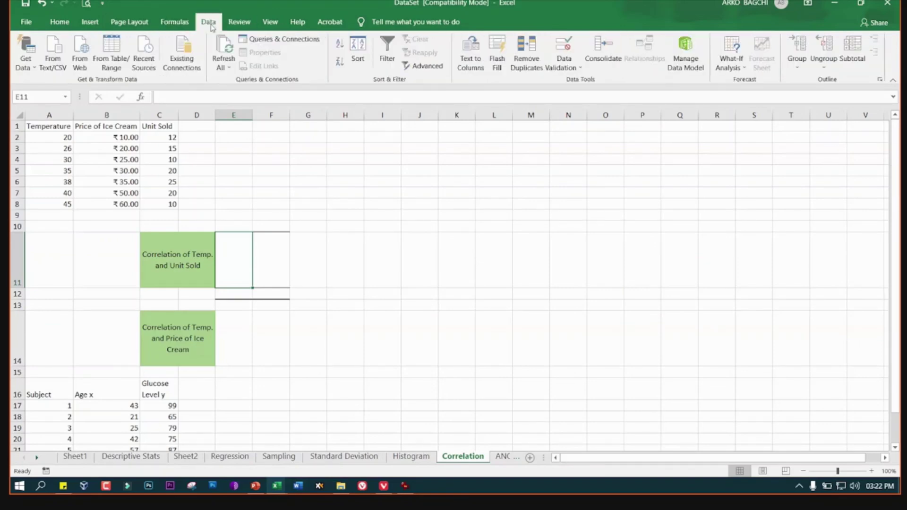
Re-tick Analysis ToolPak under File > Options > Add-ins > Excel Add-ins
click(26, 22)
click(46, 456)
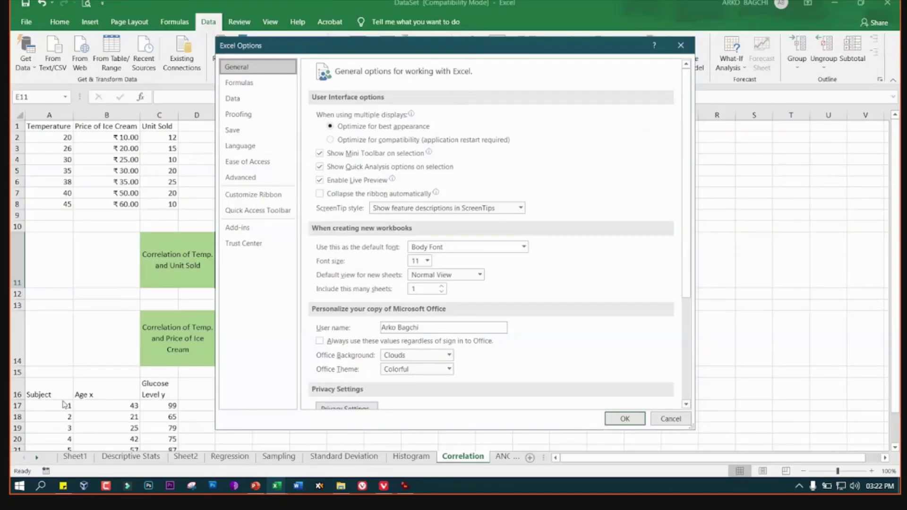
click(256, 227)
click(457, 394)
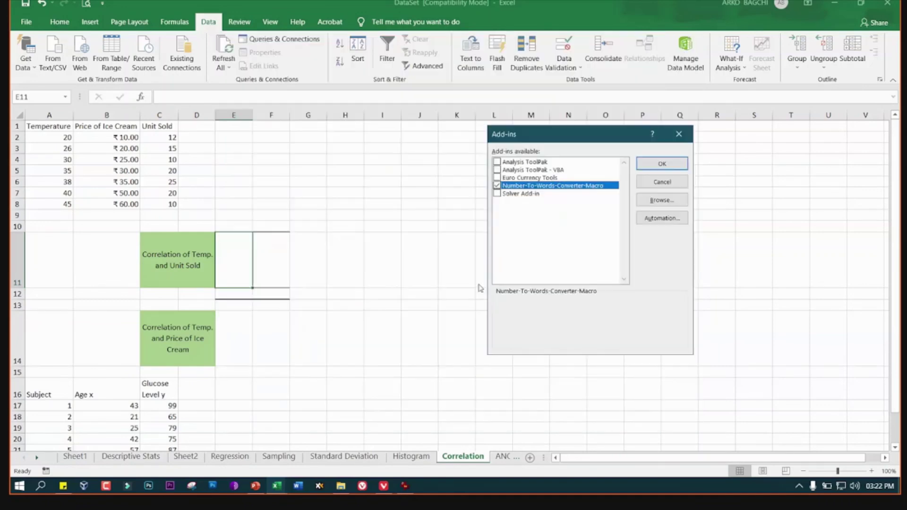
click(497, 162)
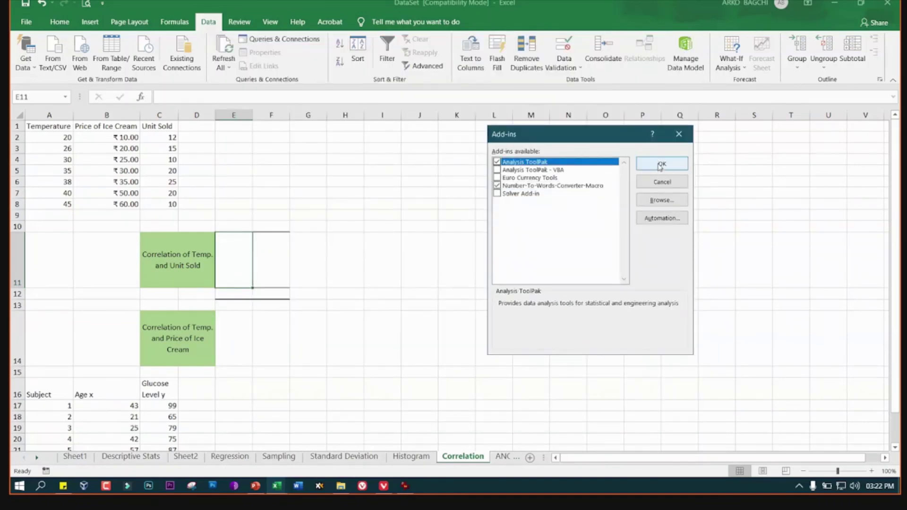
click(661, 163)
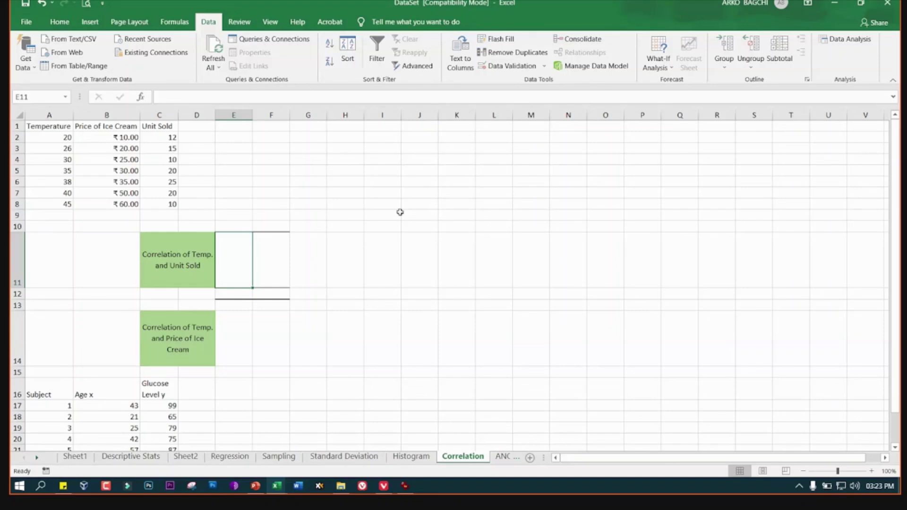
drag(168, 137, 165, 203)
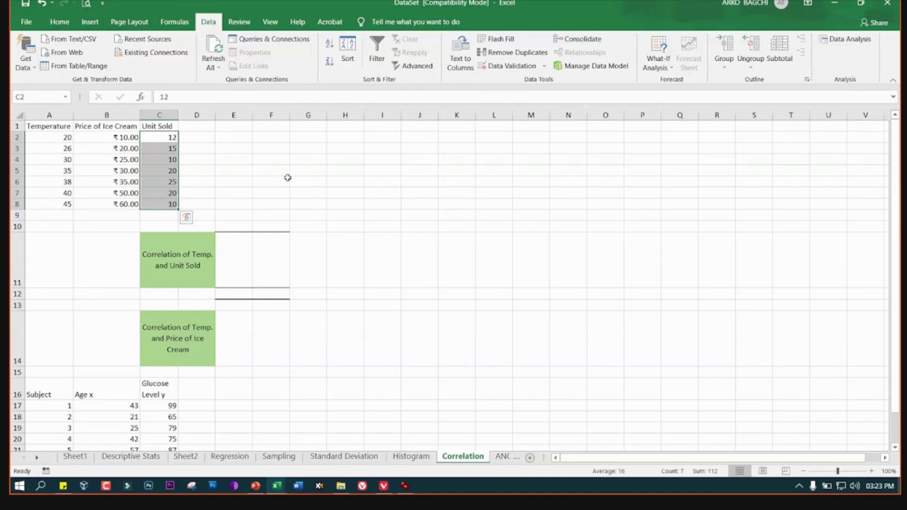
click(162, 159)
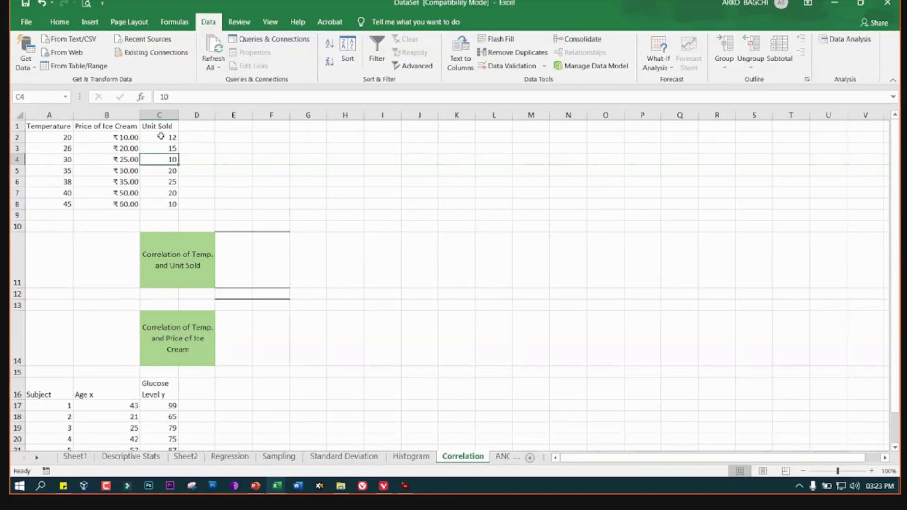
drag(160, 137, 157, 185)
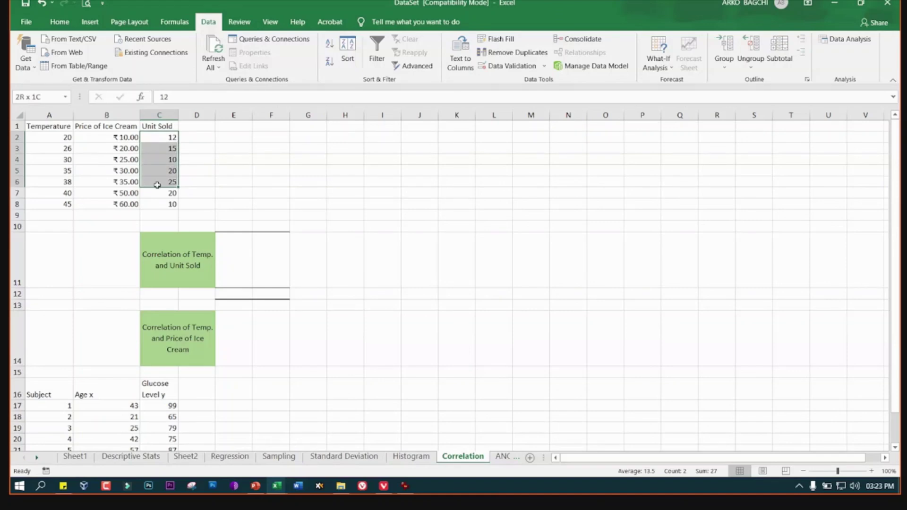
drag(157, 185, 158, 201)
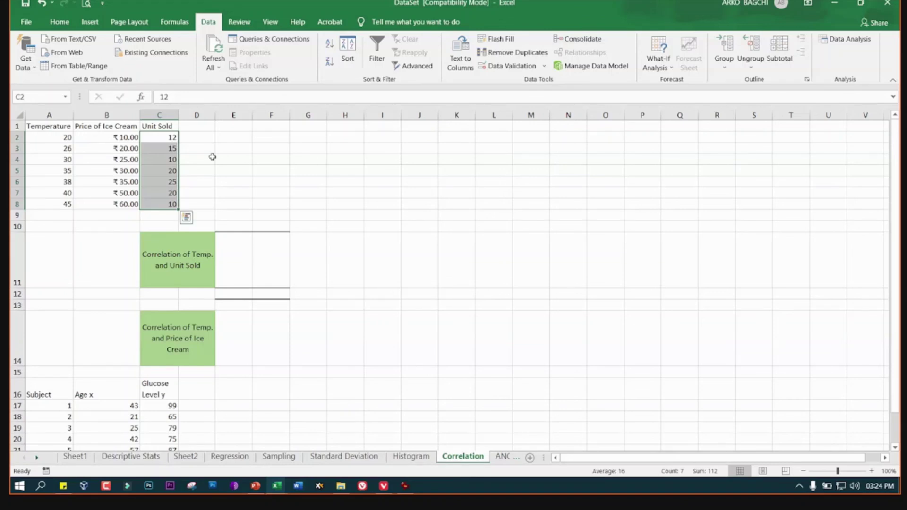
click(166, 170)
drag(164, 138, 166, 204)
Preview the Insert Function list without inserting, then select result cell E11
click(142, 97)
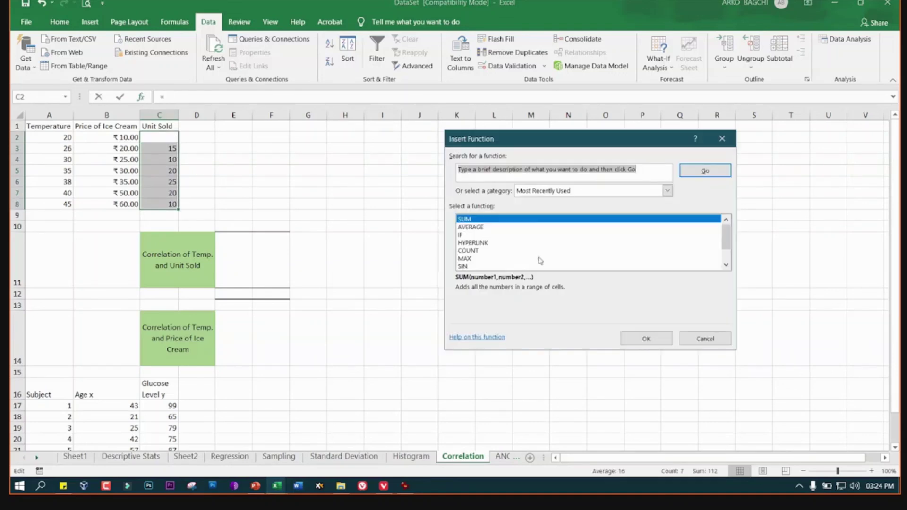
click(480, 228)
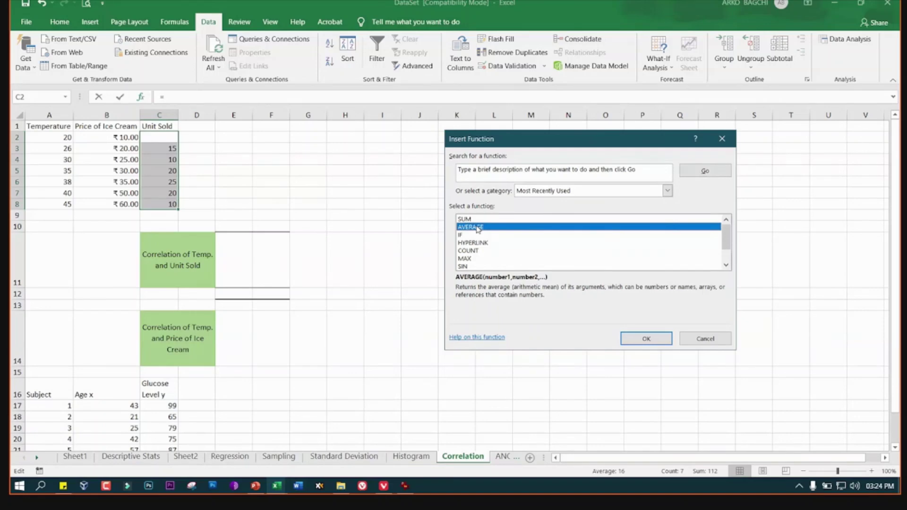
click(711, 340)
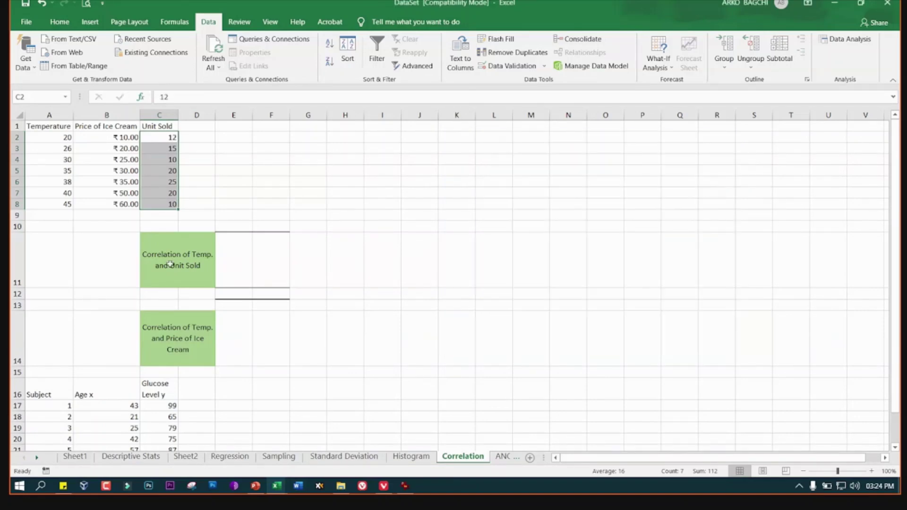
click(175, 252)
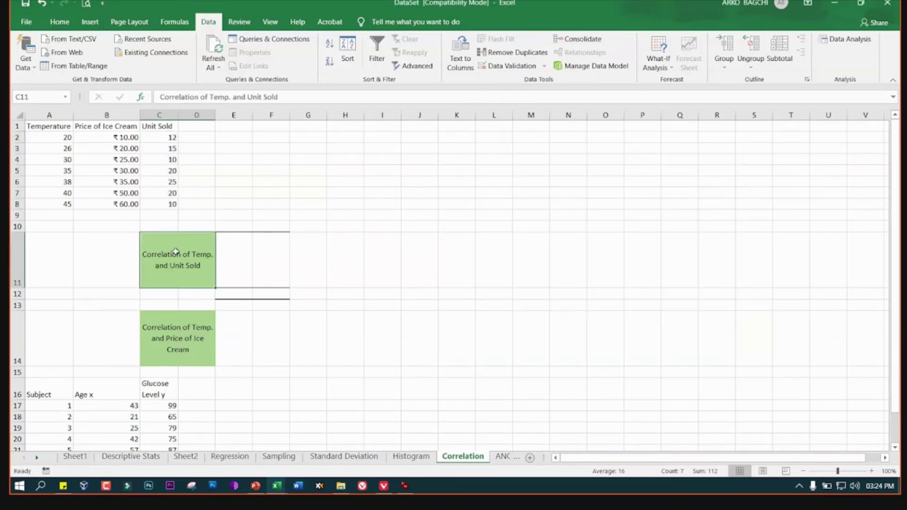
click(238, 264)
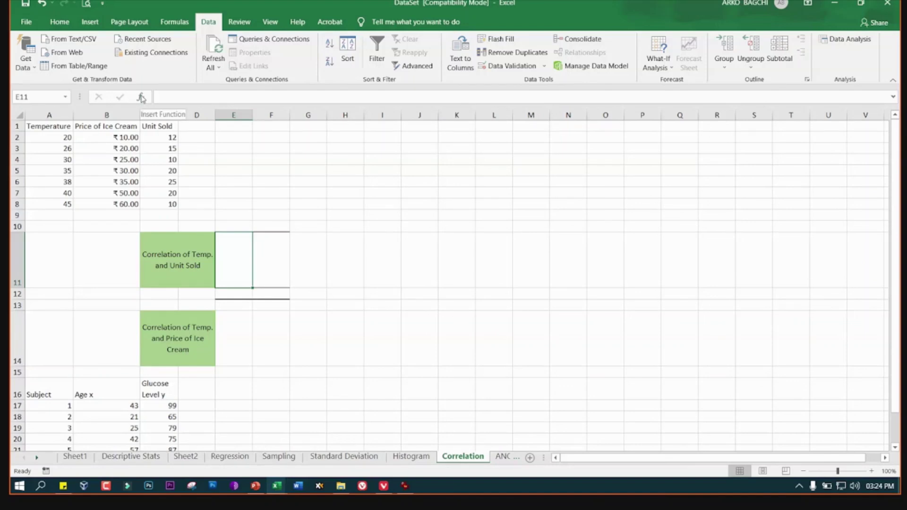
Search Insert Function for 'cor' and insert CORREL into E11
click(141, 97)
text(c)
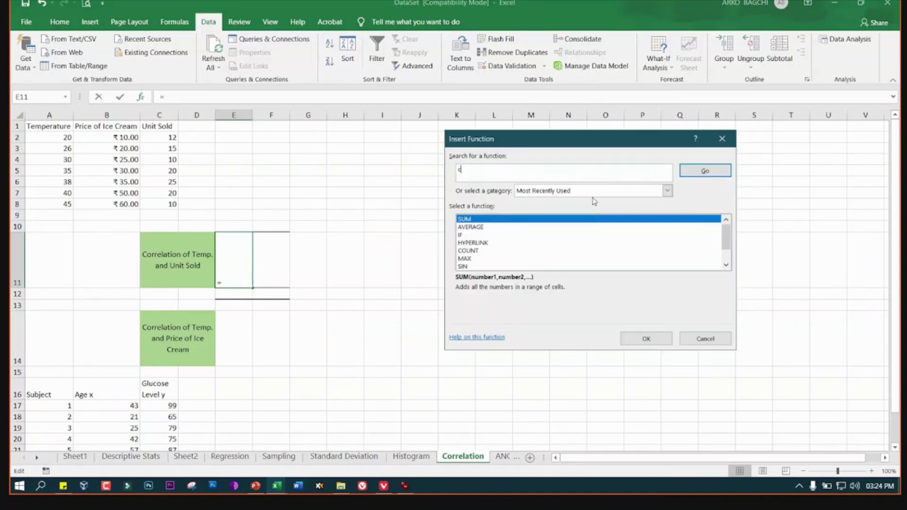
text(o)
key(BackSpace)
key(BackSpace)
click(725, 266)
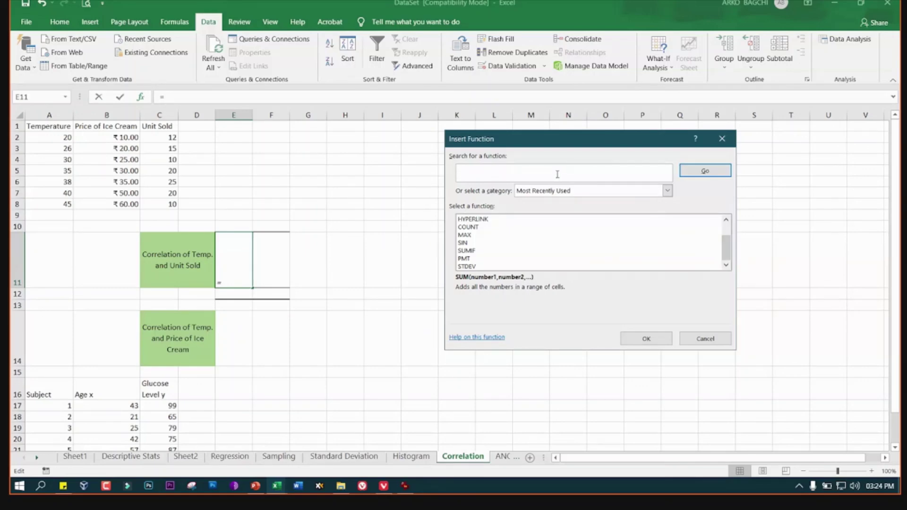
text(co)
key(Return)
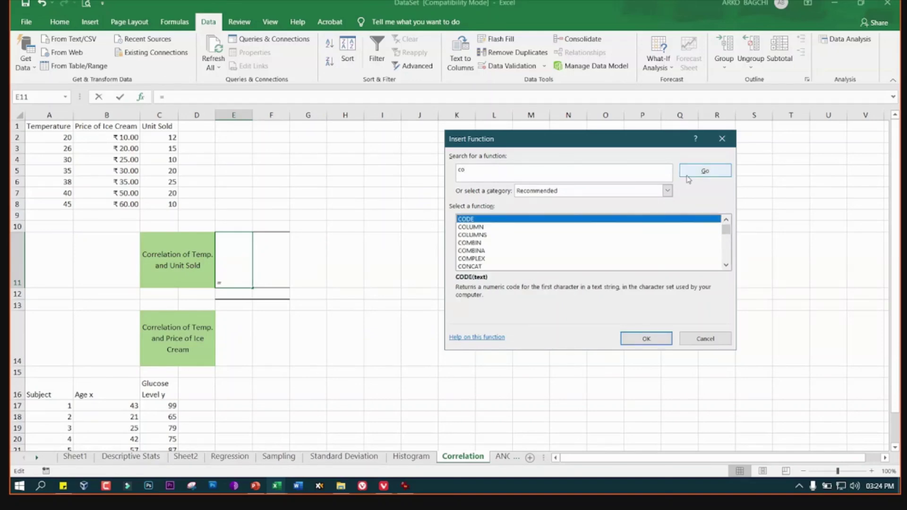
scroll(704, 263, down, 2)
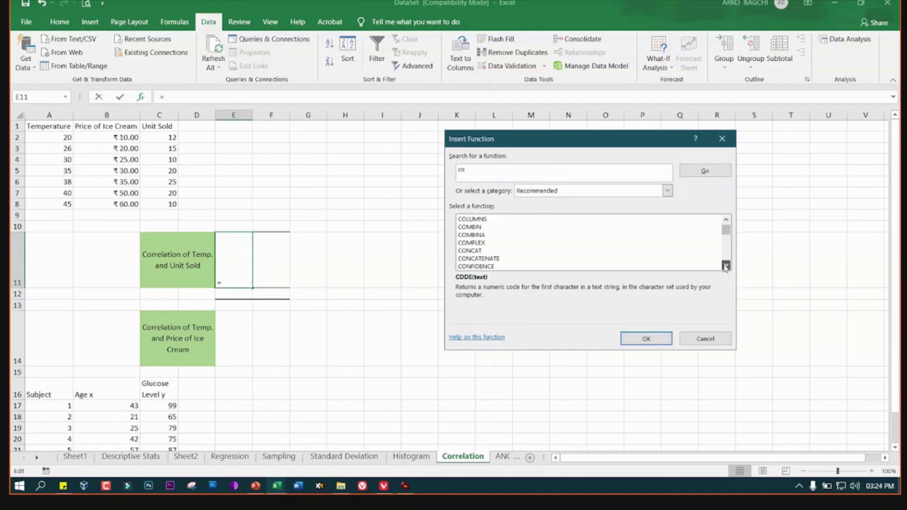
key(alt+s)
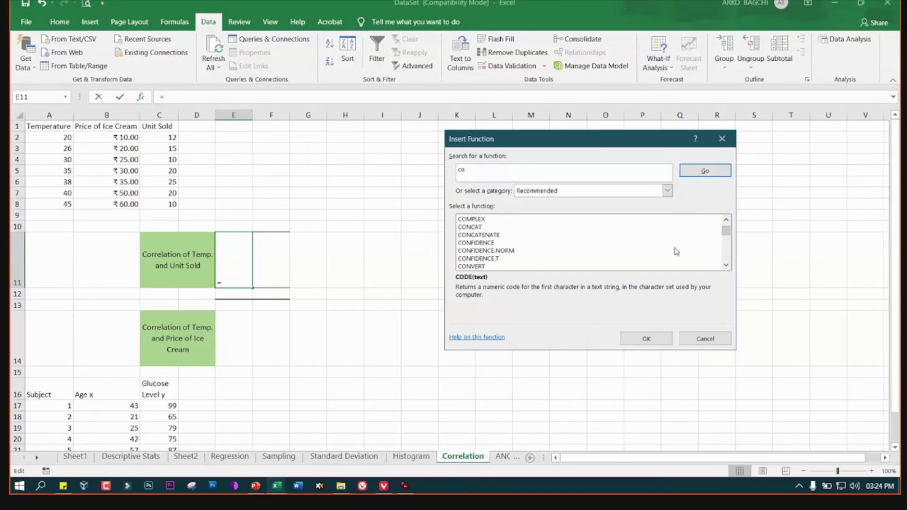
text(r)
key(Return)
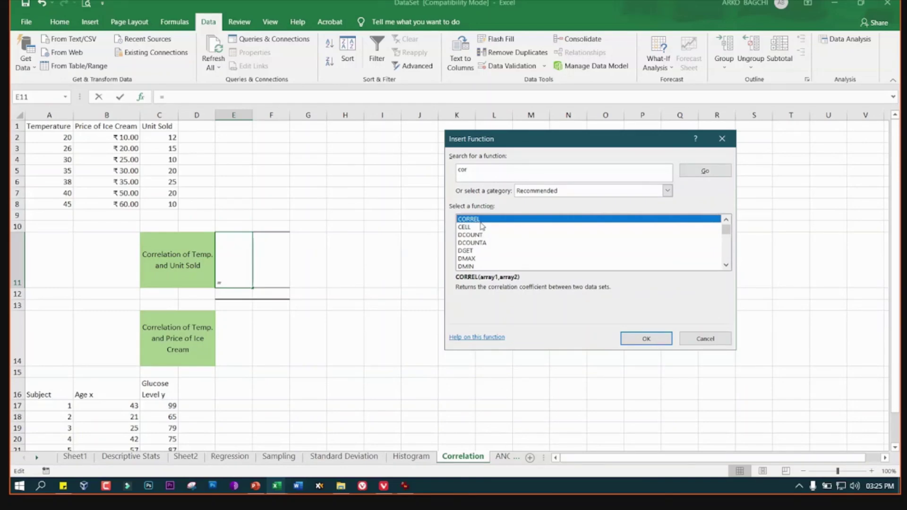
click(637, 337)
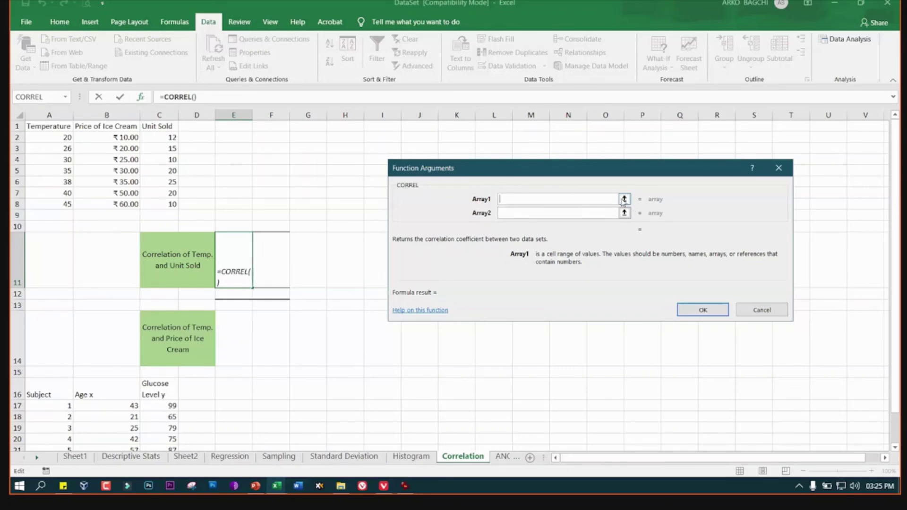
Set CORREL arrays to A2:A8 and C2:C8 in E11, giving 0.28597, then select E14
click(623, 199)
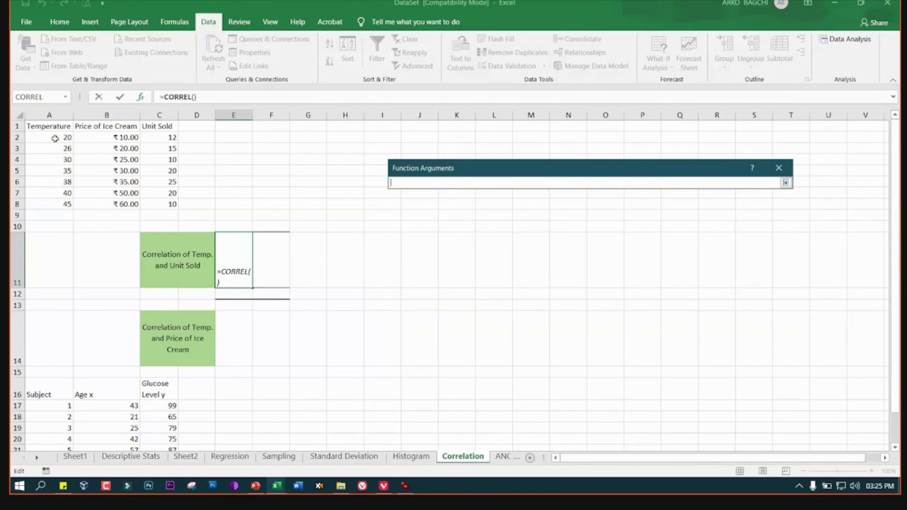
drag(55, 138, 52, 202)
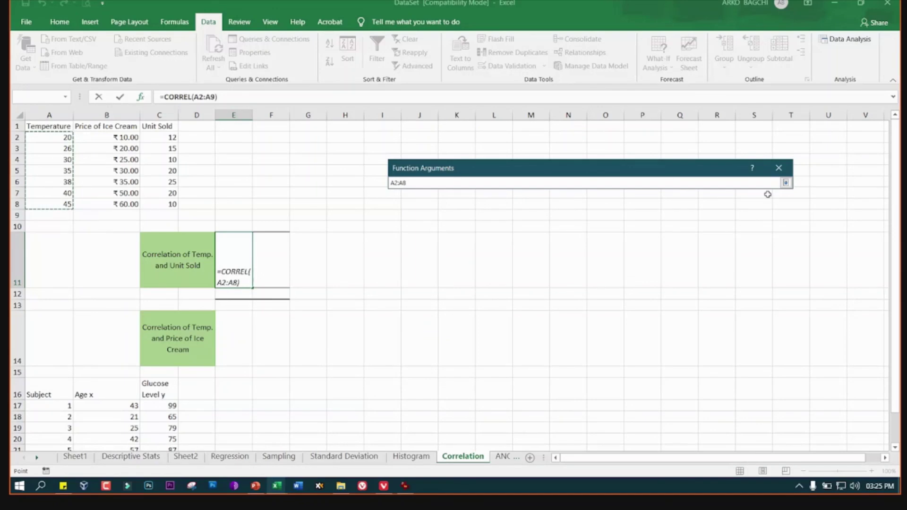
click(778, 168)
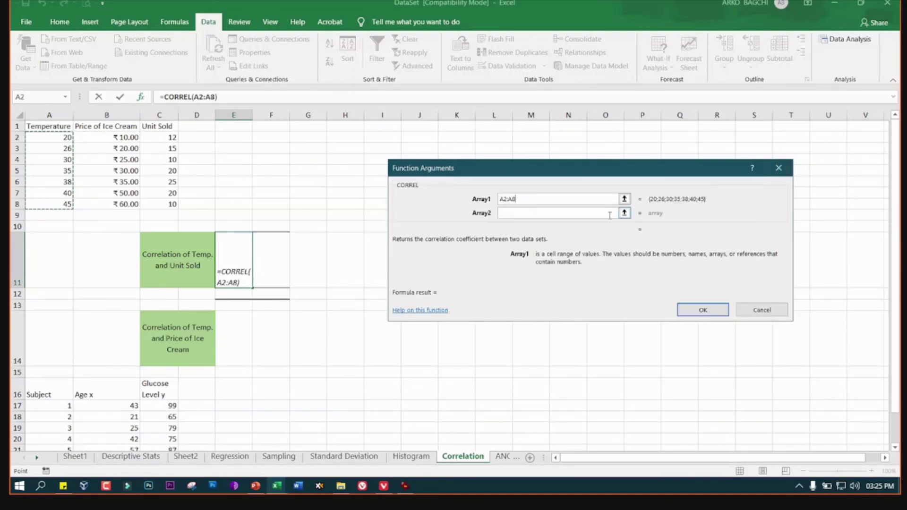
click(624, 213)
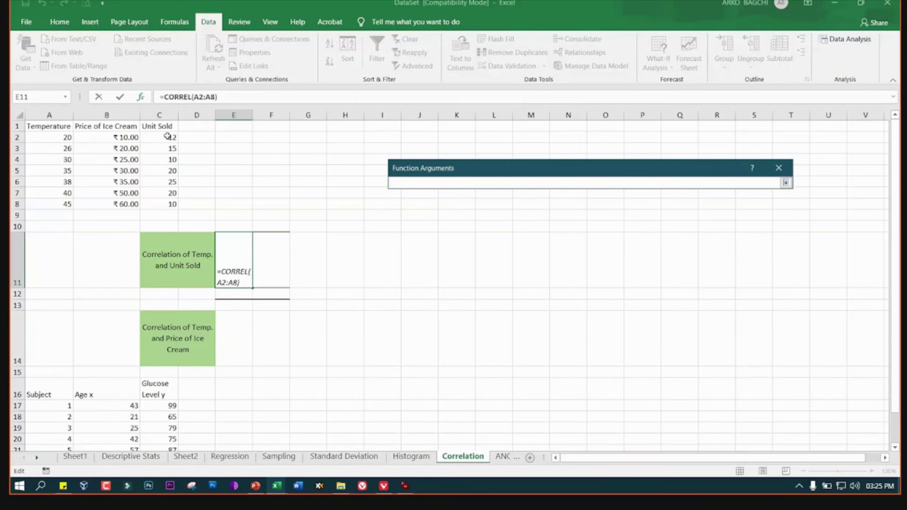
drag(168, 137, 171, 203)
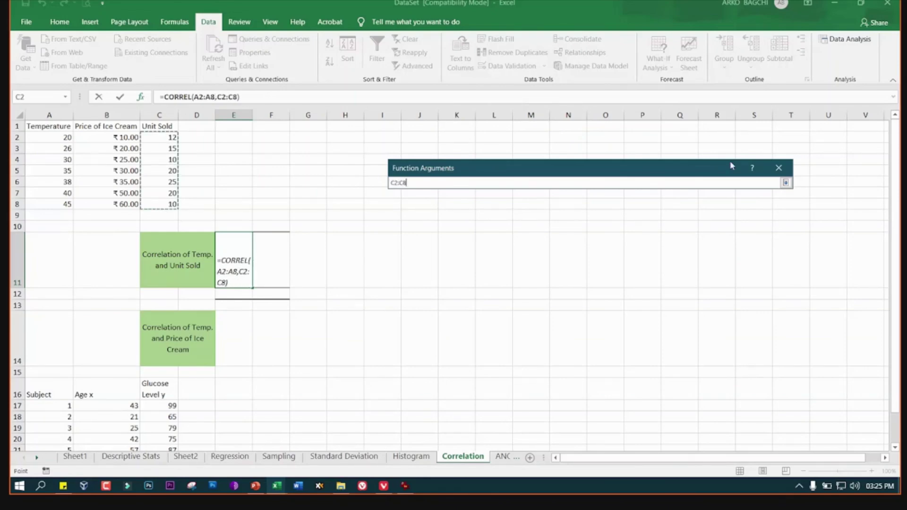
key(Return)
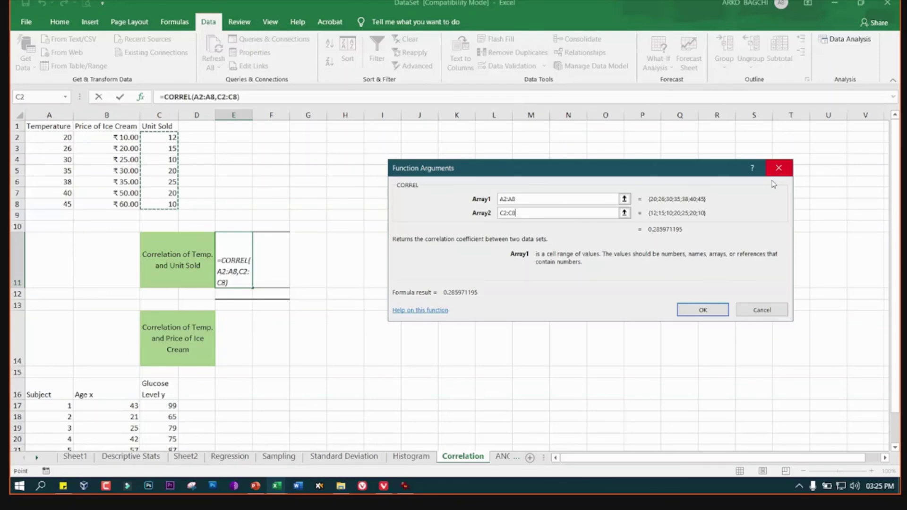
click(701, 311)
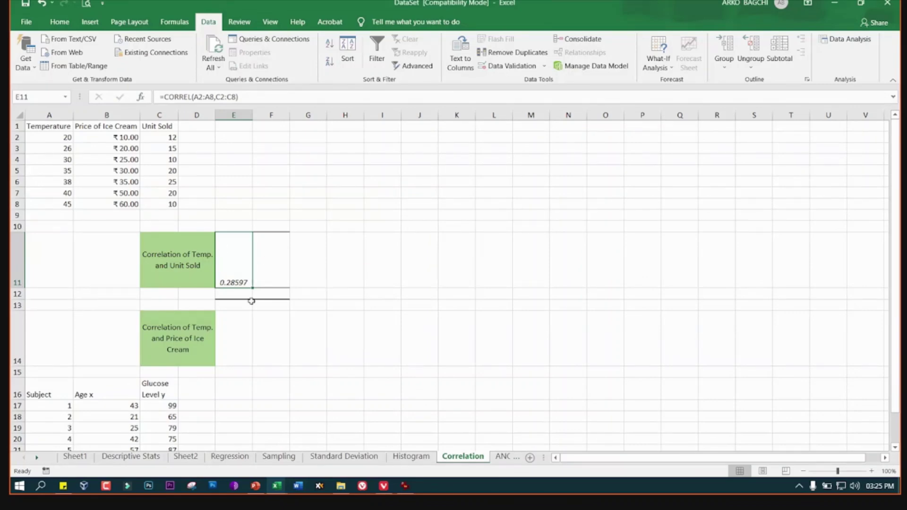
scroll(251, 301, down, 2)
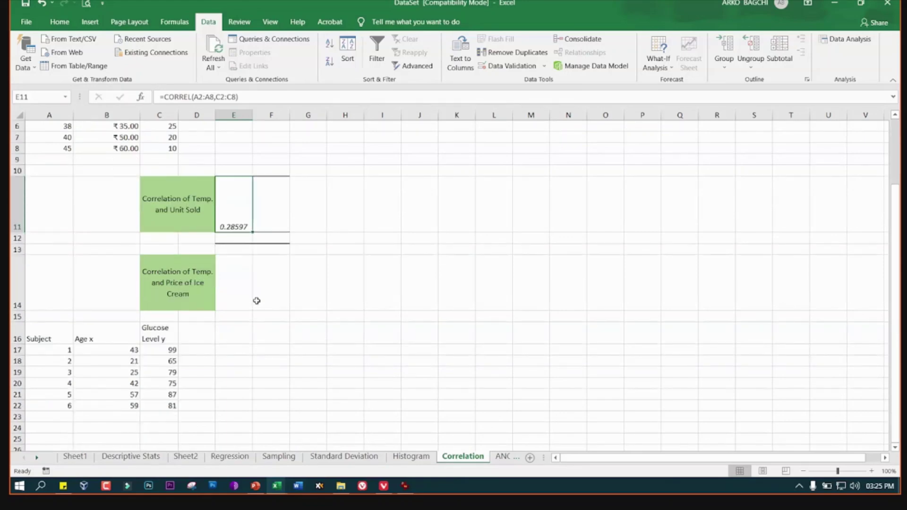
scroll(254, 301, up, 2)
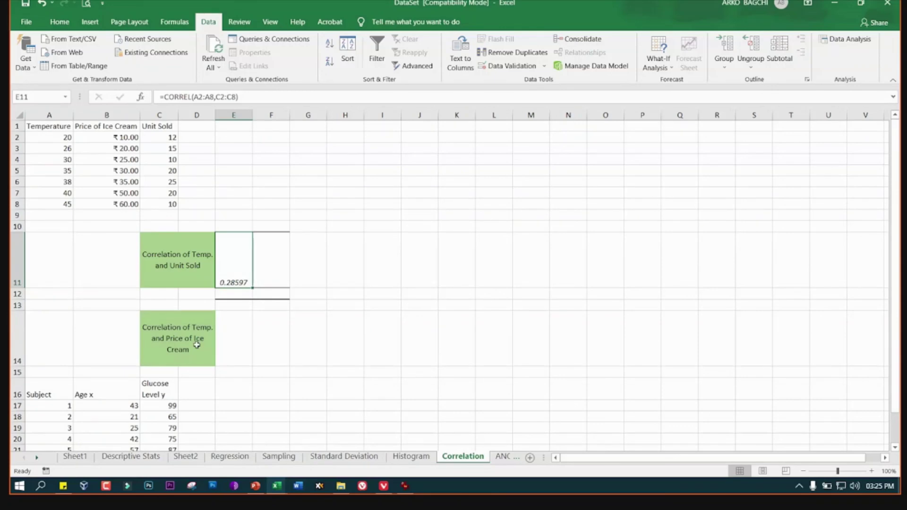
click(242, 336)
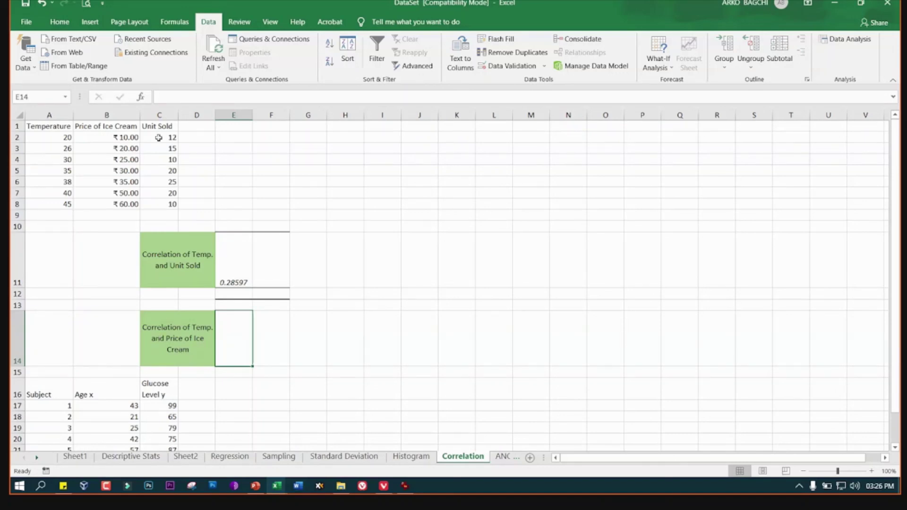
Enter =CORREL(A2:A8,B2:B8) in E14 from recent functions, returning 0.961493
click(140, 97)
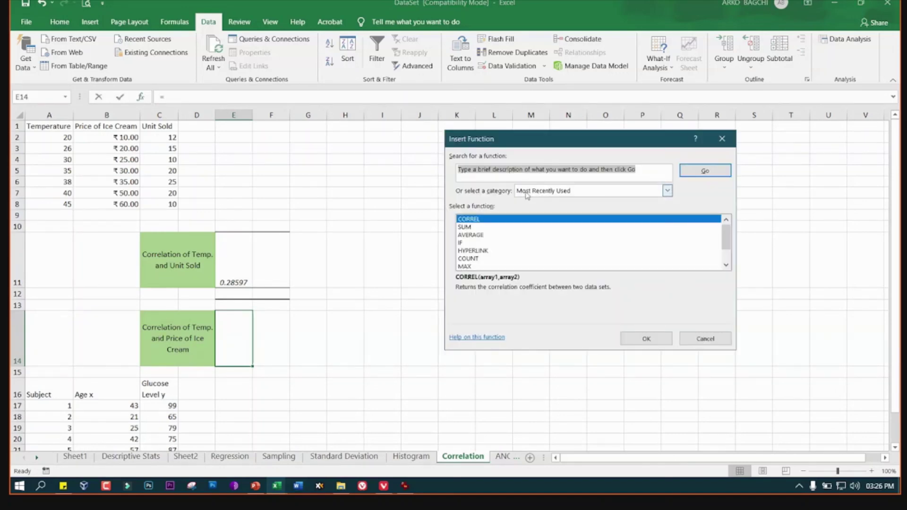
click(651, 337)
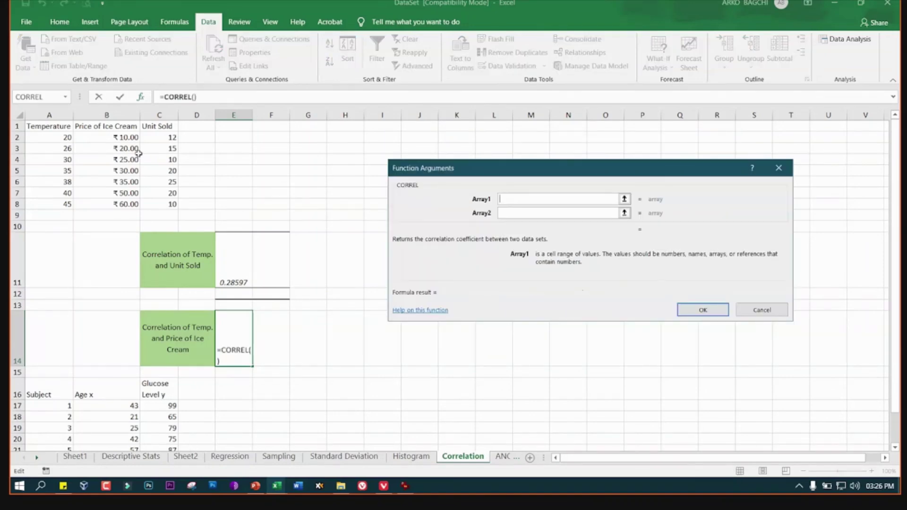
click(59, 136)
drag(60, 136, 61, 203)
key(Tab)
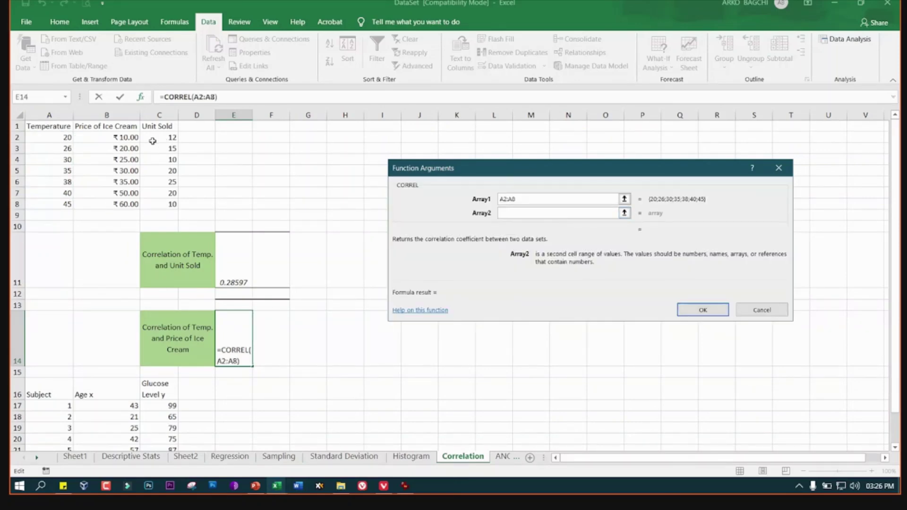
drag(121, 138, 117, 203)
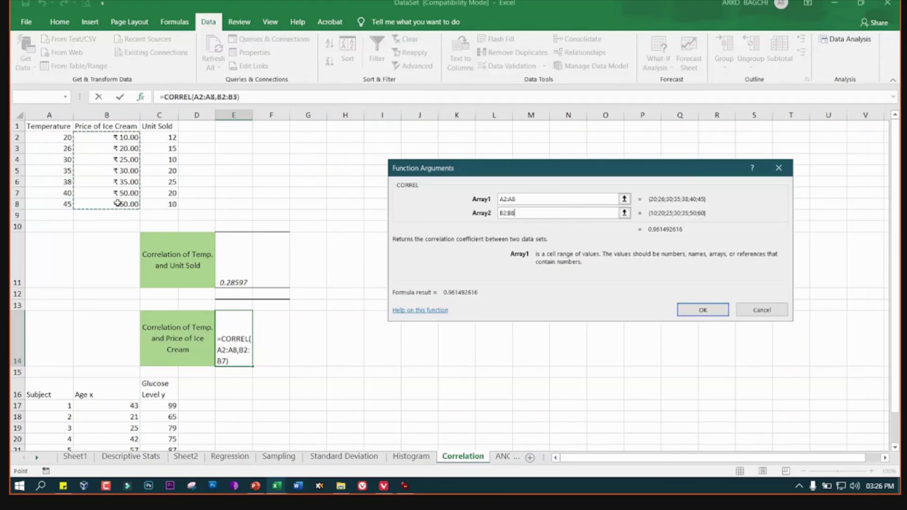
click(702, 309)
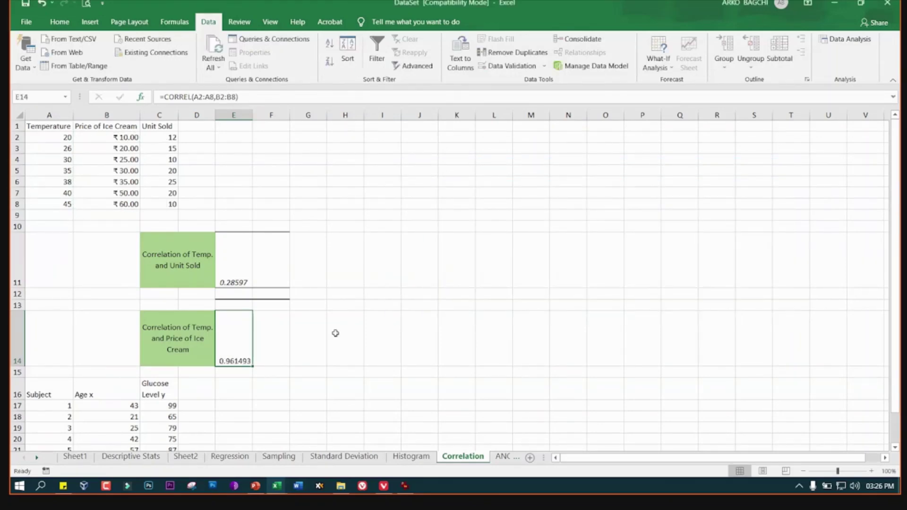
scroll(336, 333, down, 2)
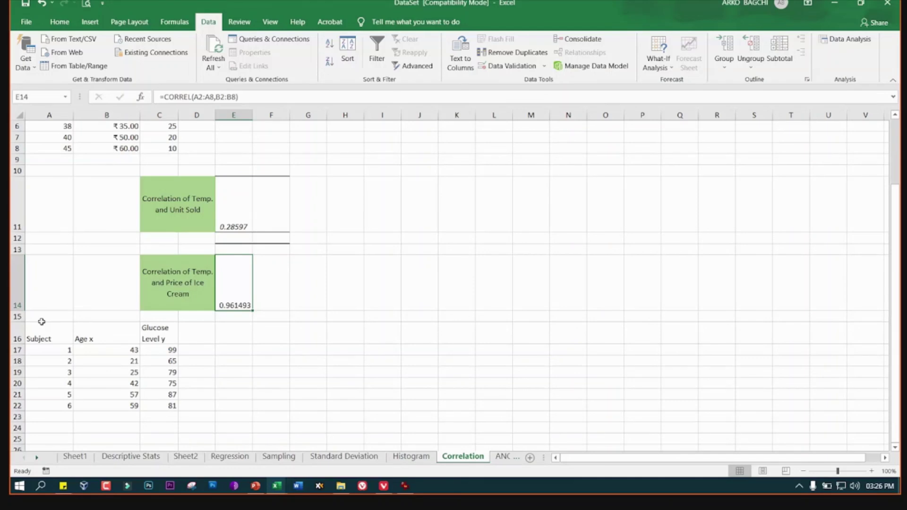
drag(42, 322, 182, 409)
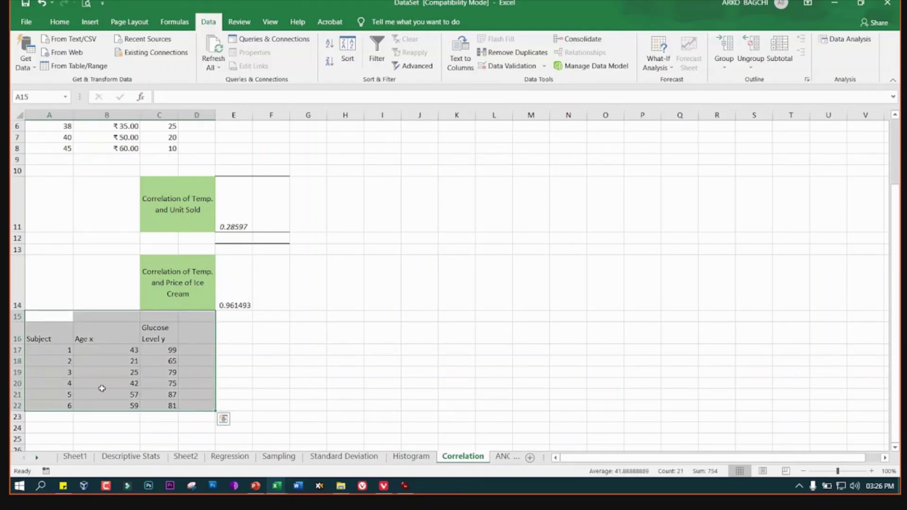
click(101, 339)
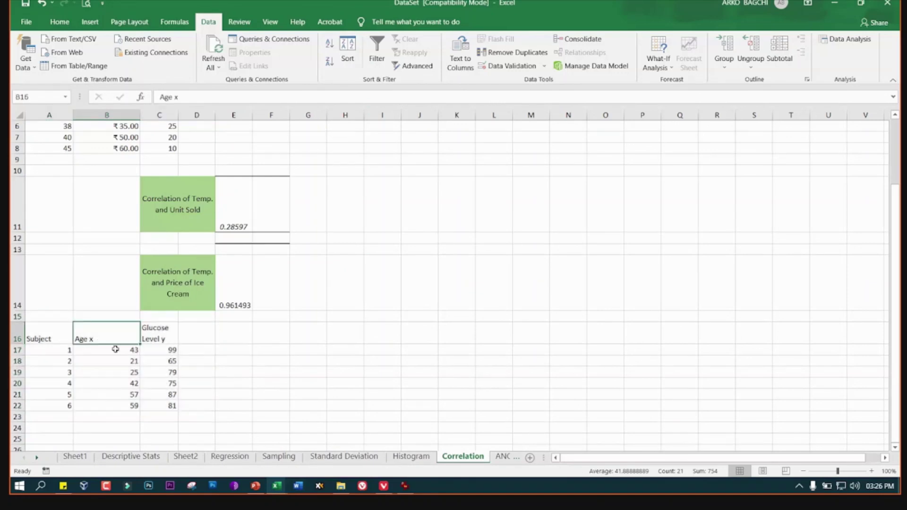
click(167, 339)
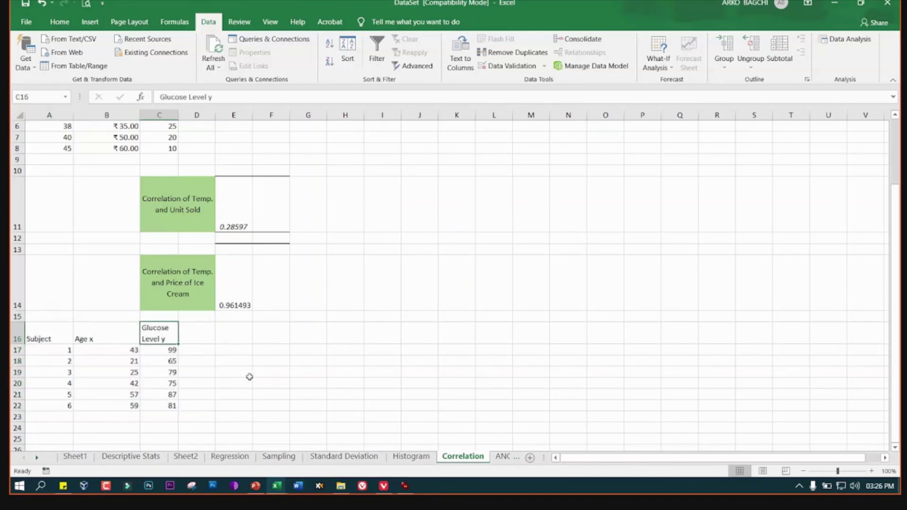
click(112, 348)
click(172, 350)
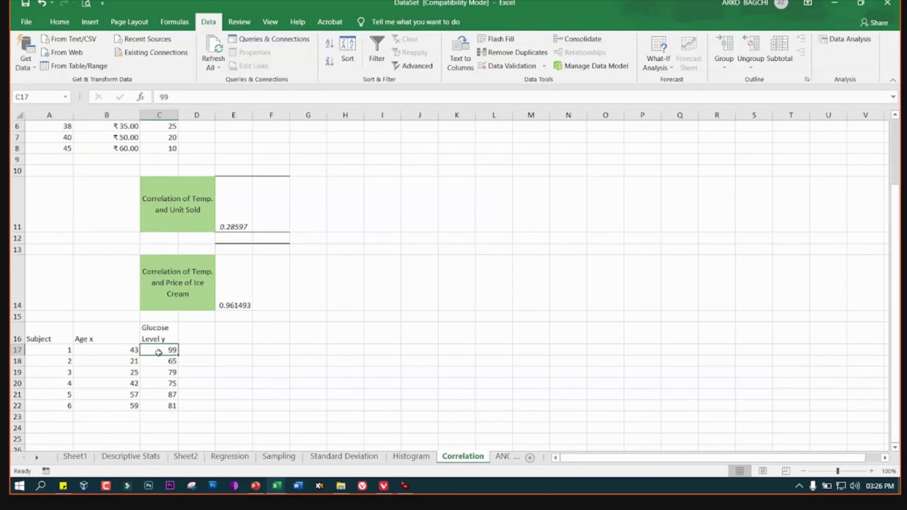
click(162, 349)
click(123, 361)
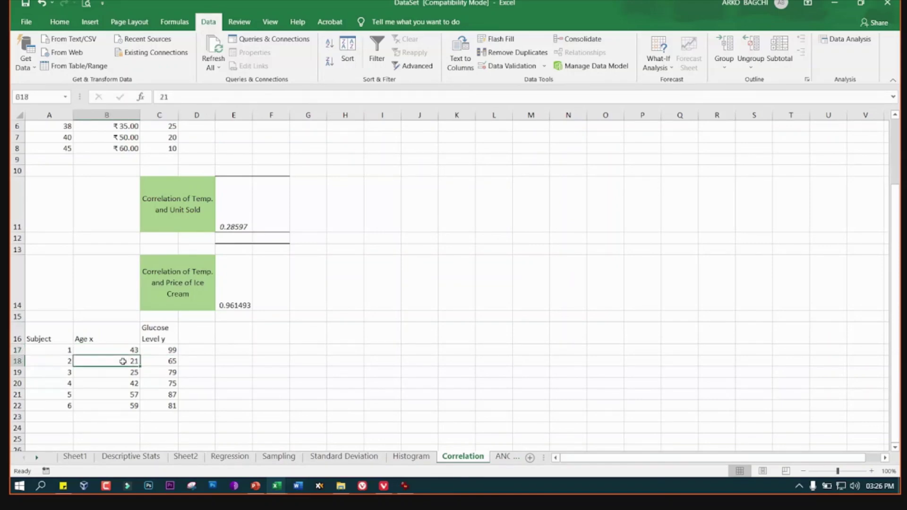
click(166, 361)
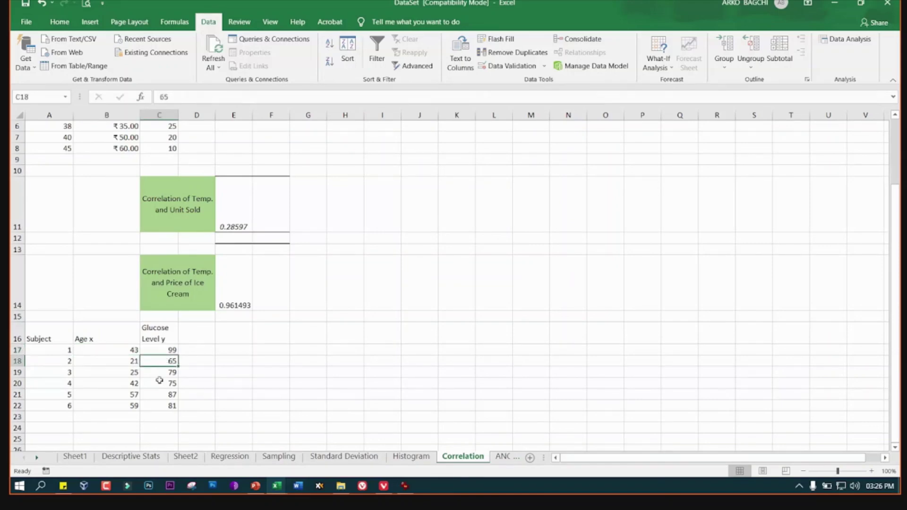
click(121, 405)
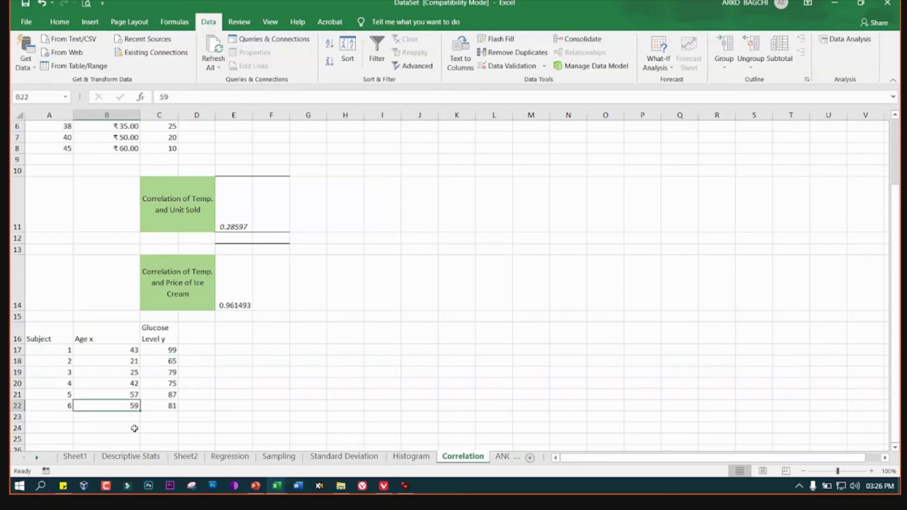
click(170, 407)
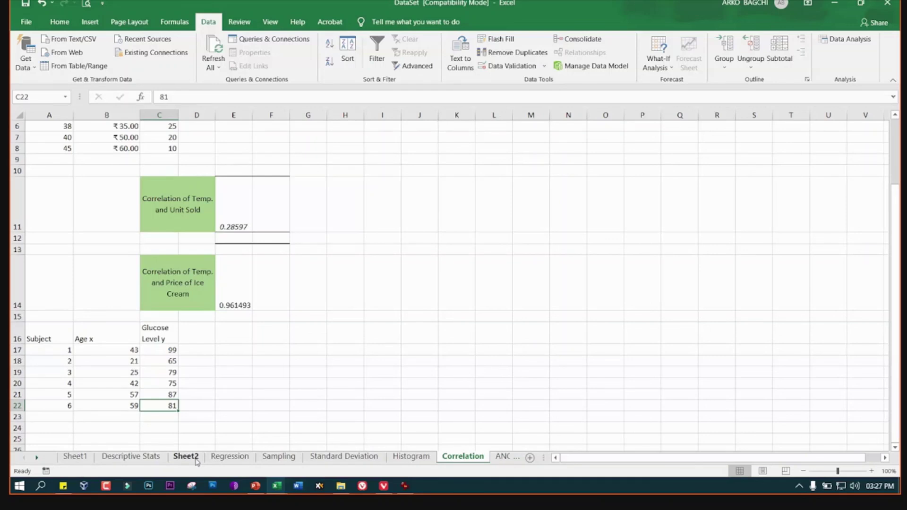
click(232, 198)
click(235, 274)
click(238, 223)
click(236, 288)
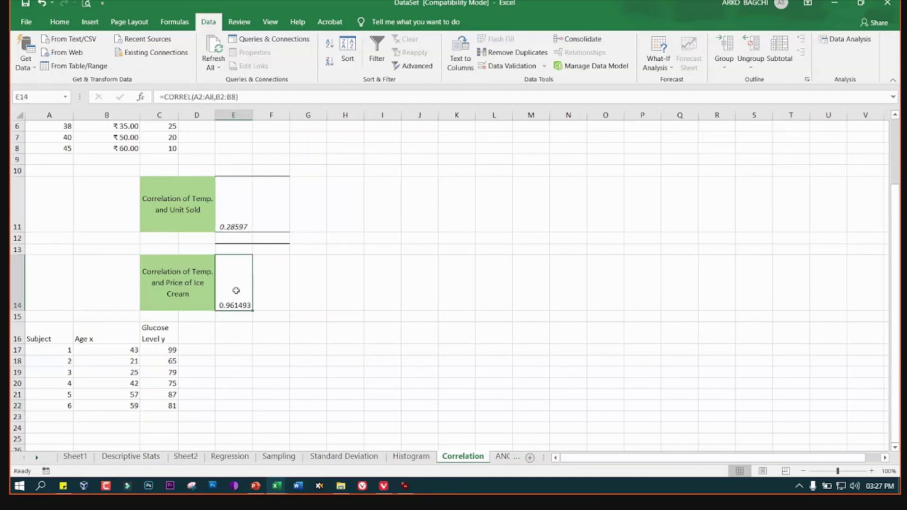
click(234, 212)
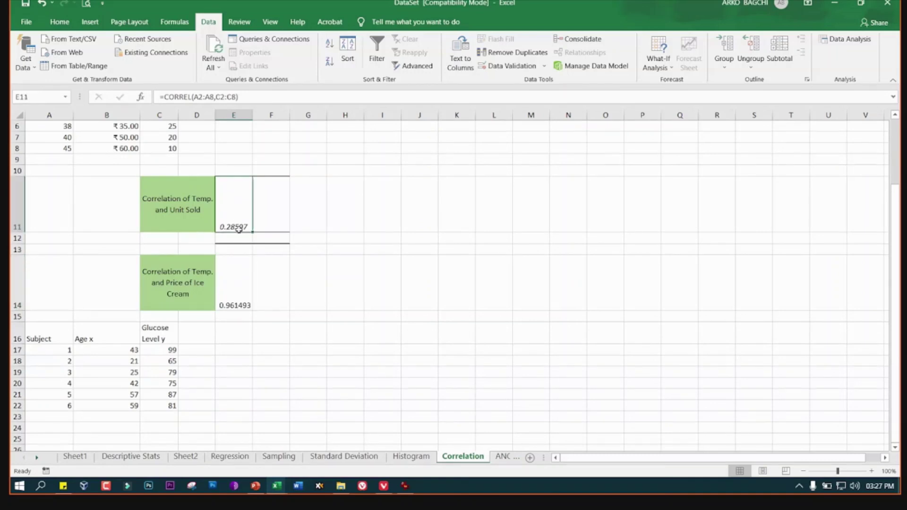
click(251, 295)
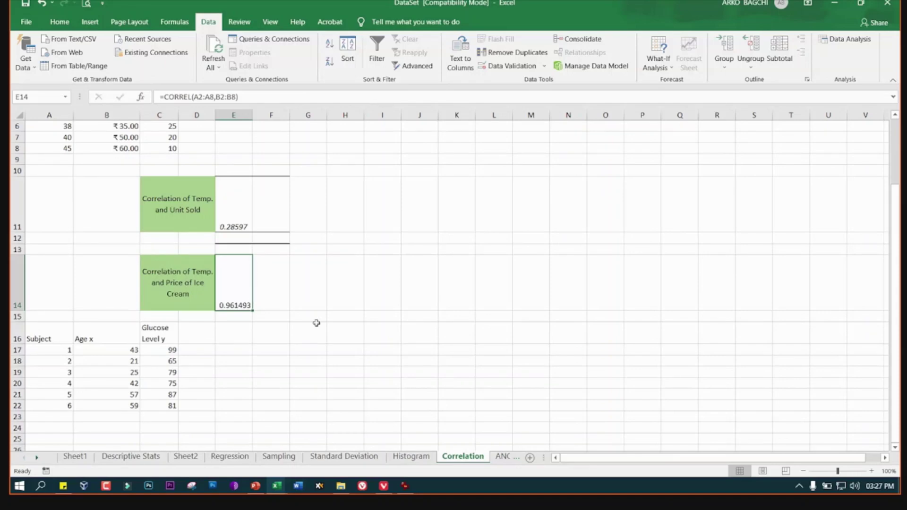
scroll(340, 322, down, 1)
scroll(269, 296, down, 2)
scroll(196, 329, up, 2)
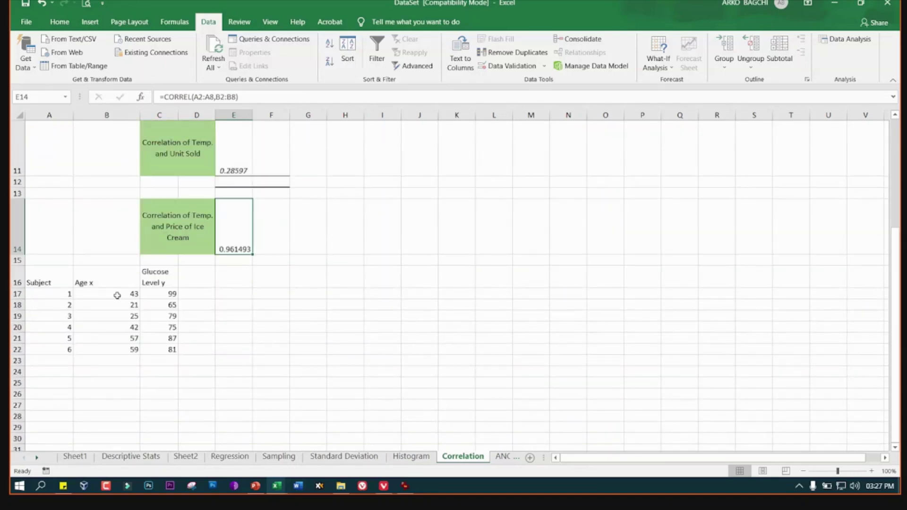
click(91, 282)
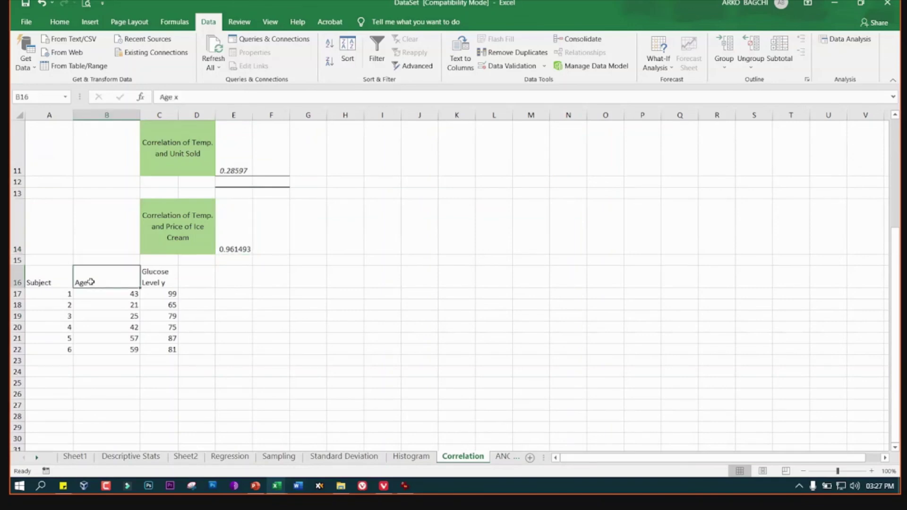
click(158, 281)
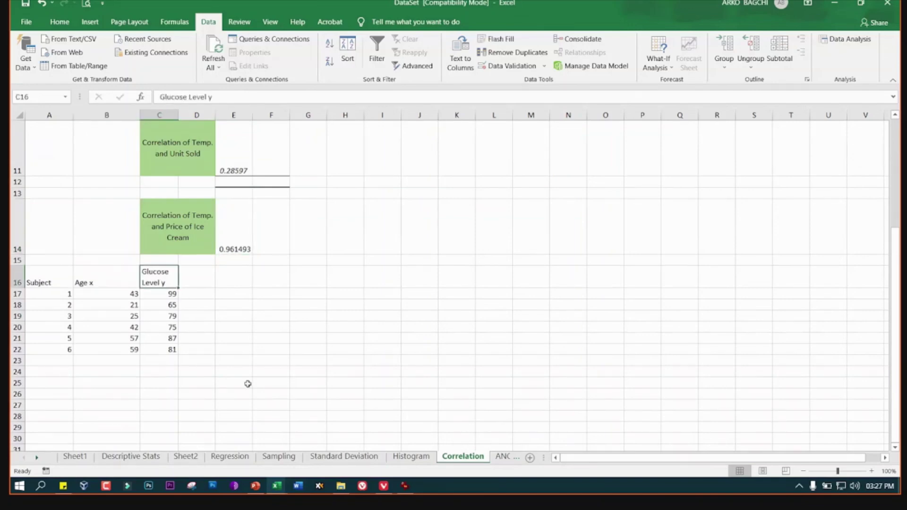
click(233, 361)
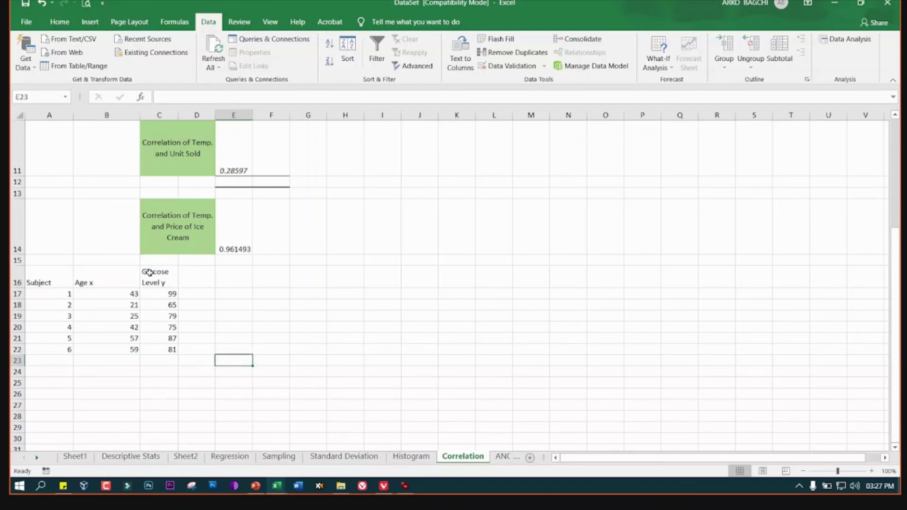
Enter =CORREL(B17:B22,C17:C22) in E23 (0.529809), then switch to the Sampling sheet
click(141, 98)
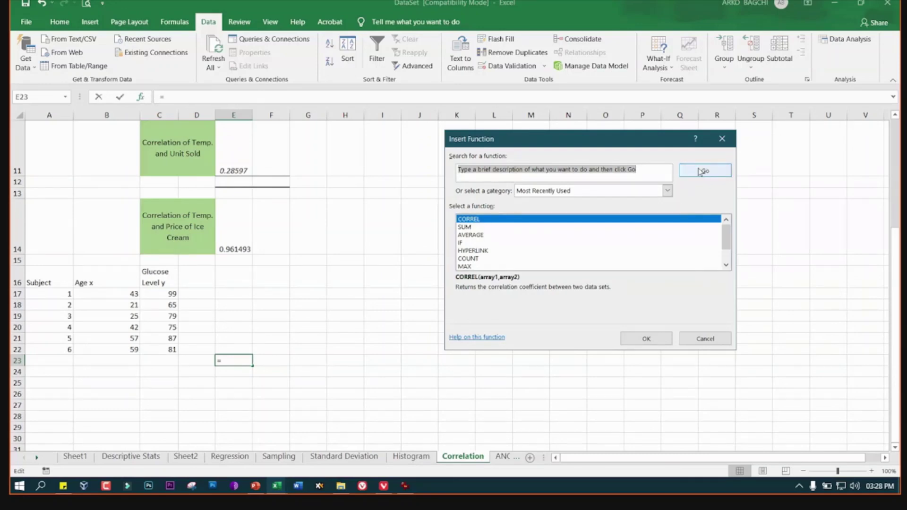
click(471, 221)
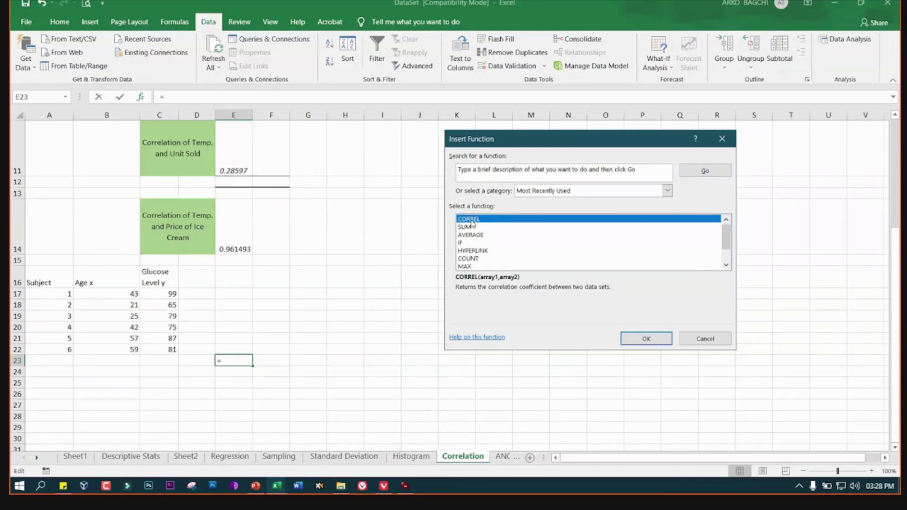
double_click(471, 220)
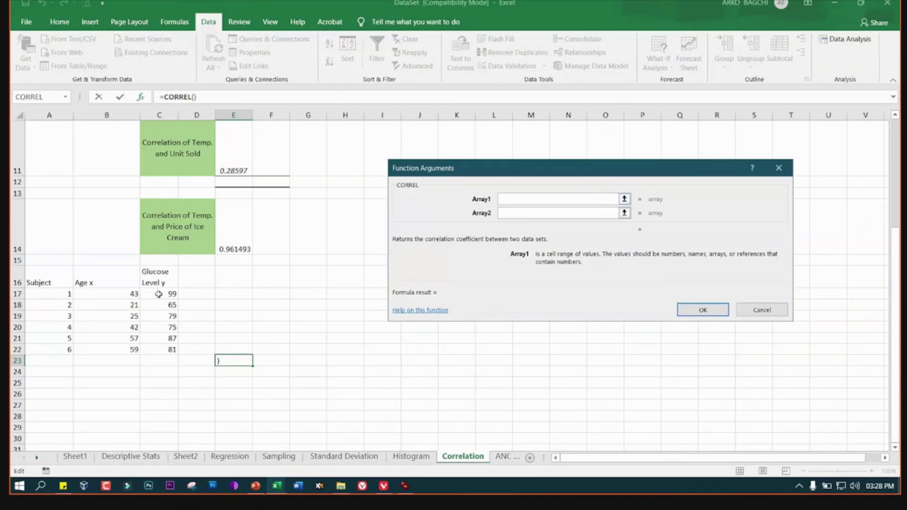
drag(125, 294, 125, 345)
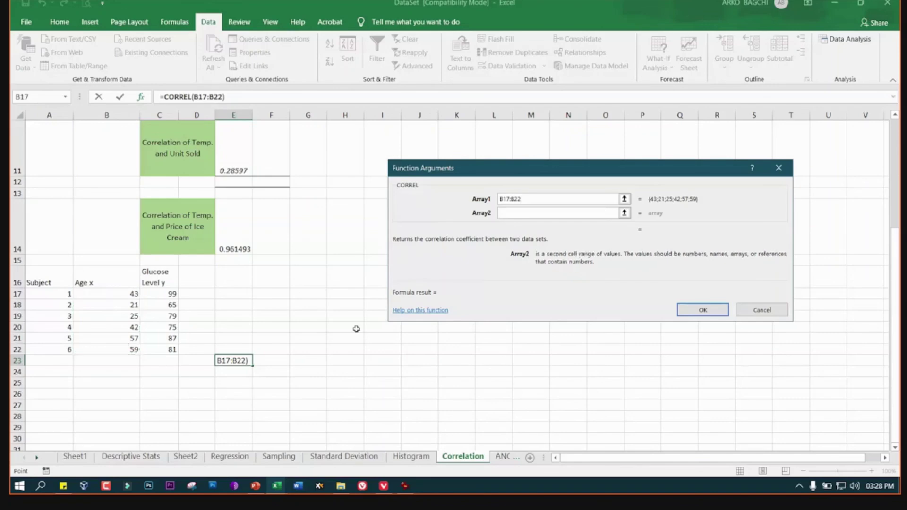
drag(165, 292, 161, 348)
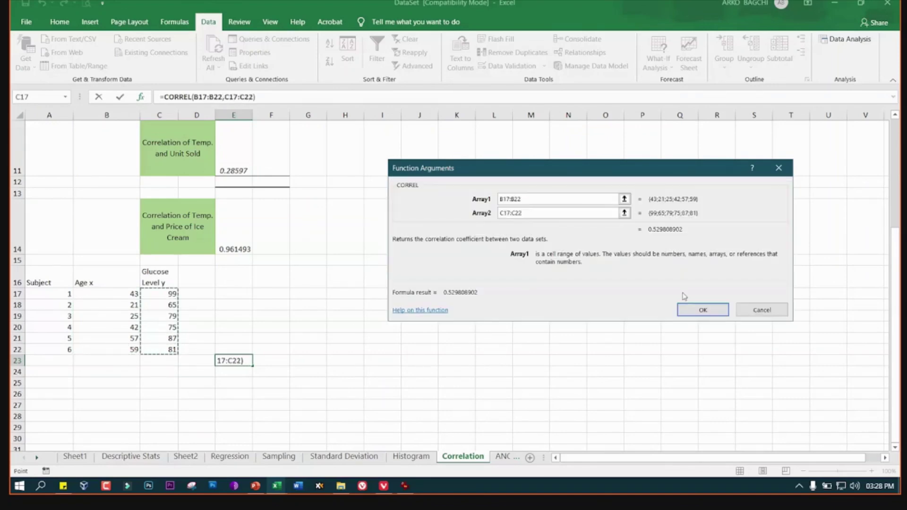
click(702, 308)
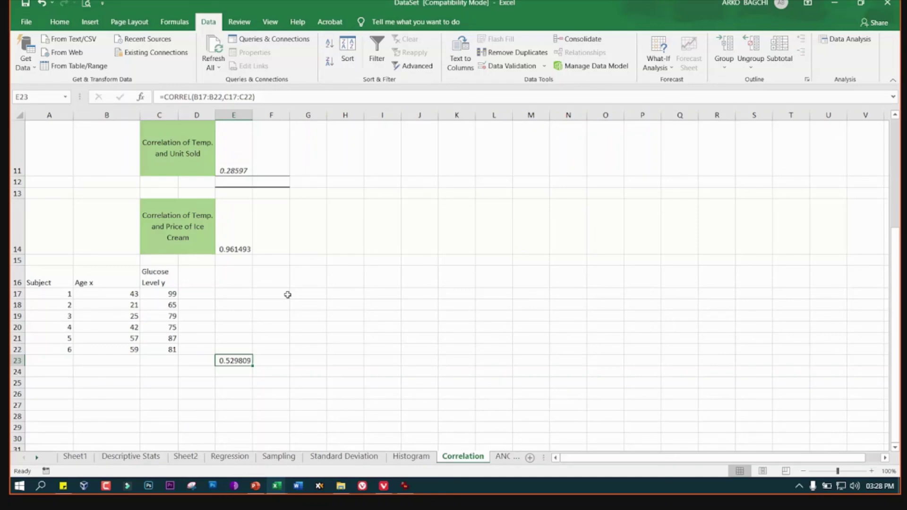
scroll(287, 295, up, 4)
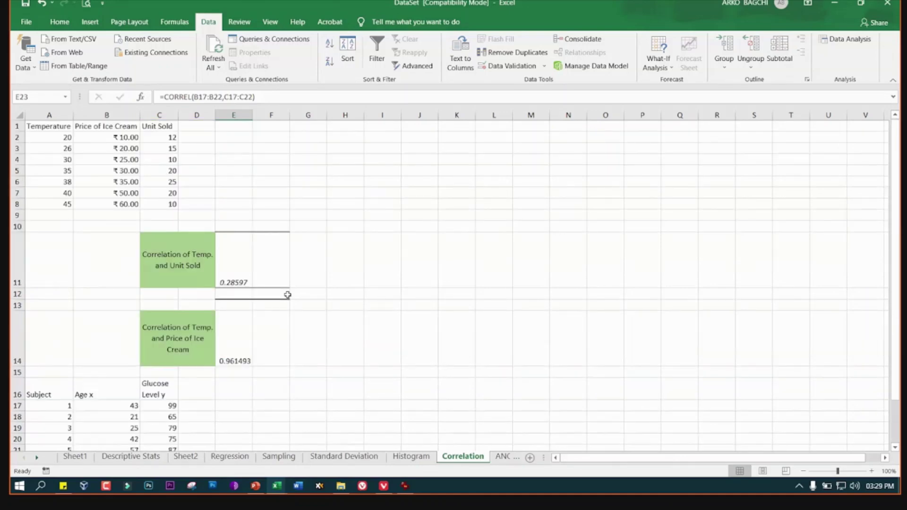
click(279, 456)
Auto-fit columns B and A to show Price of Ice Cream and Temperature in full
click(327, 295)
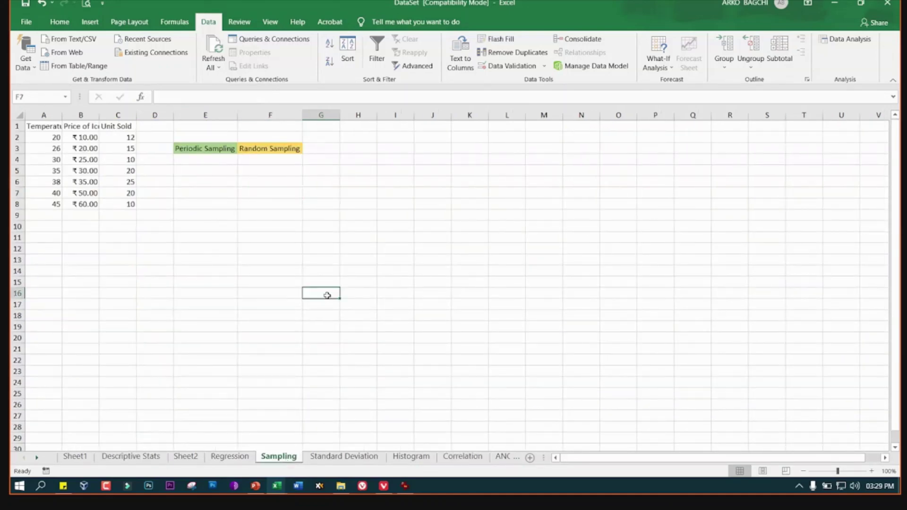
double_click(99, 114)
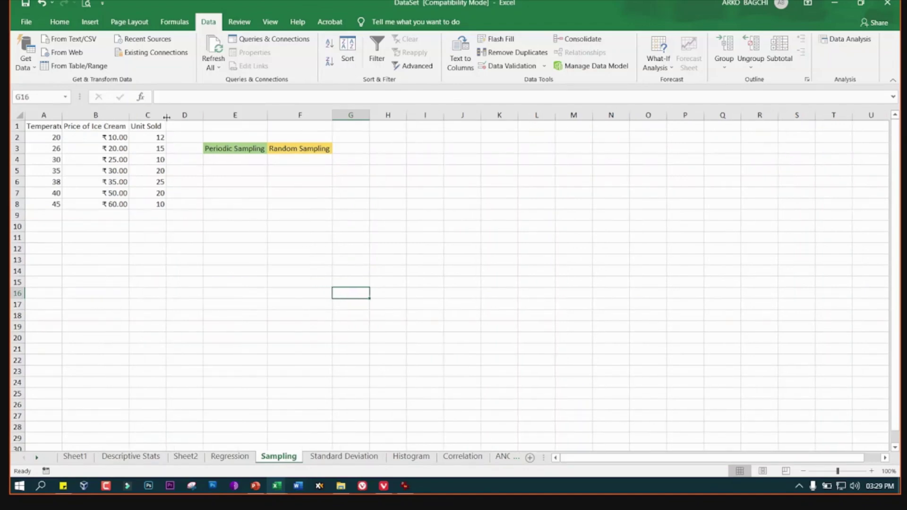
double_click(167, 115)
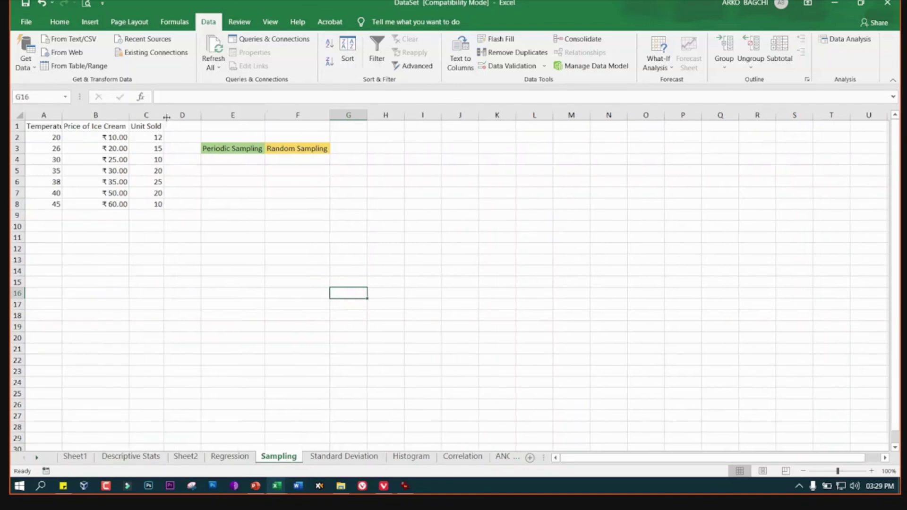
double_click(62, 115)
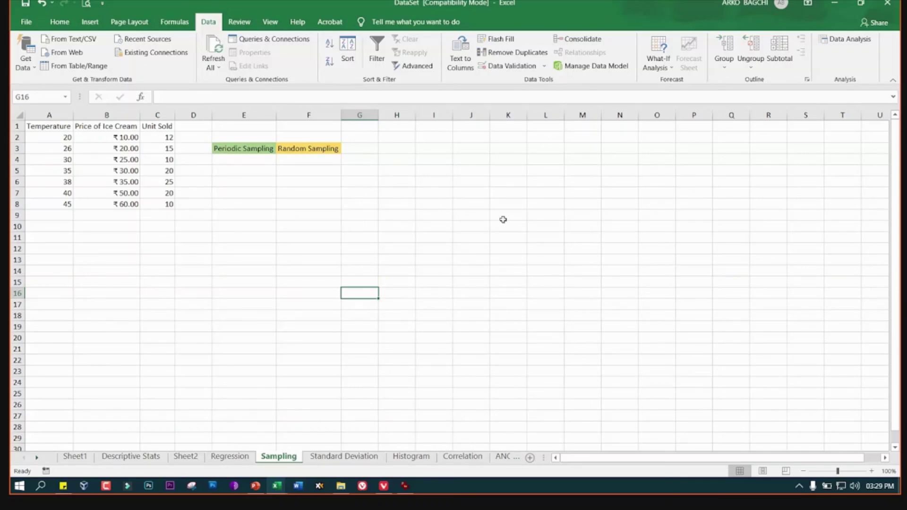
click(384, 486)
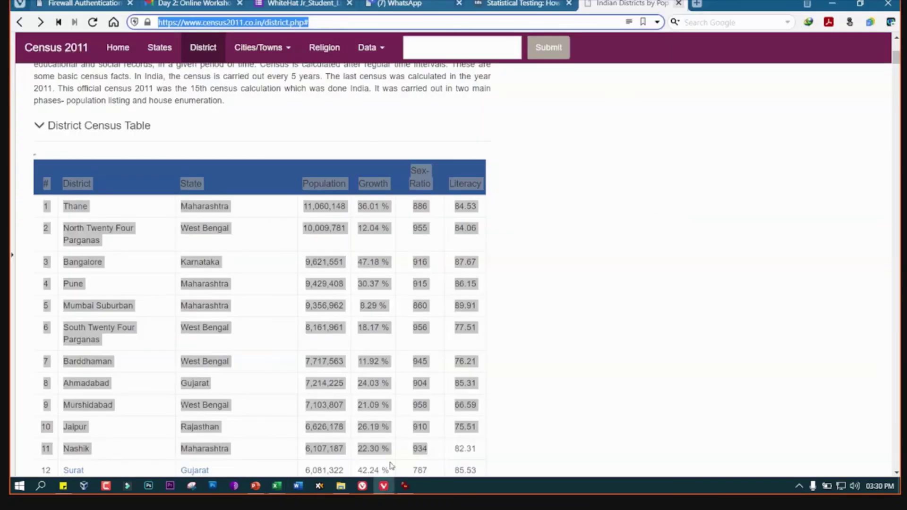
click(382, 487)
mouse_move(341, 485)
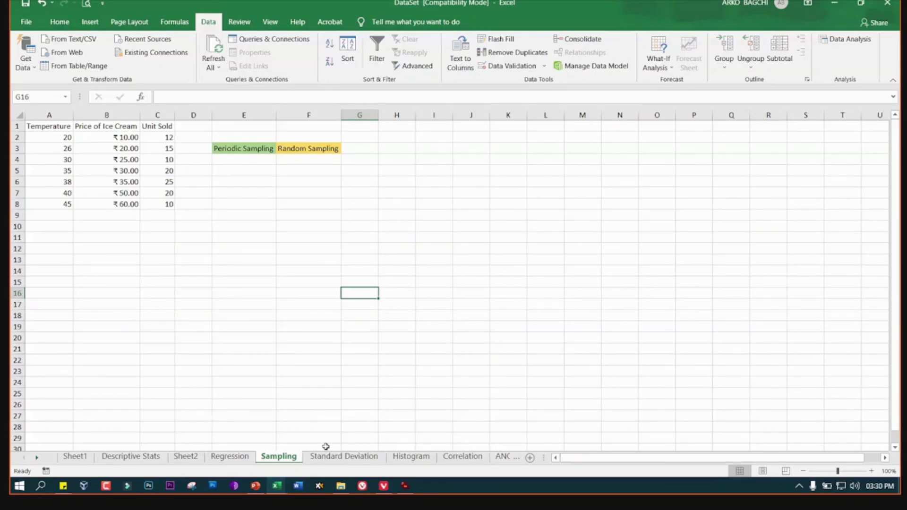
Return to the Correlation sheet and open Data Analysis
click(476, 463)
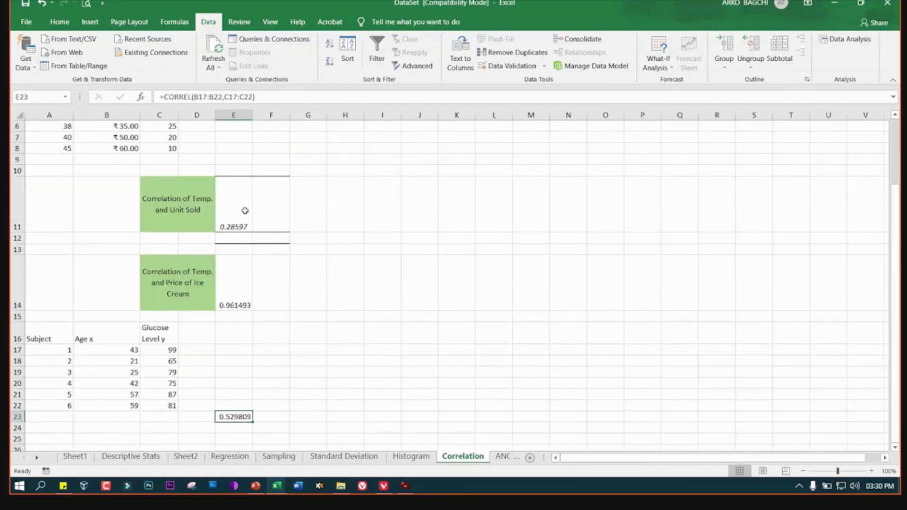
scroll(240, 304, up, 2)
scroll(240, 304, down, 2)
scroll(248, 336, down, 1)
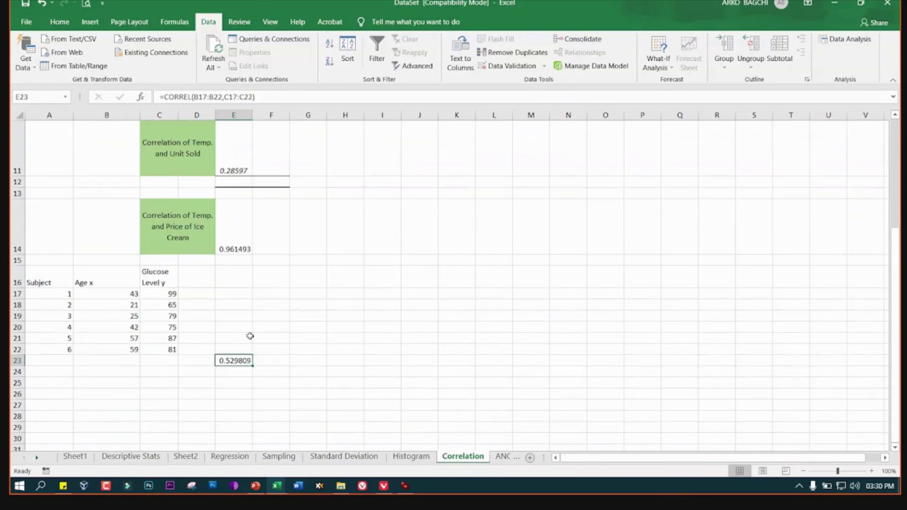
scroll(245, 257, up, 1)
scroll(242, 274, up, 2)
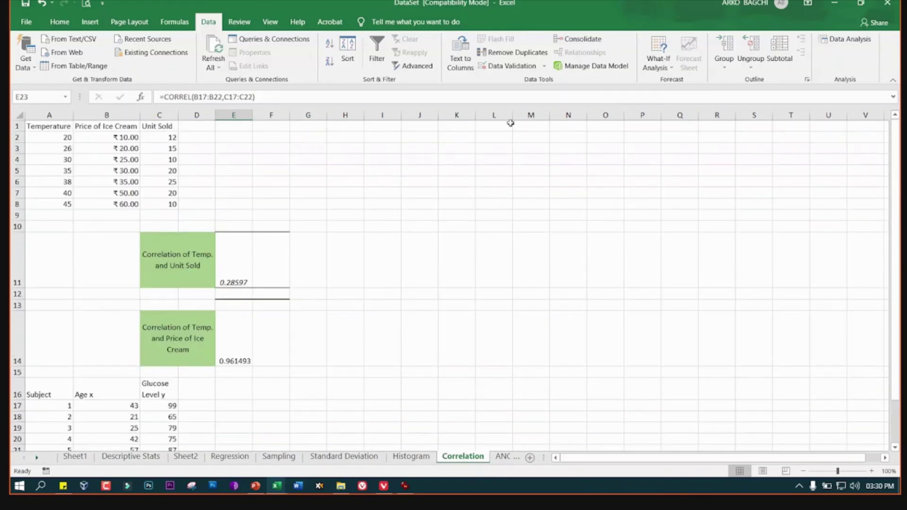
click(834, 41)
Recheck the E11 and E14 formulas and C14 label, then reopen Data Analysis from an empty cell
click(312, 261)
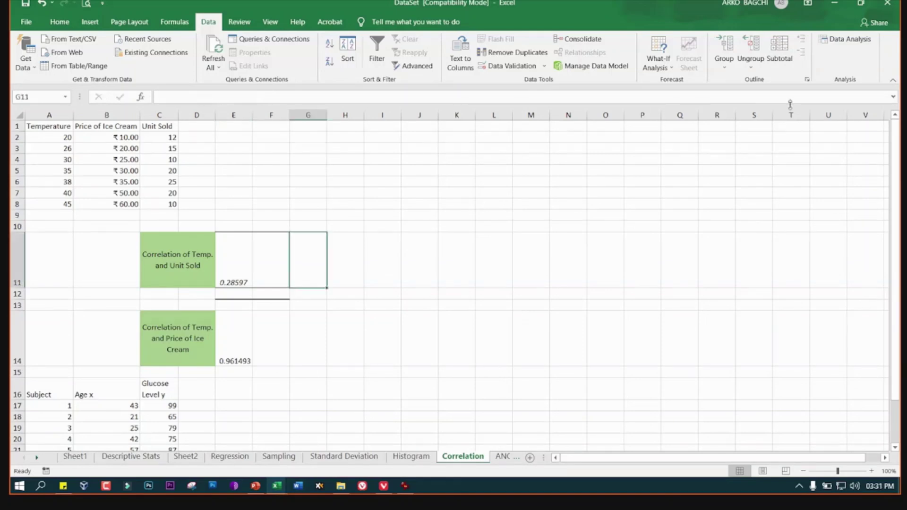
click(247, 263)
click(232, 346)
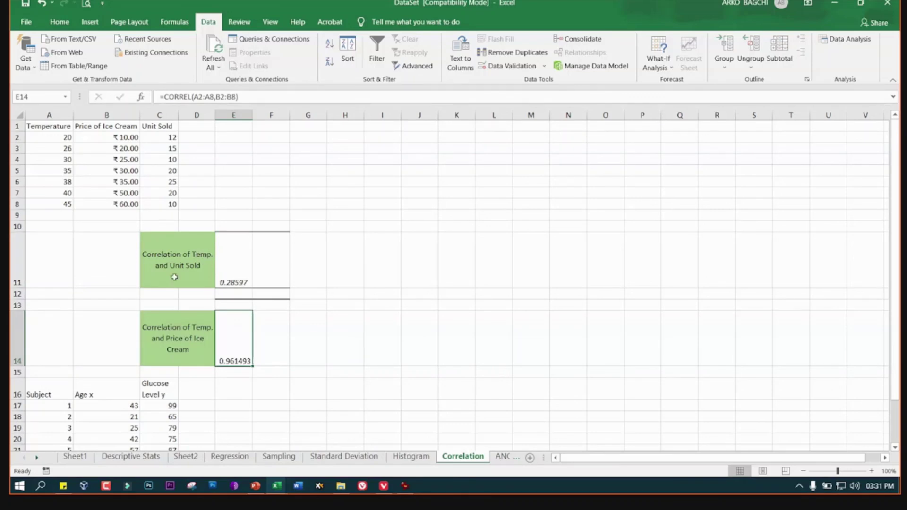
click(191, 341)
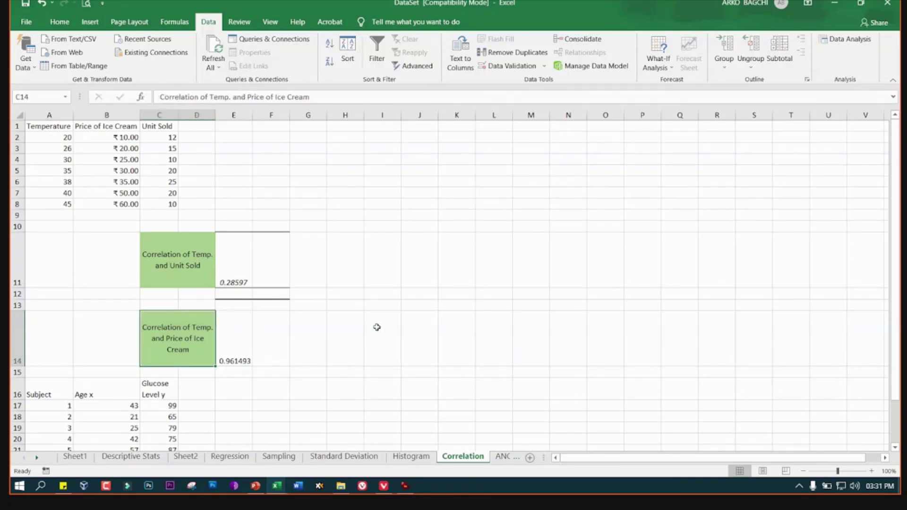
click(308, 253)
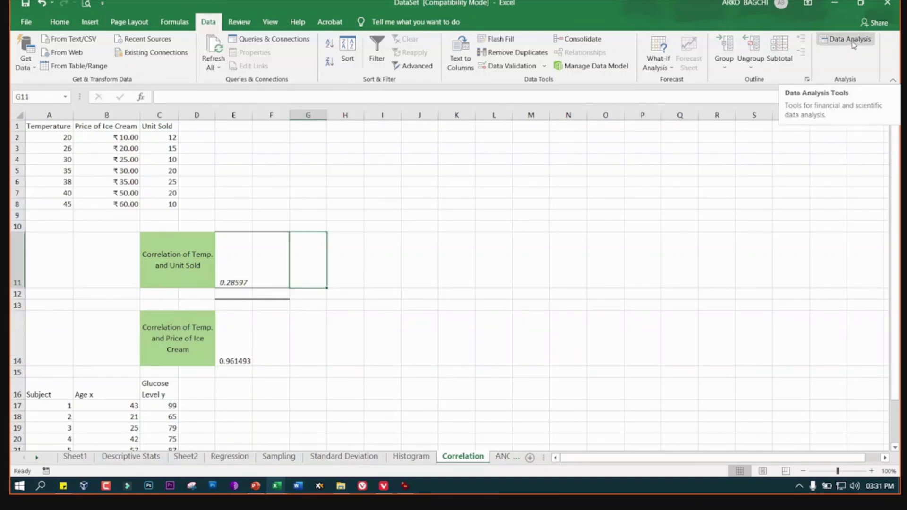
click(850, 39)
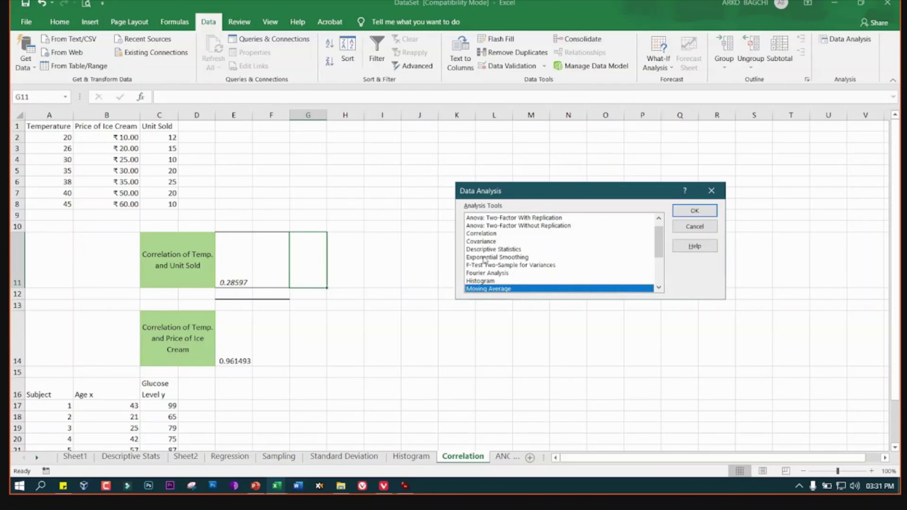
Run Correlation on A2:C8 with labels in first row, output to K11
click(486, 234)
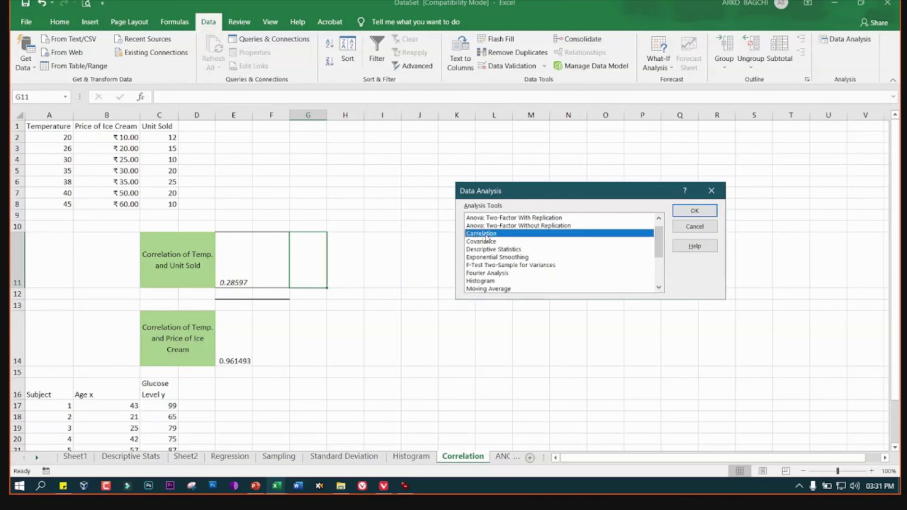
click(692, 210)
drag(577, 182, 682, 202)
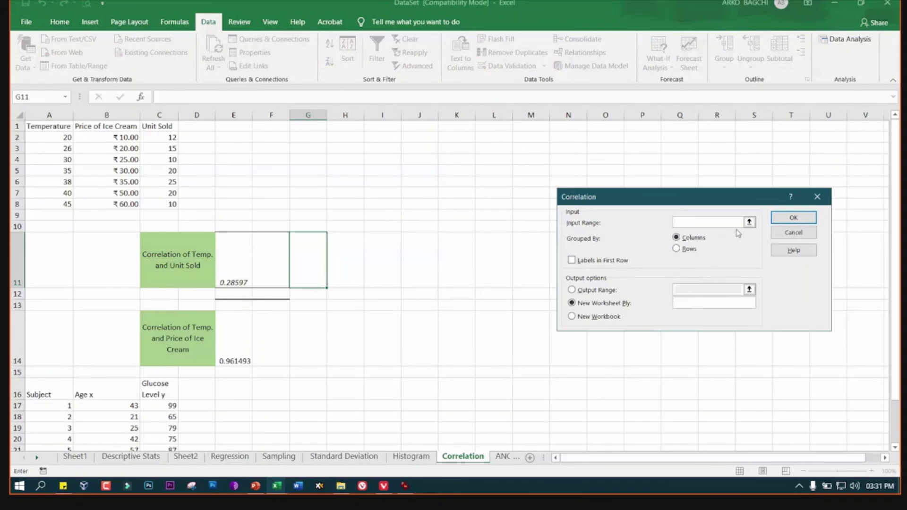
click(44, 137)
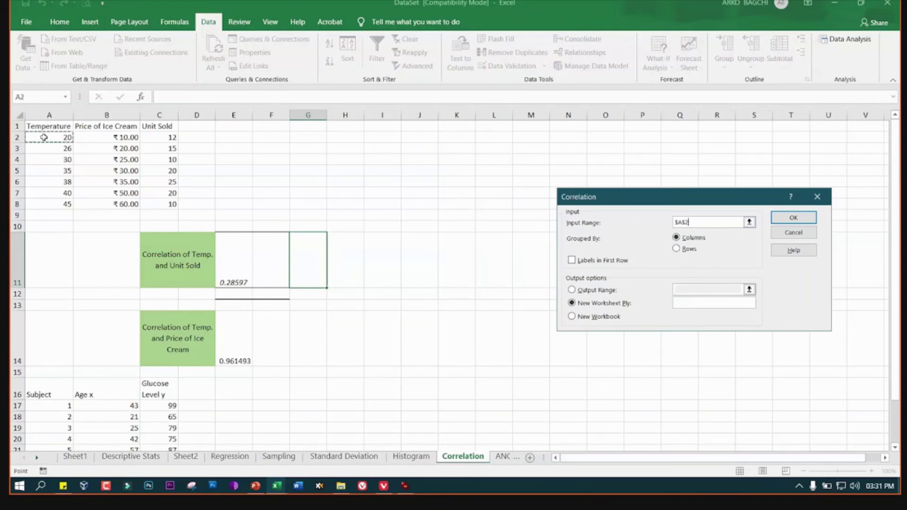
drag(43, 137, 161, 201)
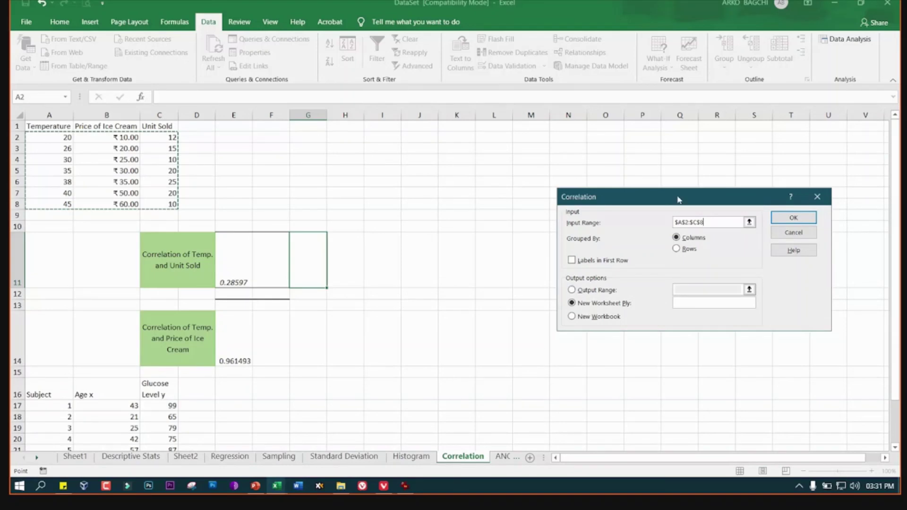
drag(680, 199, 717, 179)
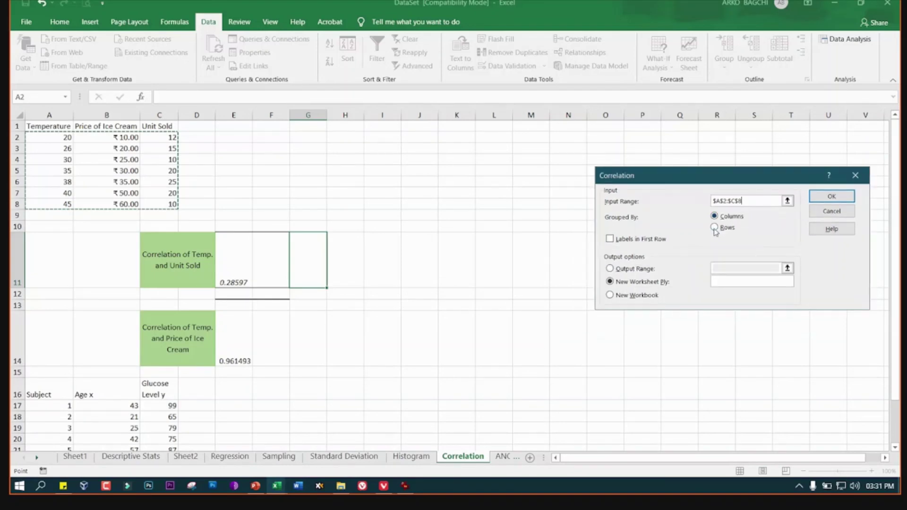
click(610, 238)
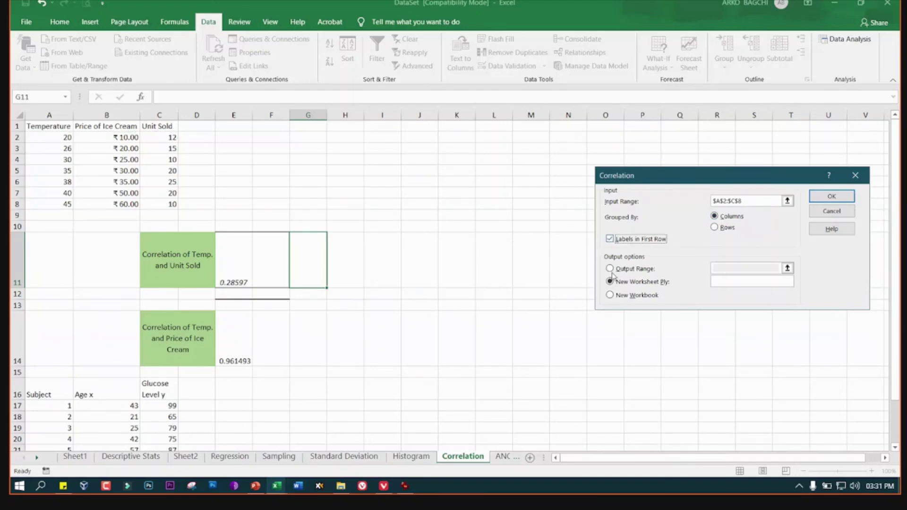
click(610, 269)
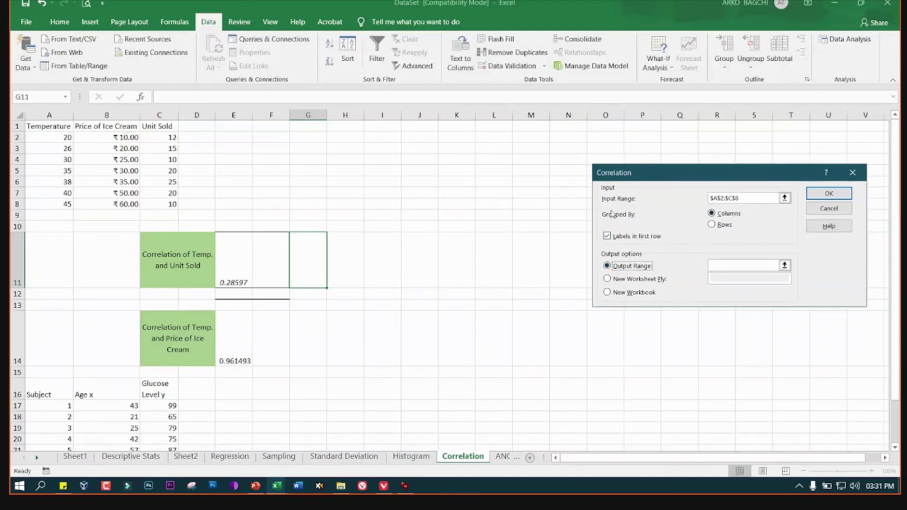
click(461, 253)
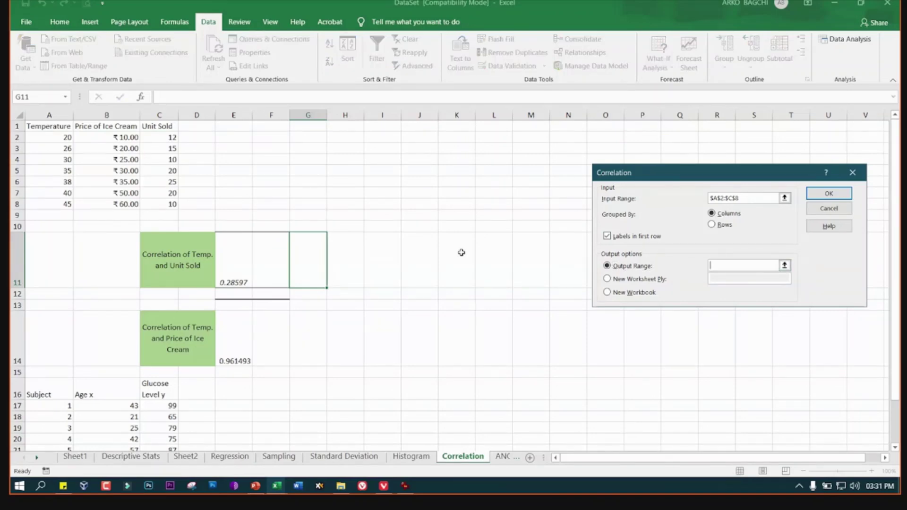
click(462, 252)
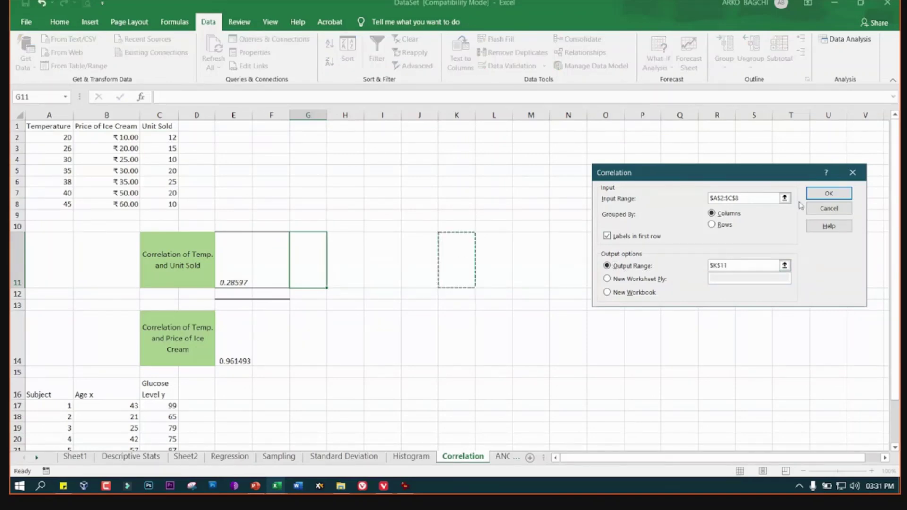
click(815, 198)
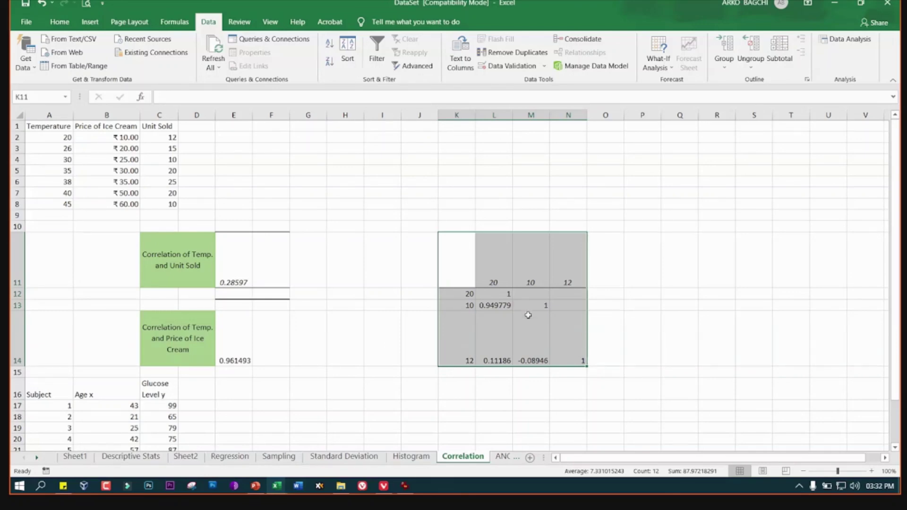
Recheck the CORREL formulas in E11 and E14, then delete the K11:N14 matrix
click(228, 273)
click(235, 333)
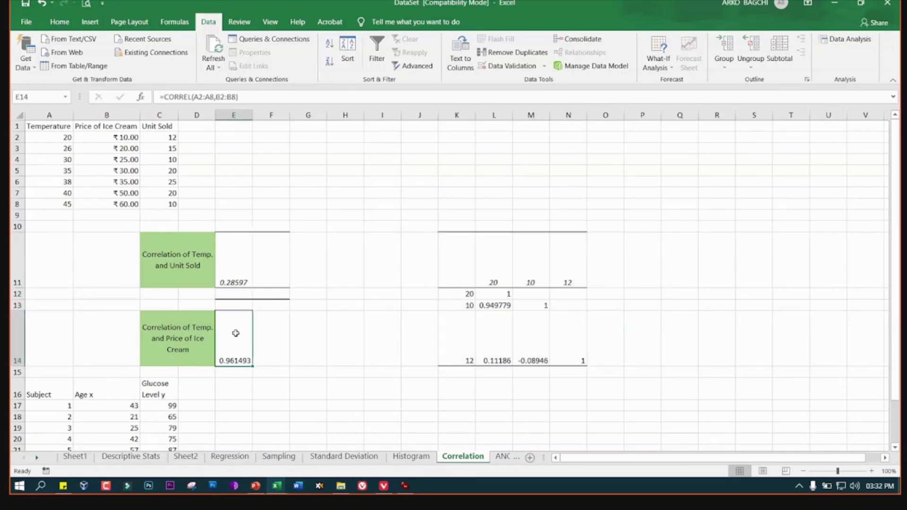
click(240, 280)
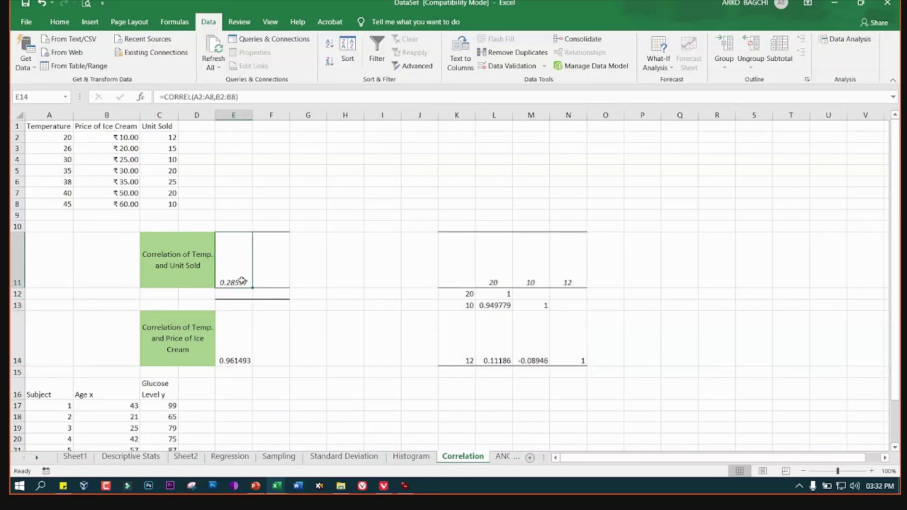
click(241, 341)
click(246, 264)
drag(443, 236, 575, 360)
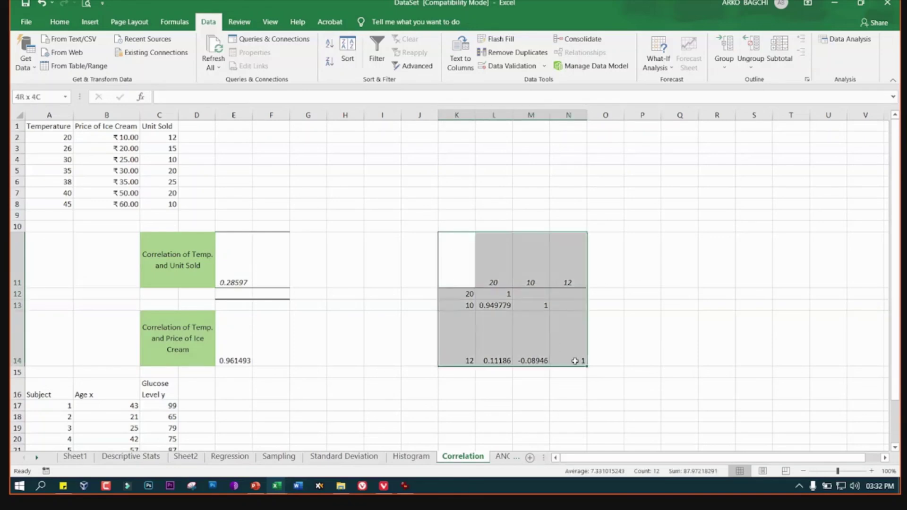
key(Delete)
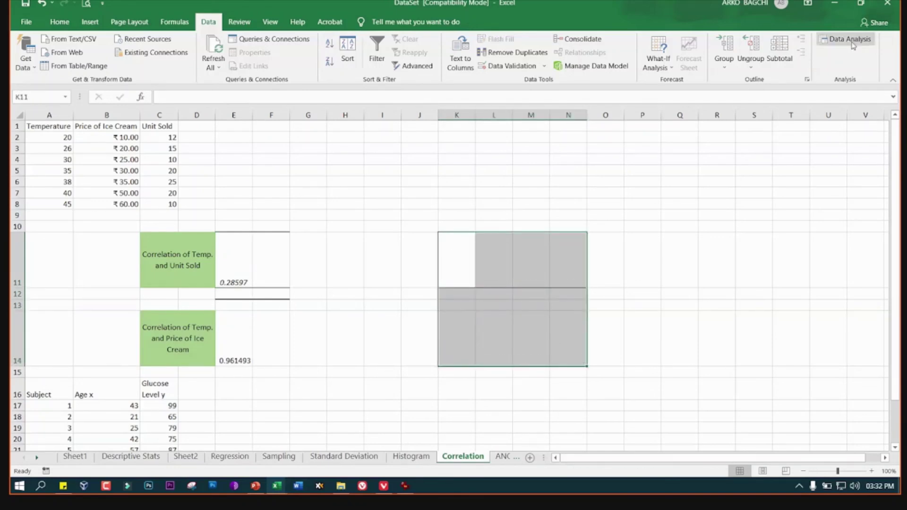
Rerun Correlation grouped by rows with output at J11
click(850, 39)
click(830, 205)
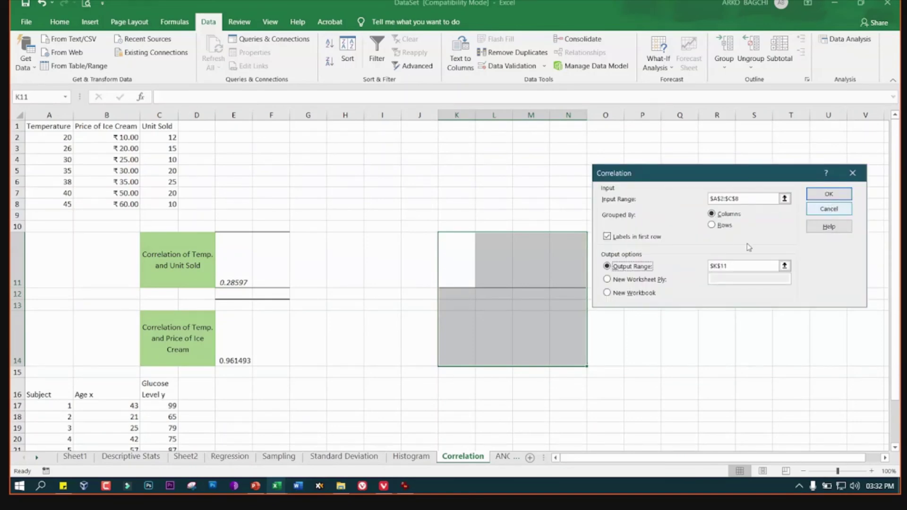
click(711, 225)
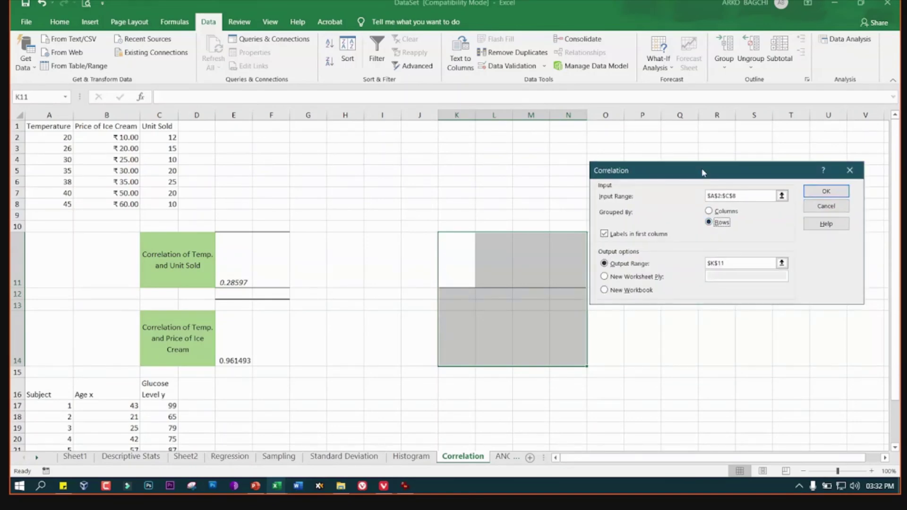
drag(704, 173, 643, 163)
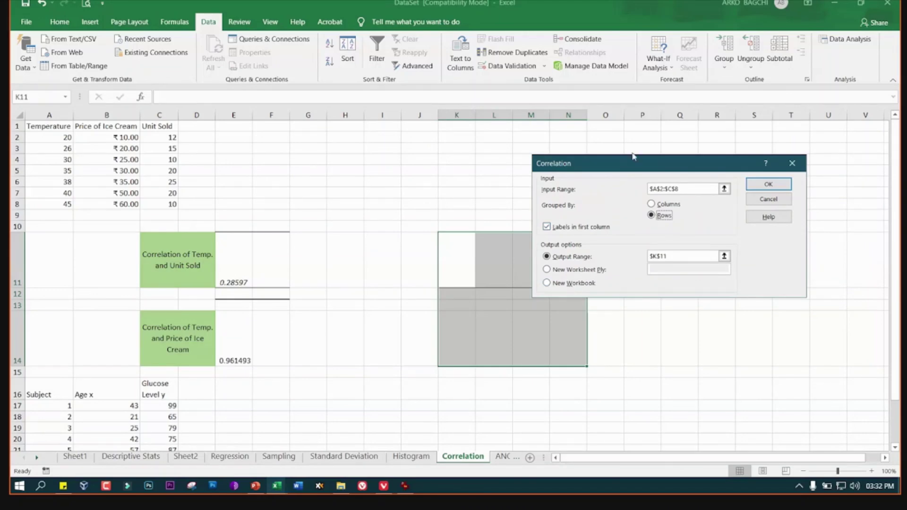
drag(619, 167, 709, 166)
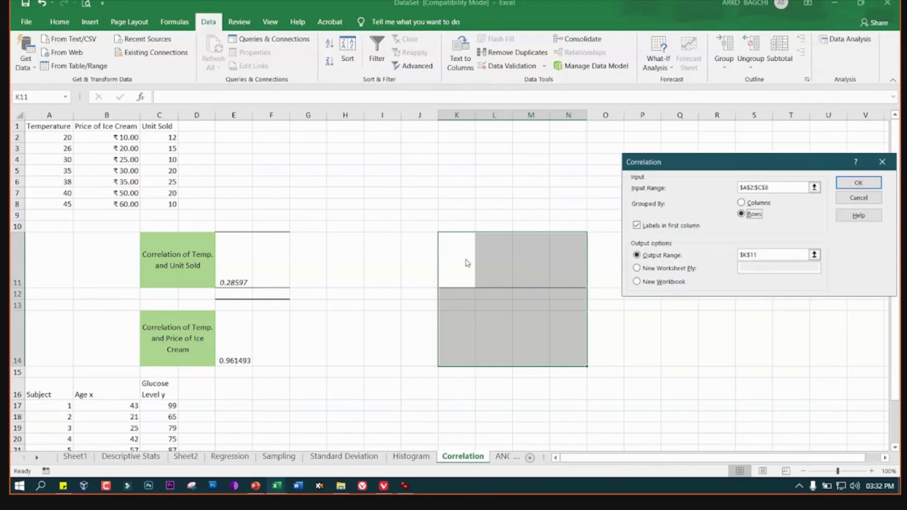
click(692, 255)
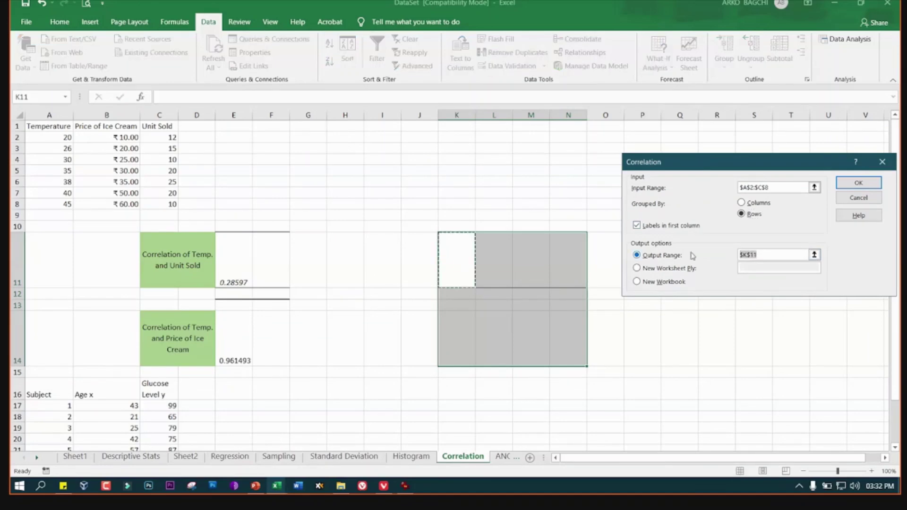
key(BackSpace)
click(425, 252)
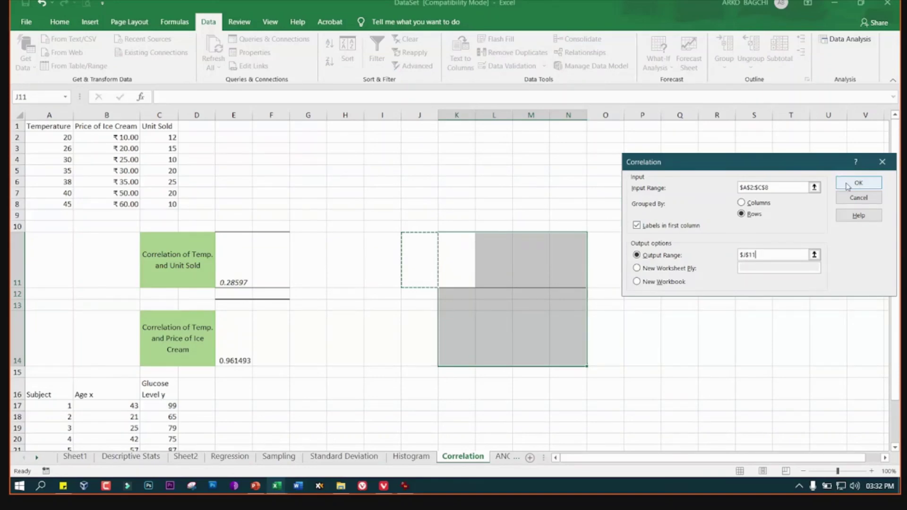
click(848, 186)
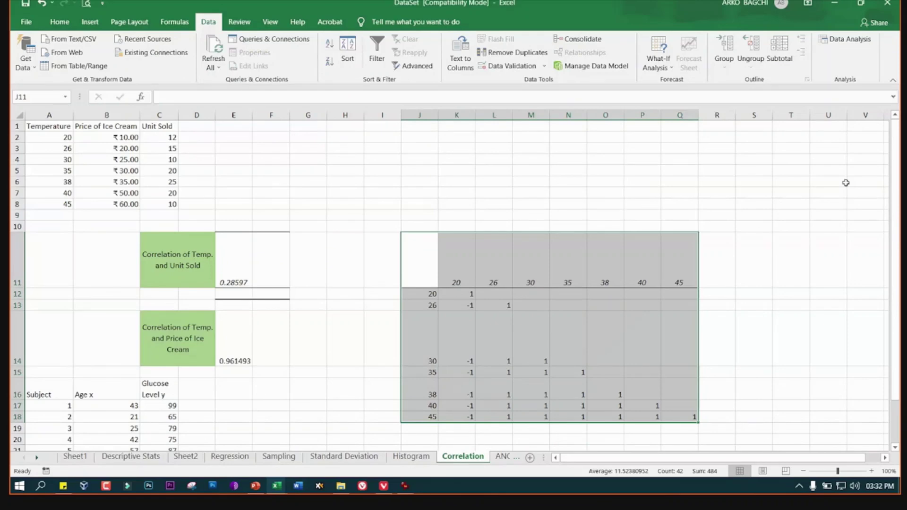
Select the row-wise correlation table and delete it
scroll(542, 317, down, 2)
scroll(542, 320, up, 2)
click(231, 265)
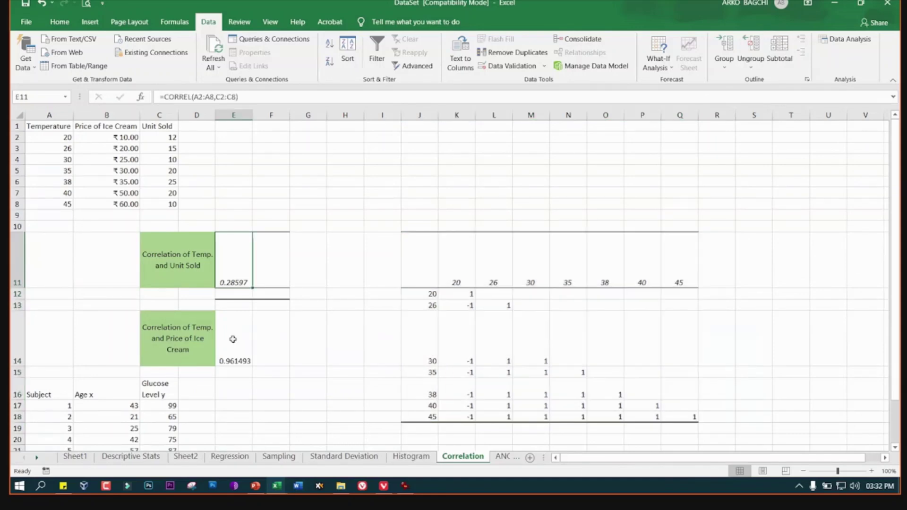
click(421, 248)
click(679, 406)
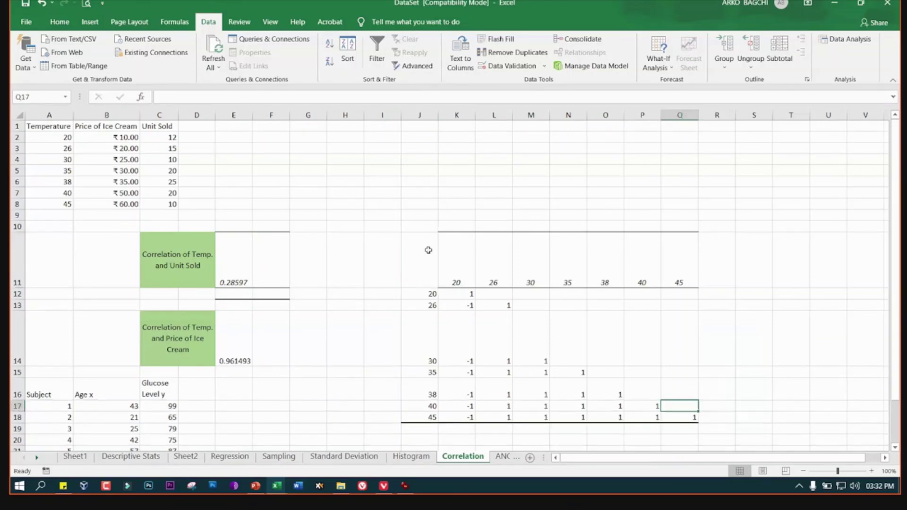
drag(382, 226, 722, 426)
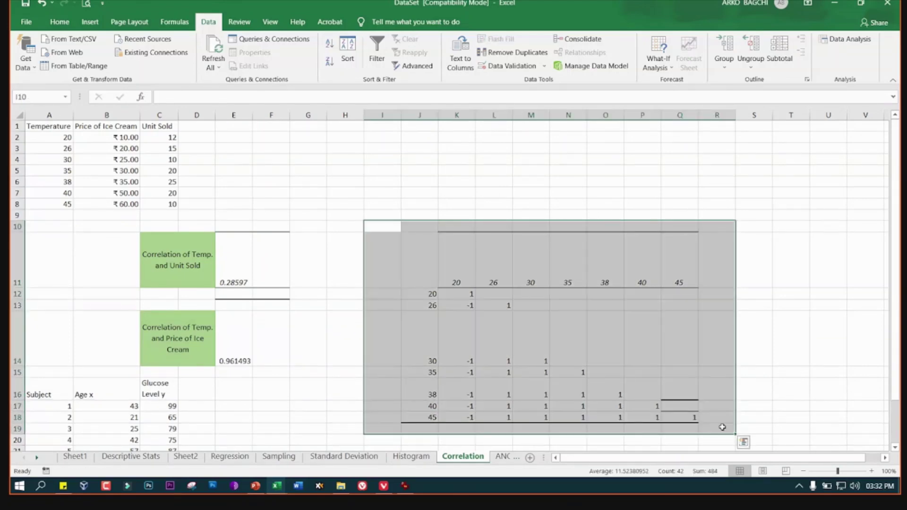
key(Delete)
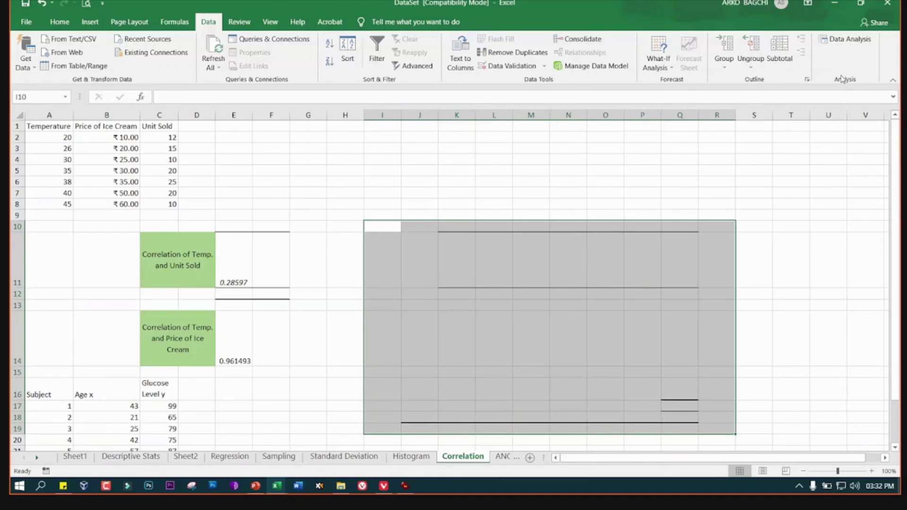
Reopen the Correlation settings from Data Analysis
click(531, 159)
click(845, 38)
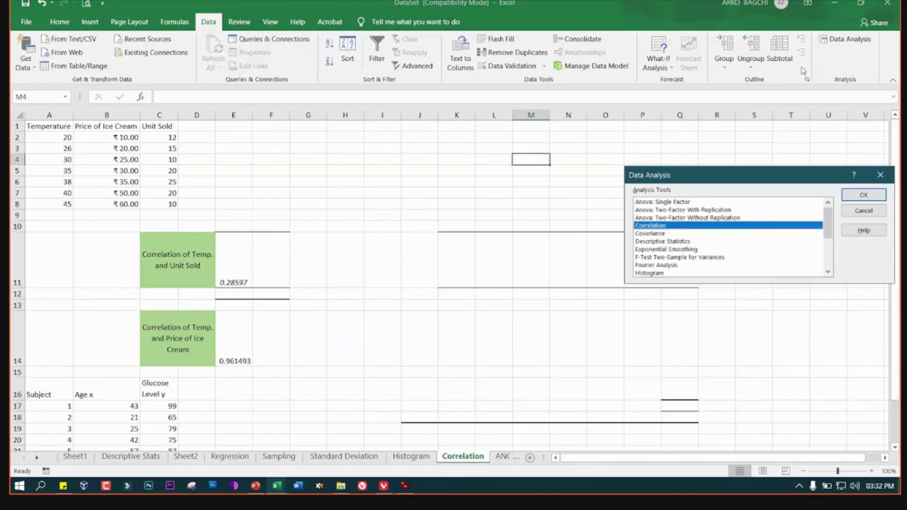
click(845, 196)
Set the Correlation input range to $A$1:$C$8, grouped by columns with labels in first row
click(752, 212)
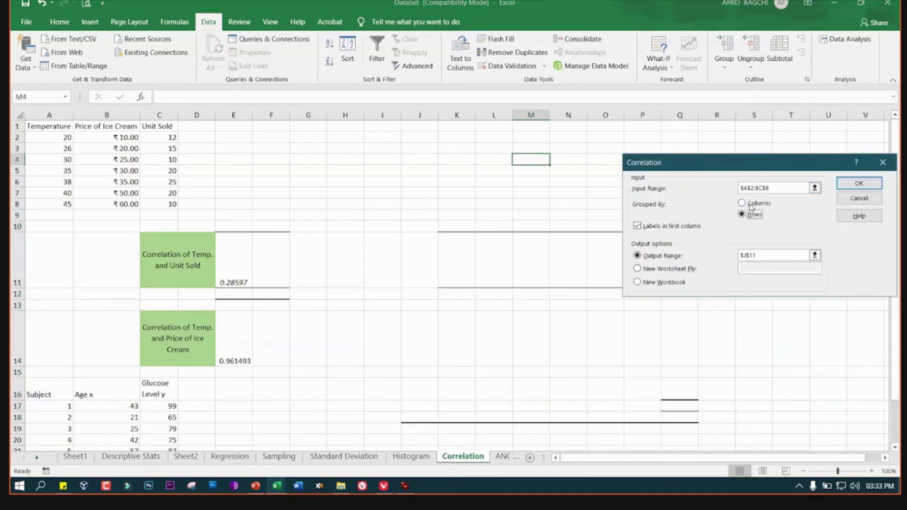
click(741, 203)
drag(745, 168, 540, 158)
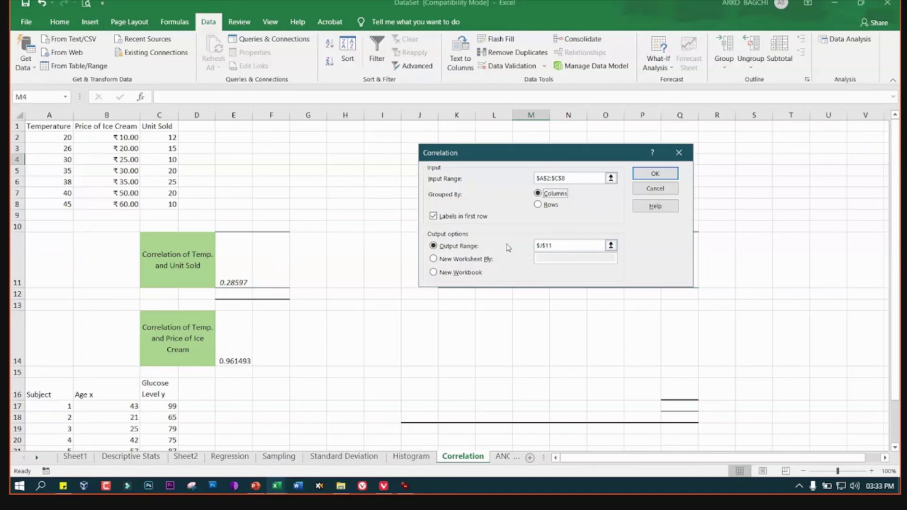
click(575, 178)
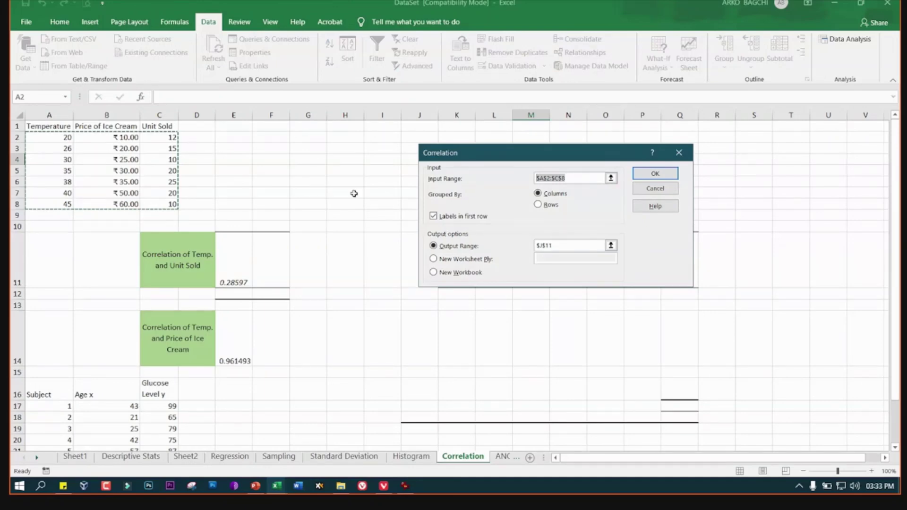
key(BackSpace)
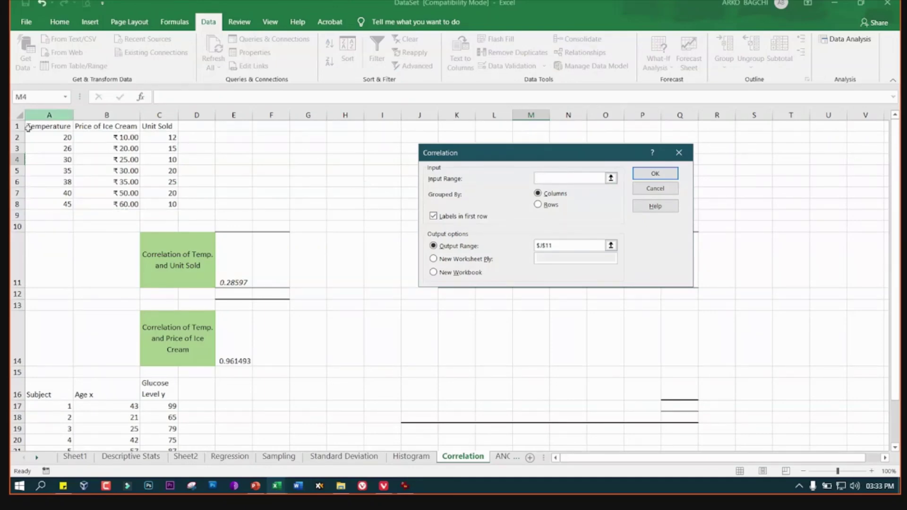
click(46, 128)
drag(46, 128, 164, 203)
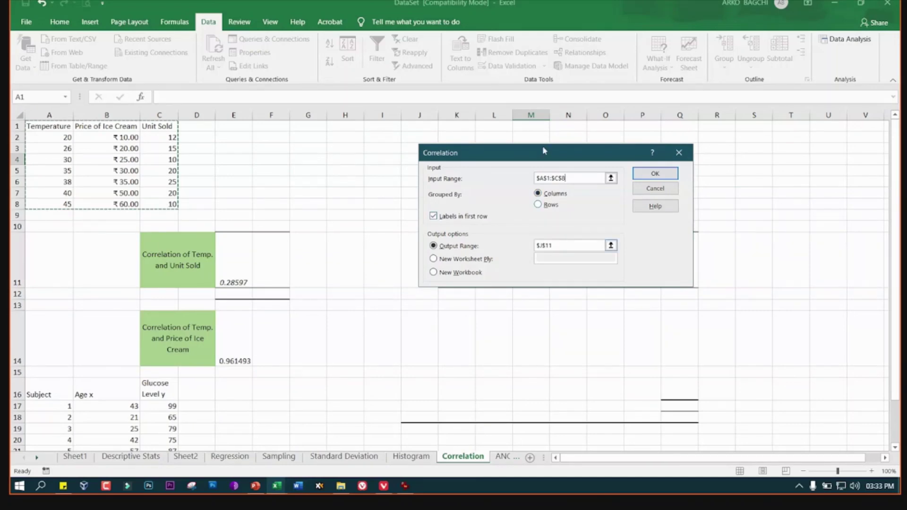
Replace the old Correlation output range with cell $I$11
drag(542, 146, 687, 148)
key(shift+Home)
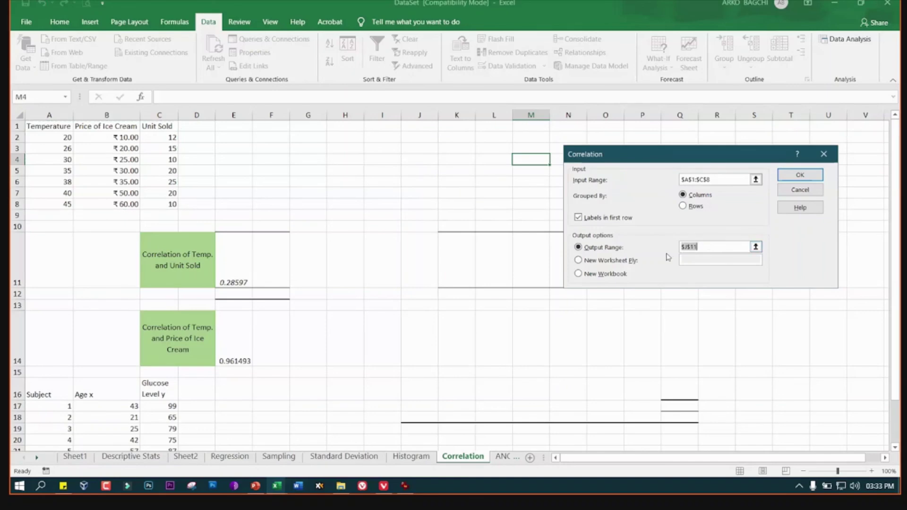
key(BackSpace)
drag(387, 245, 471, 308)
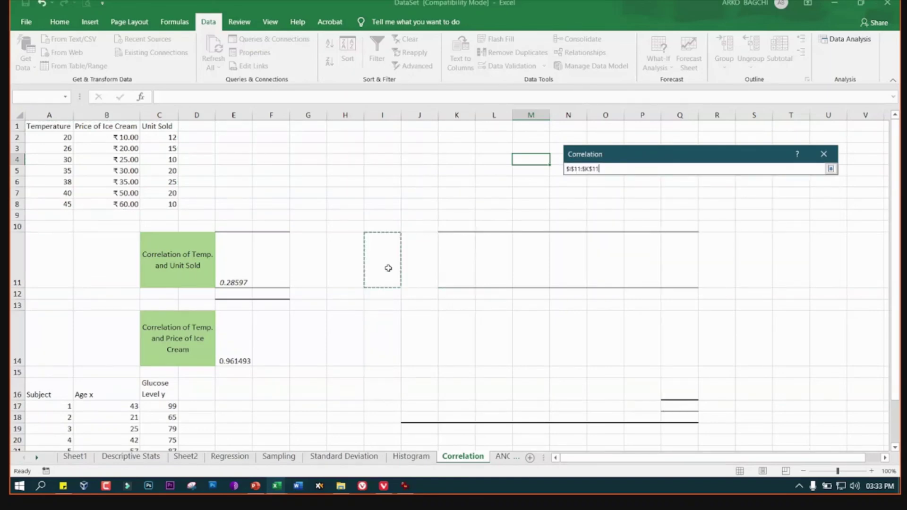
drag(472, 308, 388, 268)
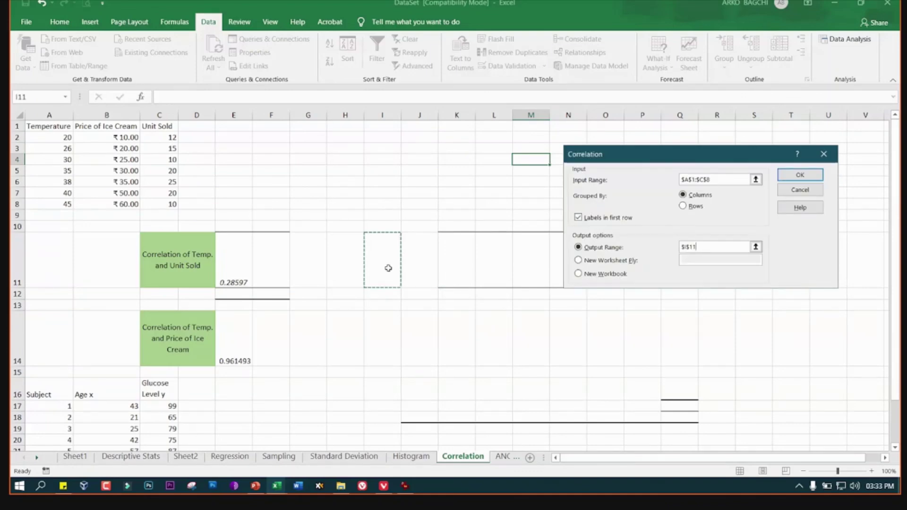
Generate the correlation matrix at I11 and autofit columns I and J
click(797, 176)
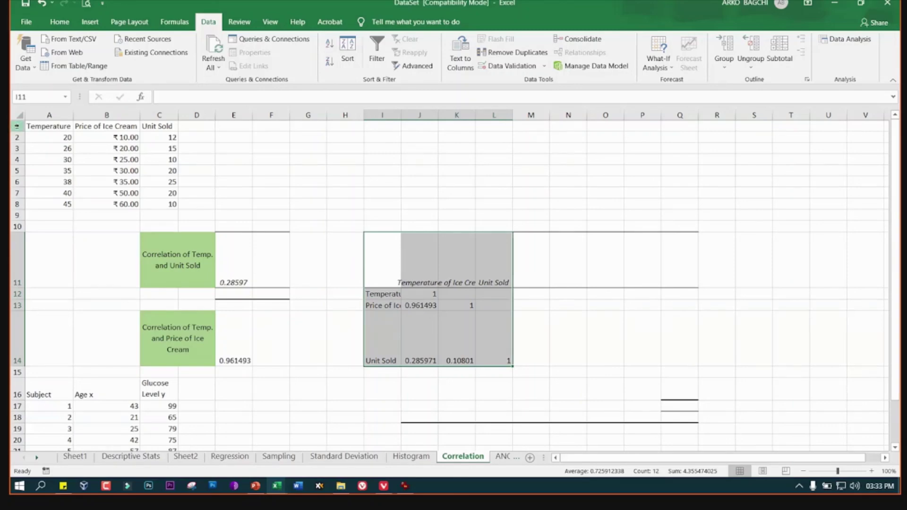
double_click(403, 112)
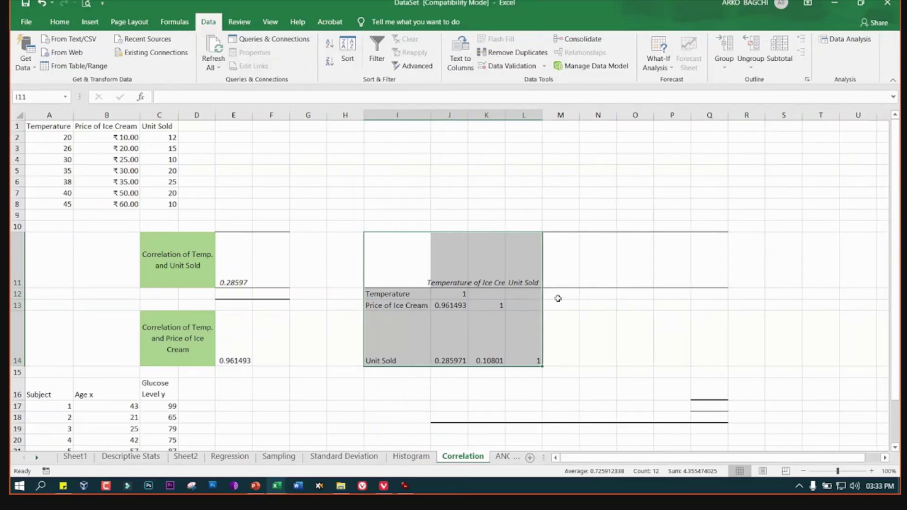
click(391, 305)
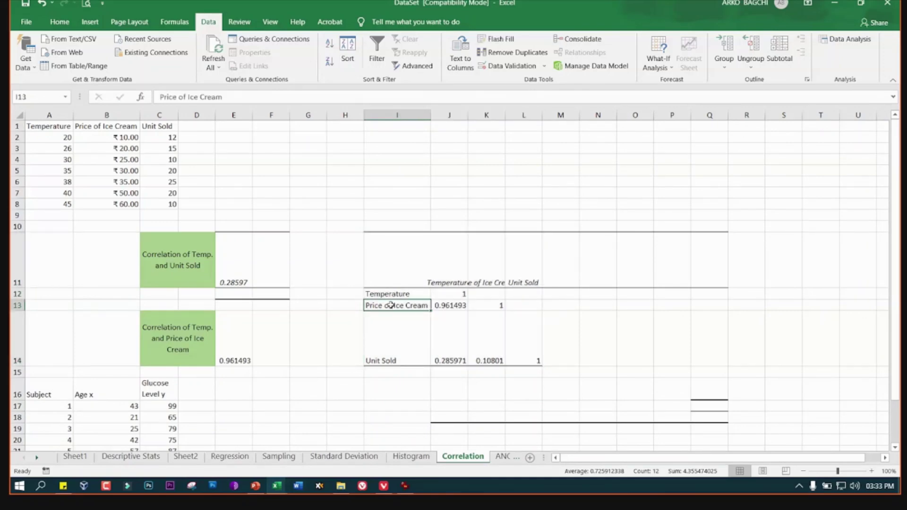
double_click(467, 114)
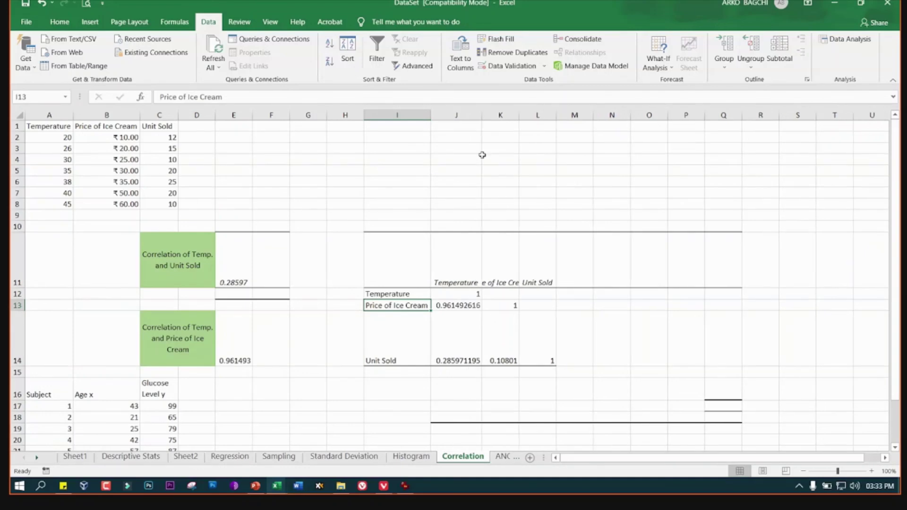
click(500, 269)
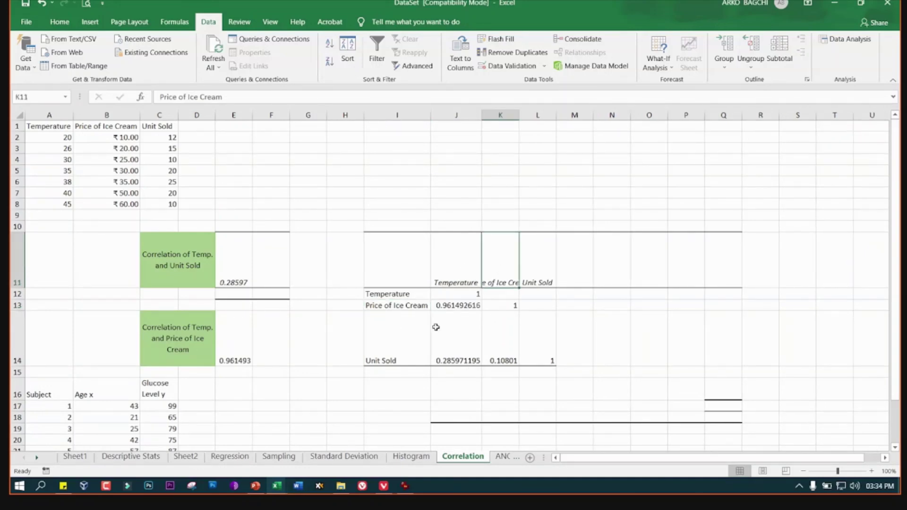
Compare the matrix values in J13 and J14 with the CORREL formulas in E14 and E11
click(388, 304)
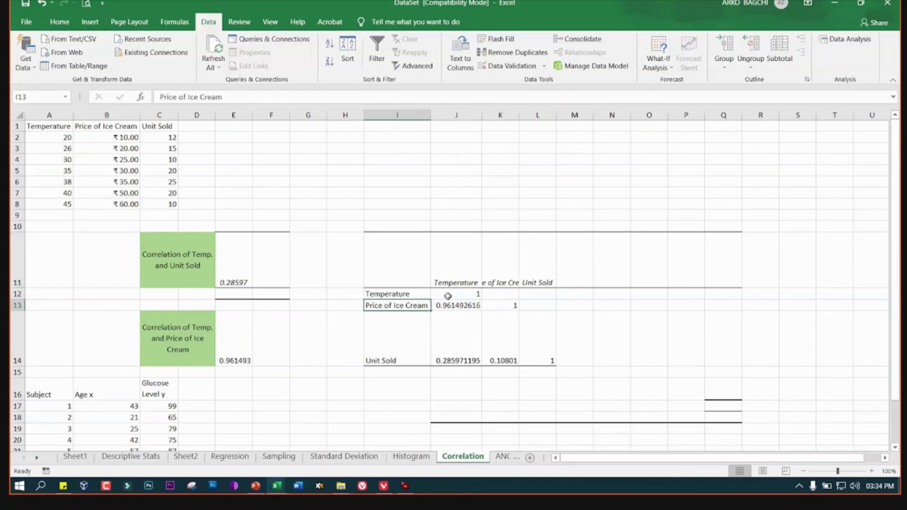
click(463, 273)
click(455, 307)
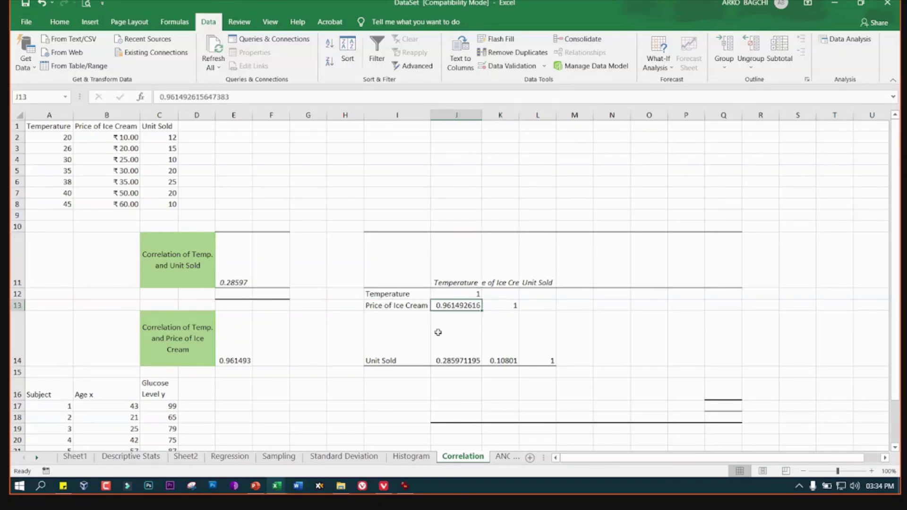
click(234, 360)
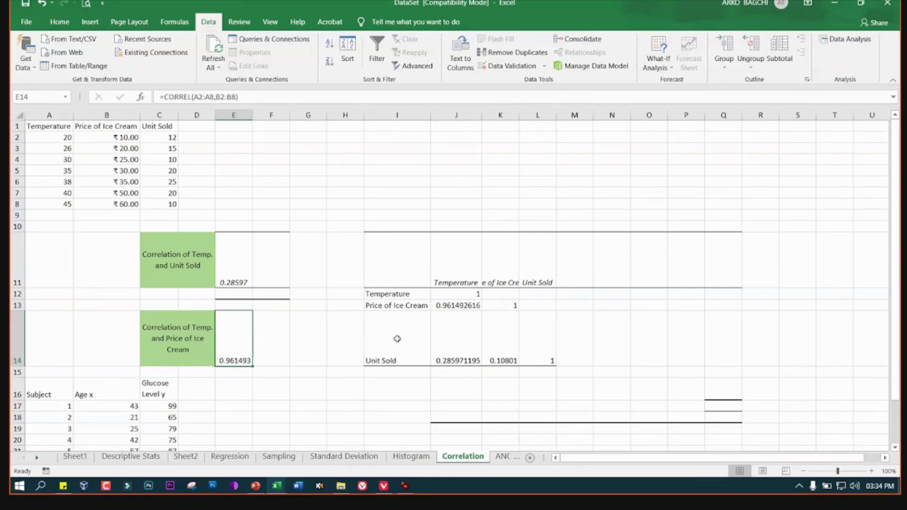
click(468, 255)
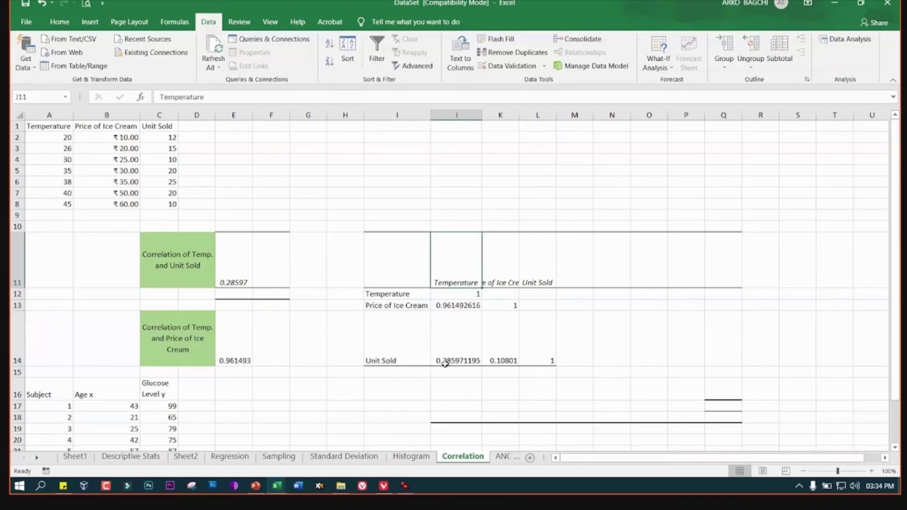
click(444, 364)
click(237, 265)
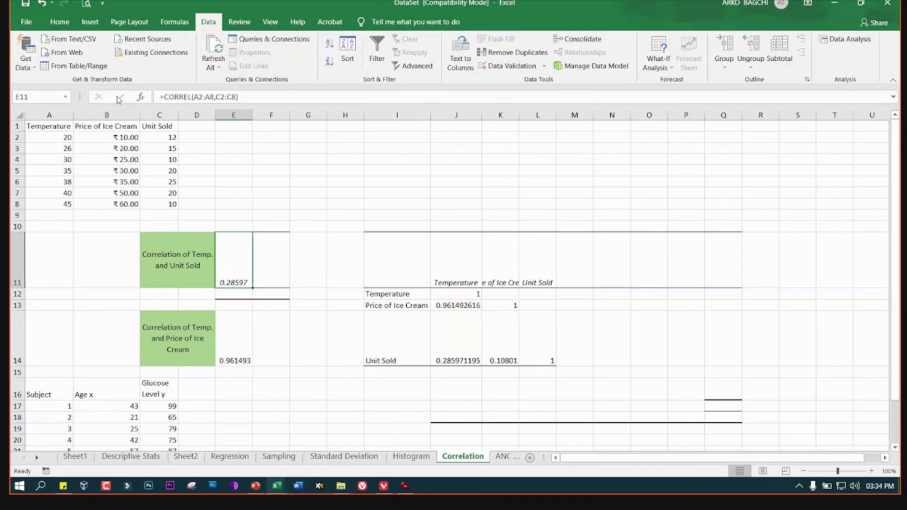
click(141, 97)
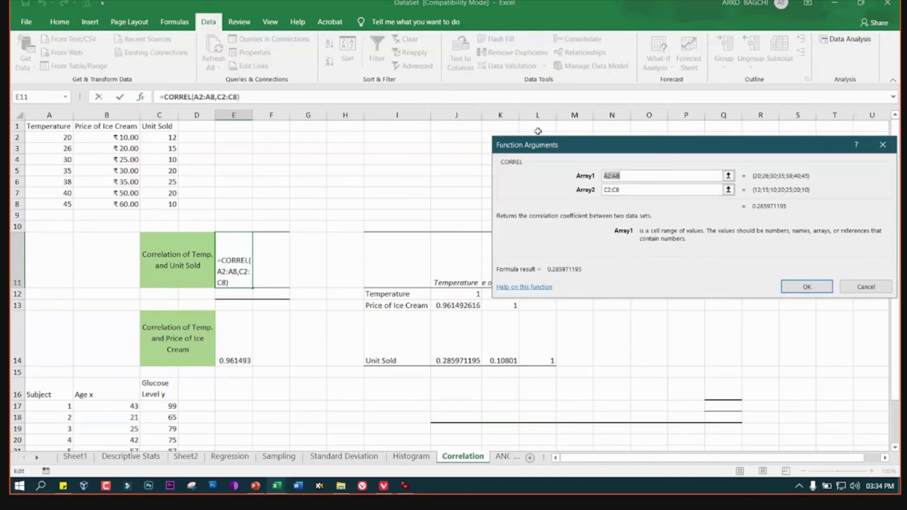
drag(564, 146, 415, 162)
click(718, 304)
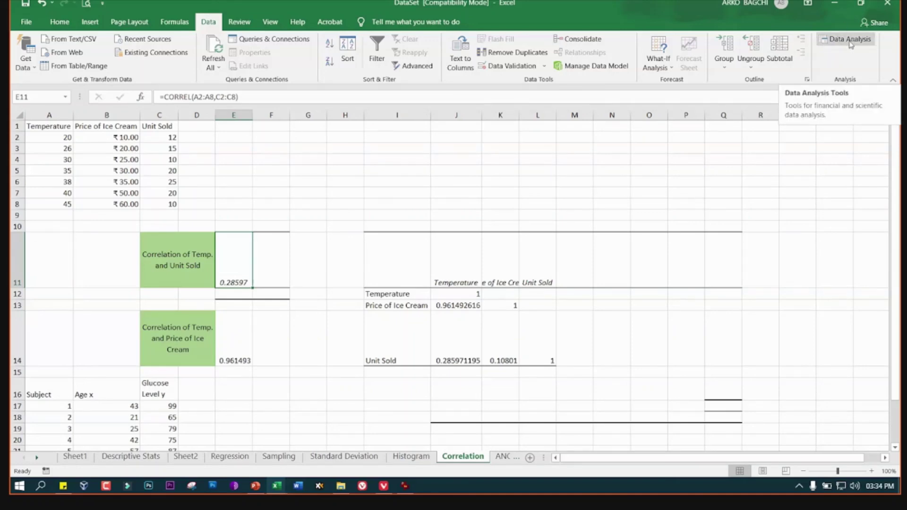
click(849, 42)
click(849, 41)
click(644, 202)
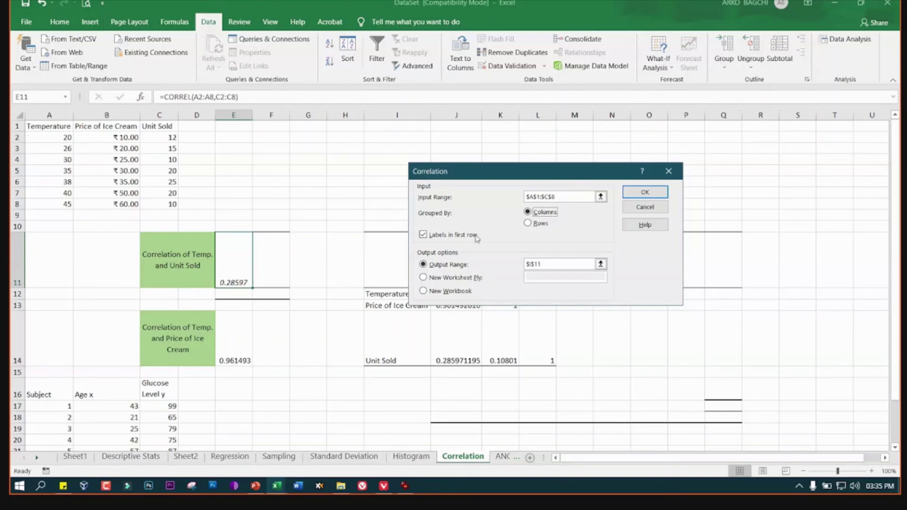
click(644, 206)
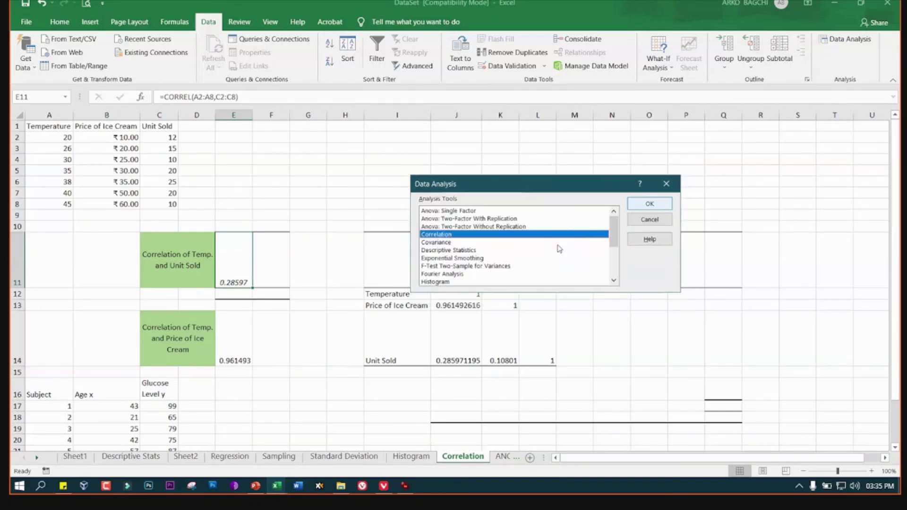
click(649, 220)
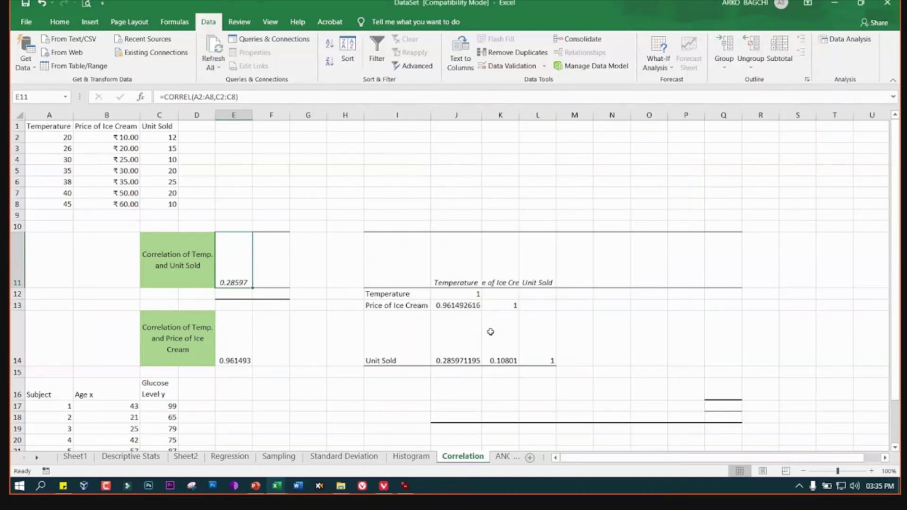
Start a Correlation with input range $B$16:$C$22 for Age x and Glucose Level y, with labels
scroll(490, 332, down, 3)
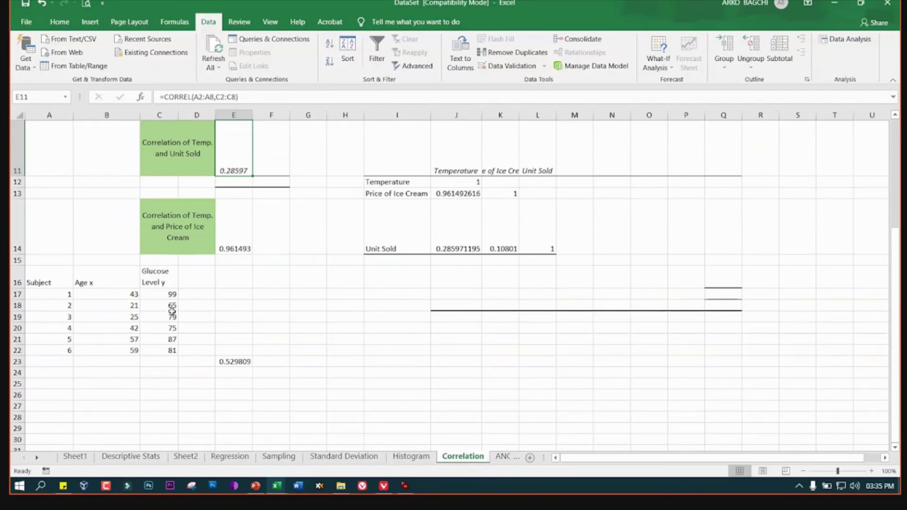
click(231, 362)
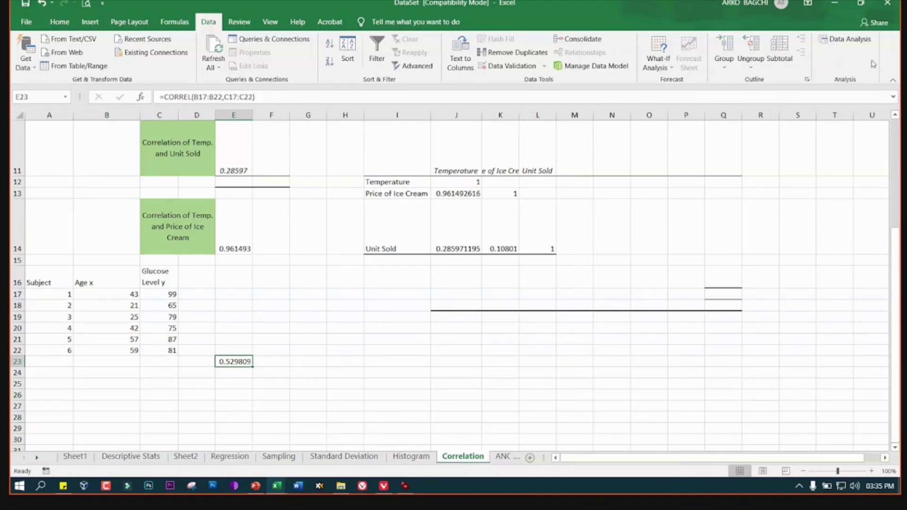
click(847, 38)
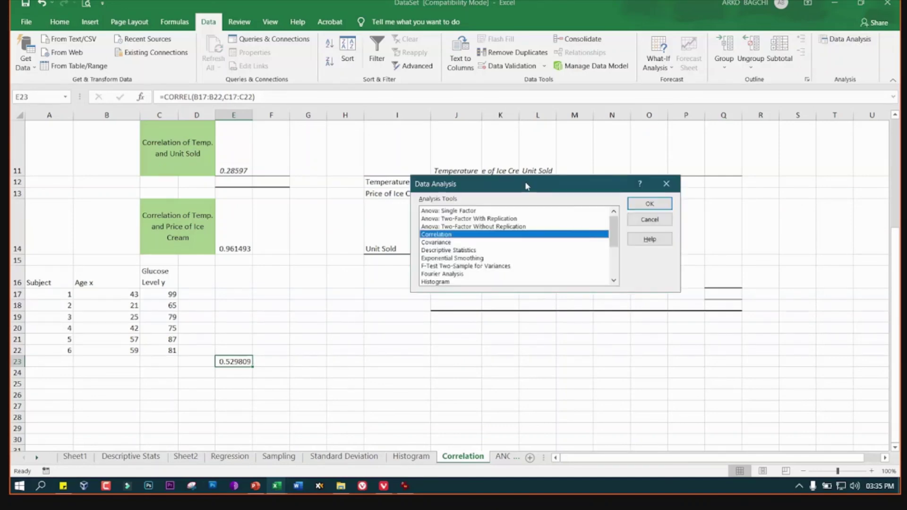
drag(526, 186, 541, 239)
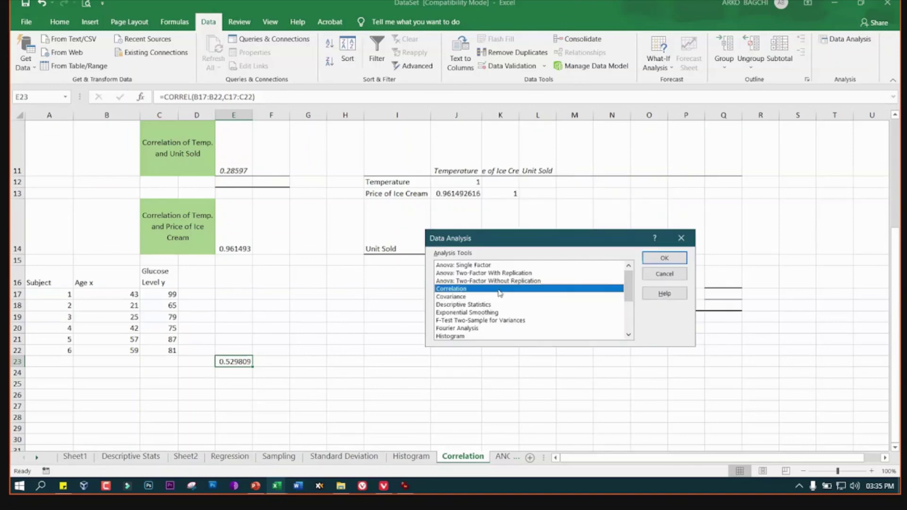
click(658, 263)
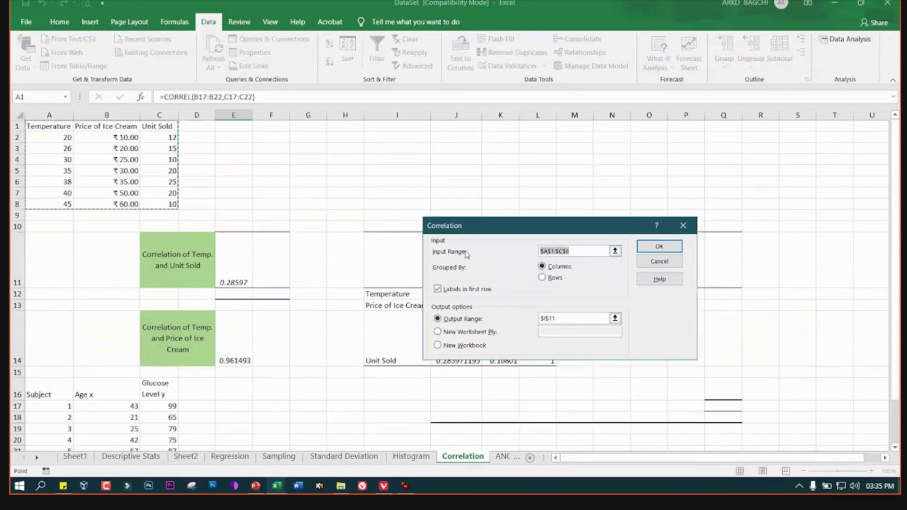
key(BackSpace)
scroll(127, 372, down, 2)
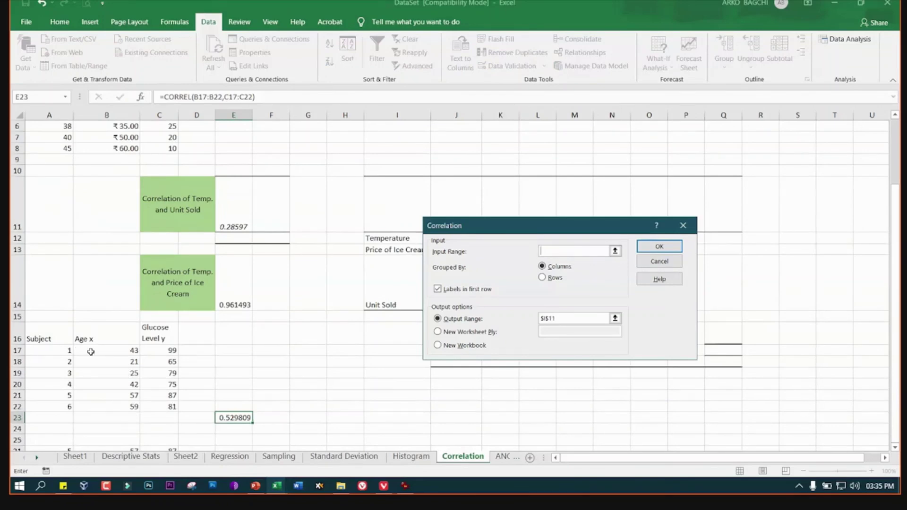
drag(89, 338, 147, 406)
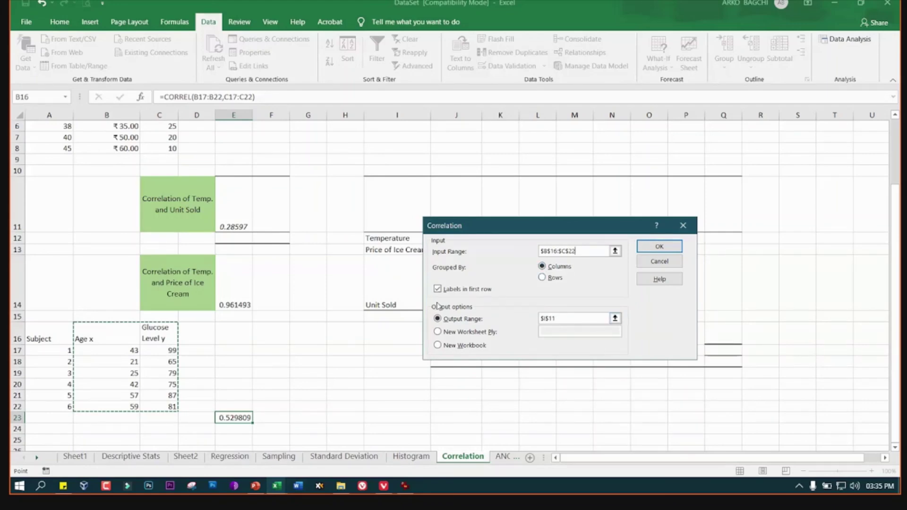
Set the correlation output to cell $G$22 and run it
click(569, 319)
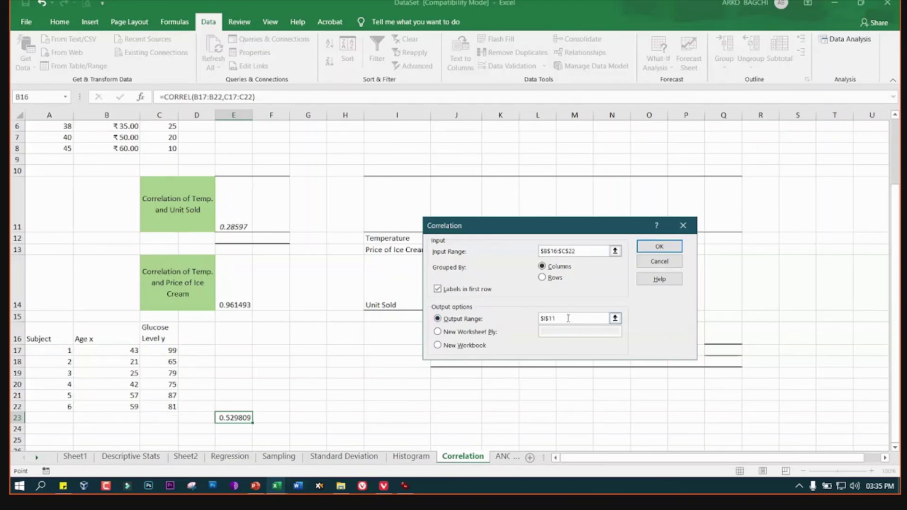
double_click(568, 319)
key(BackSpace)
click(314, 409)
click(670, 244)
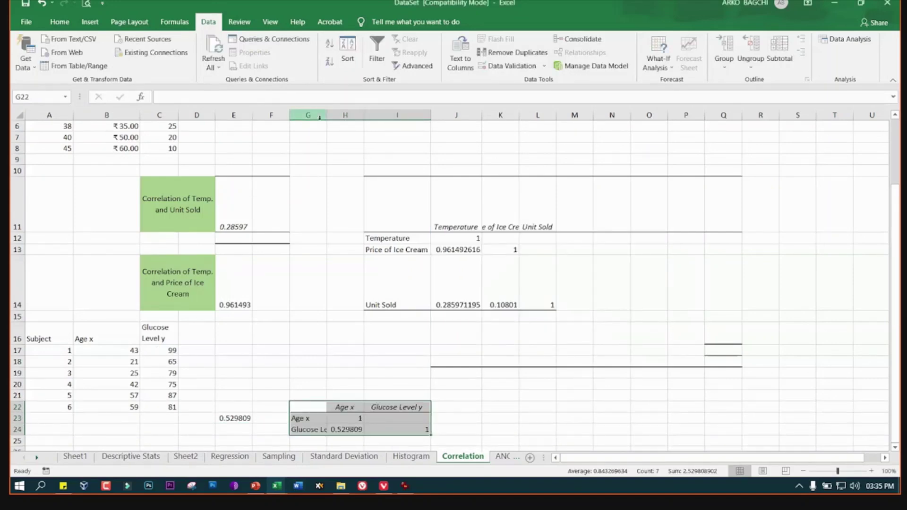
Autofit column G so 'Glucose Level y' fits
click(322, 126)
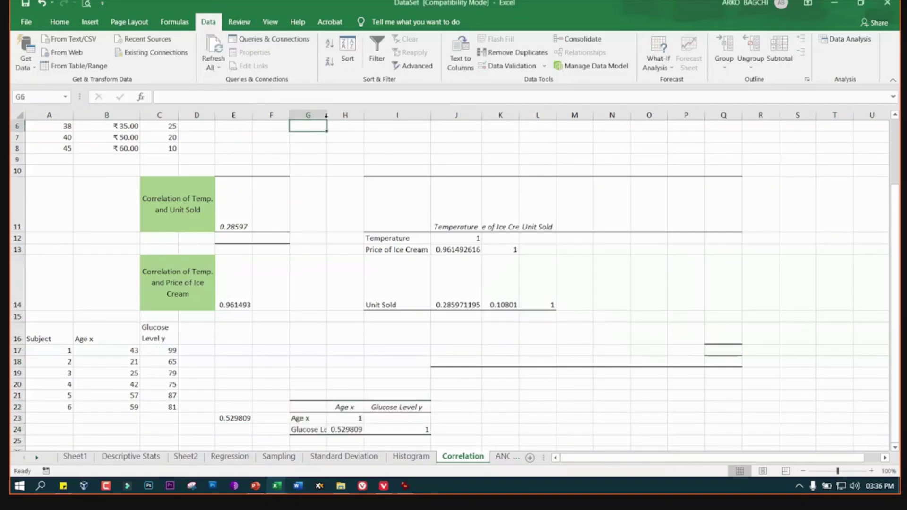
double_click(326, 114)
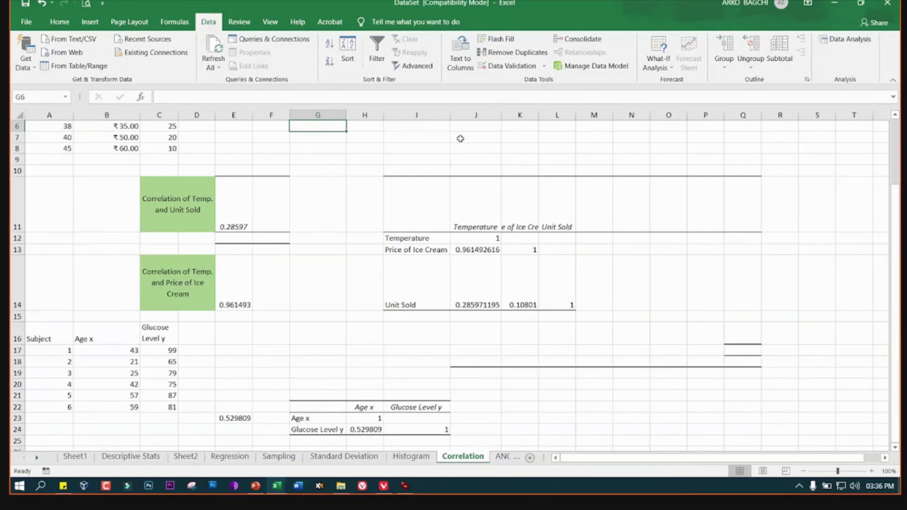
scroll(493, 310, down, 2)
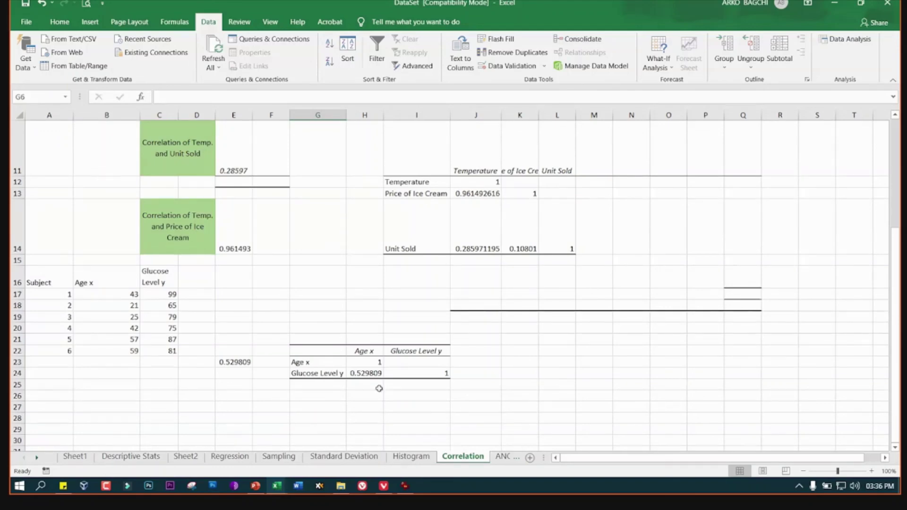
Compare H24 with the CORREL formula in E23, then move to the Sampling sheet
click(233, 362)
click(364, 373)
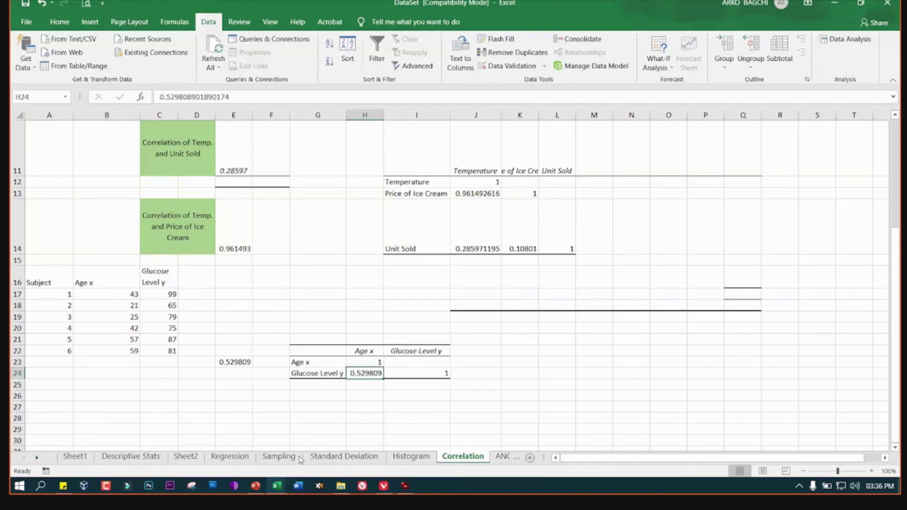
click(280, 456)
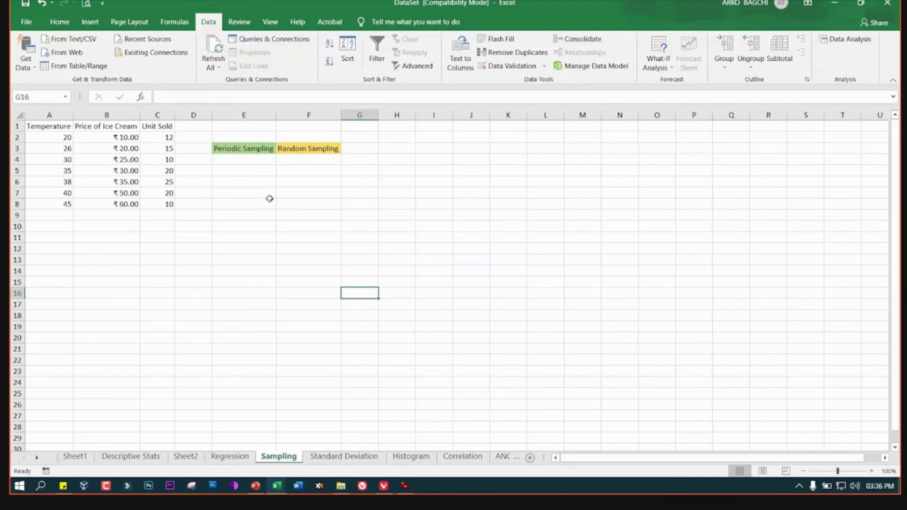
click(239, 151)
click(321, 152)
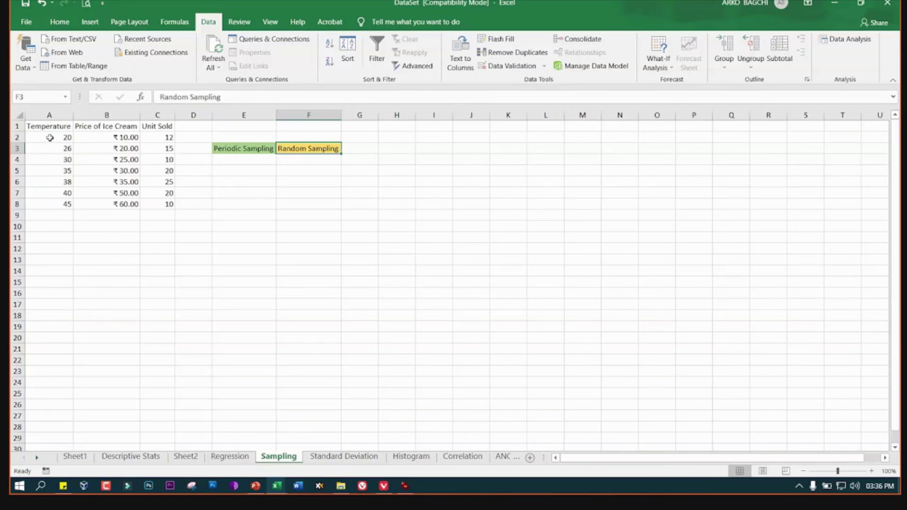
drag(50, 138, 53, 202)
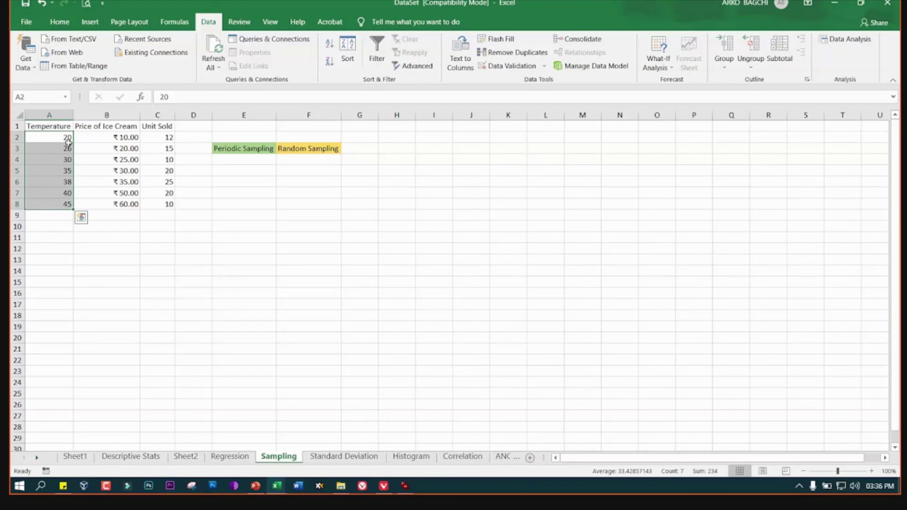
click(279, 226)
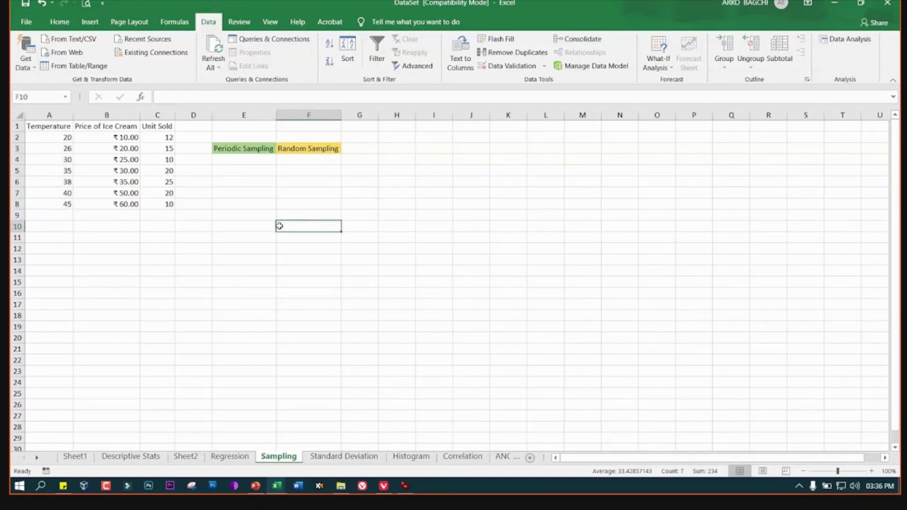
click(251, 160)
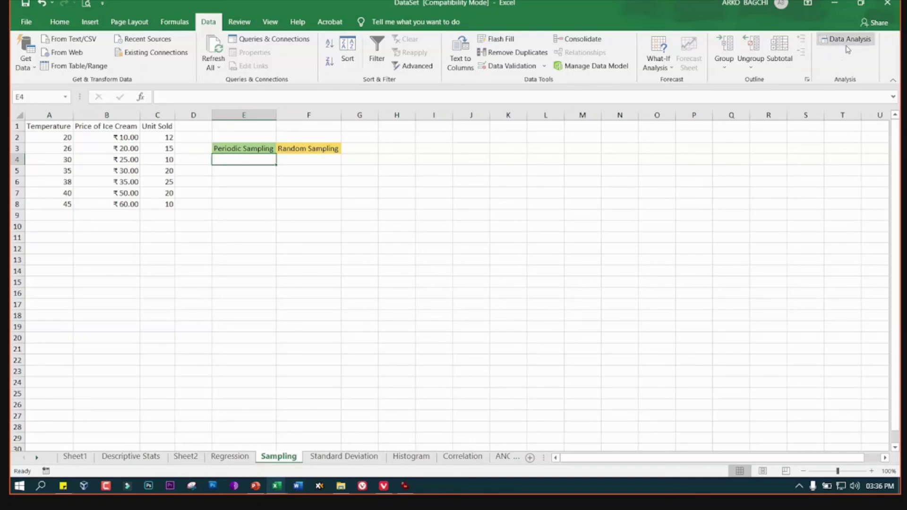
Start the Sampling tool with Temperature $A$1:$A$8 as input and Labels ticked
click(847, 42)
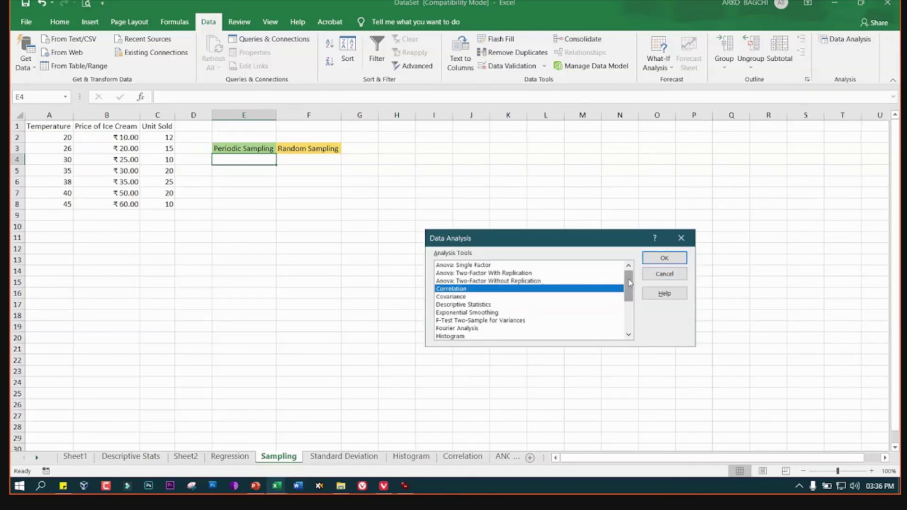
drag(629, 282, 629, 297)
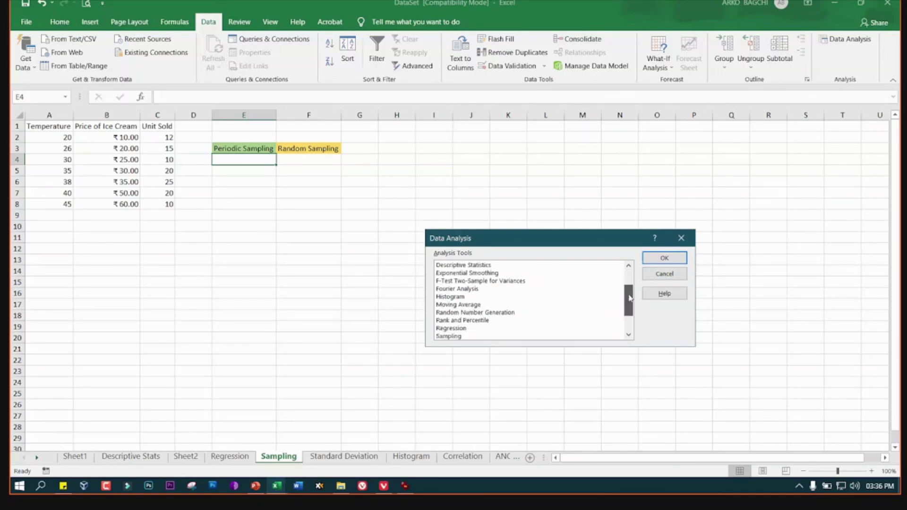
click(449, 336)
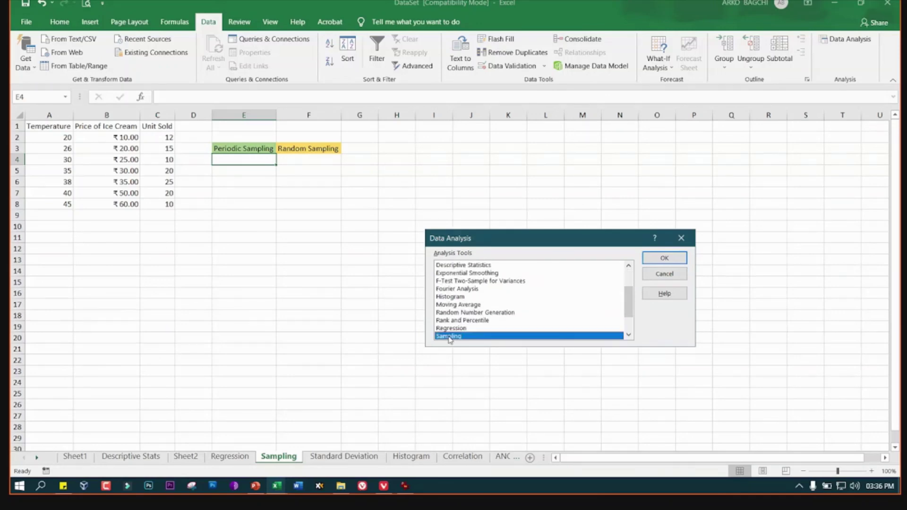
click(661, 256)
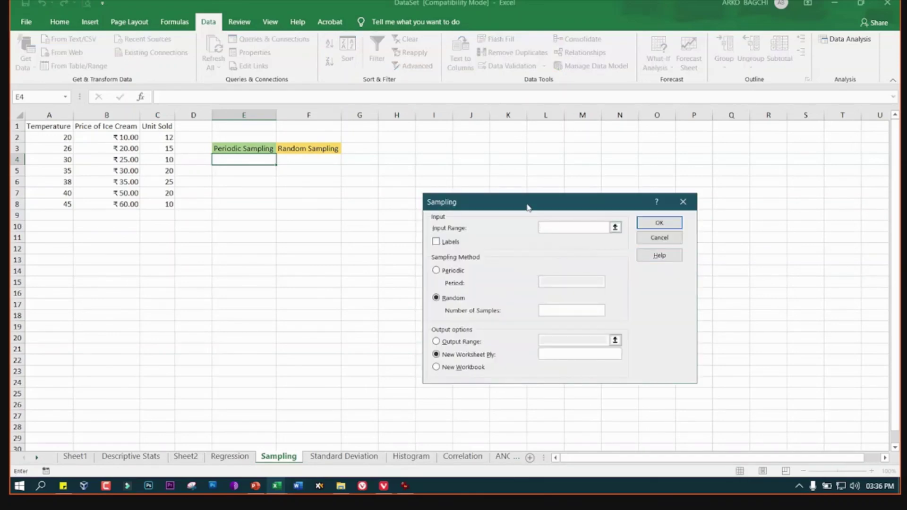
drag(528, 205, 510, 145)
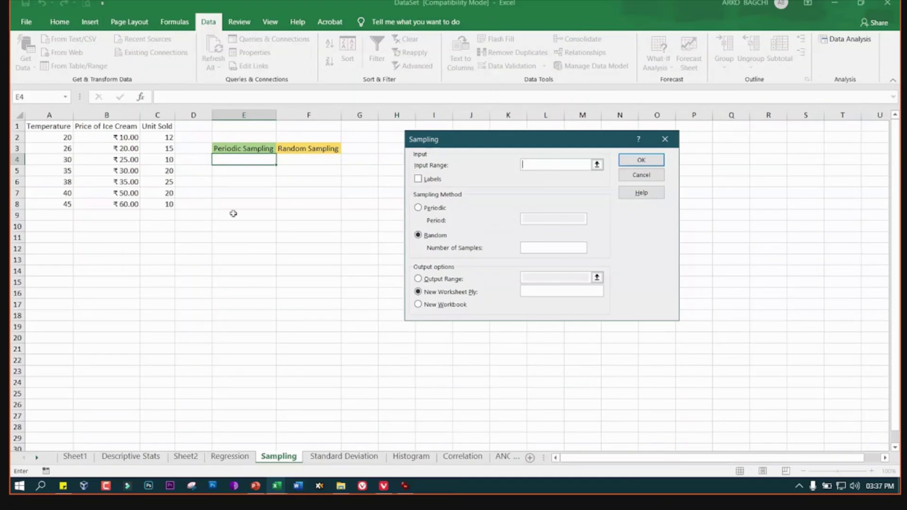
drag(54, 137, 49, 204)
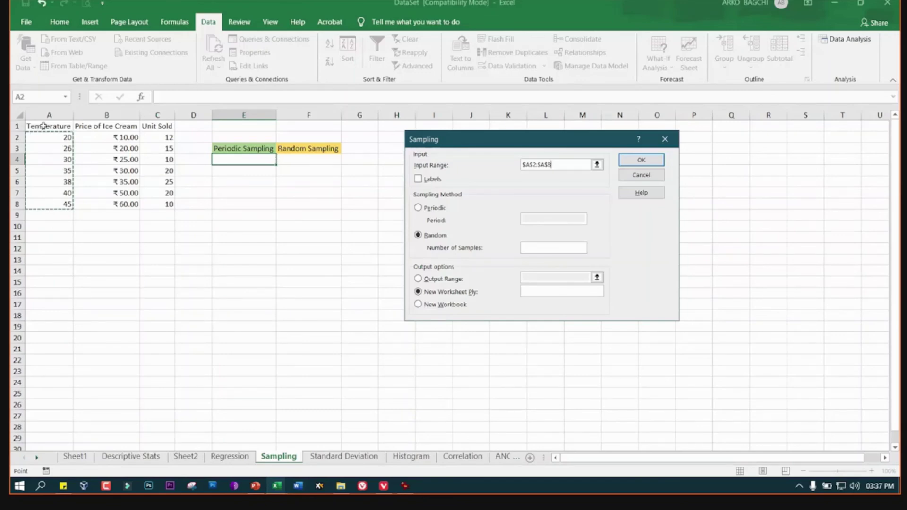
drag(43, 126, 45, 206)
click(431, 179)
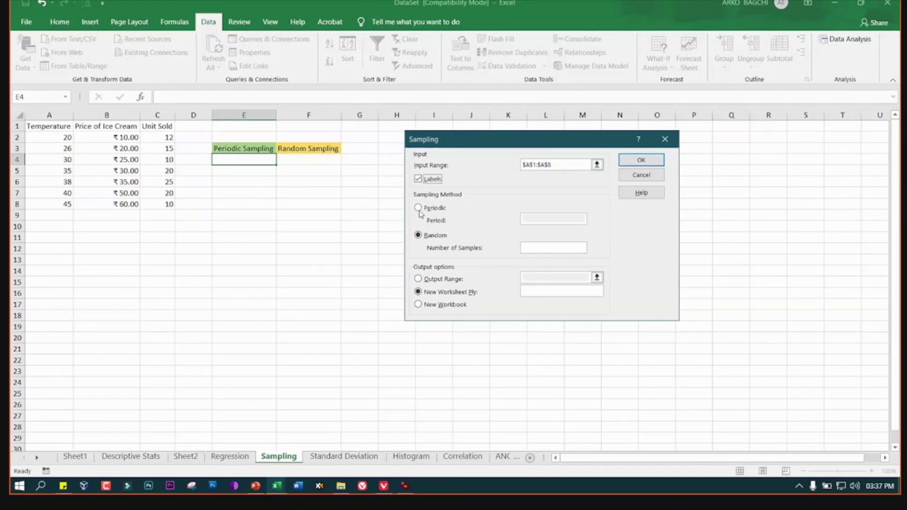
Choose Periodic sampling with period 2, output at $E$4, and run it
click(418, 209)
click(555, 218)
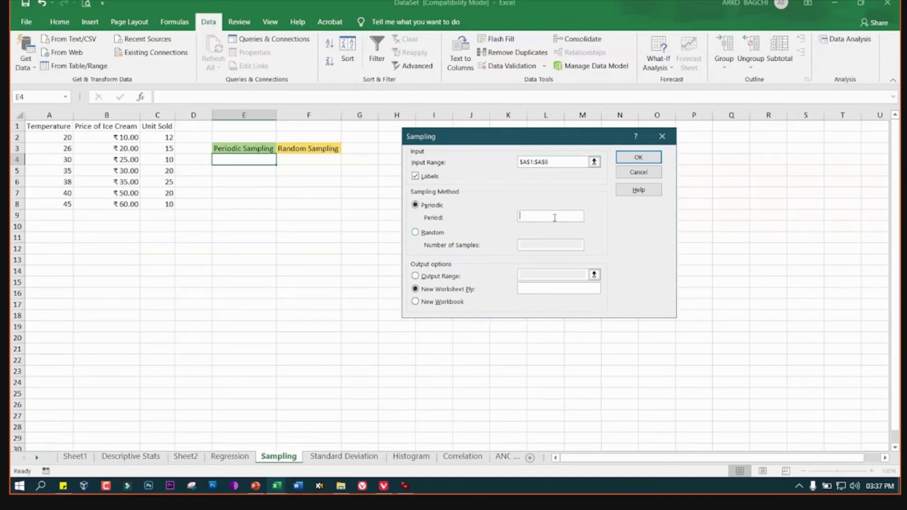
text(2)
click(415, 276)
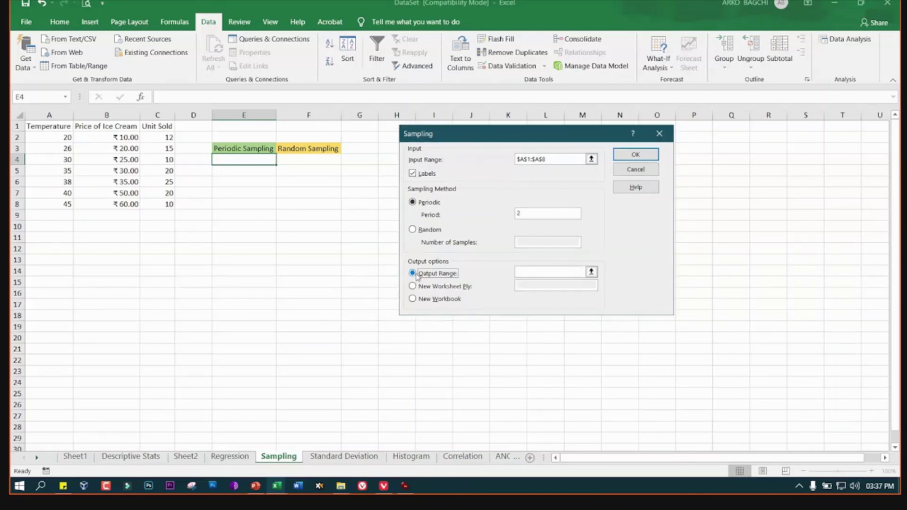
drag(463, 137, 484, 173)
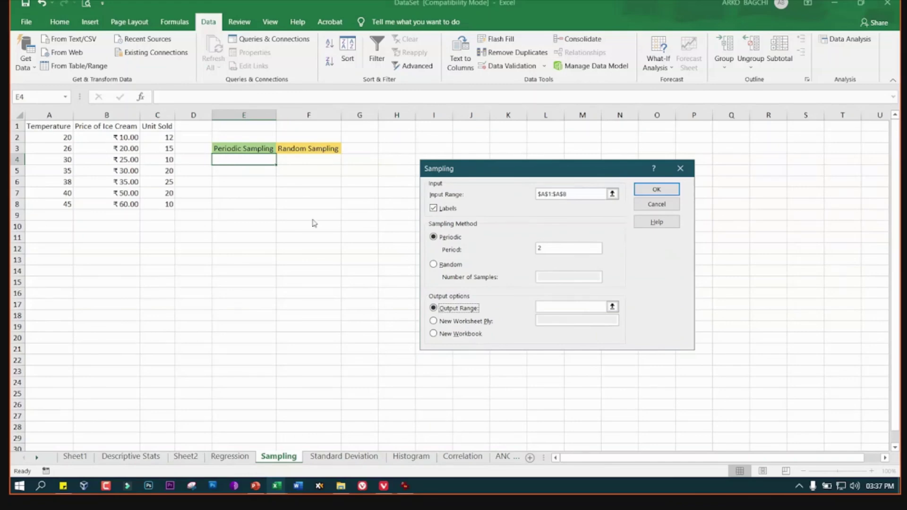
click(571, 307)
click(231, 162)
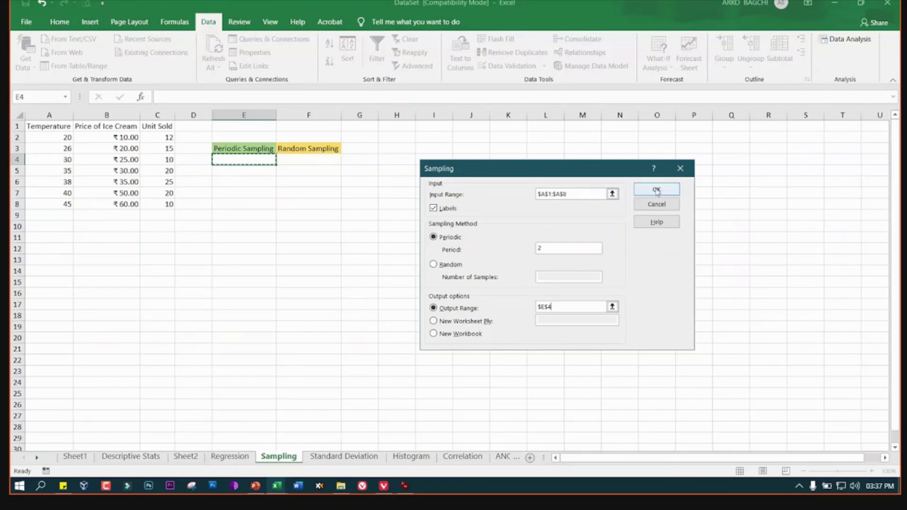
click(656, 188)
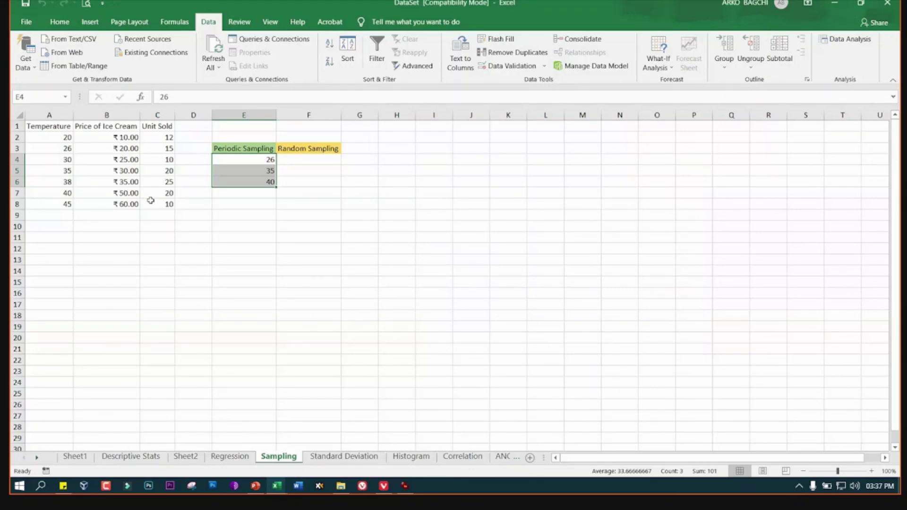
Check the sampled values 26, 35 and 40 against Temperature cells A3, A5 and A7
click(63, 149)
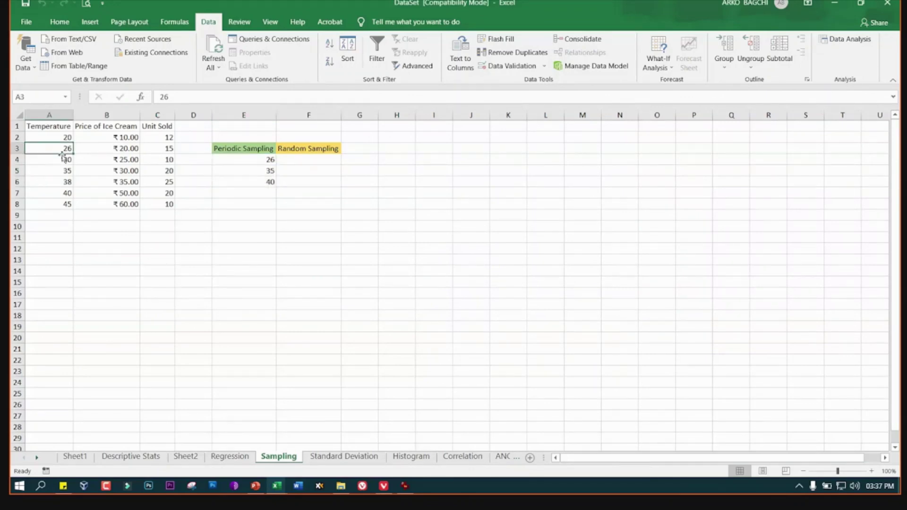
click(62, 170)
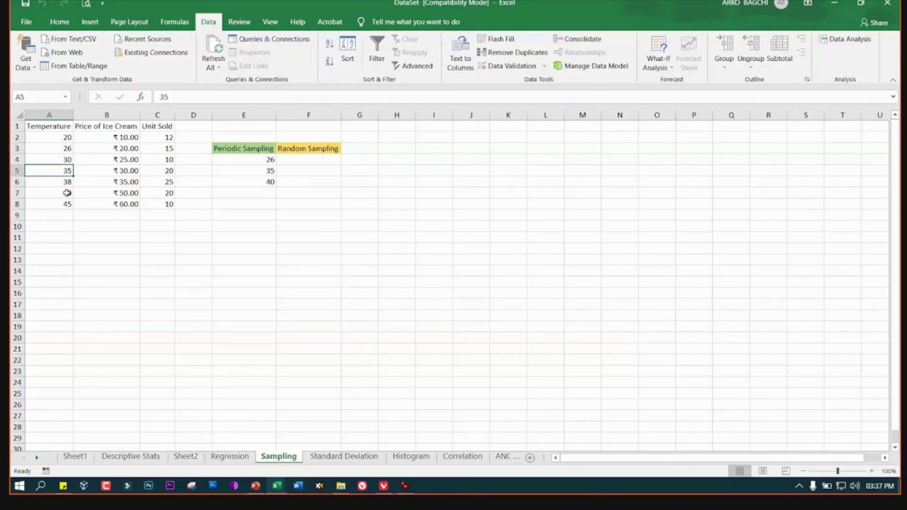
click(67, 192)
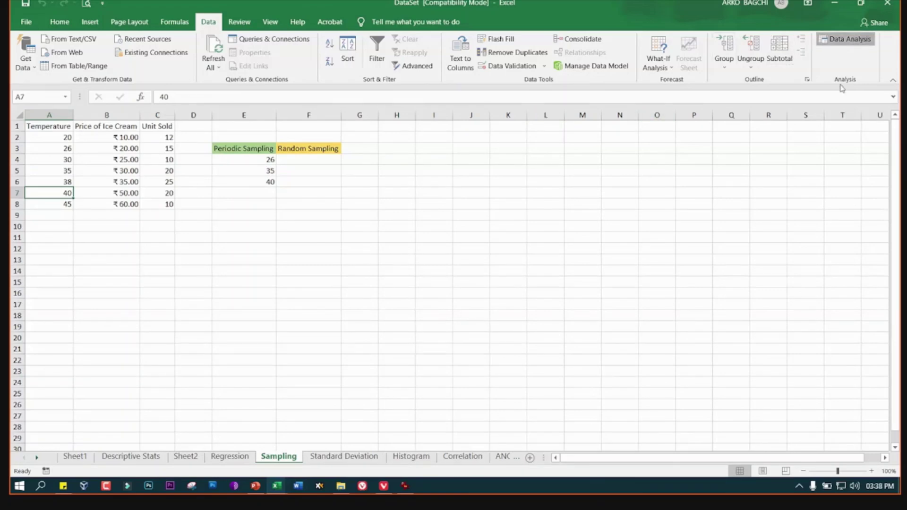
click(845, 38)
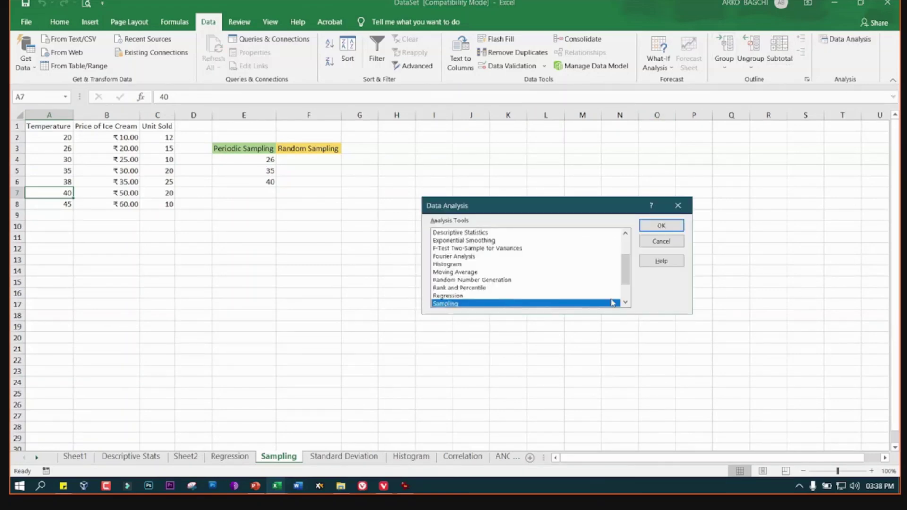
scroll(612, 303, down, 1)
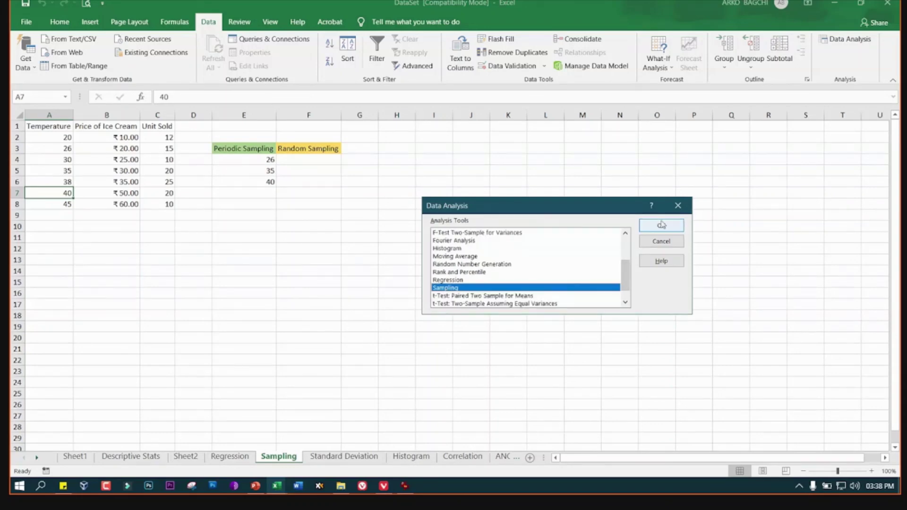
click(659, 227)
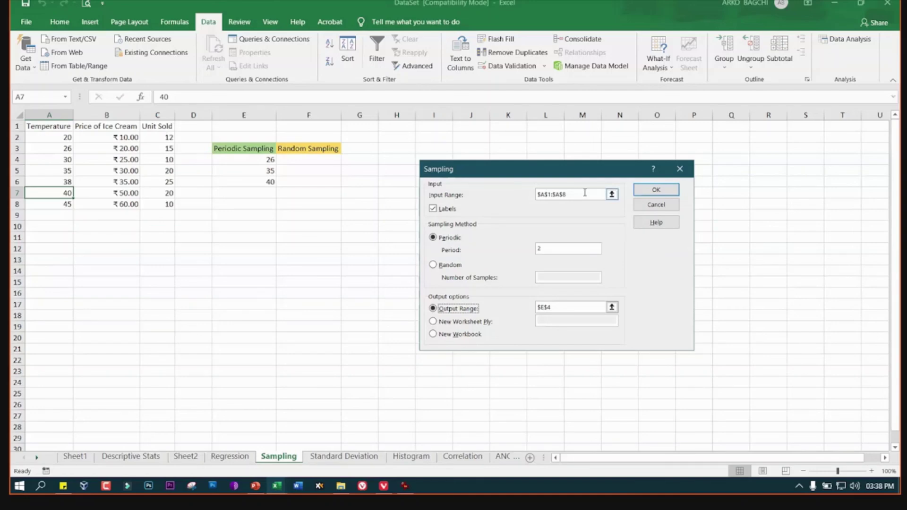
click(546, 192)
drag(161, 127, 162, 203)
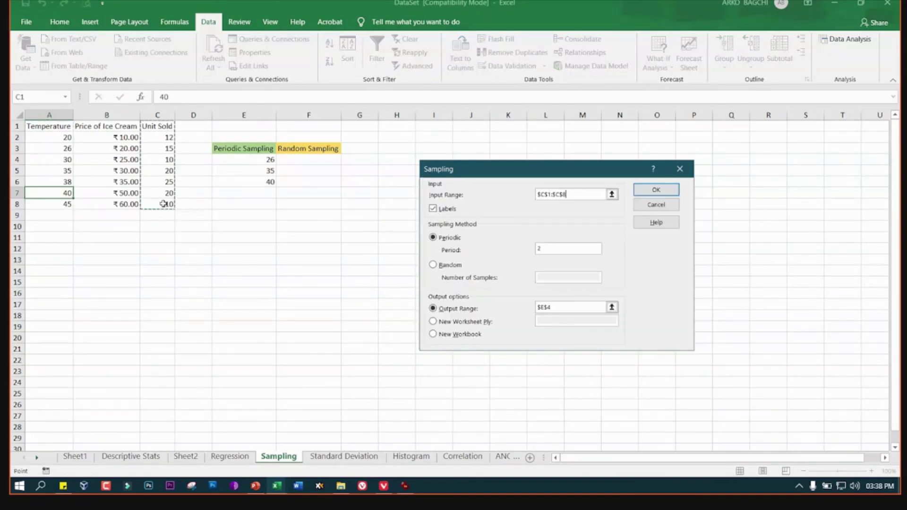
click(432, 264)
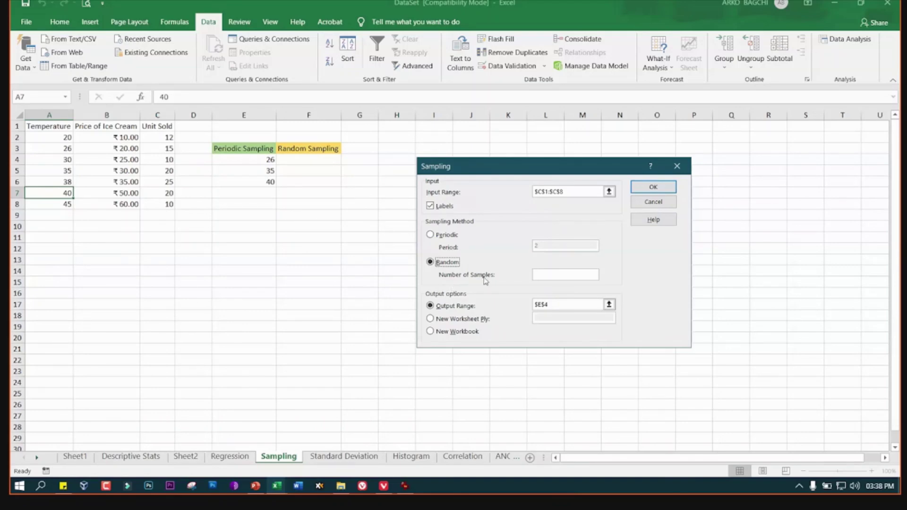
click(552, 274)
text(4)
click(563, 308)
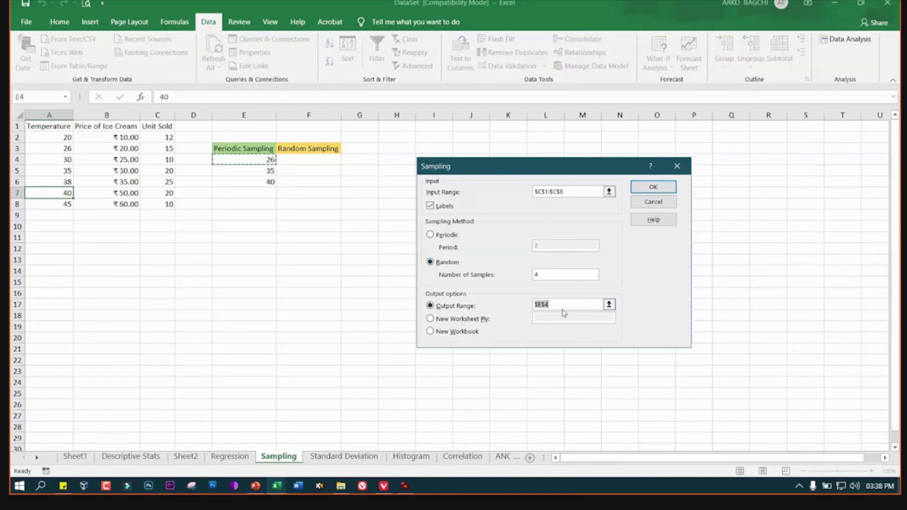
click(312, 160)
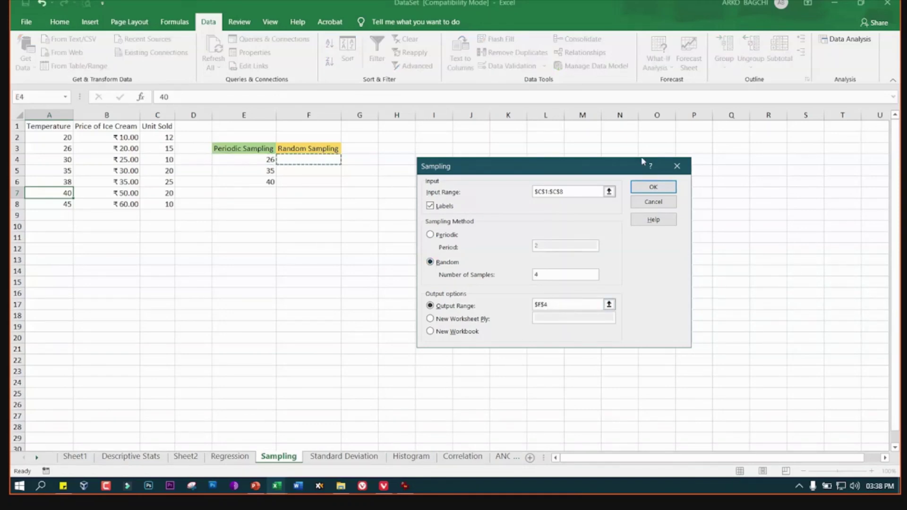
click(642, 188)
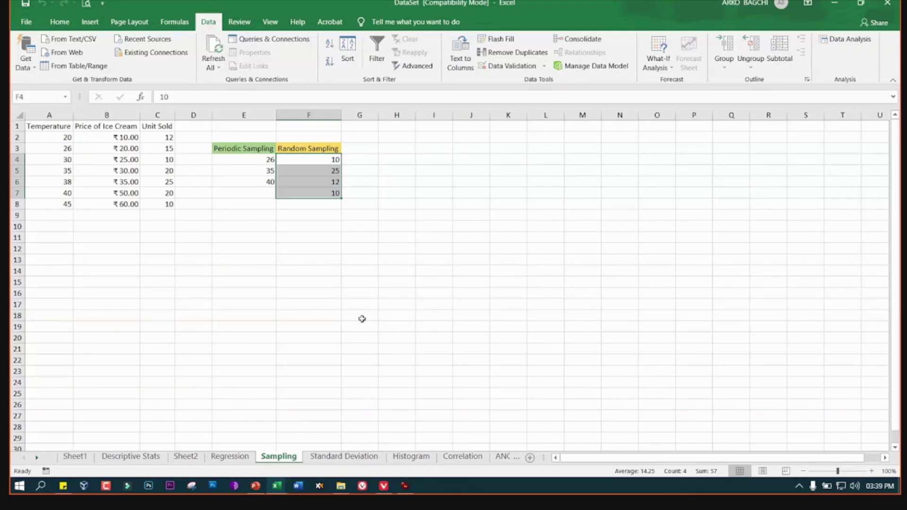
click(258, 186)
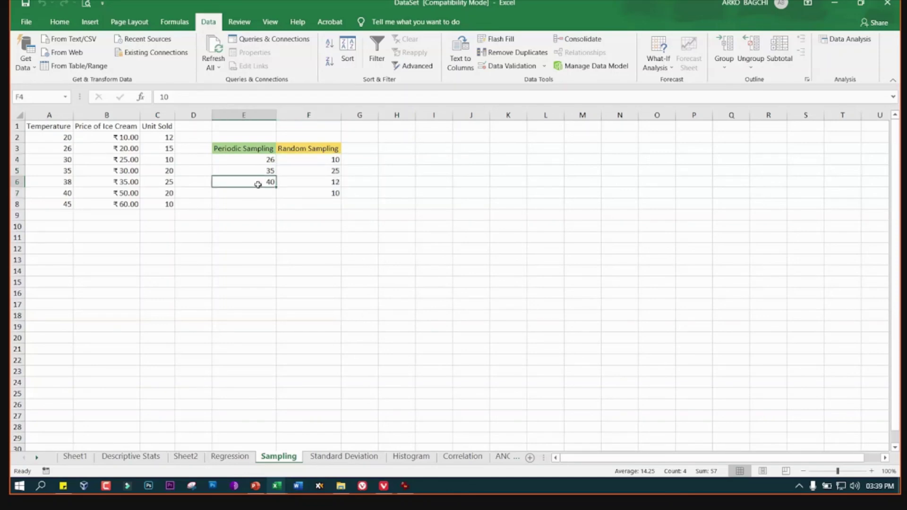
click(240, 150)
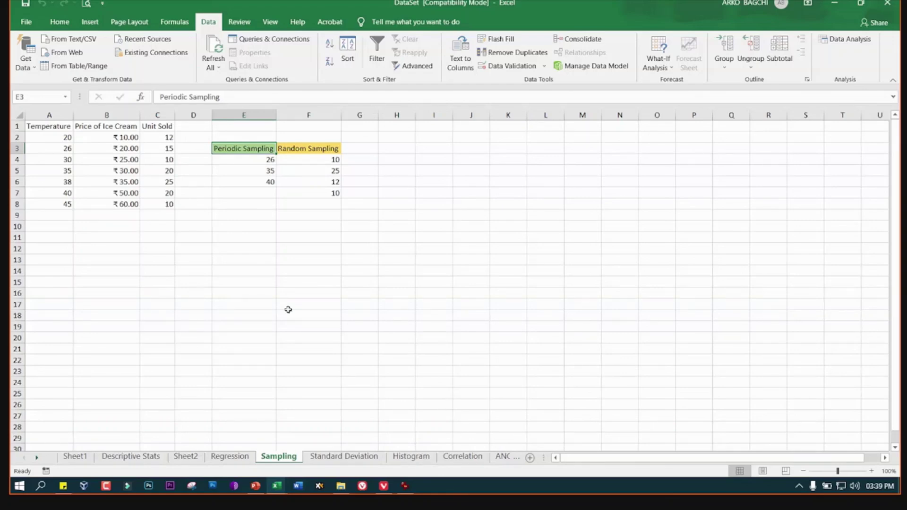
click(266, 292)
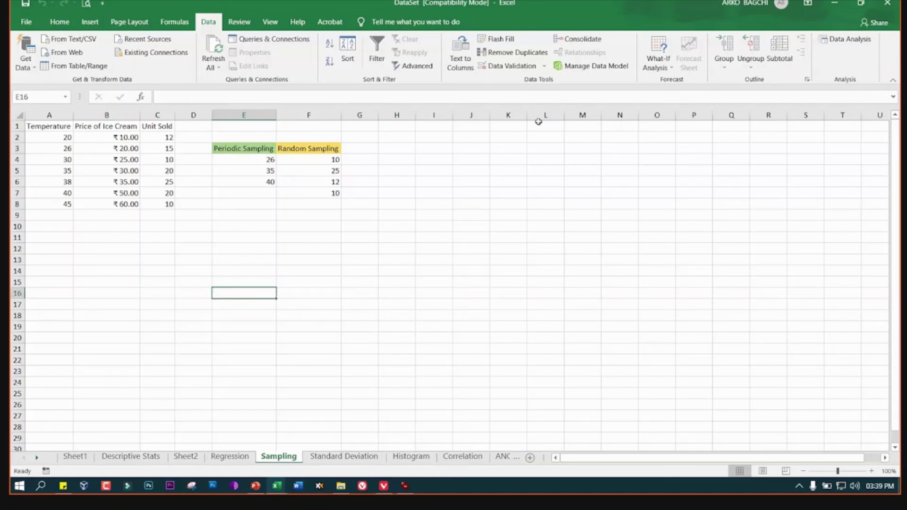
Look through the Standard Deviation, Correlation and ANOVA sheets, then return to Sampling
click(345, 456)
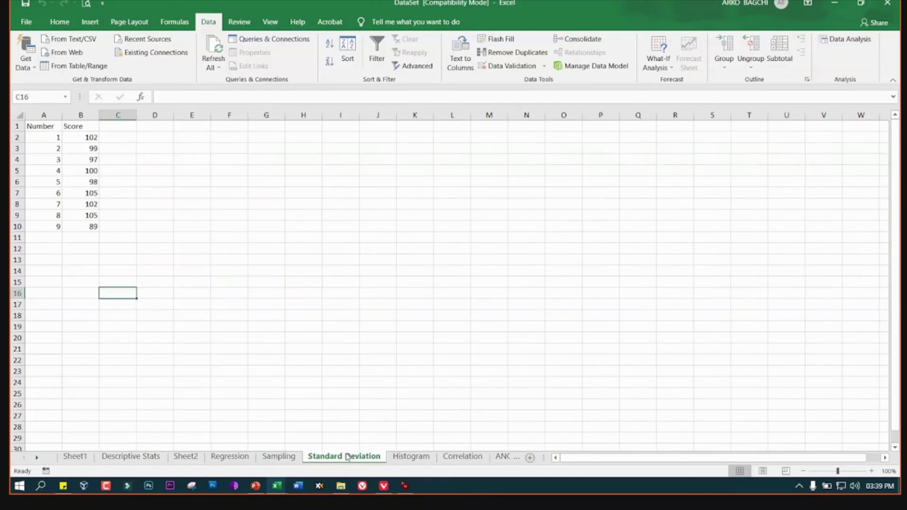
click(466, 460)
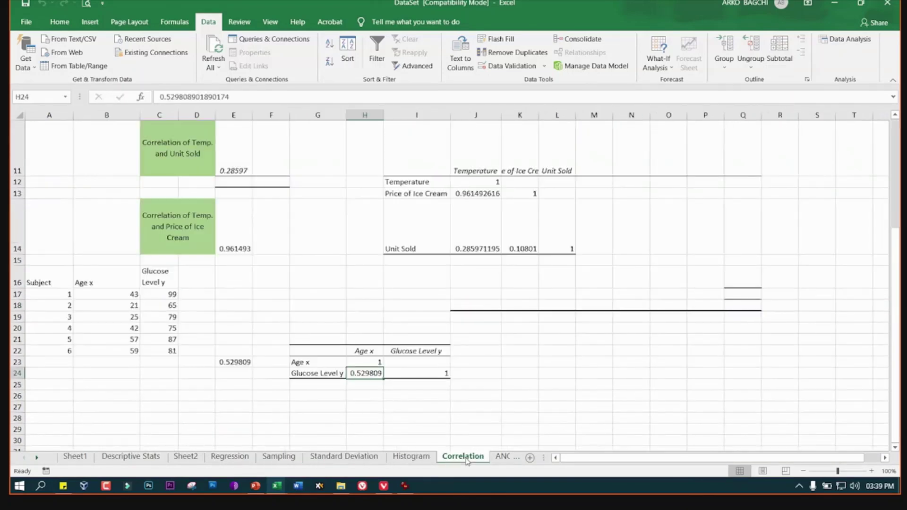
click(504, 459)
click(306, 456)
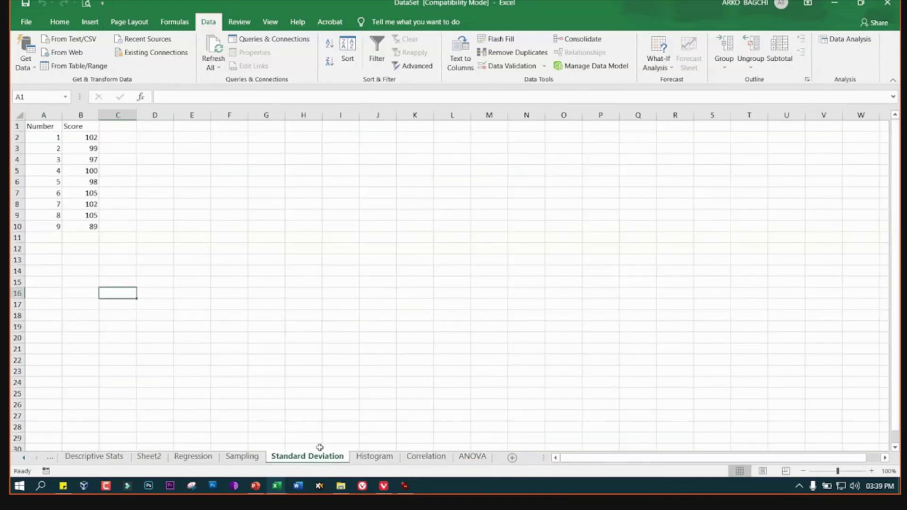
click(241, 457)
Copy the A1:C8 Temperature/Price/Unit Sold table into A1 of a new Sheet3
mouse_move(35, 126)
mouse_down()
mouse_move(177, 154)
mouse_move(158, 202)
mouse_up()
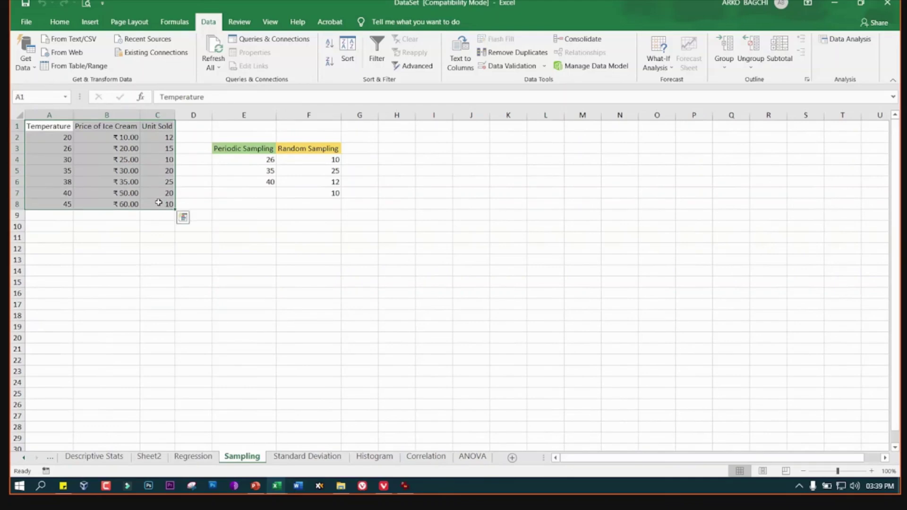
key(ctrl+c)
click(512, 457)
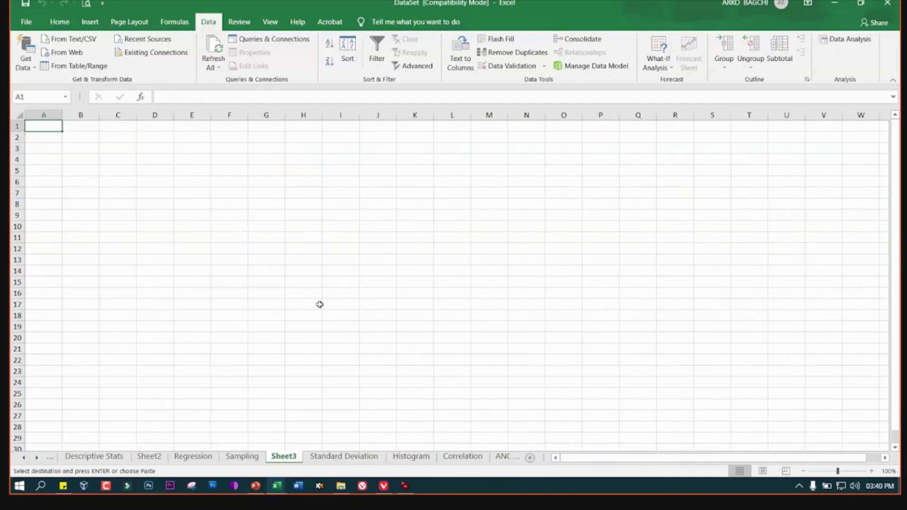
key(ctrl+v)
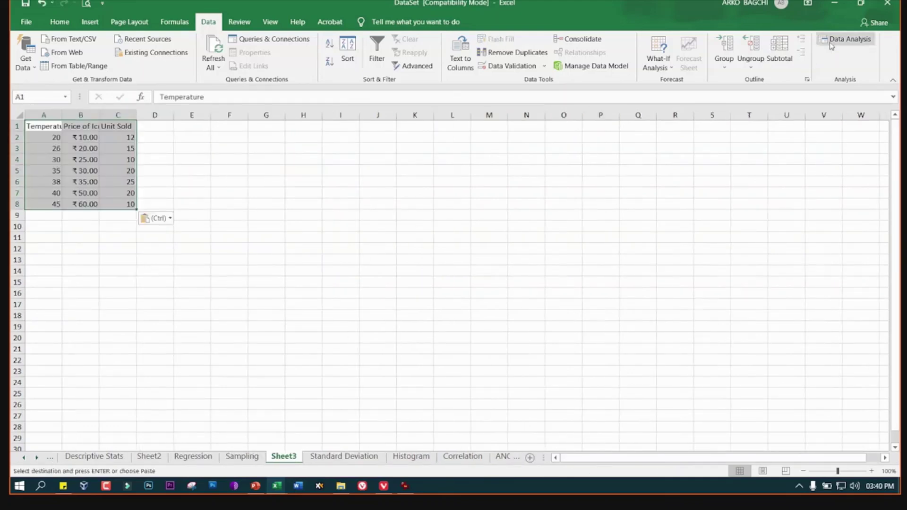
Start a paired two-sample t-Test with variable ranges $A$1:$A$8 and $C$1:$C$8
click(831, 40)
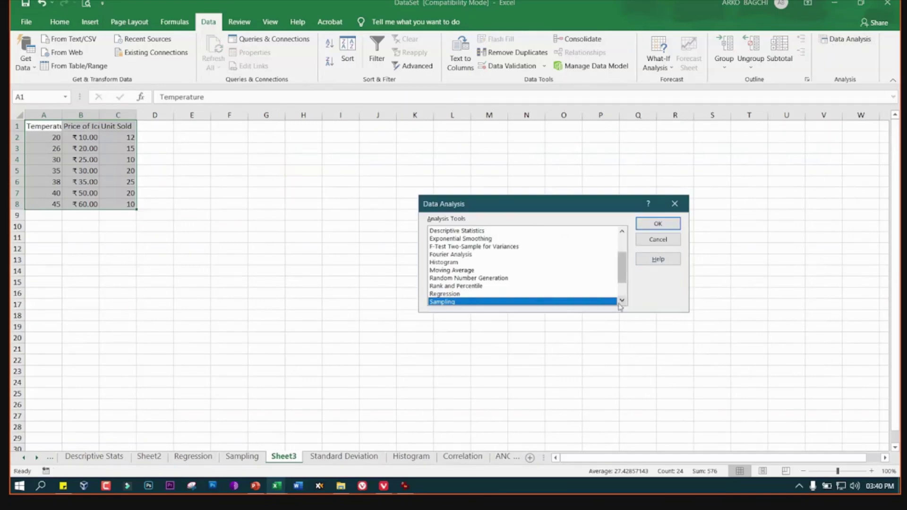
click(622, 301)
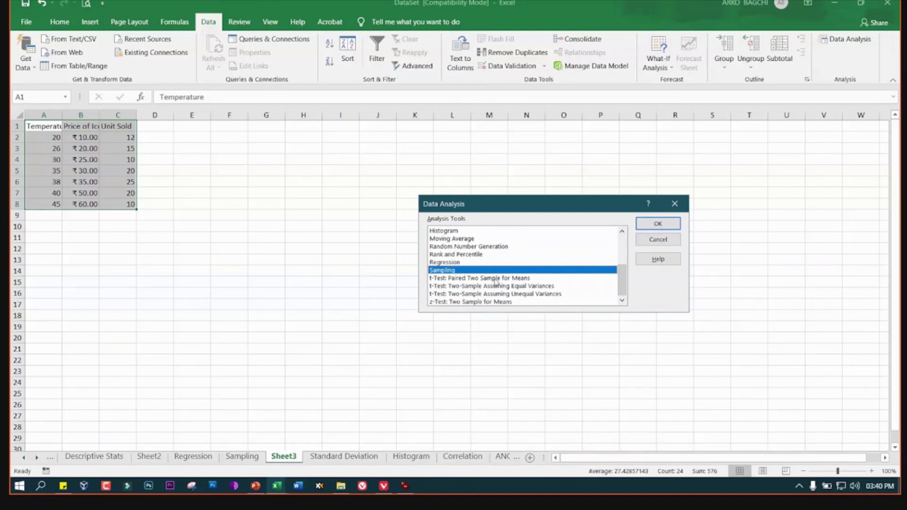
click(495, 279)
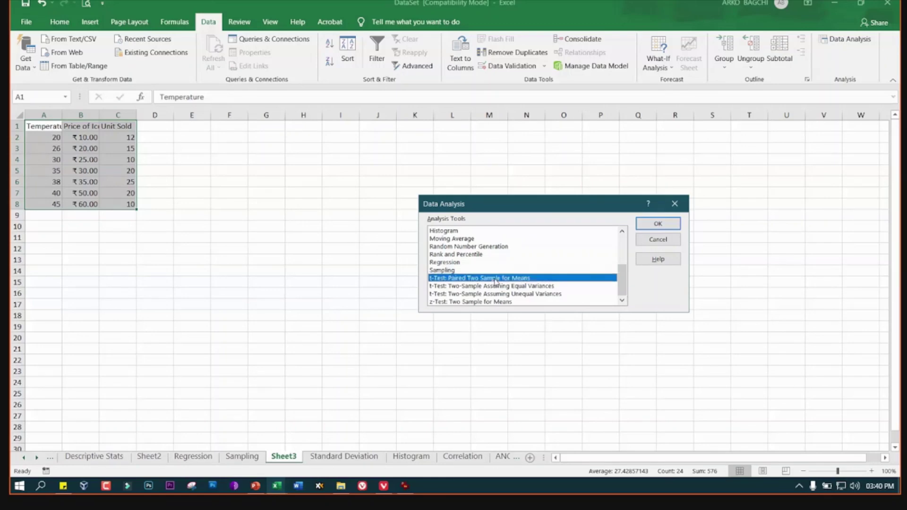
click(678, 225)
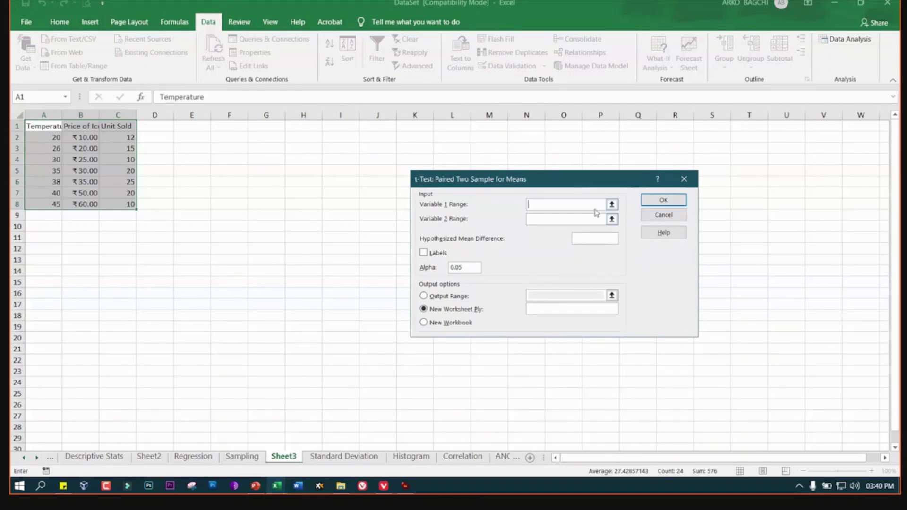
click(37, 126)
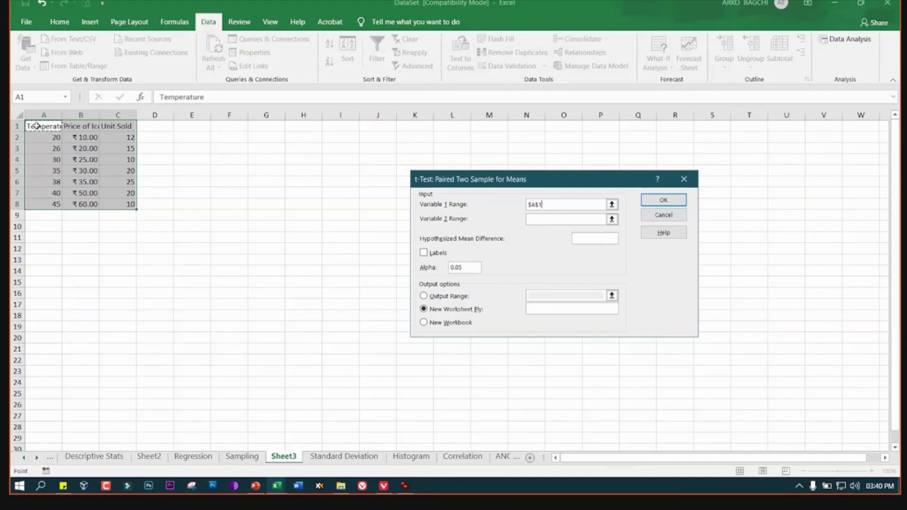
click(38, 116)
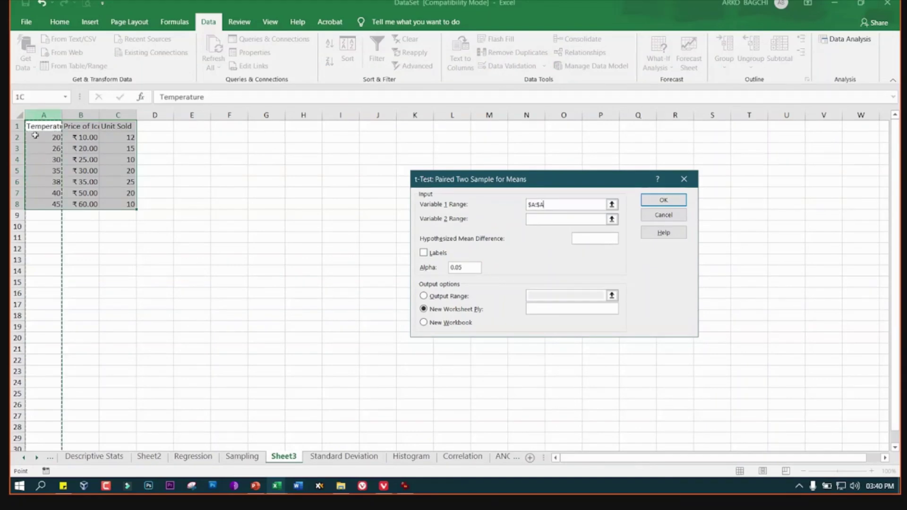
click(44, 147)
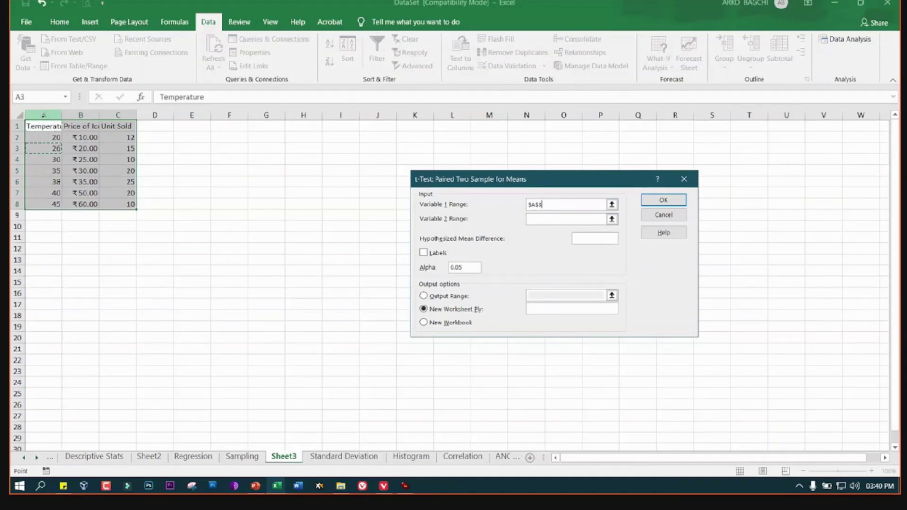
drag(43, 126, 46, 209)
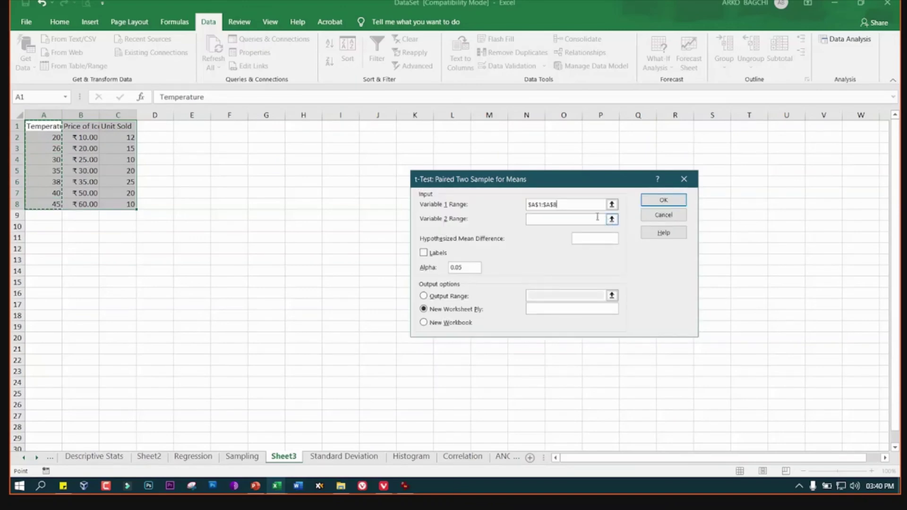
click(597, 216)
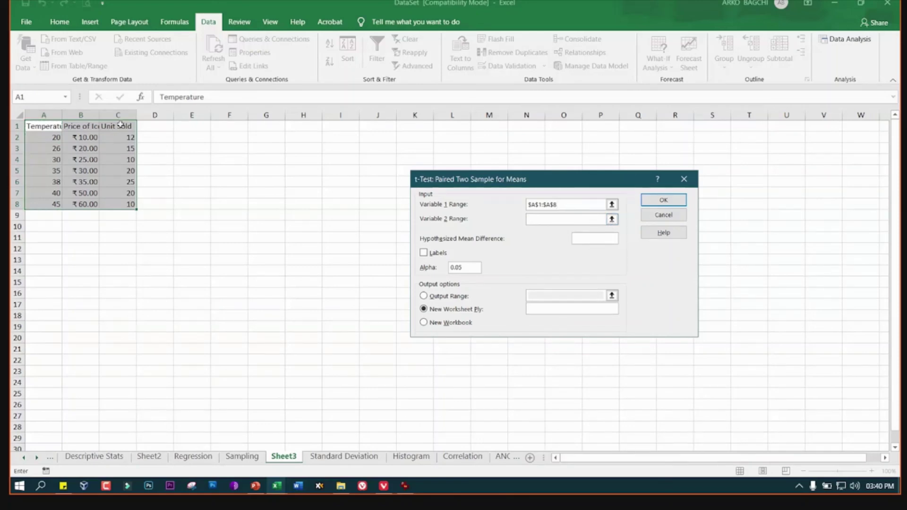
drag(120, 125, 126, 203)
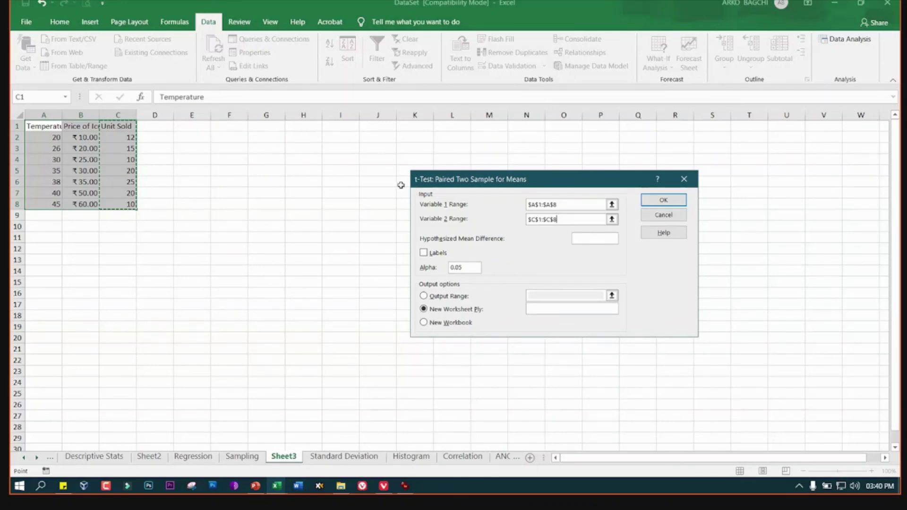
Set hypothesized mean difference 2, Labels on, output at $E$13, and run the t-Test
click(598, 239)
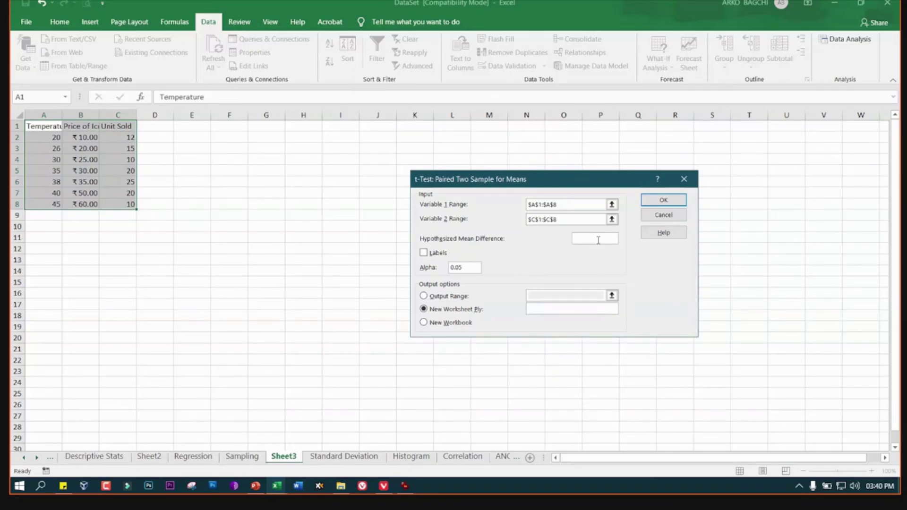
click(427, 253)
click(595, 239)
text(2)
click(423, 295)
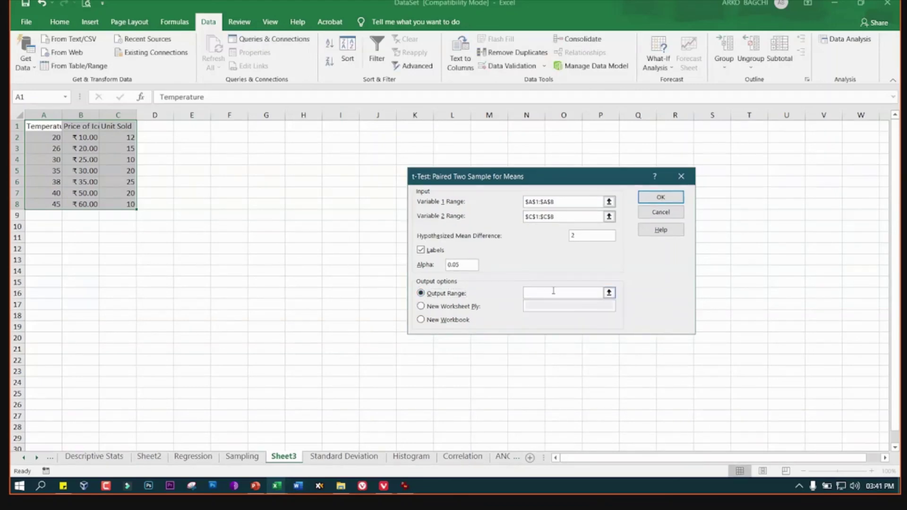
click(184, 260)
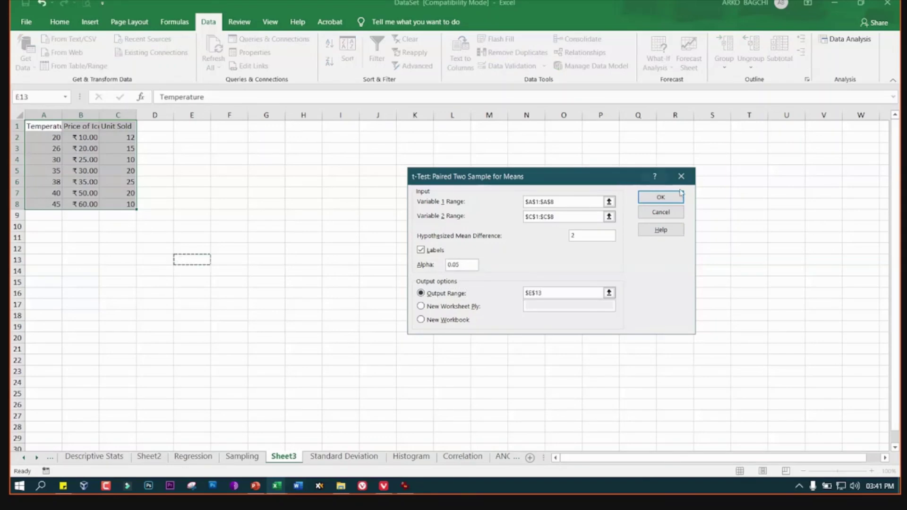
click(662, 196)
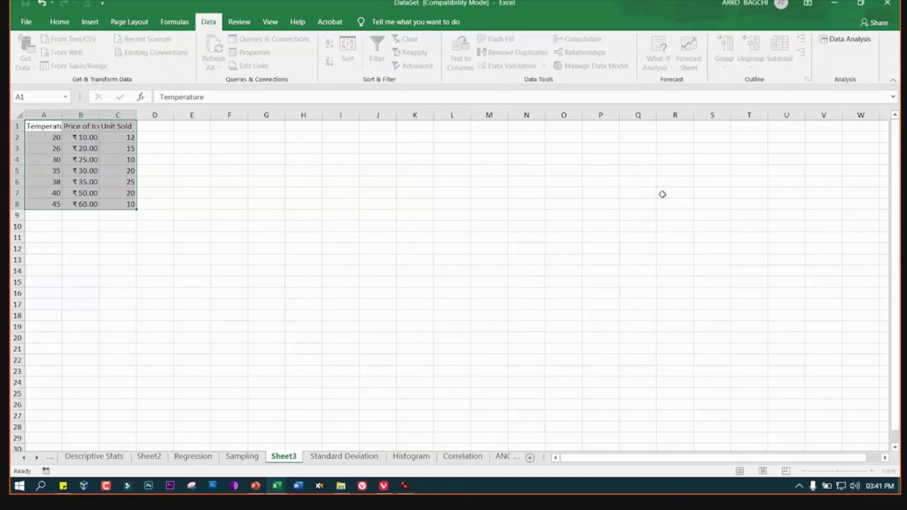
double_click(211, 114)
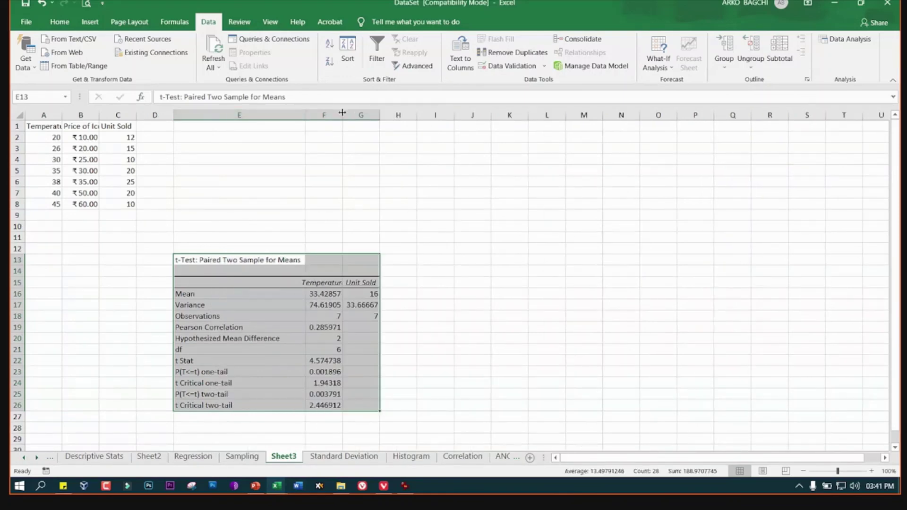
double_click(342, 114)
double_click(394, 118)
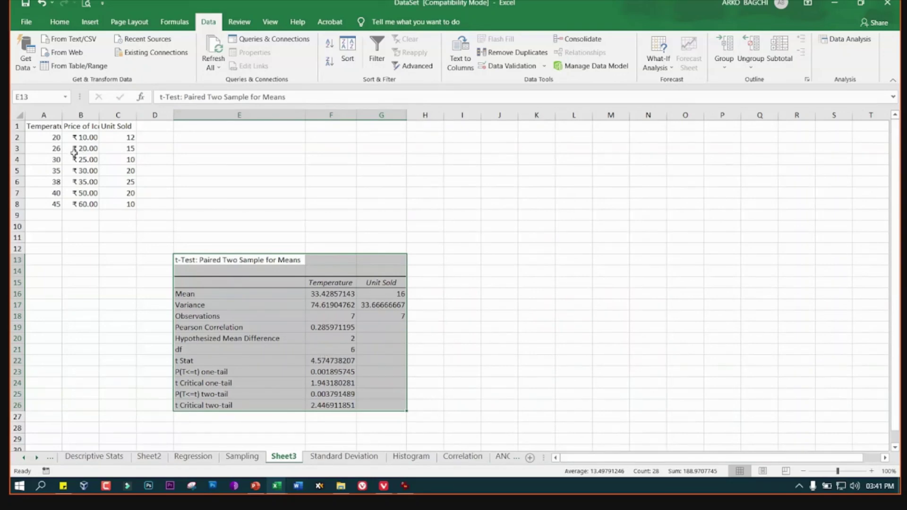
click(323, 294)
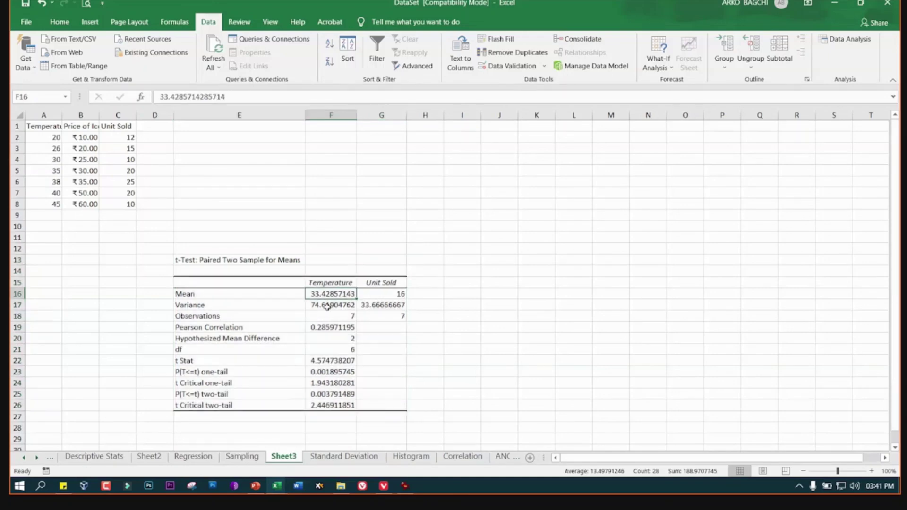
click(328, 305)
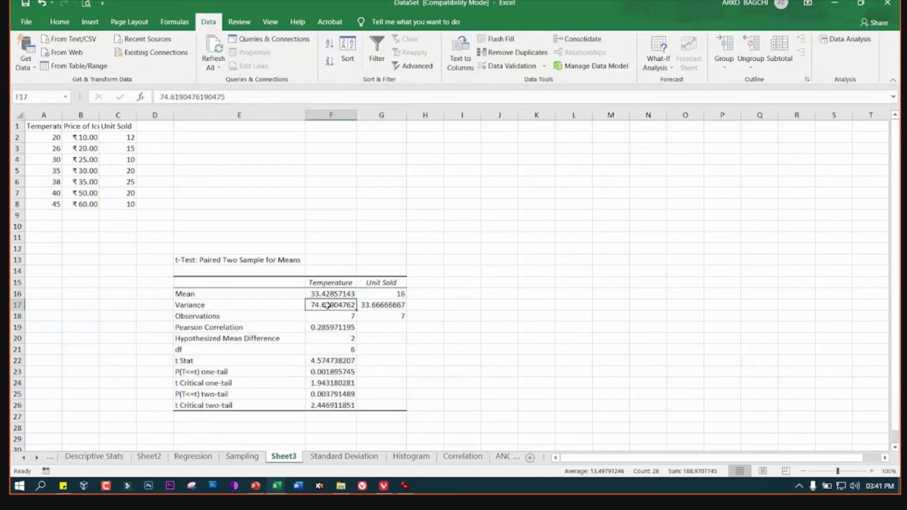
click(392, 294)
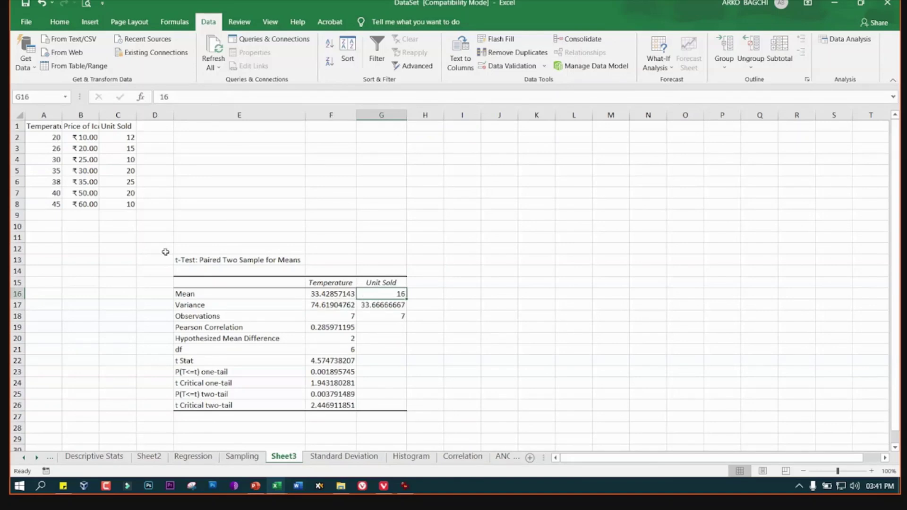
click(399, 315)
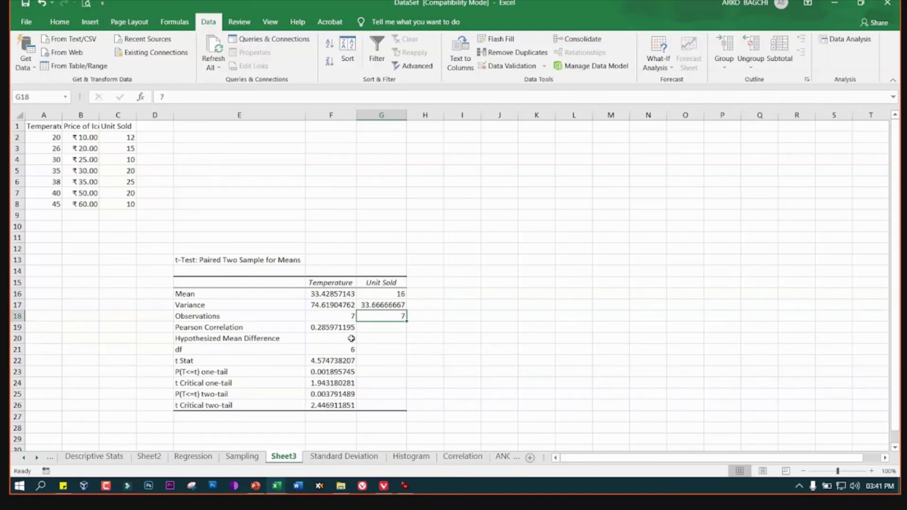
click(344, 340)
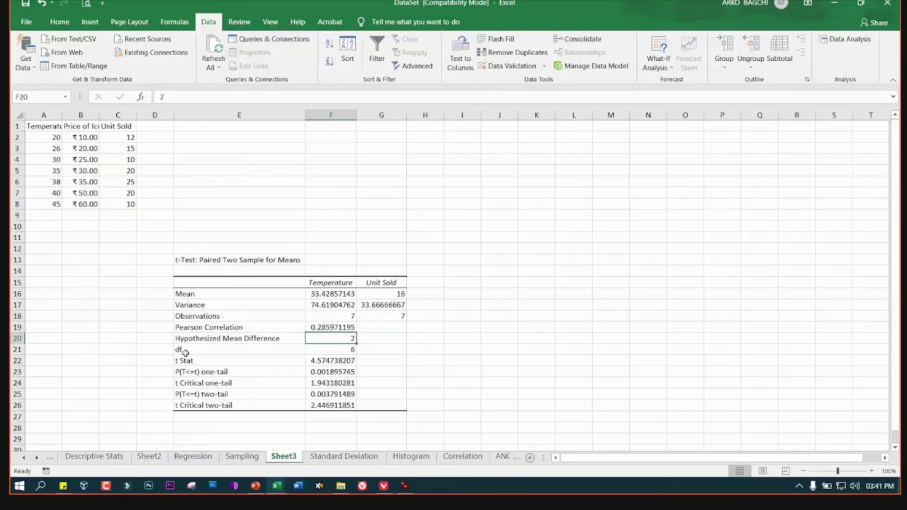
click(347, 351)
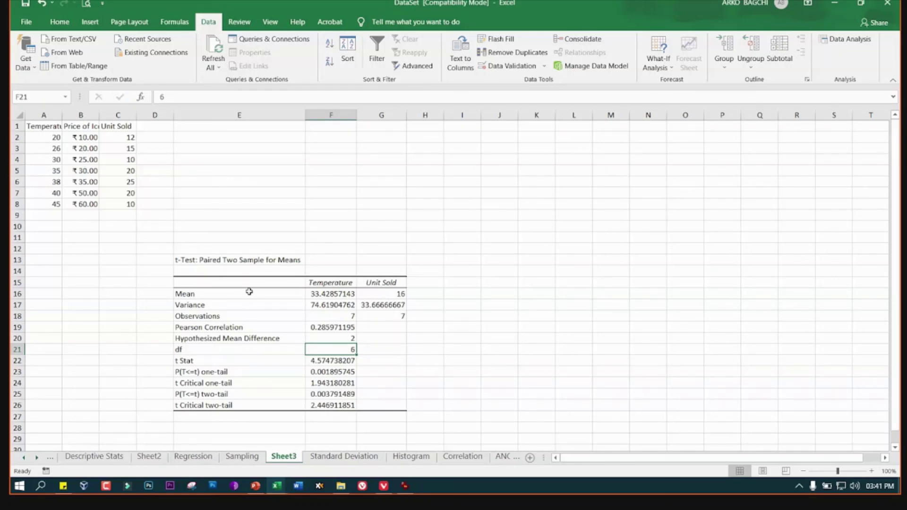
Pick z-Test: Two Sample for Means from the Data Analysis tool list
click(850, 40)
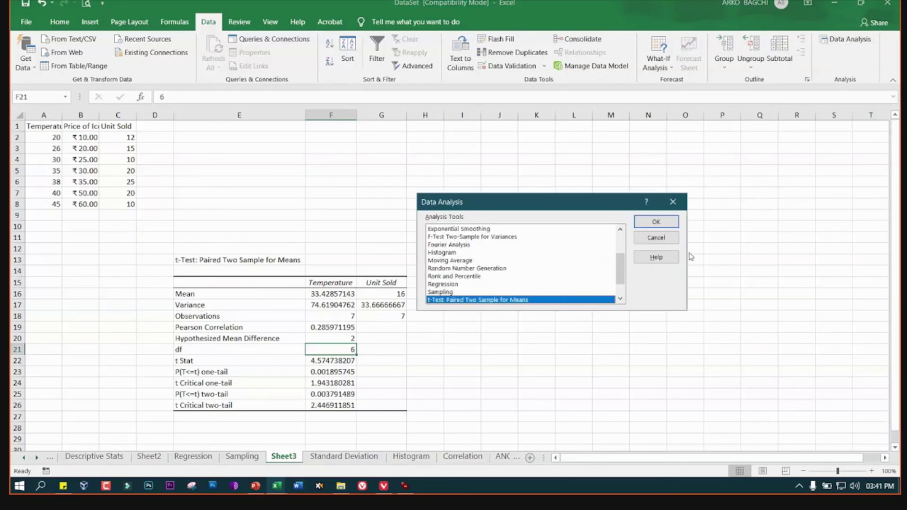
scroll(621, 290, down, 1)
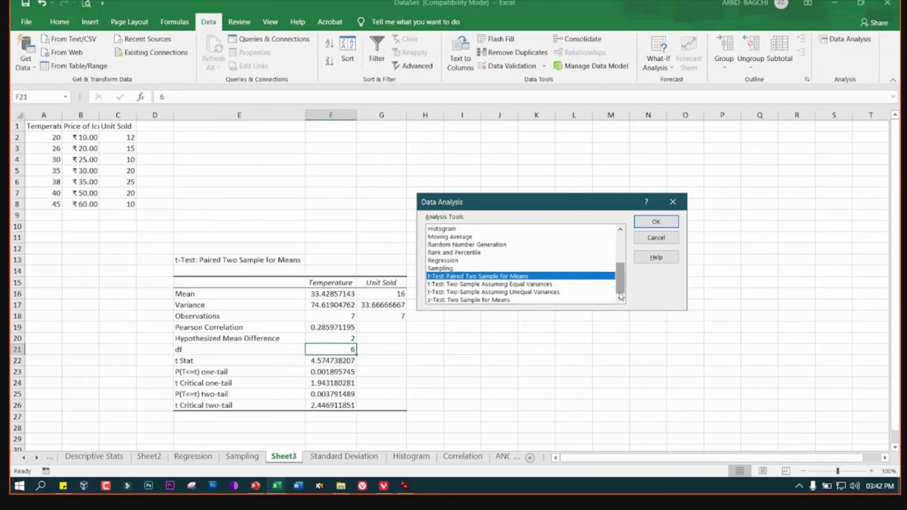
mouse_move(620, 296)
mouse_down()
mouse_move(629, 261)
mouse_move(628, 285)
mouse_up()
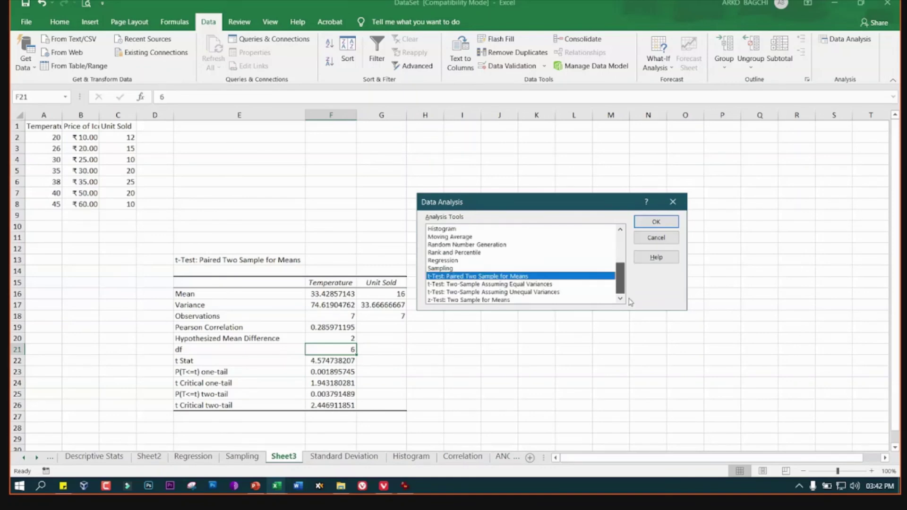
click(455, 299)
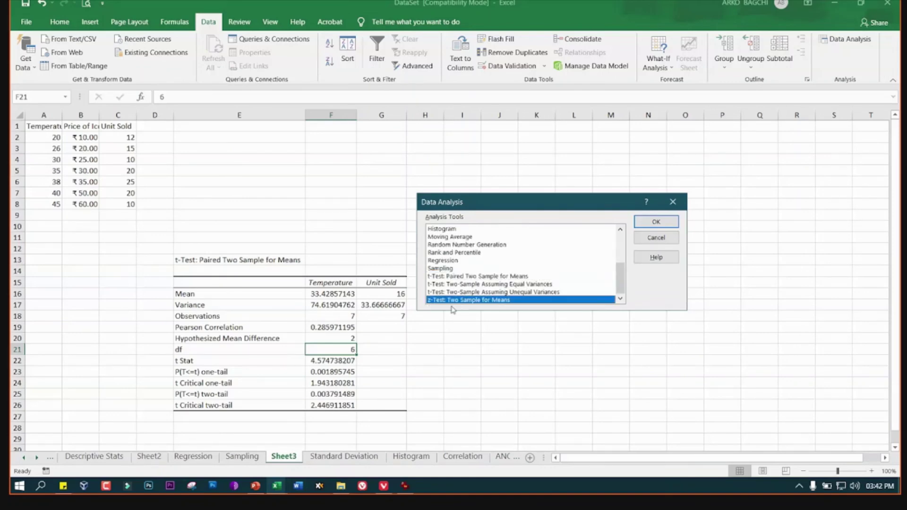
click(656, 222)
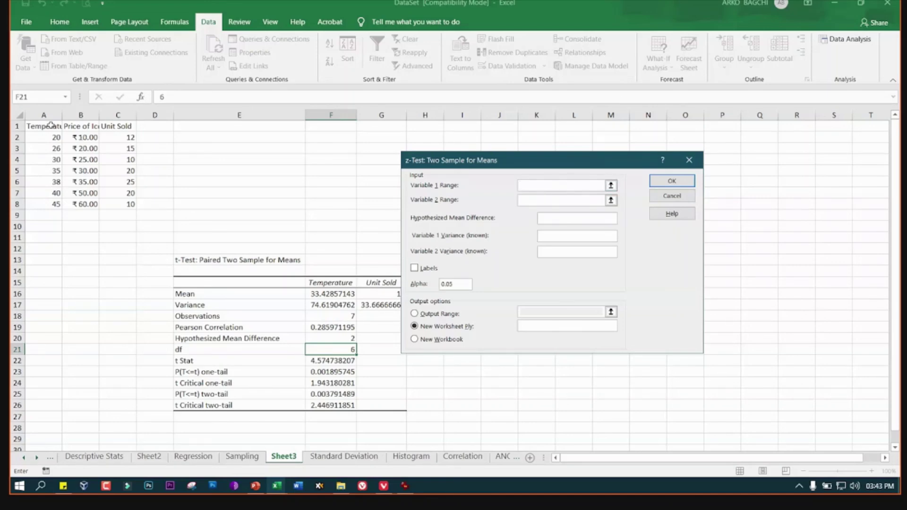
Set z-Test variables to A1:A8 and C1:C8 with Labels, output at cell I15
drag(50, 125, 52, 204)
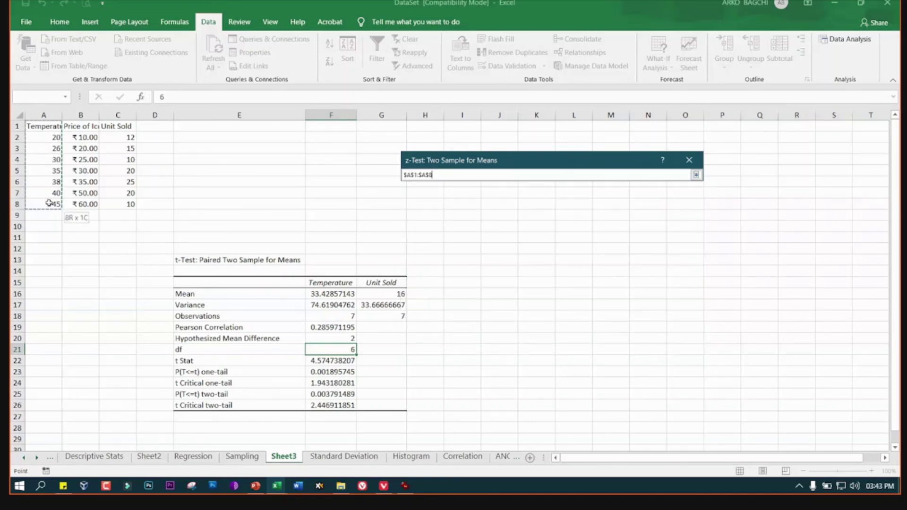
click(532, 200)
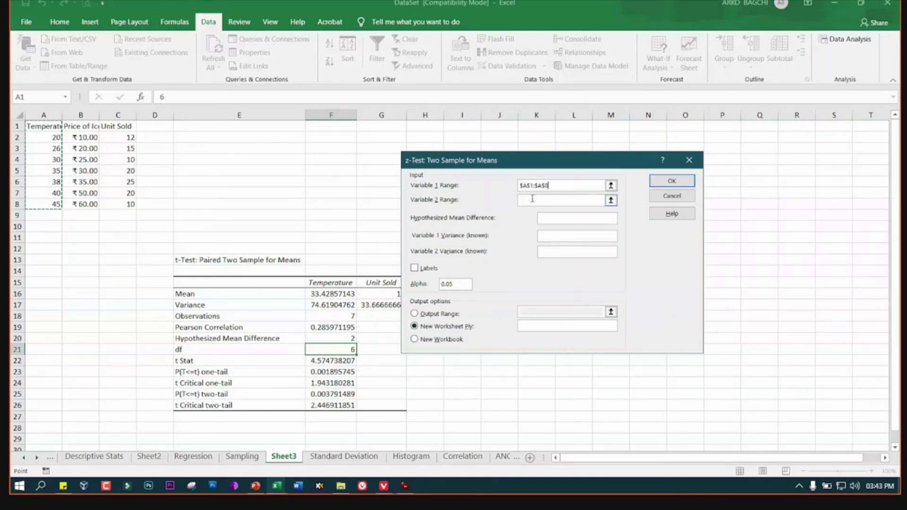
drag(117, 126, 118, 204)
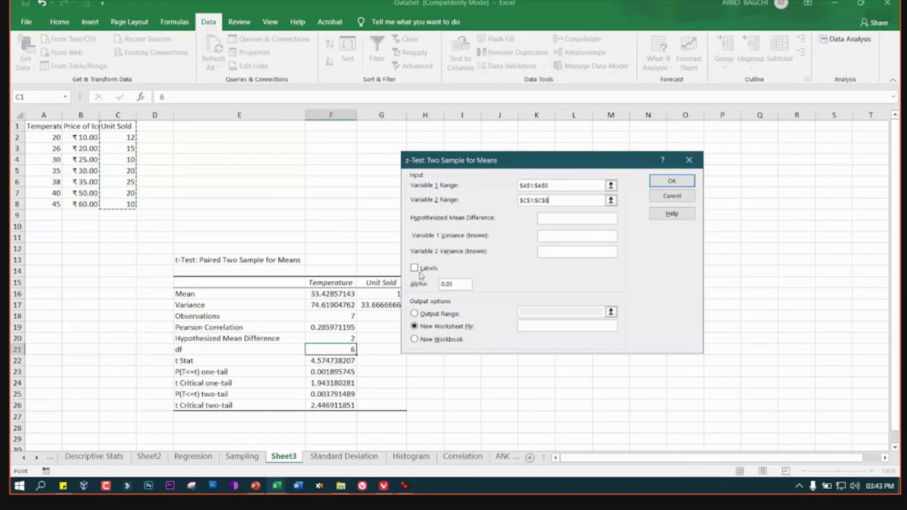
click(414, 268)
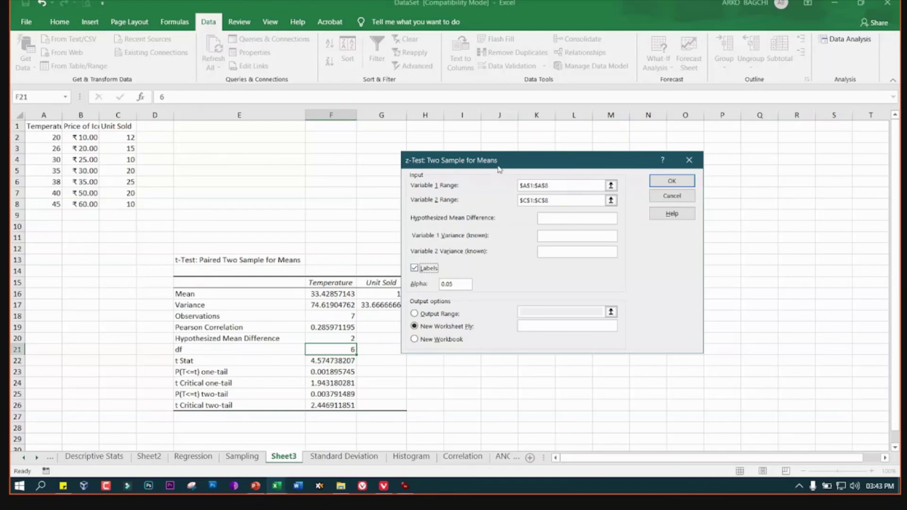
drag(499, 169, 593, 184)
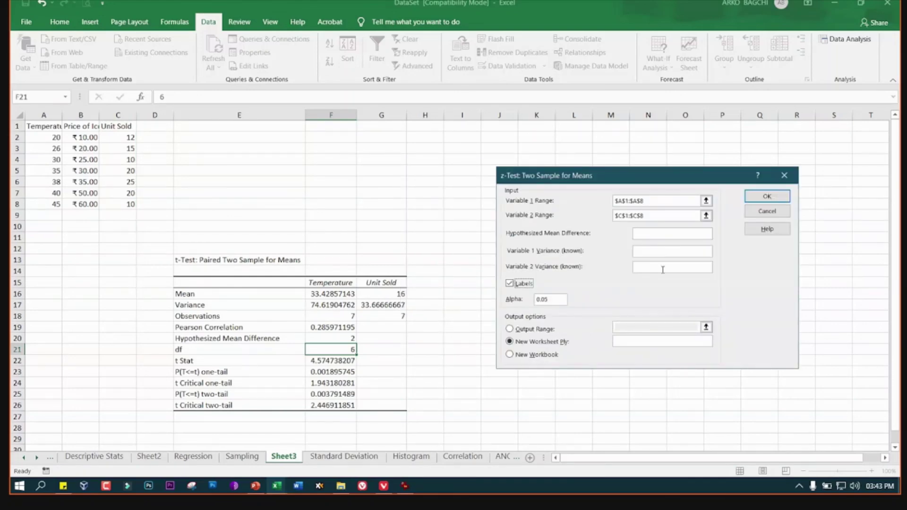
click(509, 330)
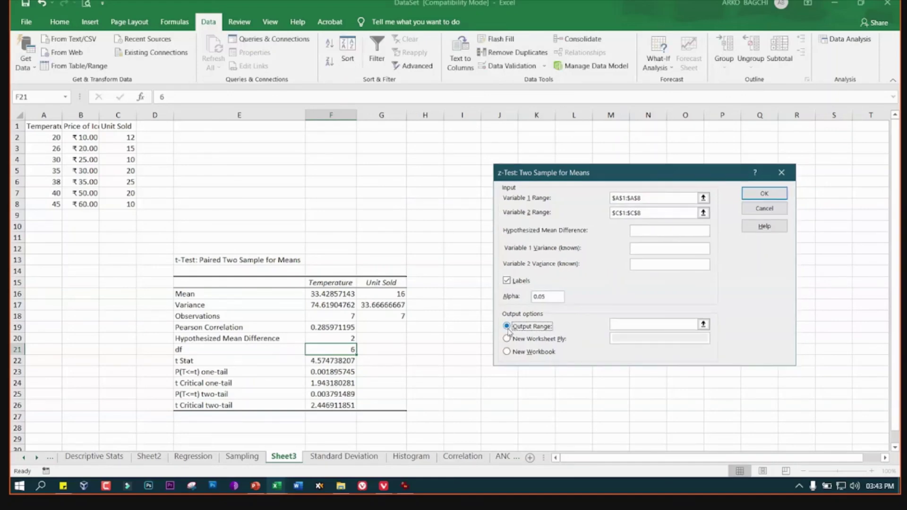
click(654, 325)
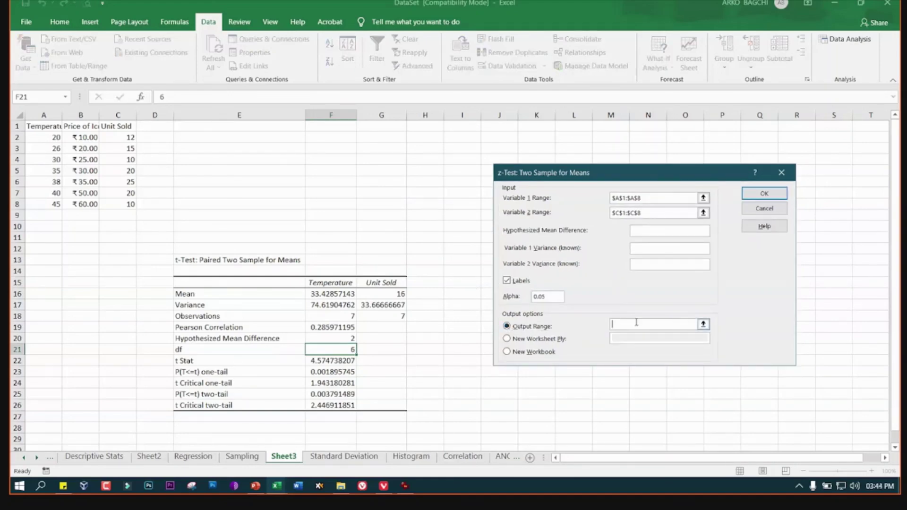
click(470, 285)
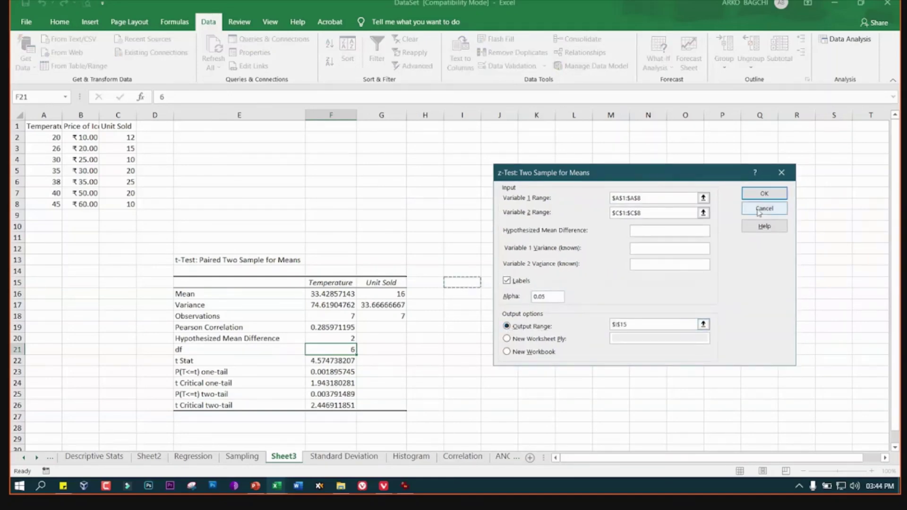
Fill in the missing known variances as 2 and run the z-Test, giving z 23.05583
click(761, 193)
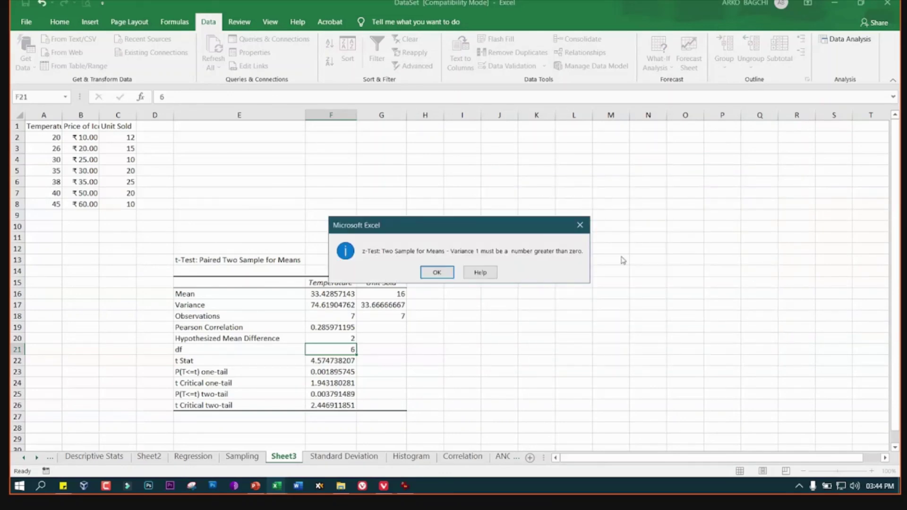
click(436, 273)
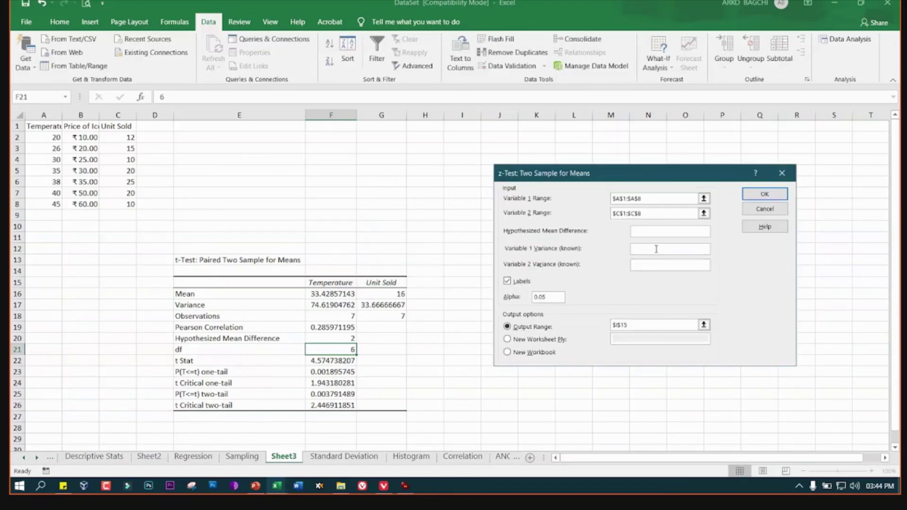
text(2)
click(761, 194)
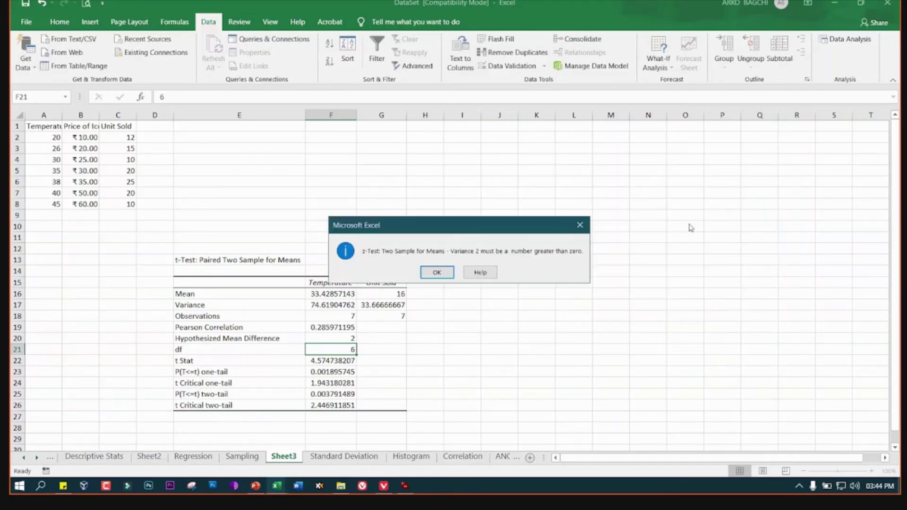
click(448, 273)
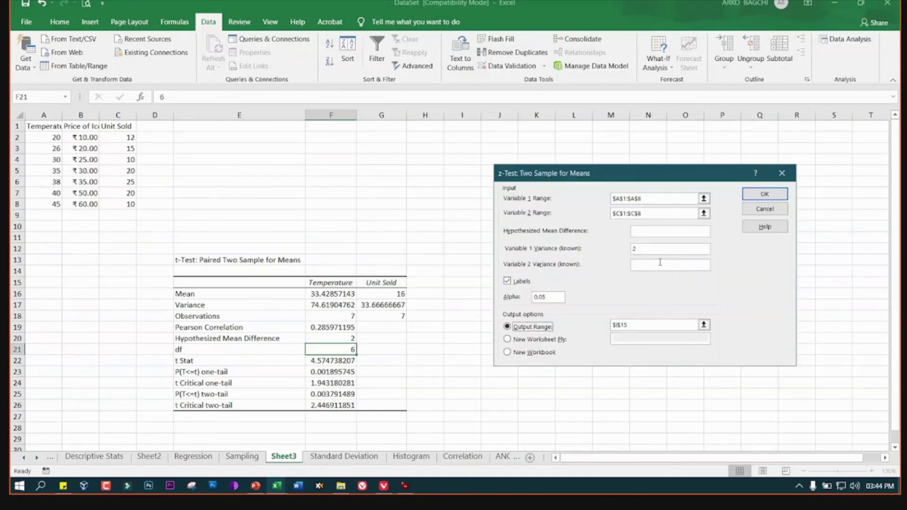
text(2)
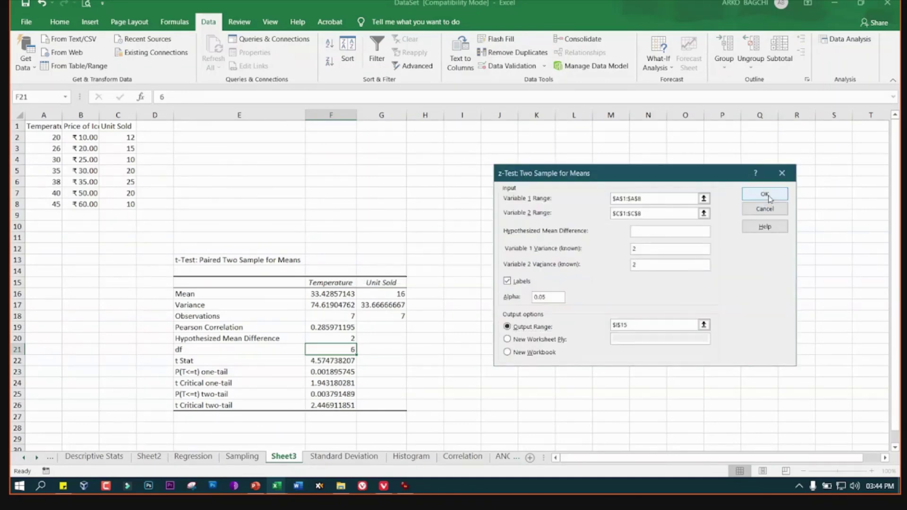
click(765, 195)
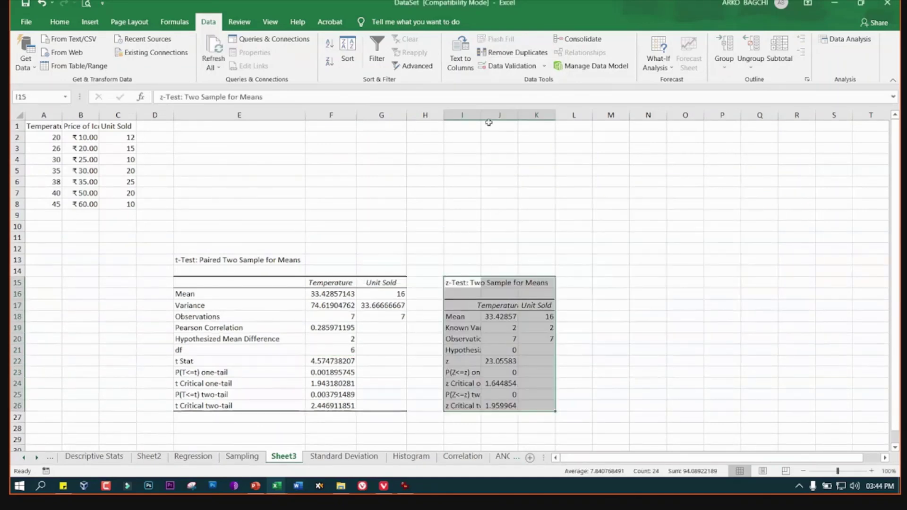
Autofit columns I and J to show the z-Test labels and values, then reopen Data Analysis
double_click(484, 114)
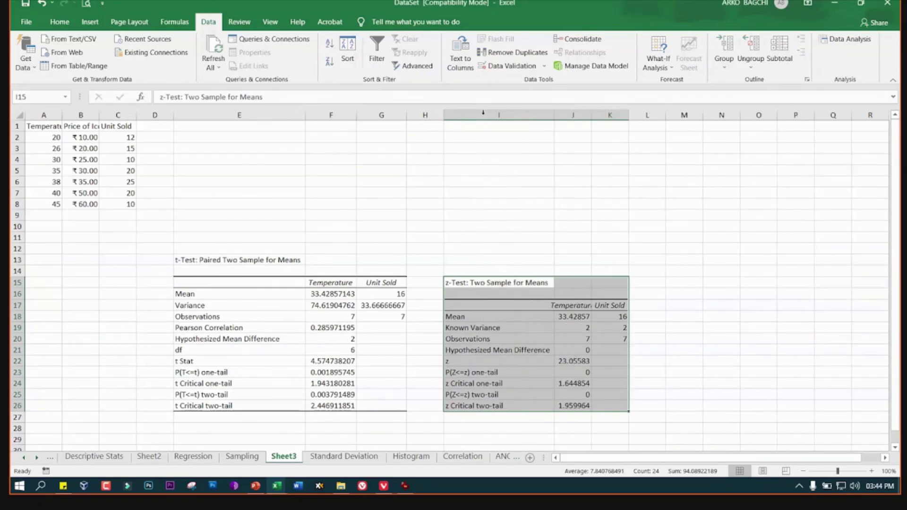
double_click(591, 115)
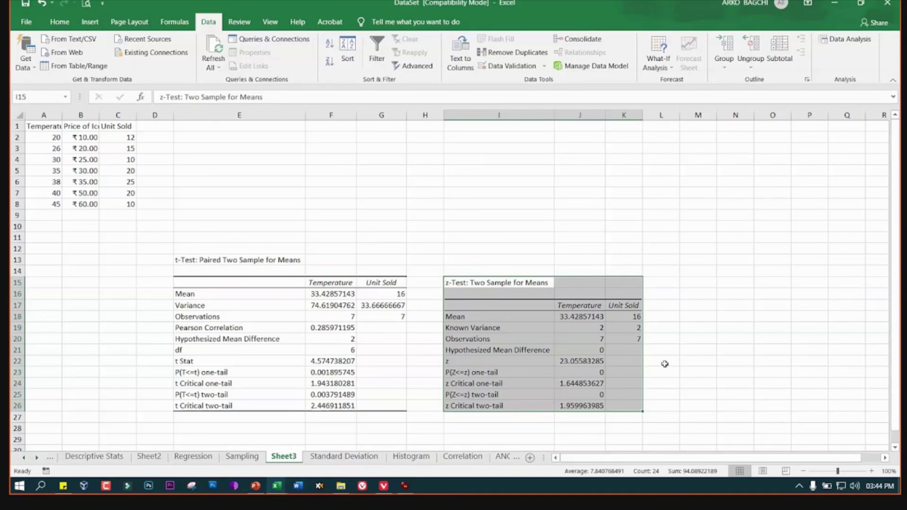
click(845, 39)
drag(713, 287, 718, 251)
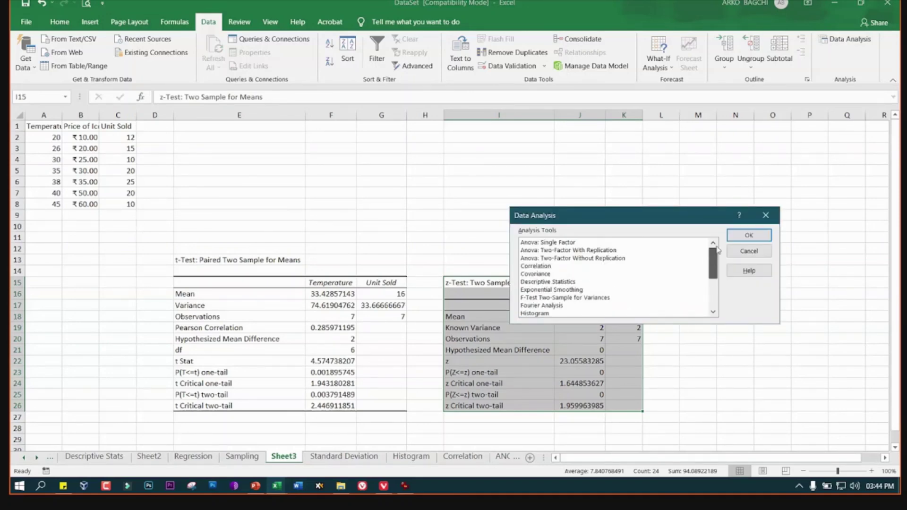
click(563, 243)
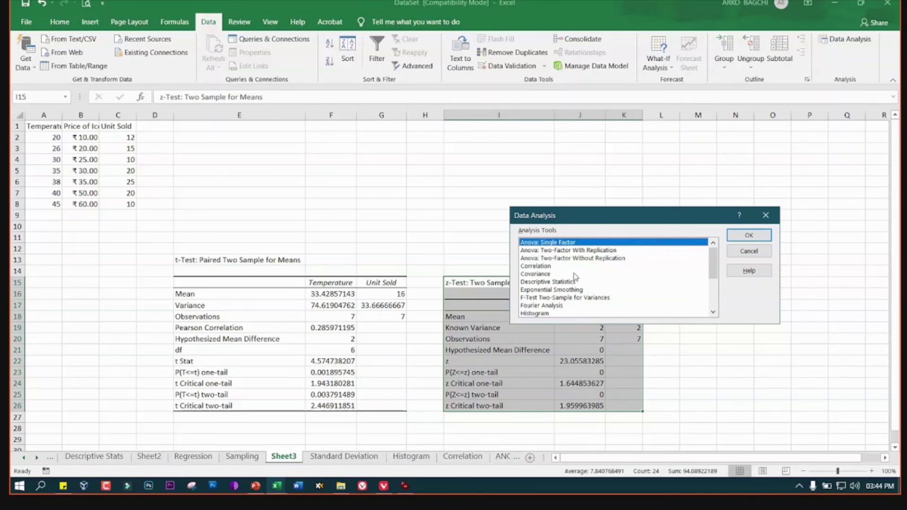
click(405, 486)
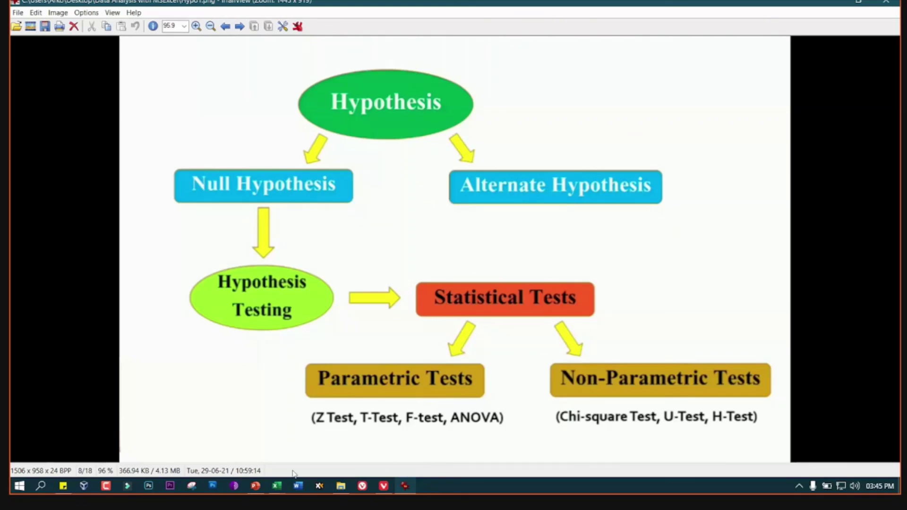
click(275, 491)
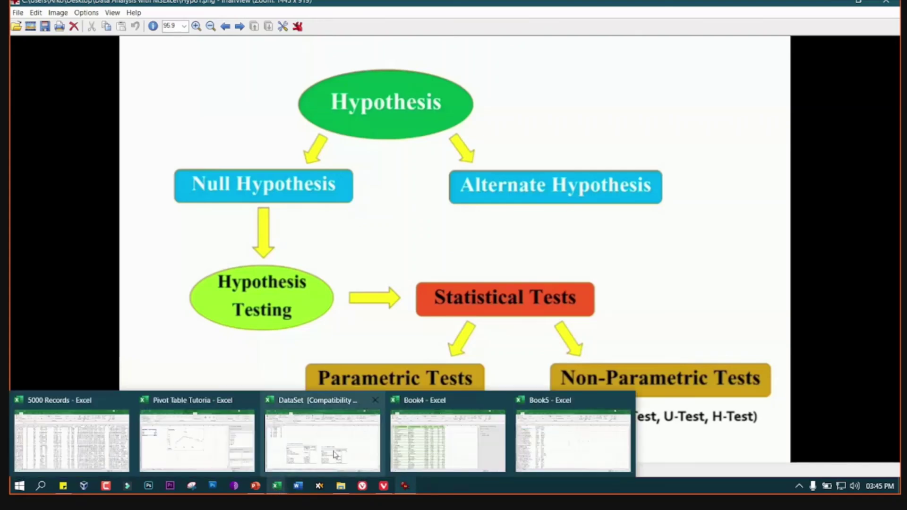
click(350, 449)
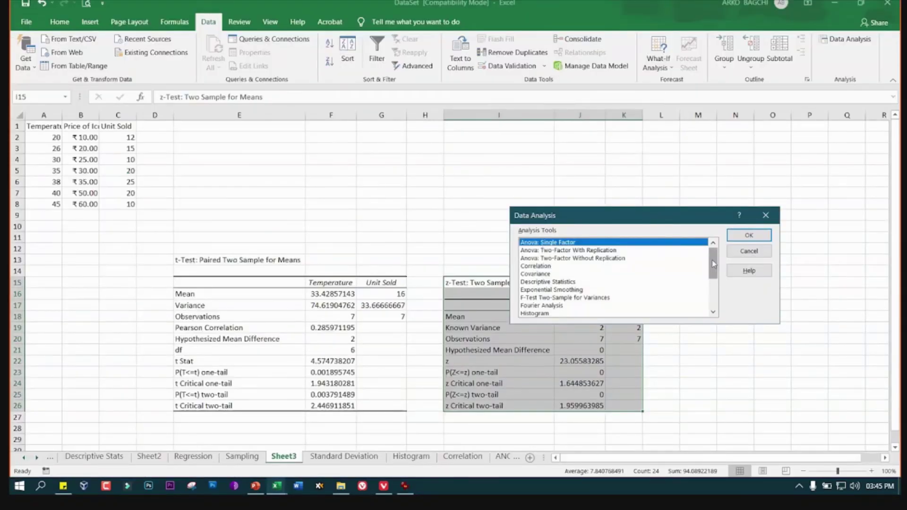
drag(713, 263, 713, 286)
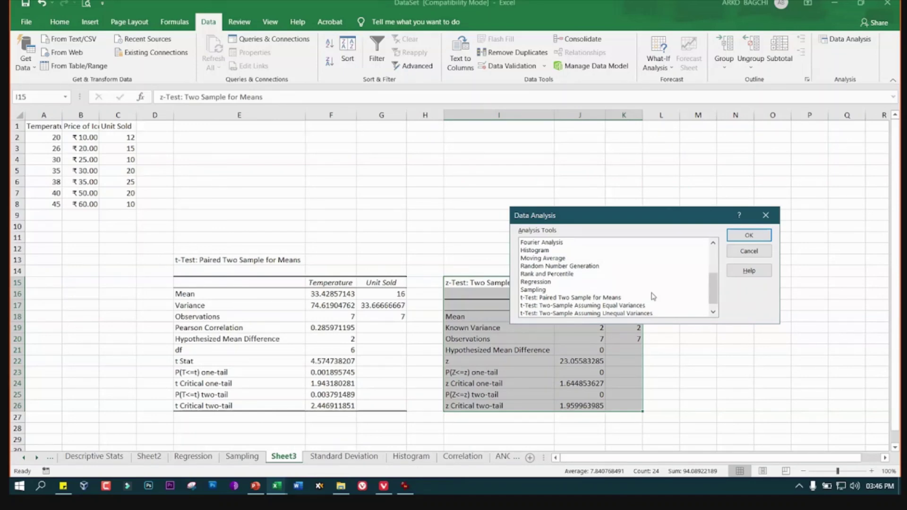
Cancel the Data Analysis dialog without running a tool, keeping the t-test and z-test results
click(748, 251)
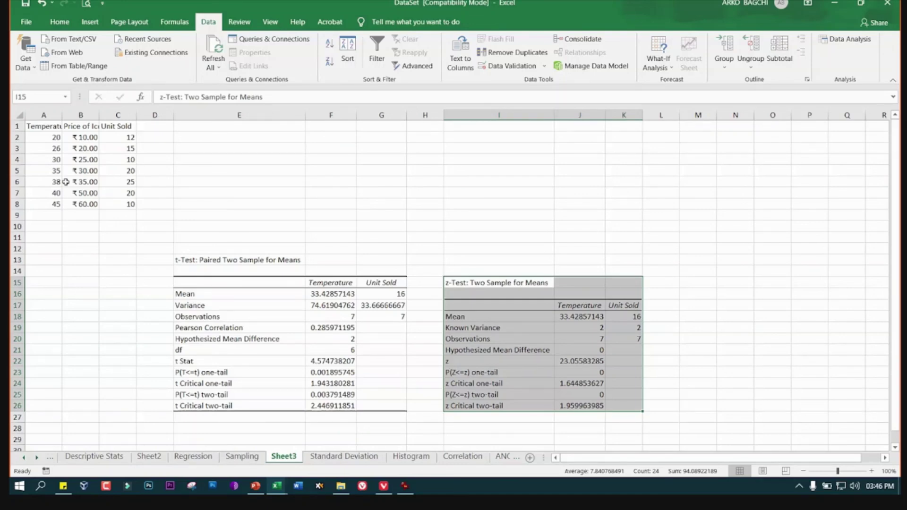
Flip through the Regression and Histogram sheets and land on the Correlation sheet
click(193, 457)
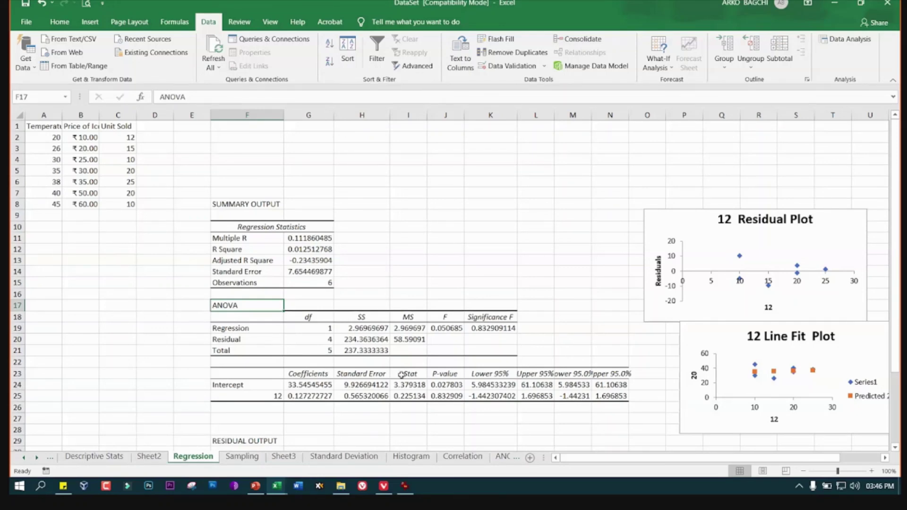
click(411, 456)
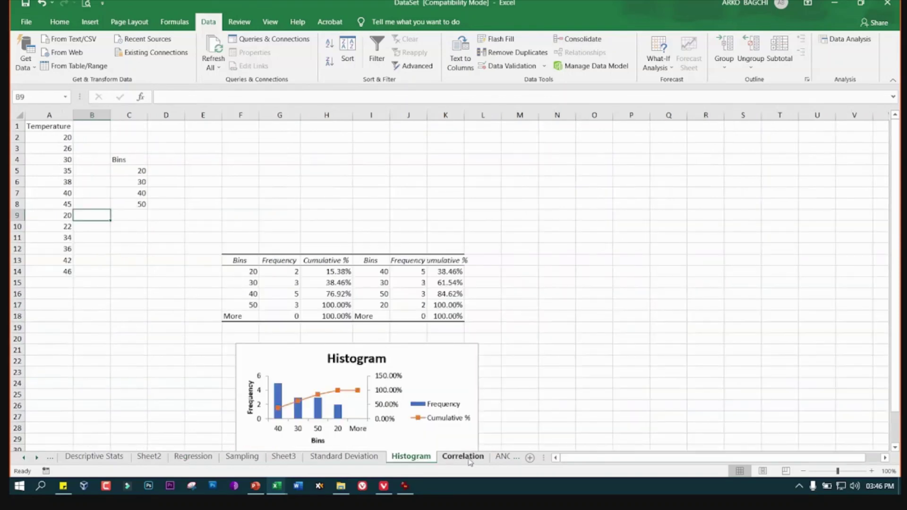
click(463, 456)
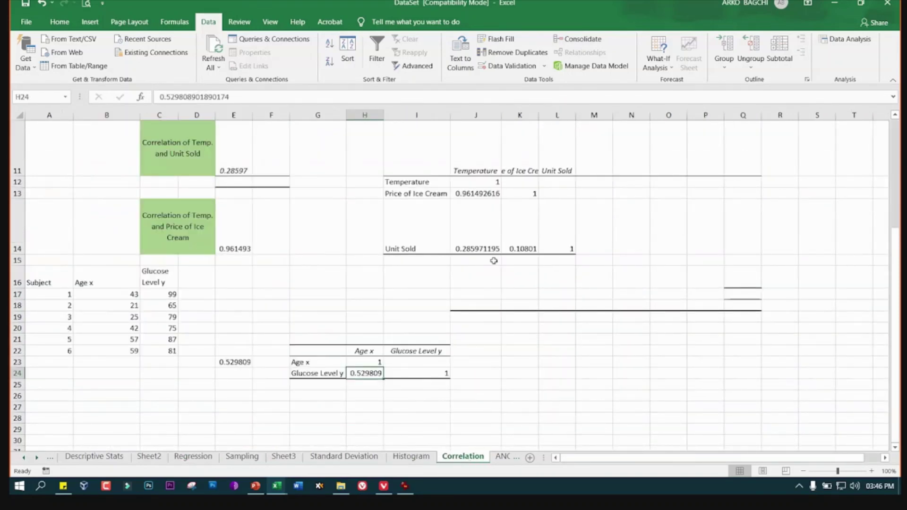
Scroll the Correlation sheet back to the top to show the temperature and ice cream data
scroll(493, 261, up, 4)
scroll(493, 260, down, 7)
scroll(494, 260, up, 7)
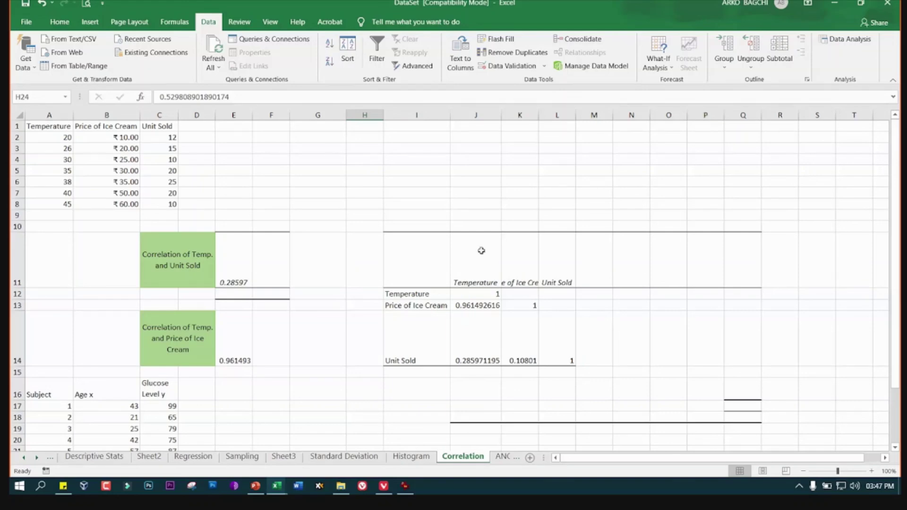
Switch to the Pivot Table Tutorial workbook and delete Sheet2's Total line PivotChart
click(278, 486)
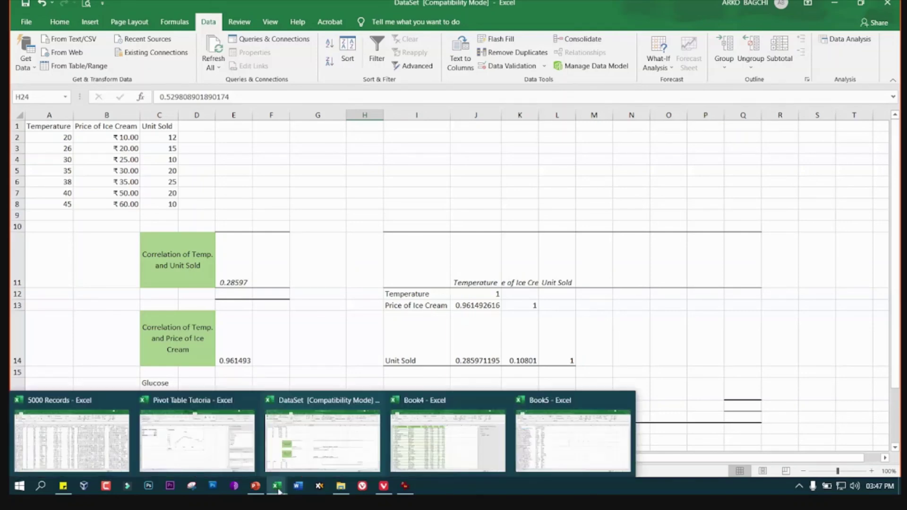
click(166, 430)
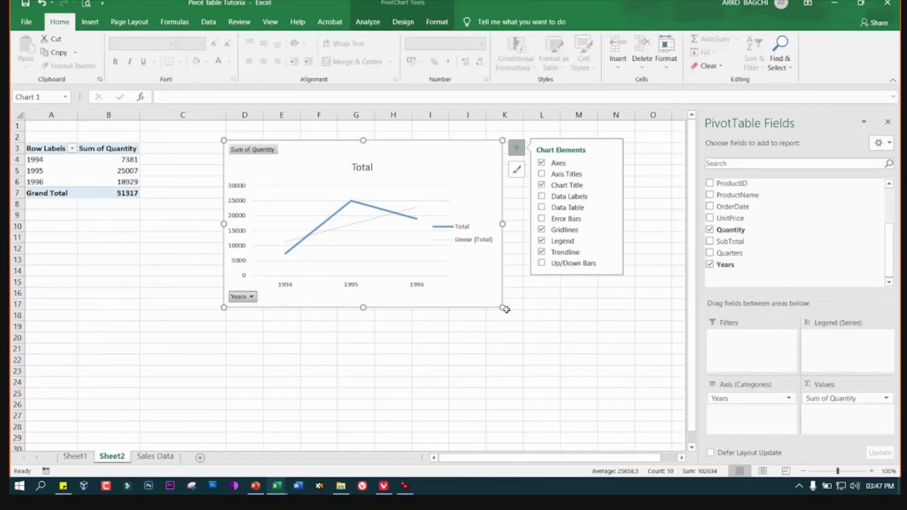
click(456, 371)
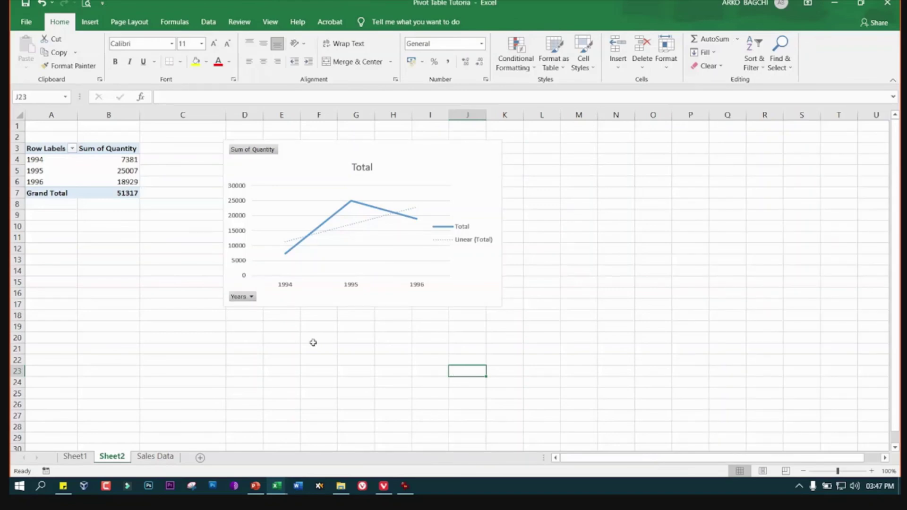
click(340, 373)
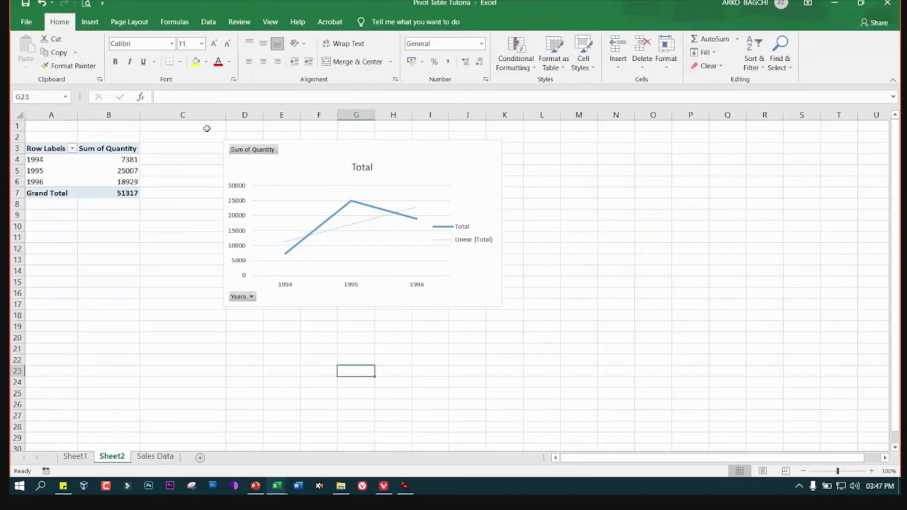
click(320, 153)
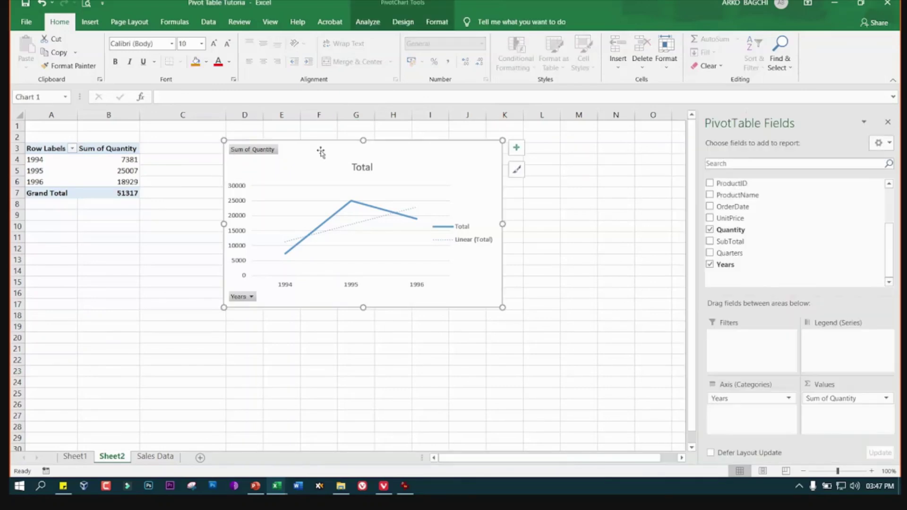
key(Delete)
click(347, 249)
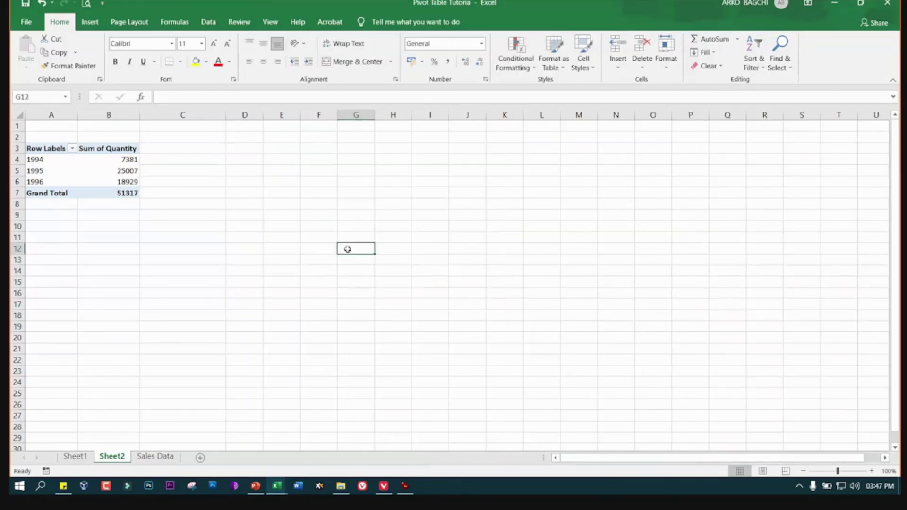
Enter a Sales column in H9 with values 20, 45, 56, 78, 56
click(394, 214)
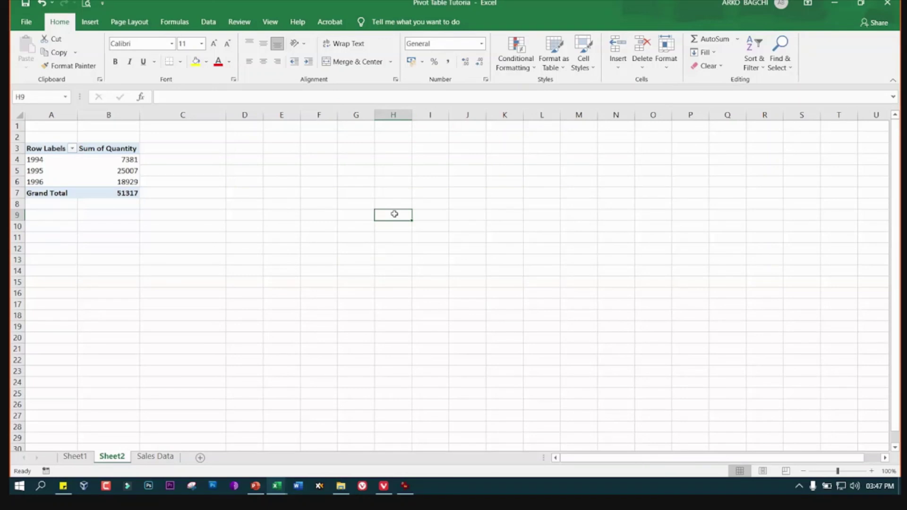
text(Sales)
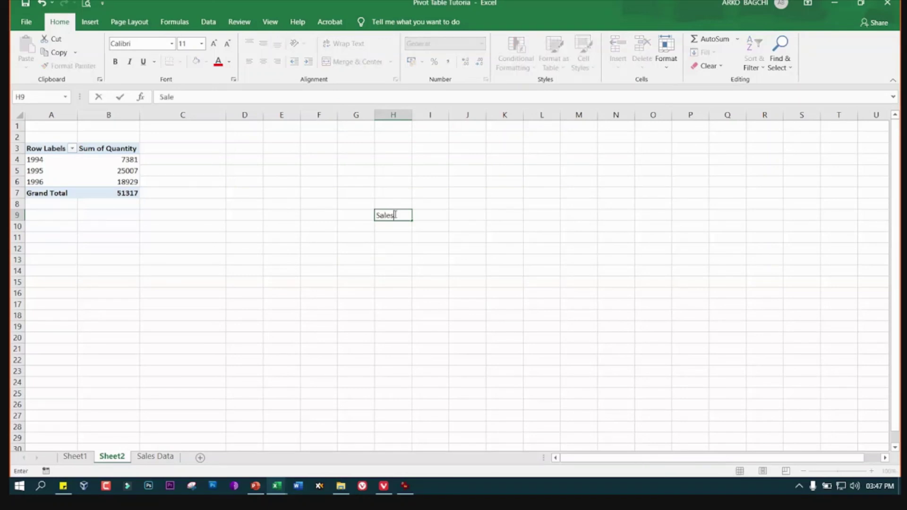
click(394, 228)
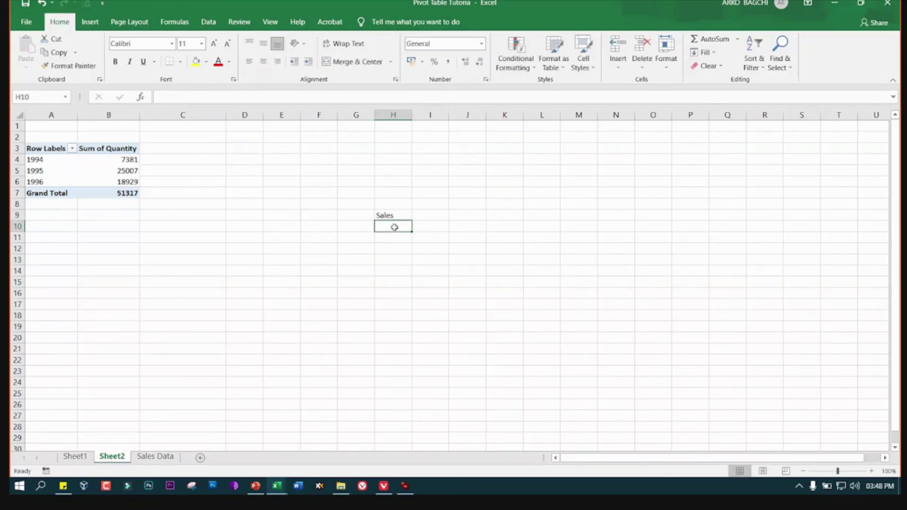
text(20)
key(Return)
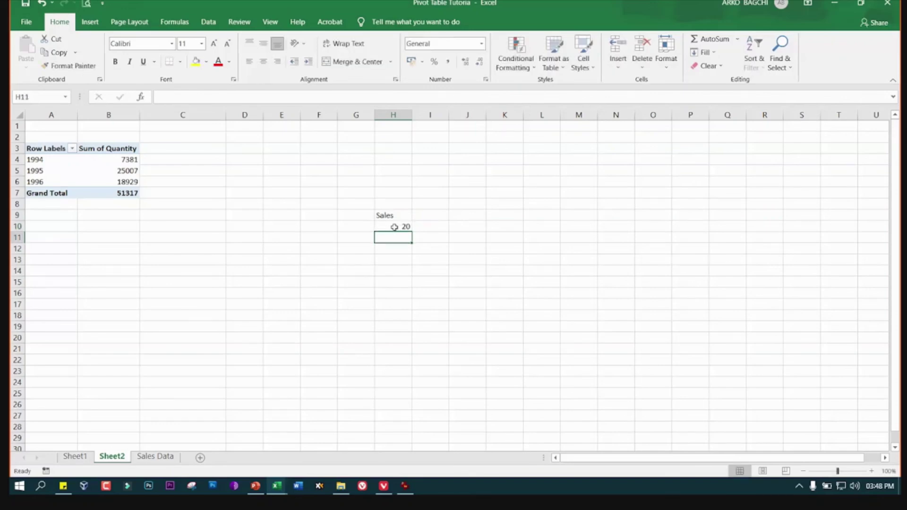
text(45)
key(Return)
text(5)
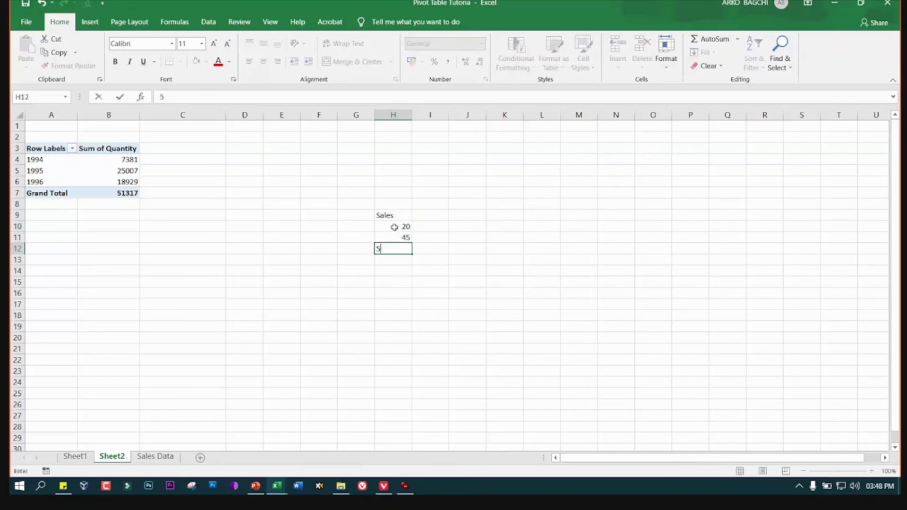
text(6)
key(Return)
text(78)
key(Return)
text(56)
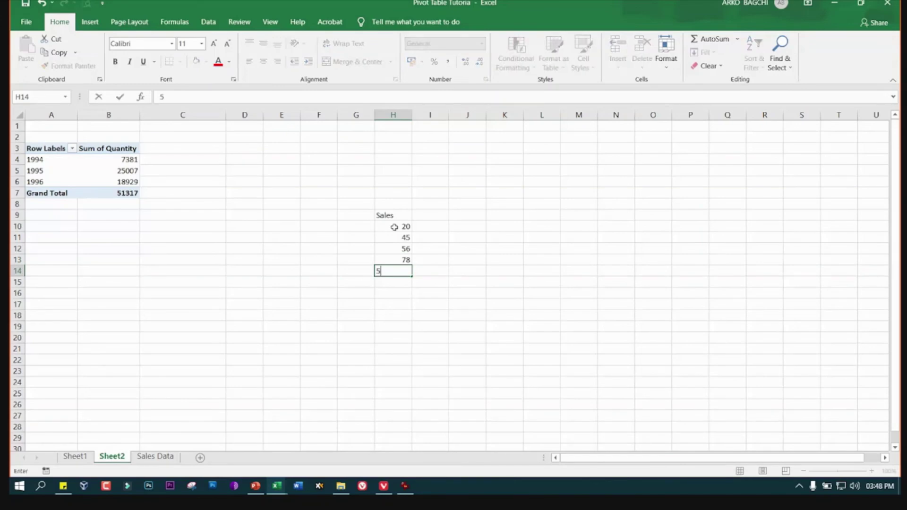
key(Return)
Enter a year column in I9 with 1990, 1995, 2000, 2001, correcting the mistyped 2000
click(442, 213)
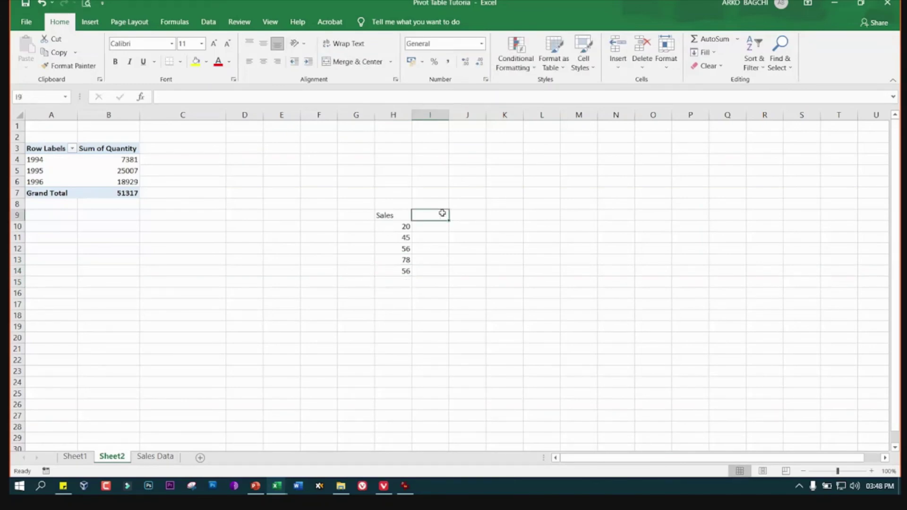
text(year)
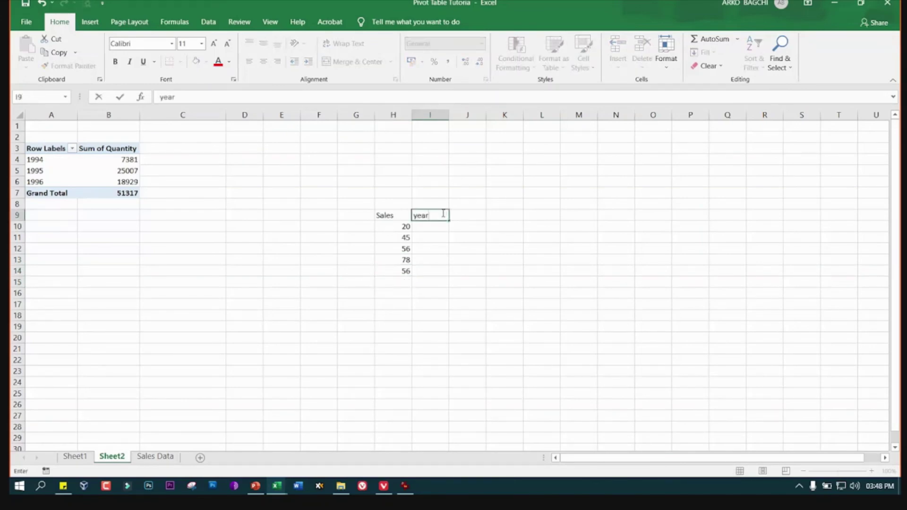
click(431, 230)
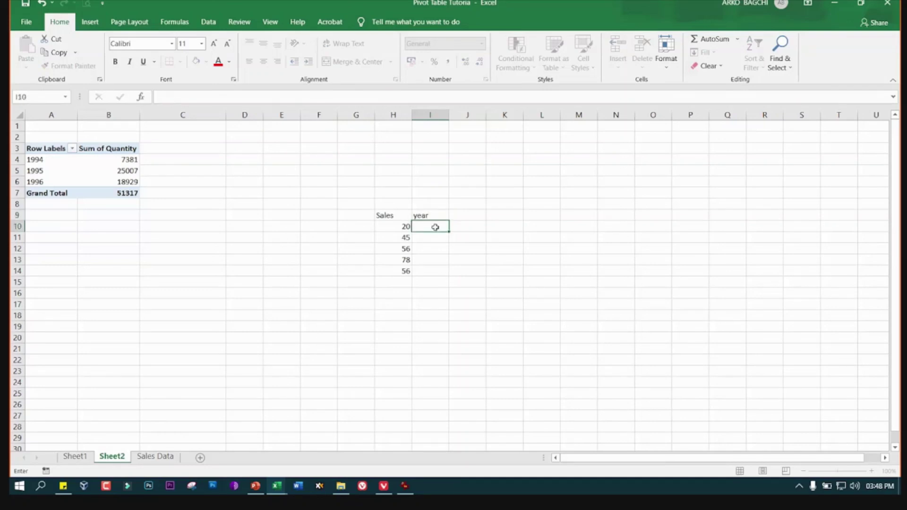
text(1990)
key(Return)
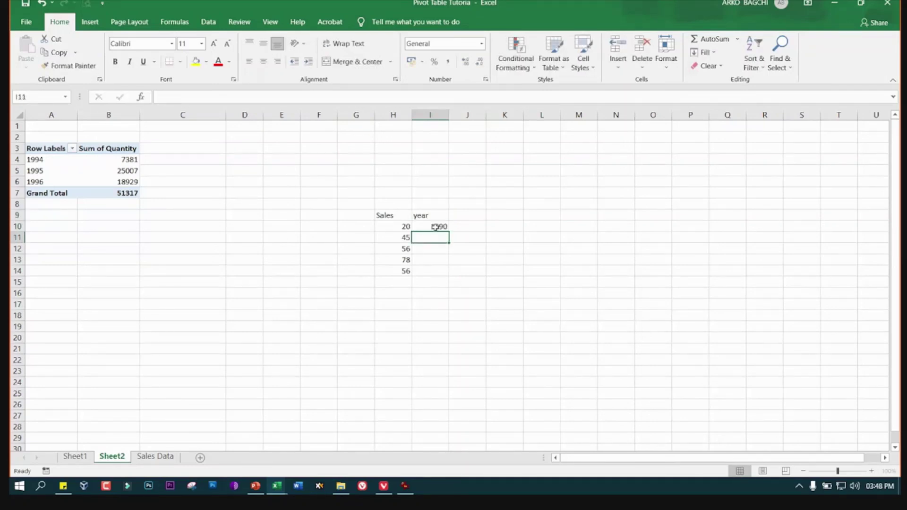
text(199)
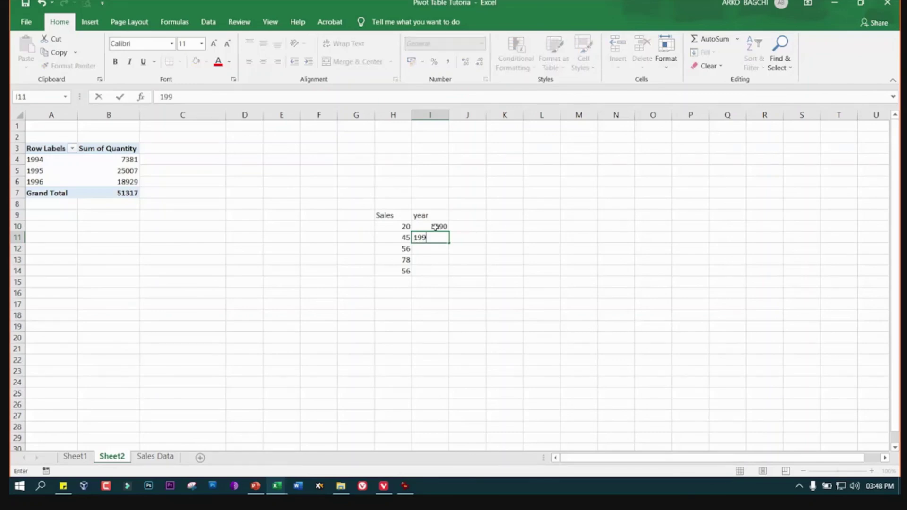
text(5)
key(Return)
text(200)
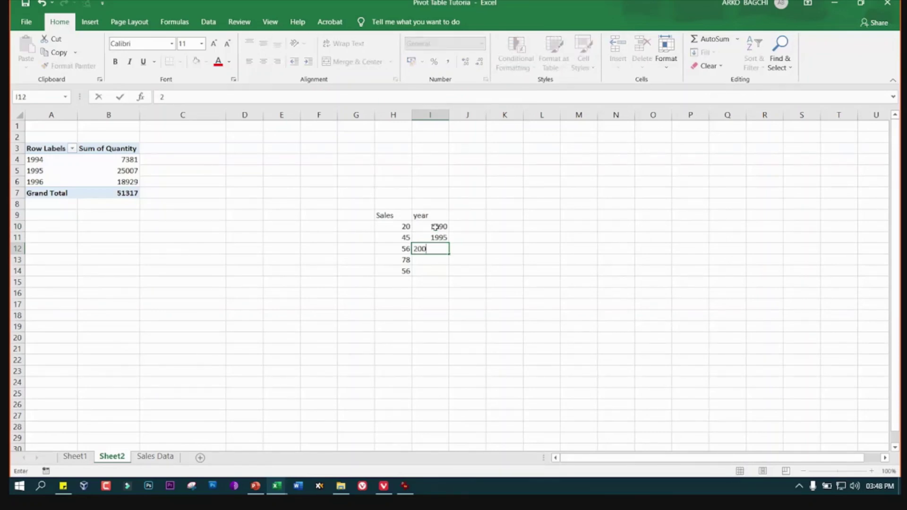
key(Return)
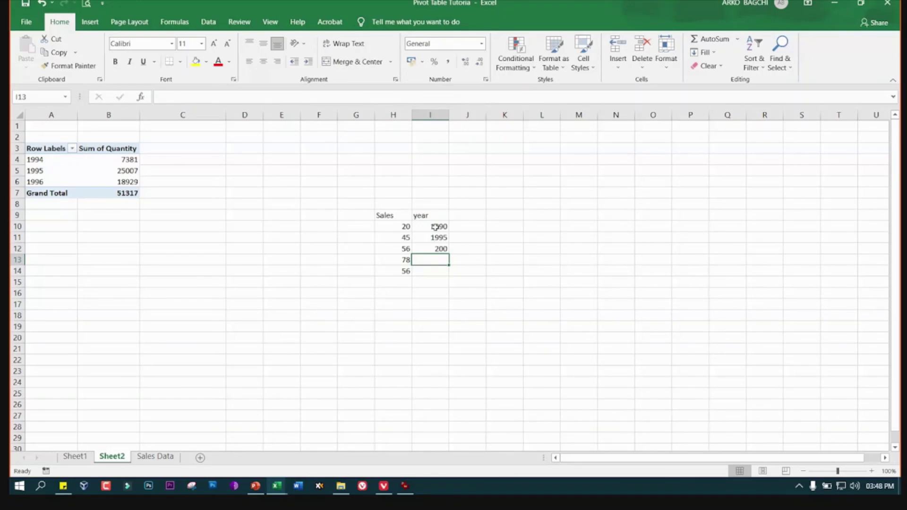
key(Up)
text(2000)
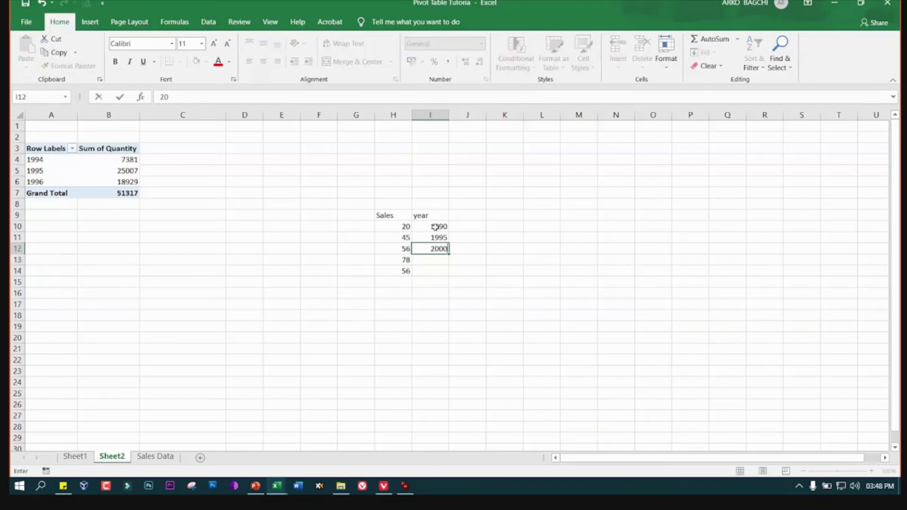
key(Return)
text(2)
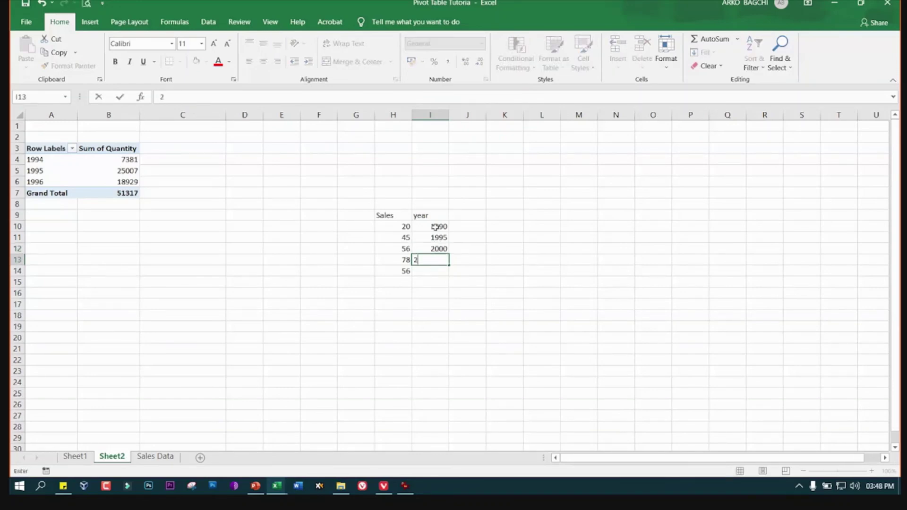
text(001)
key(Return)
text(200)
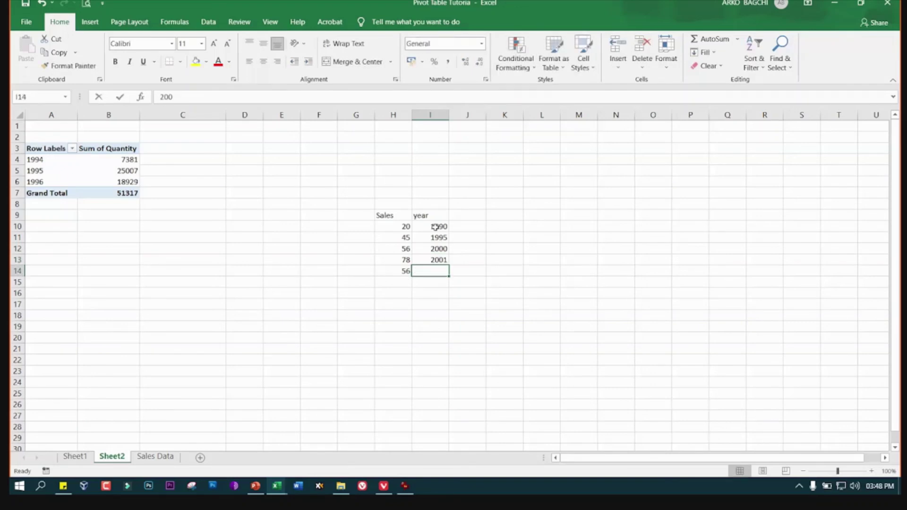
text(2)
click(483, 225)
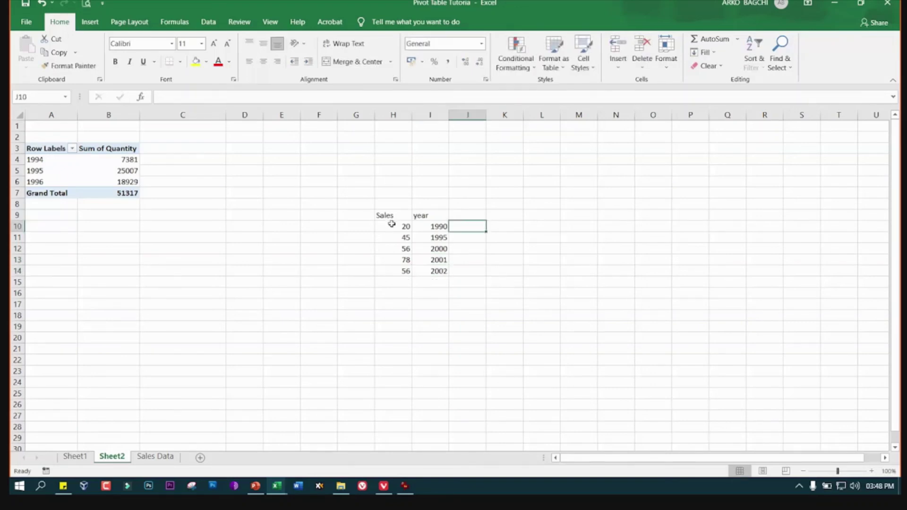
drag(383, 215, 430, 268)
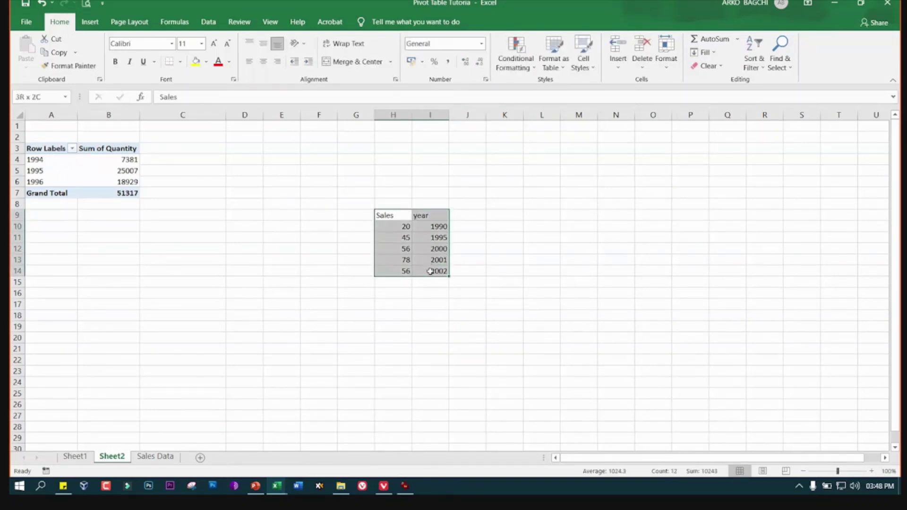
click(91, 22)
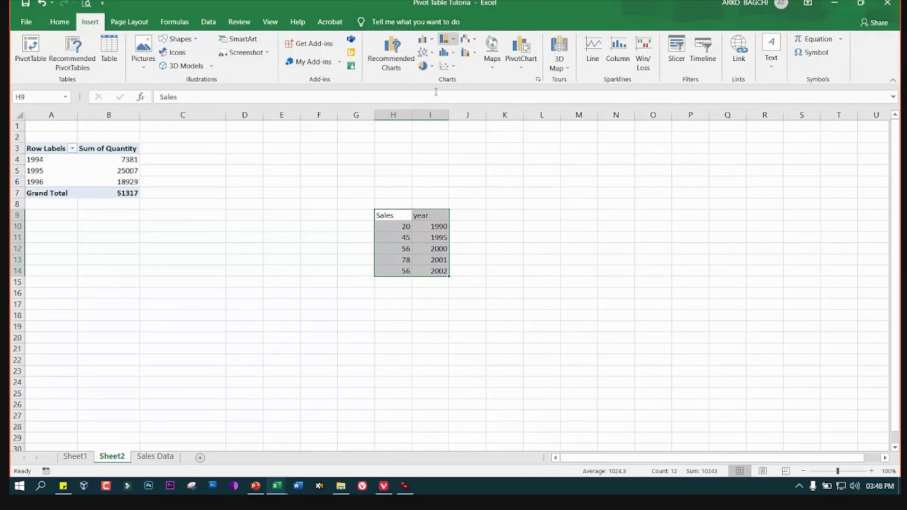
click(521, 71)
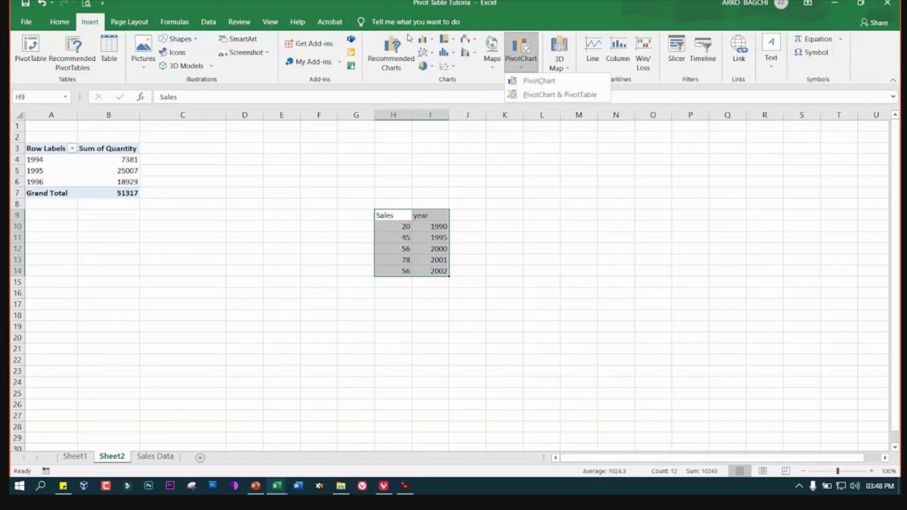
click(431, 41)
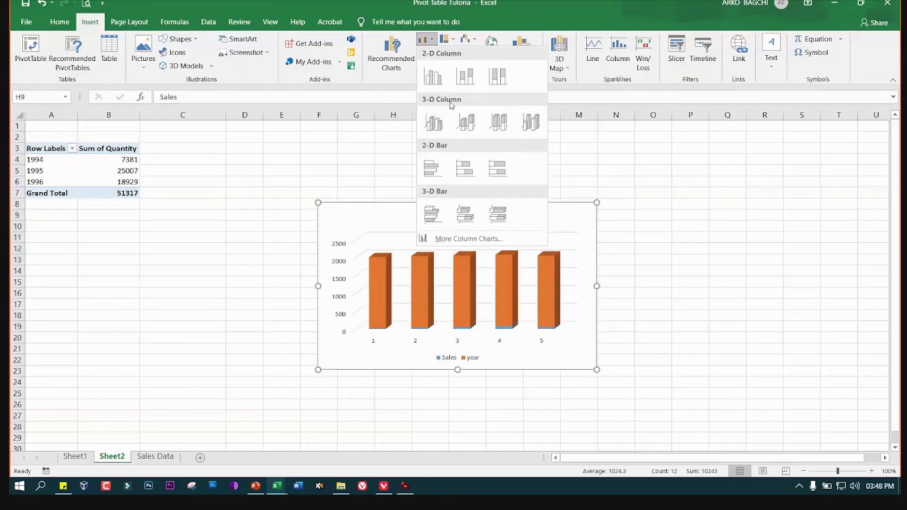
click(397, 60)
click(397, 60)
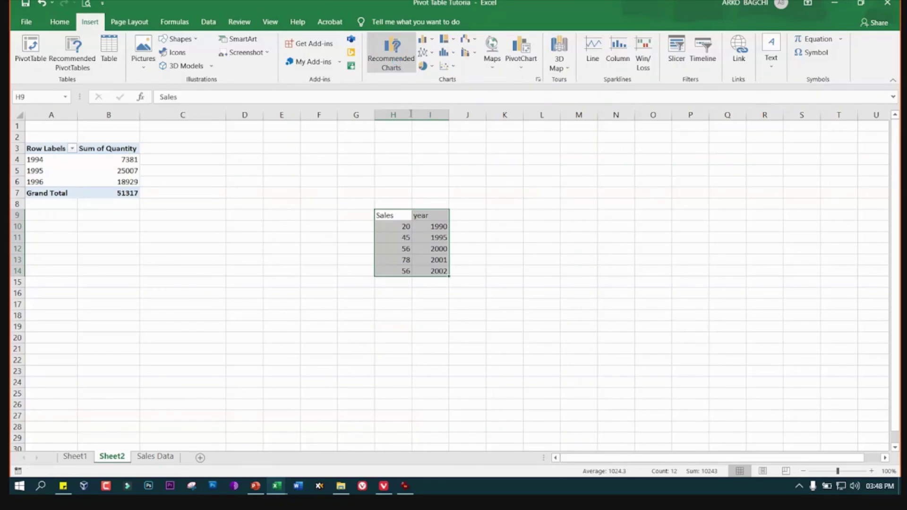
click(357, 87)
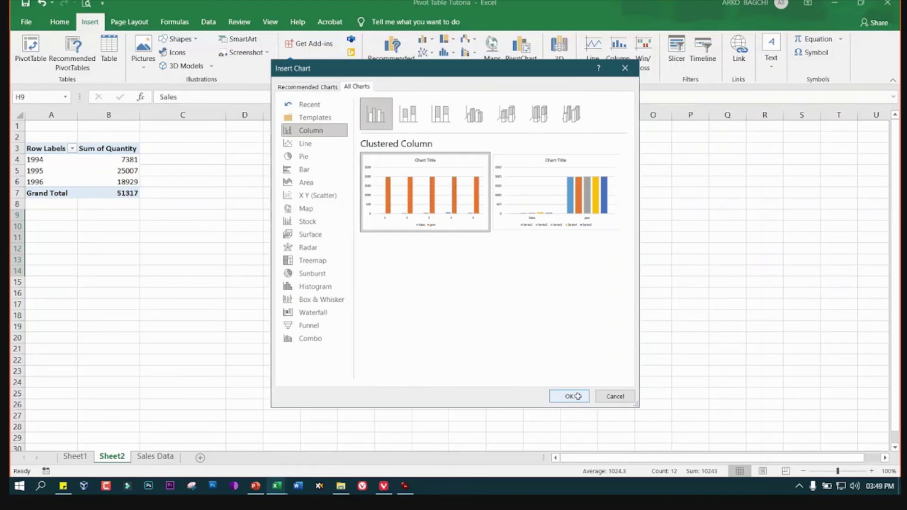
click(569, 396)
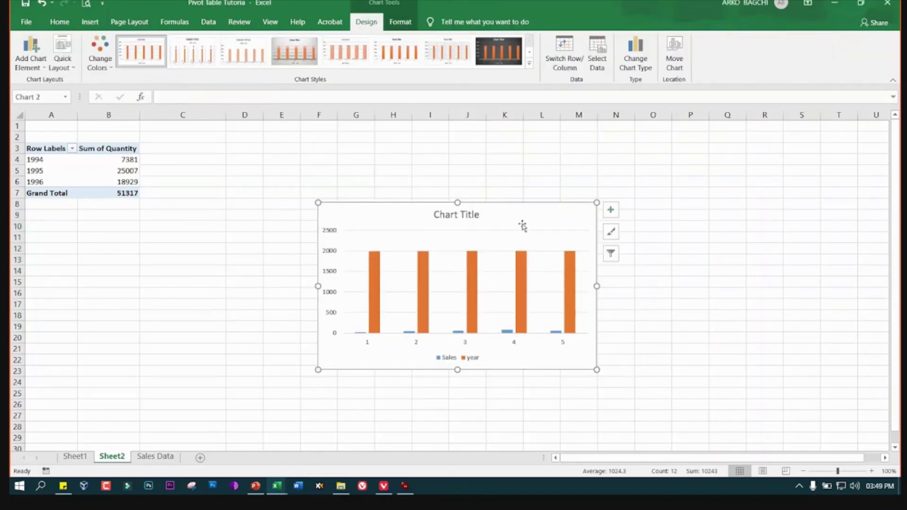
key(Delete)
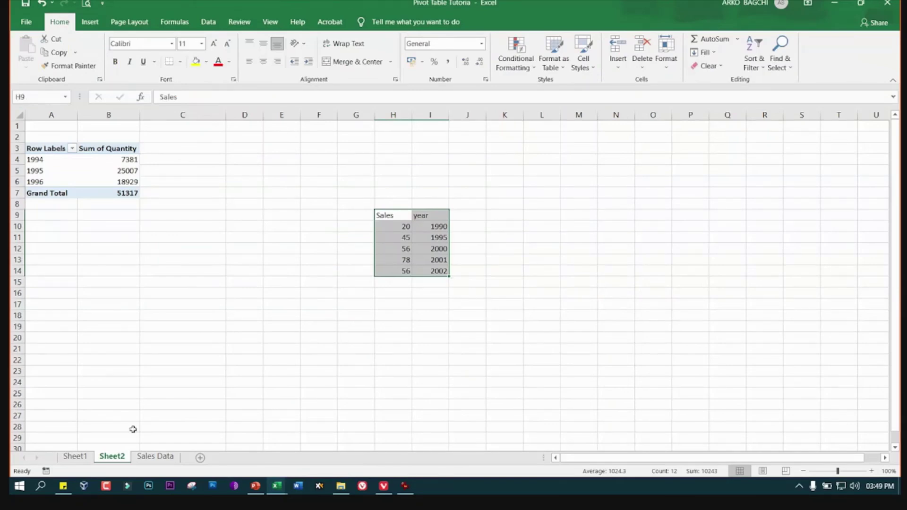
Create a PivotTable from the Sales Data sheet on a new worksheet
click(147, 458)
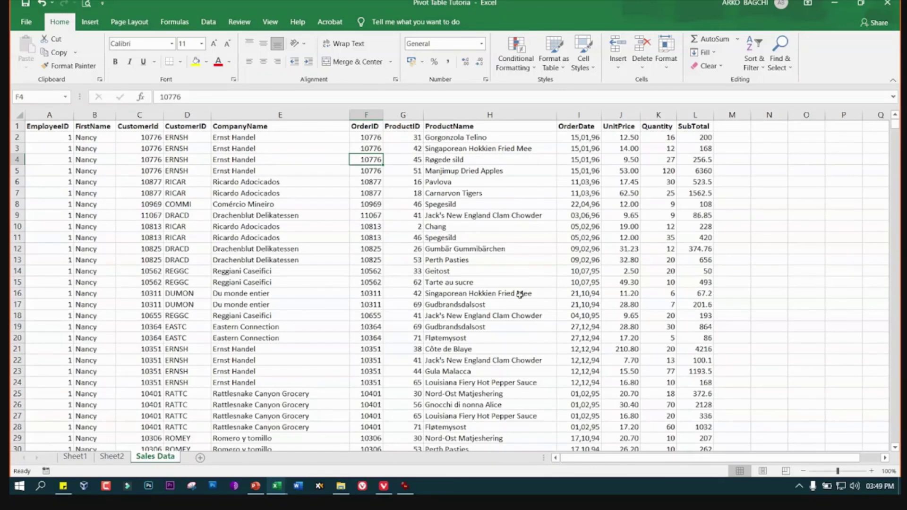
scroll(520, 294, down, 8)
scroll(522, 293, up, 8)
click(90, 21)
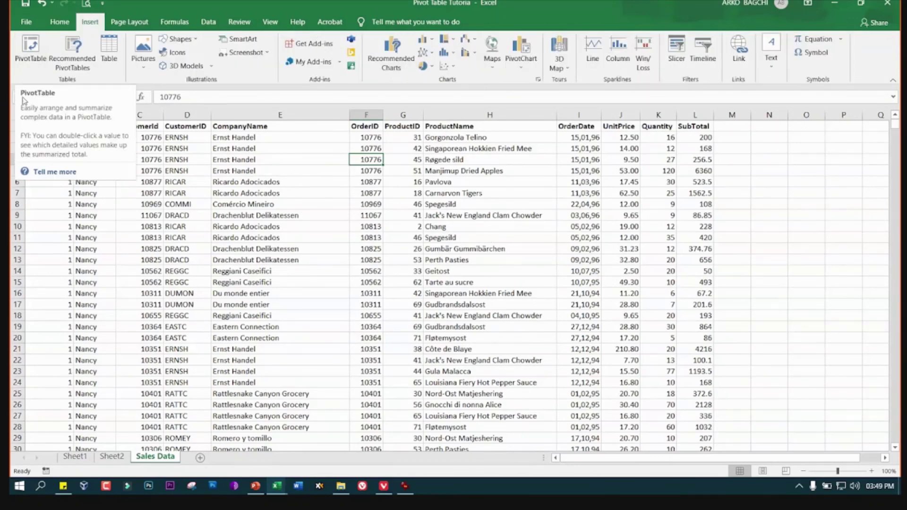
click(40, 62)
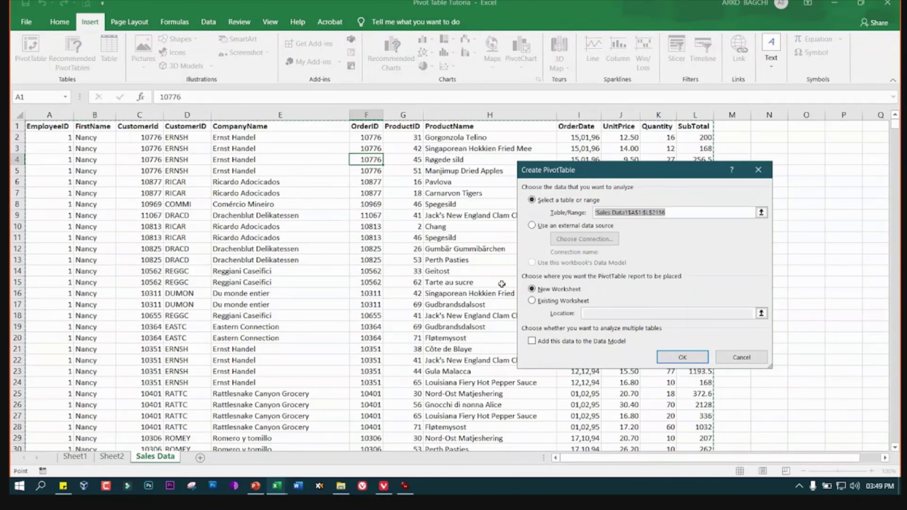
click(681, 357)
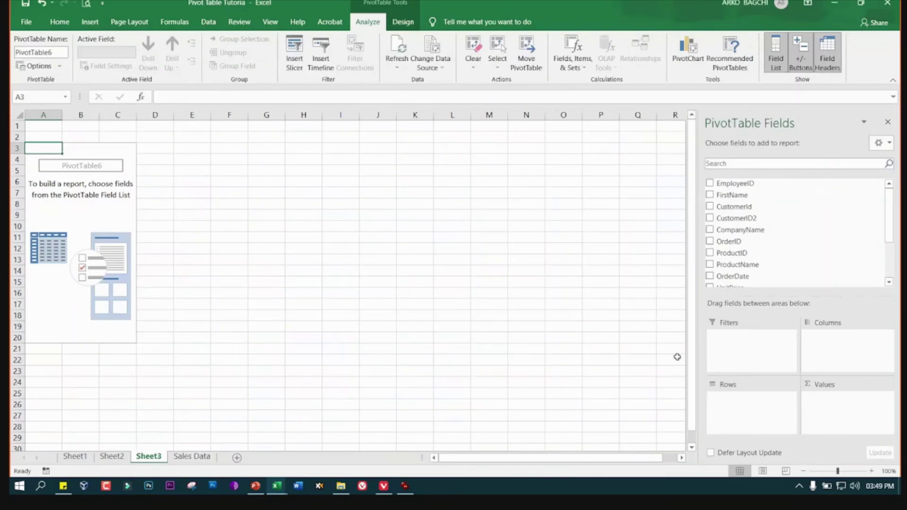
mouse_move(737, 276)
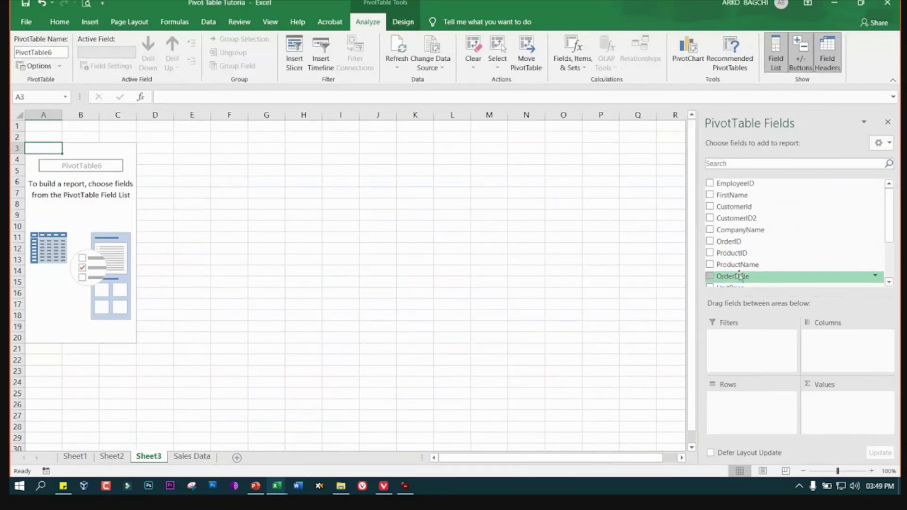
Add OrderDate as months only, without Quarters and Years, and Sum of Quantity as values
scroll(737, 265, down, 2)
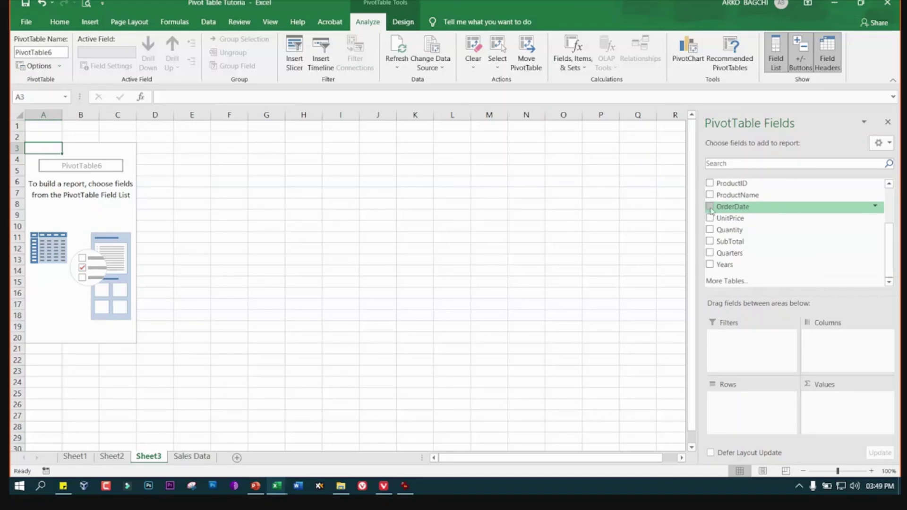
click(710, 206)
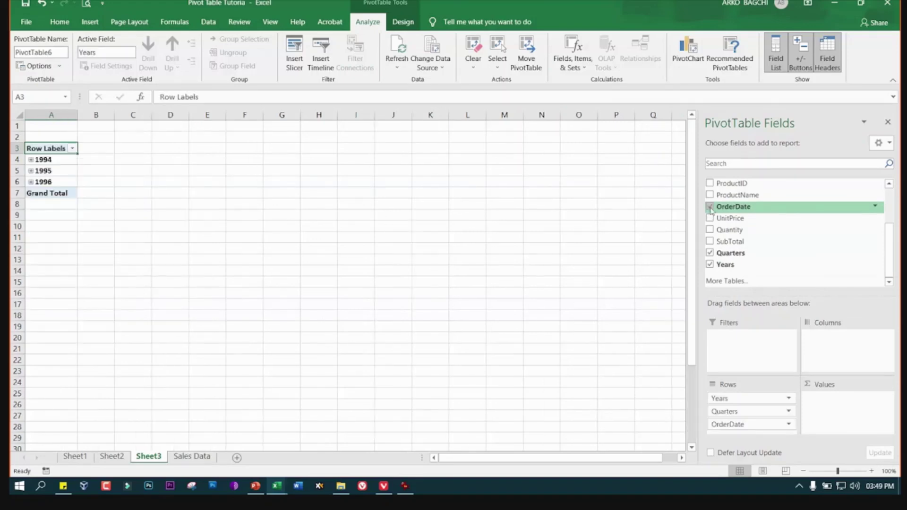
click(710, 253)
click(709, 265)
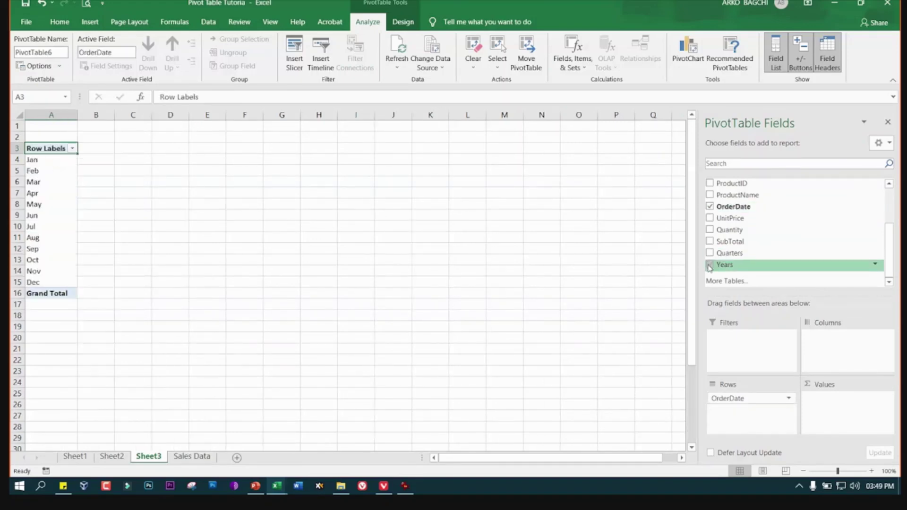
click(710, 230)
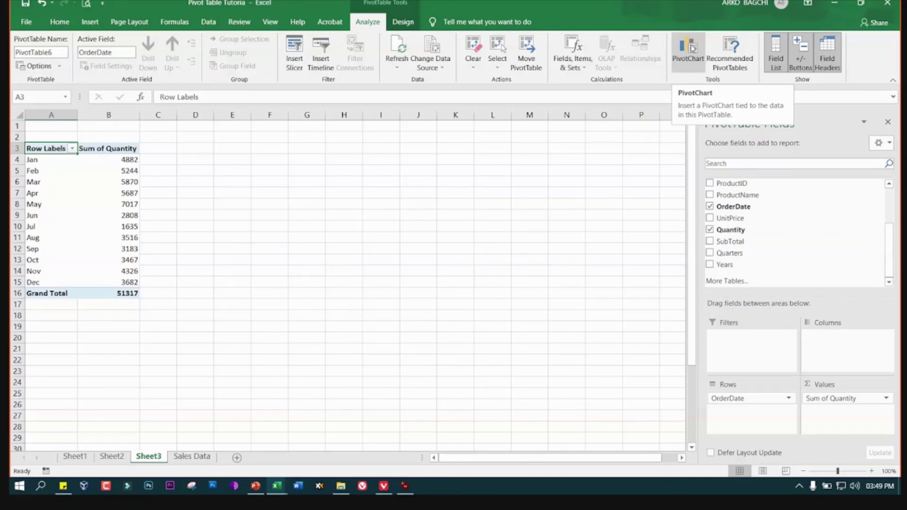
Insert a line PivotChart of monthly Sum of Quantity beside the Sheet3 PivotTable
click(692, 48)
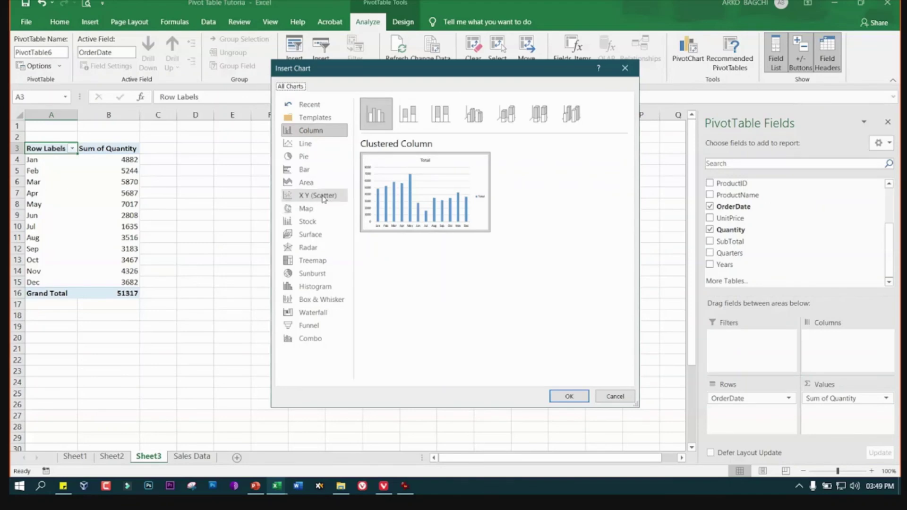
click(325, 175)
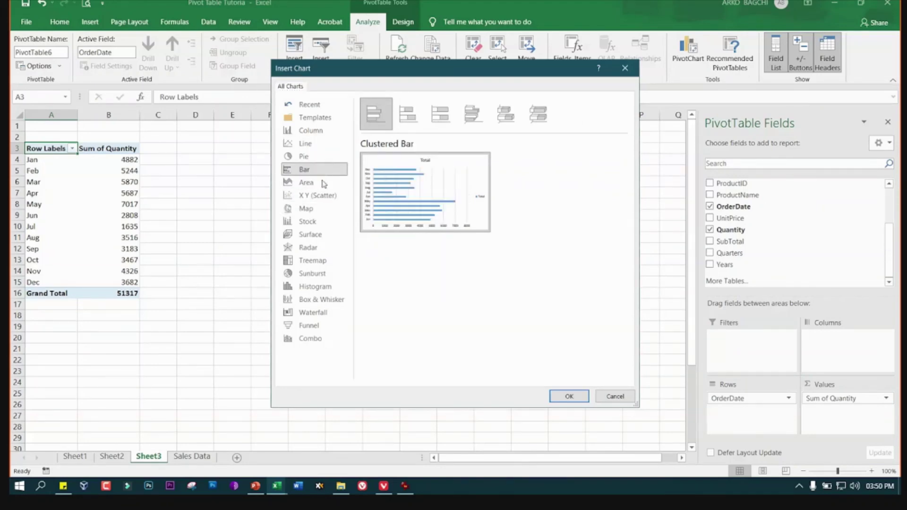
click(318, 148)
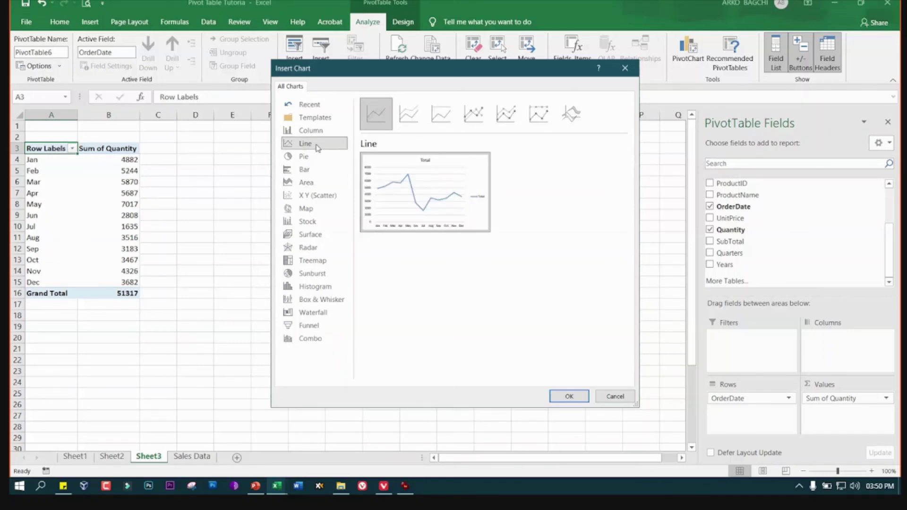
click(569, 397)
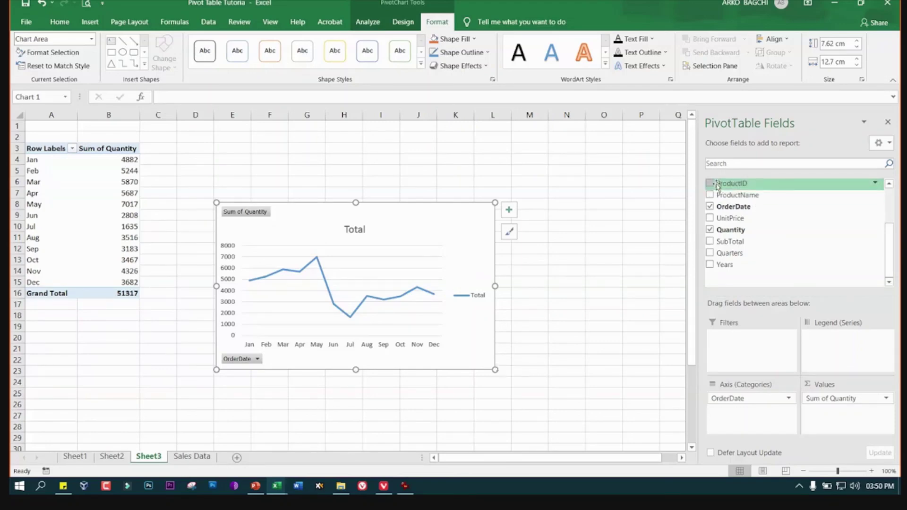
Apply the grey gradient chart style with data labels, adding and then removing a trendline
click(510, 231)
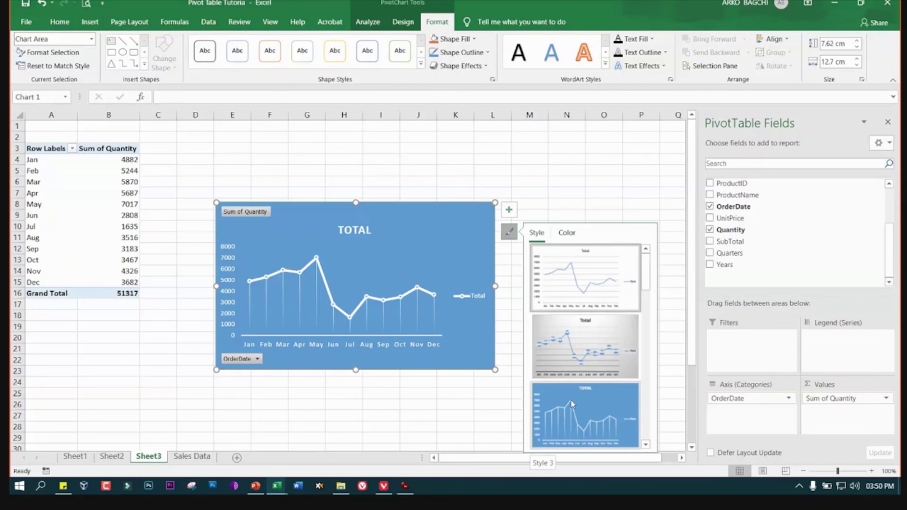
click(585, 346)
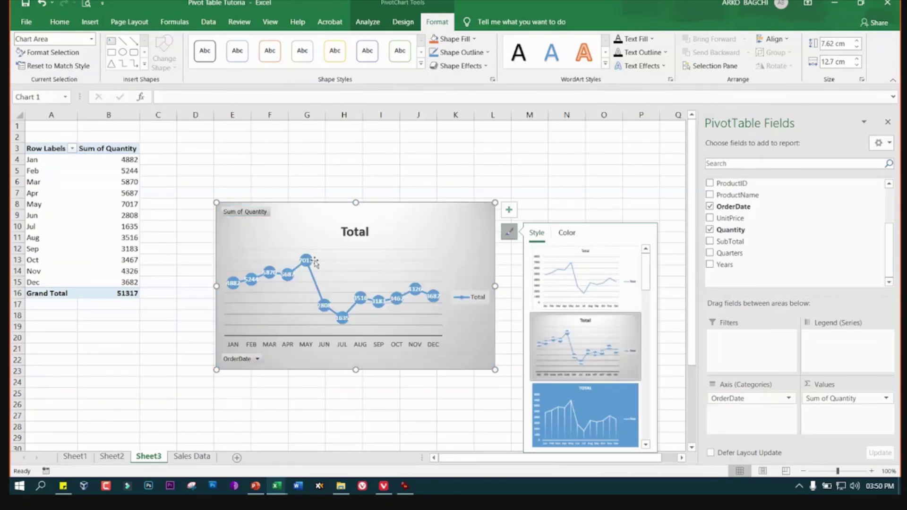
click(509, 210)
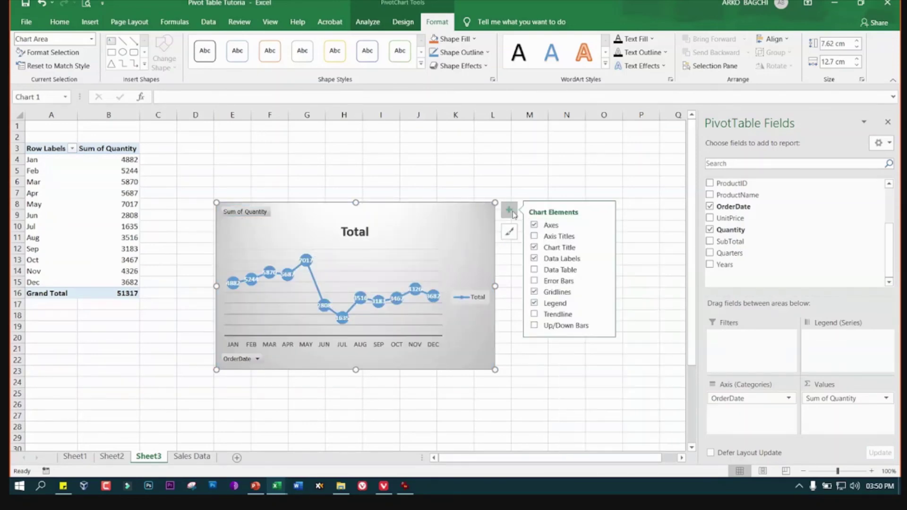
click(533, 314)
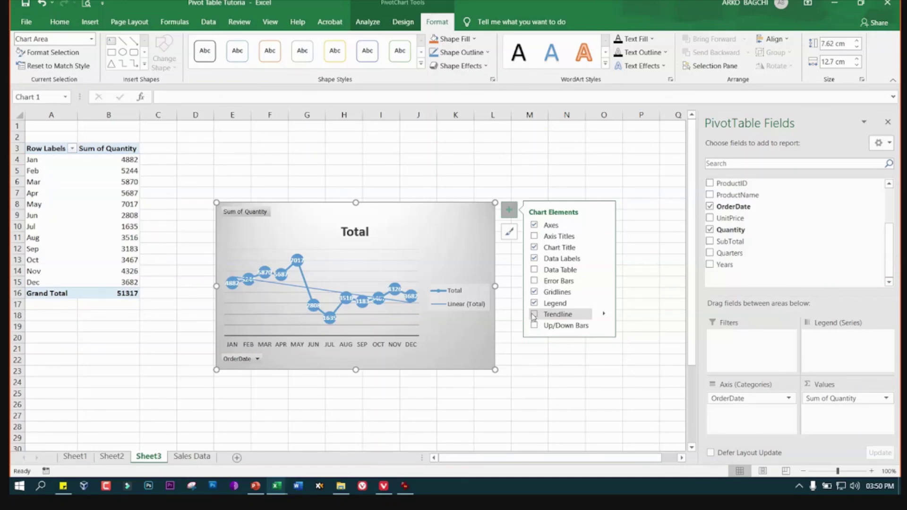
click(534, 314)
click(566, 170)
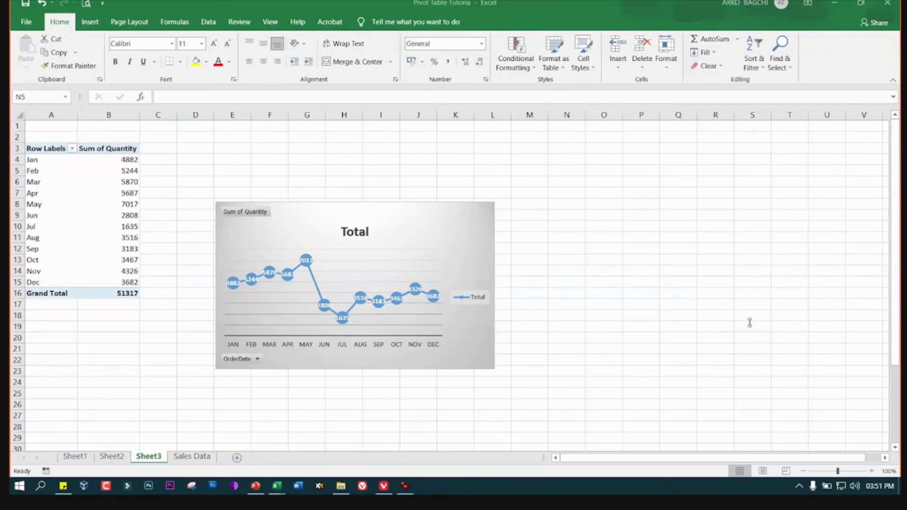
drag(749, 340, 753, 414)
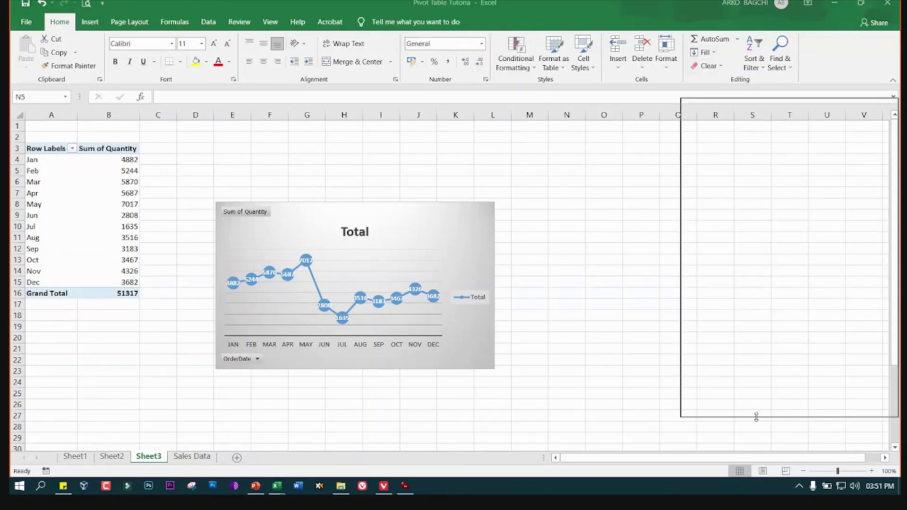